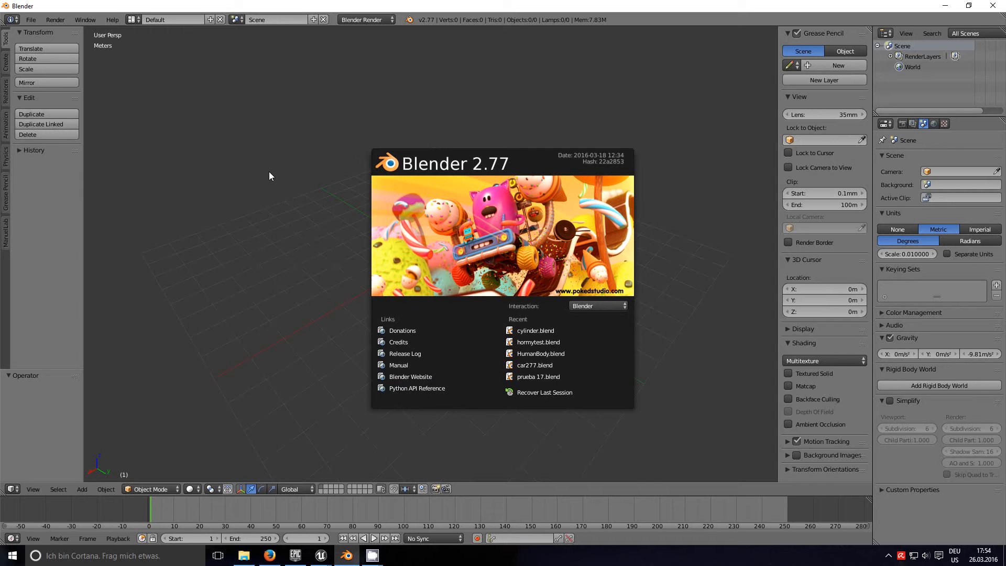
Step: Dismiss the splash screen, and open the chartest01 folder under Blender_test in Unreal Editor's Content Browser
click(314, 148)
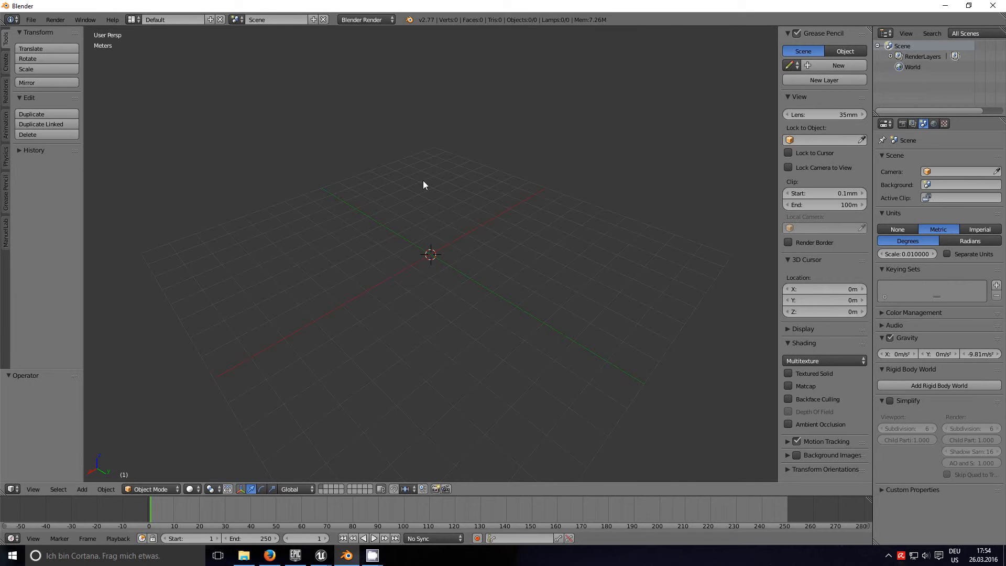
click(323, 559)
click(360, 476)
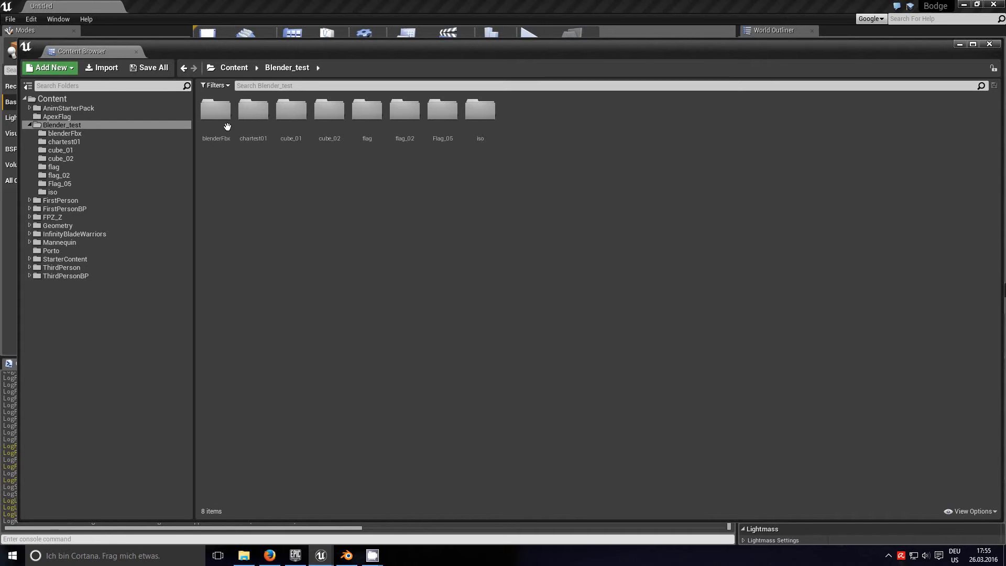
click(78, 143)
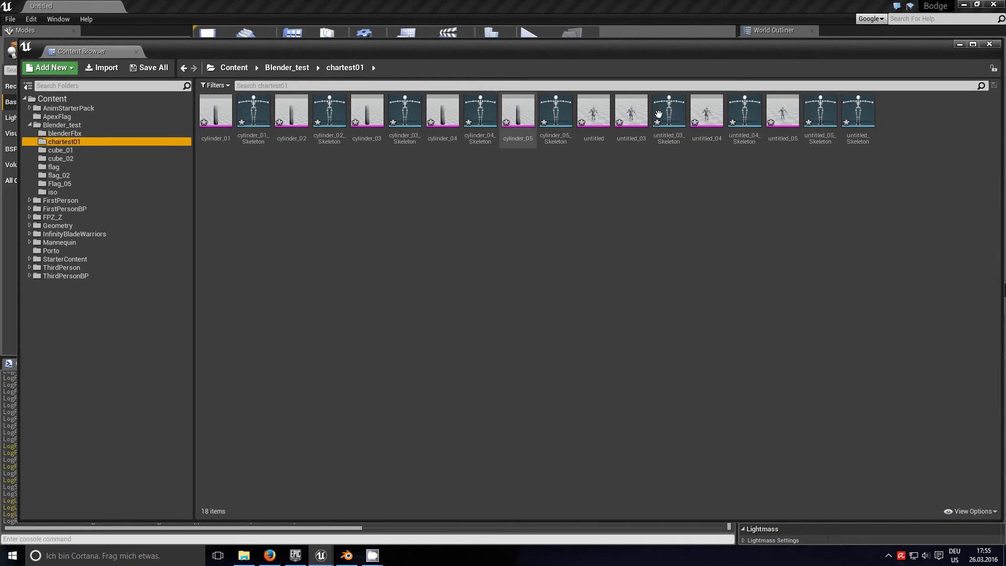
Step: Open the cylinder_01 skeletal mesh, examine the bone hierarchy in its skeleton tree, and close its editor
click(227, 116)
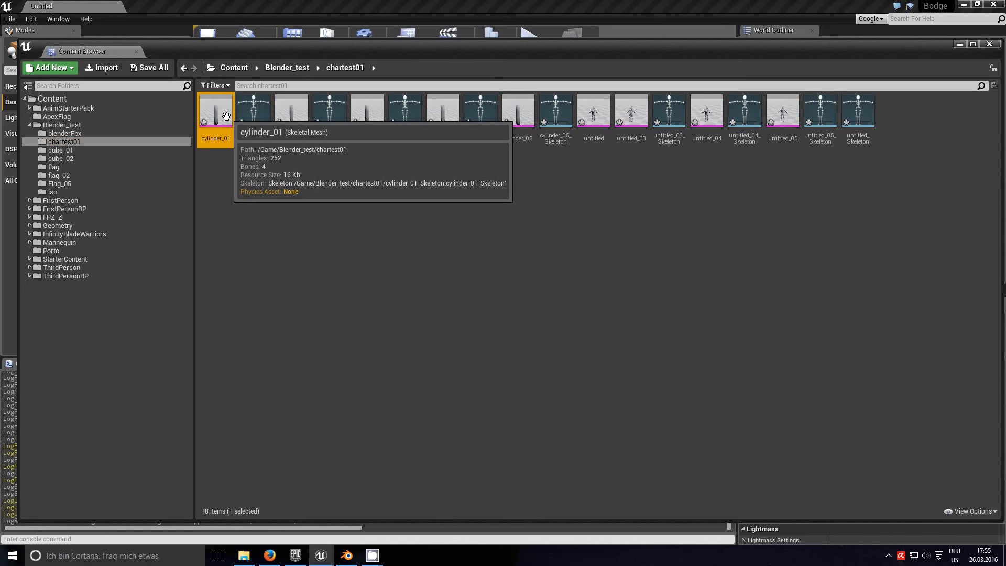
double_click(219, 115)
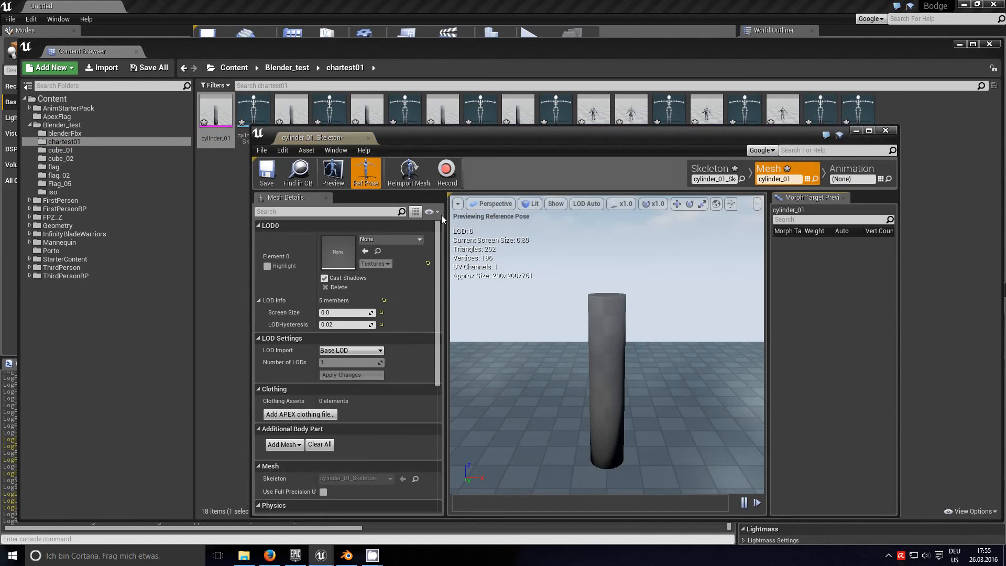
click(719, 170)
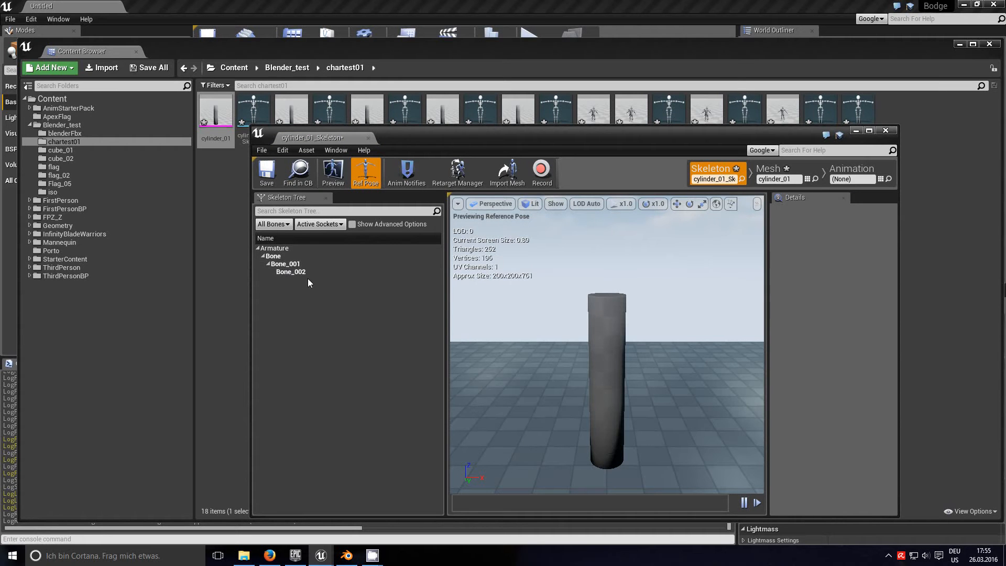
click(886, 131)
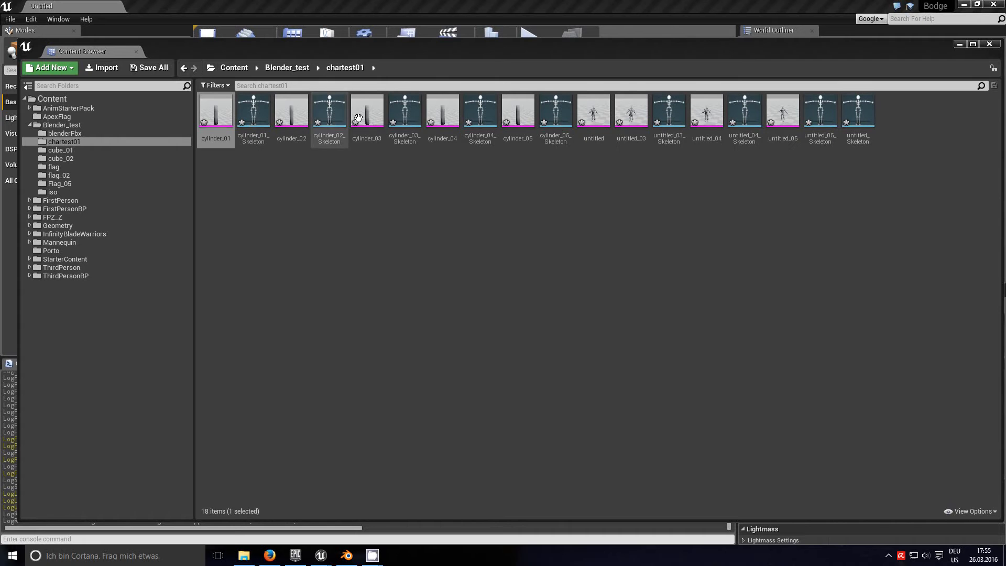
Step: Open the cylinder_04 skeletal mesh, examine its skeleton's root bone and hierarchy, and close its editor
double_click(454, 113)
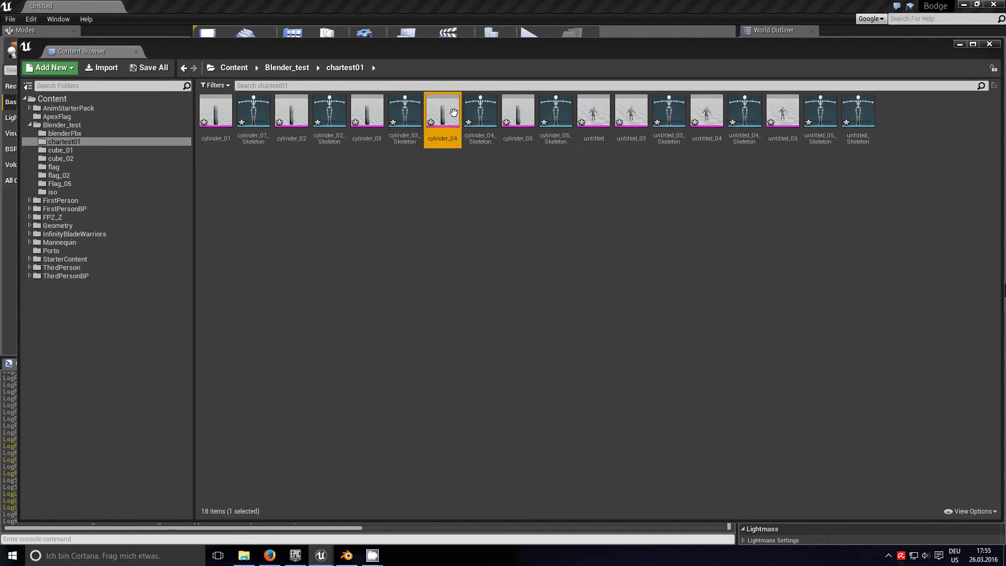
click(723, 179)
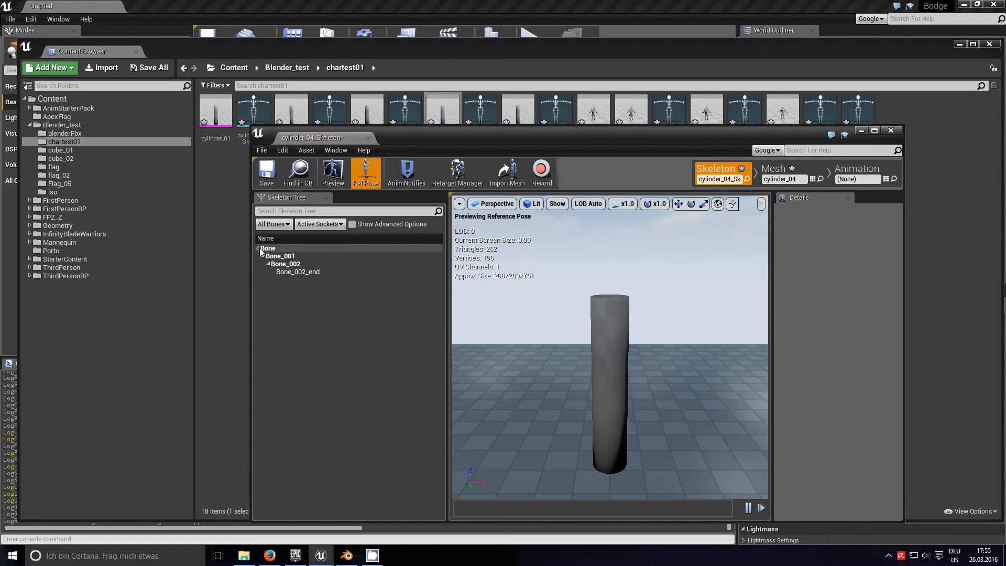
click(892, 132)
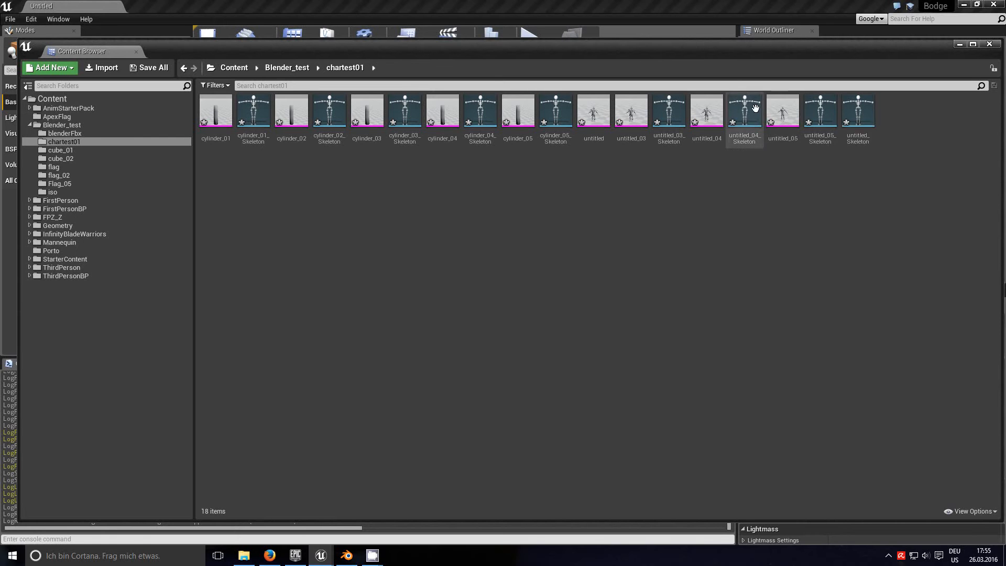
Step: Reopen cylinder_01 from the Content Browser to examine its skeleton tree again
mouse_move(780, 109)
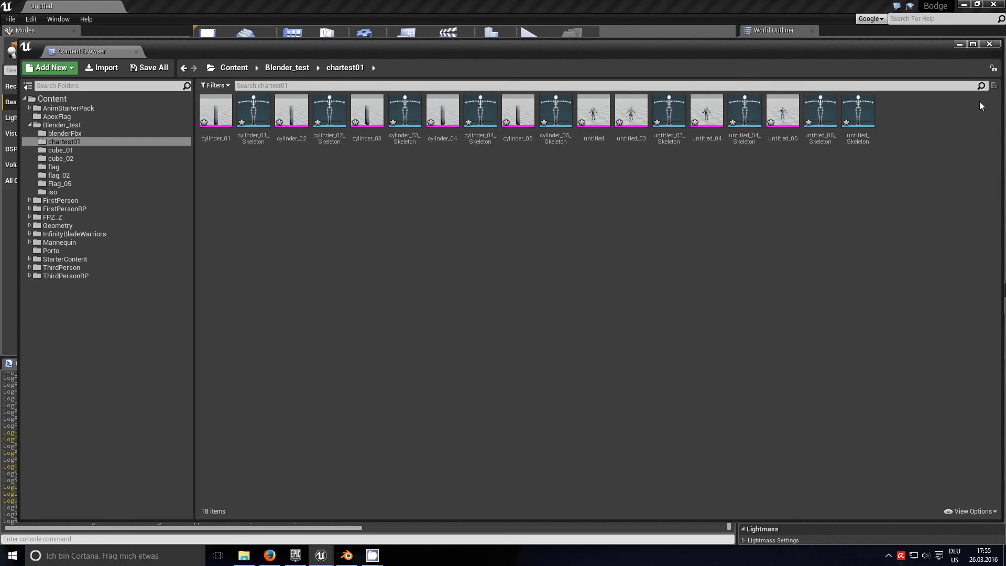
click(959, 44)
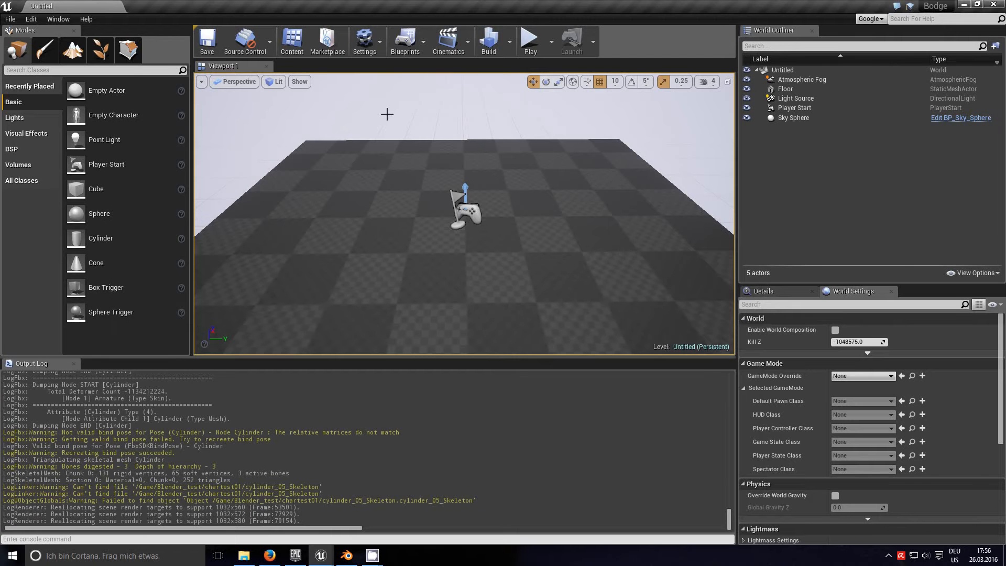
click(293, 44)
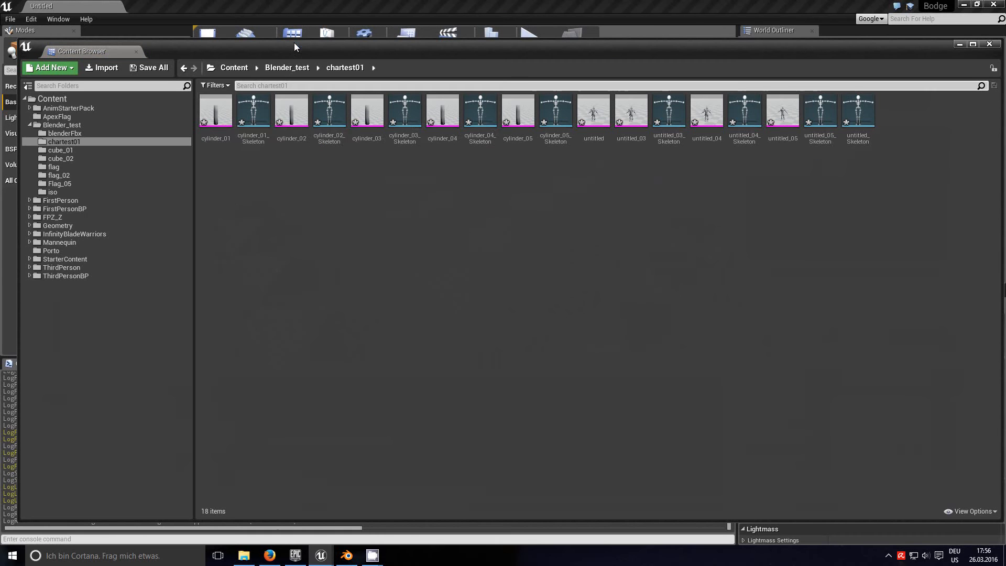
double_click(221, 118)
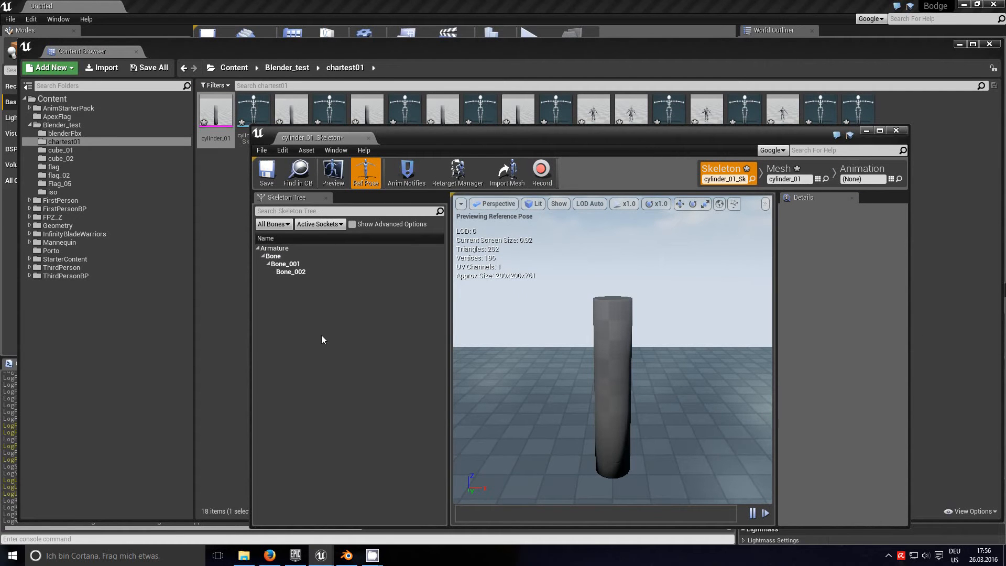
Step: Switch to Blender and open the recent file cylinder.blend
click(346, 555)
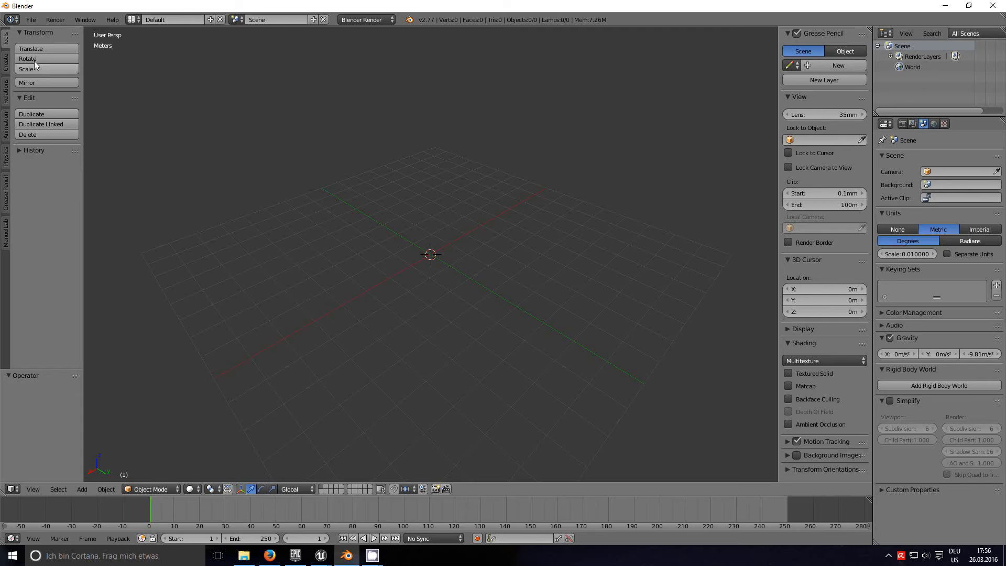
click(29, 20)
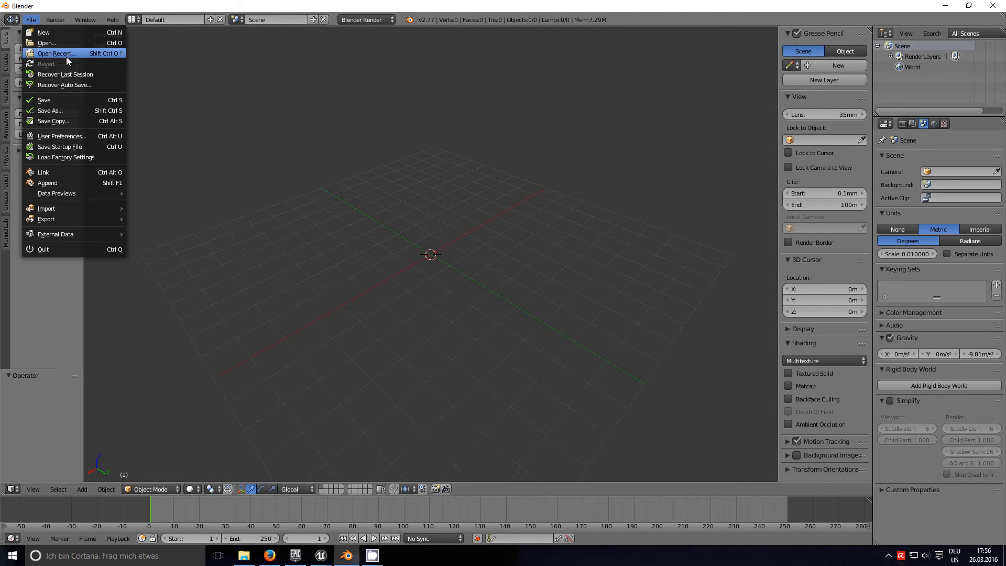
mouse_move(67, 54)
click(180, 54)
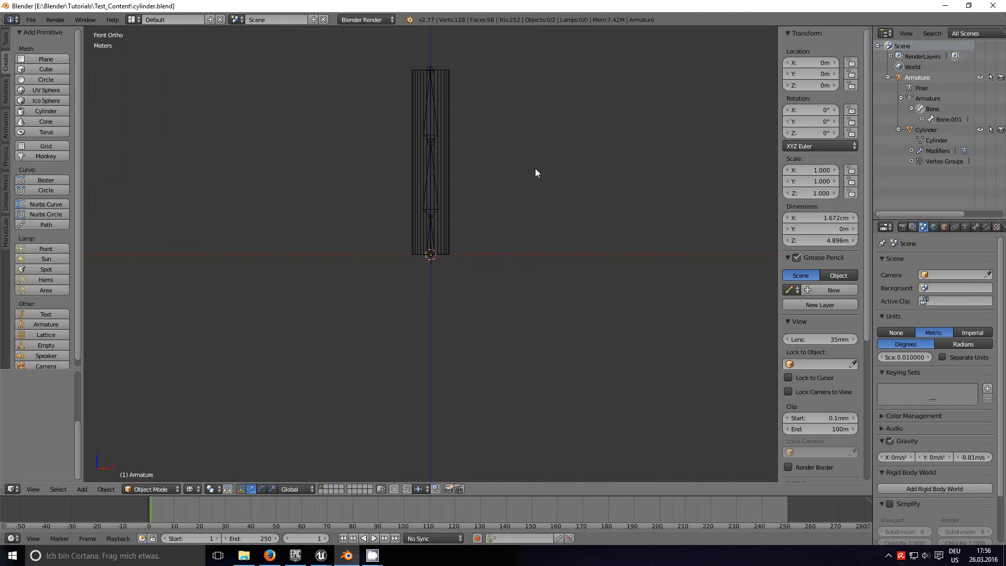
Step: Select the armature inside the cylinder and put it in Pose Mode
middle_drag(554, 244, 545, 224)
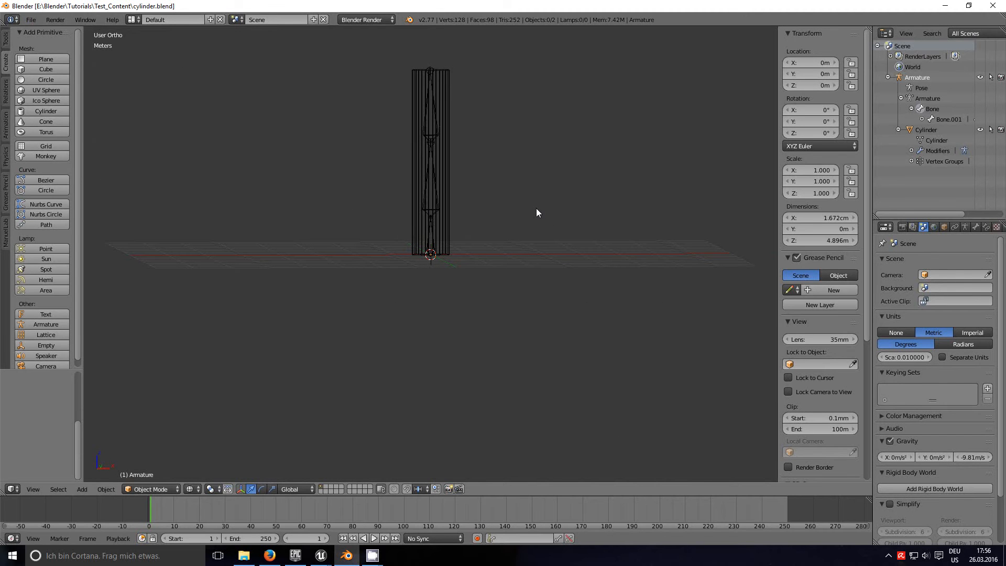
shift+middle_drag(534, 189, 503, 306)
scroll(501, 304, up, 2)
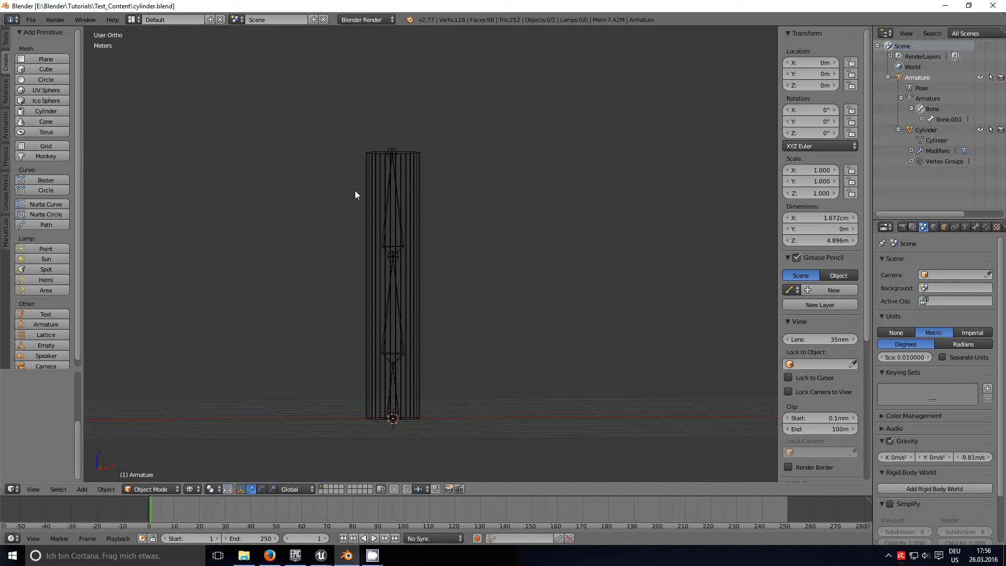
right_click(391, 393)
right_click(393, 395)
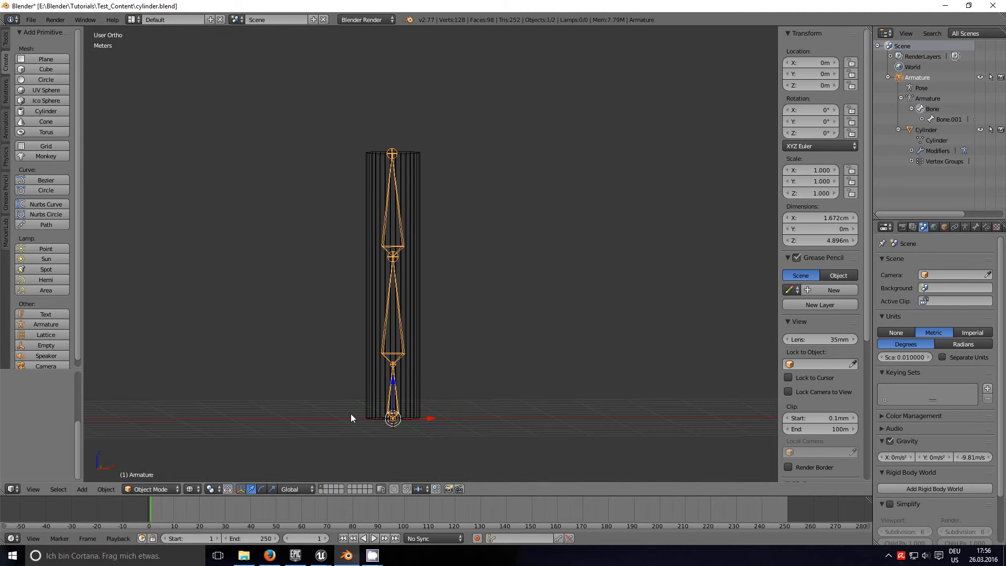
key(Tab)
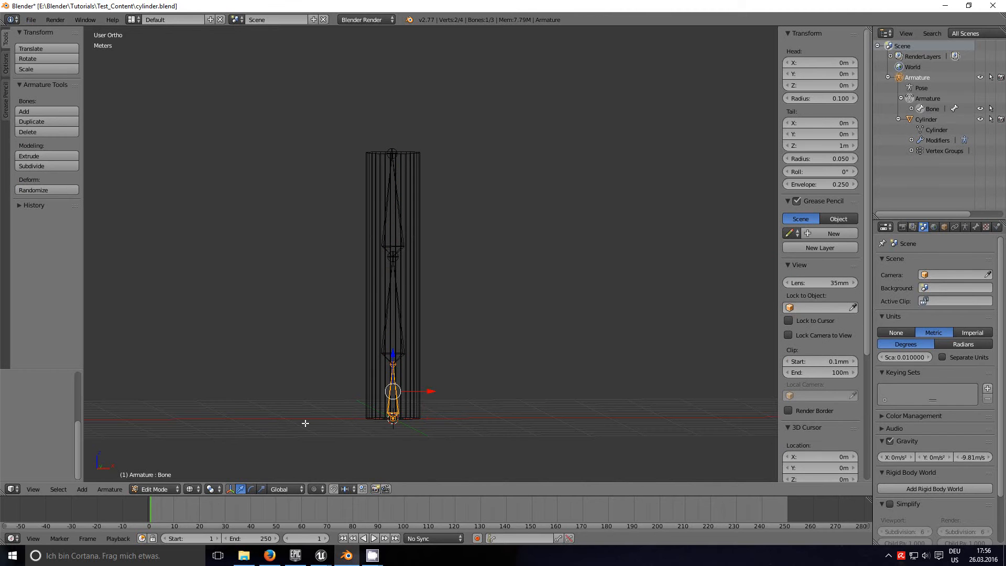
click(158, 489)
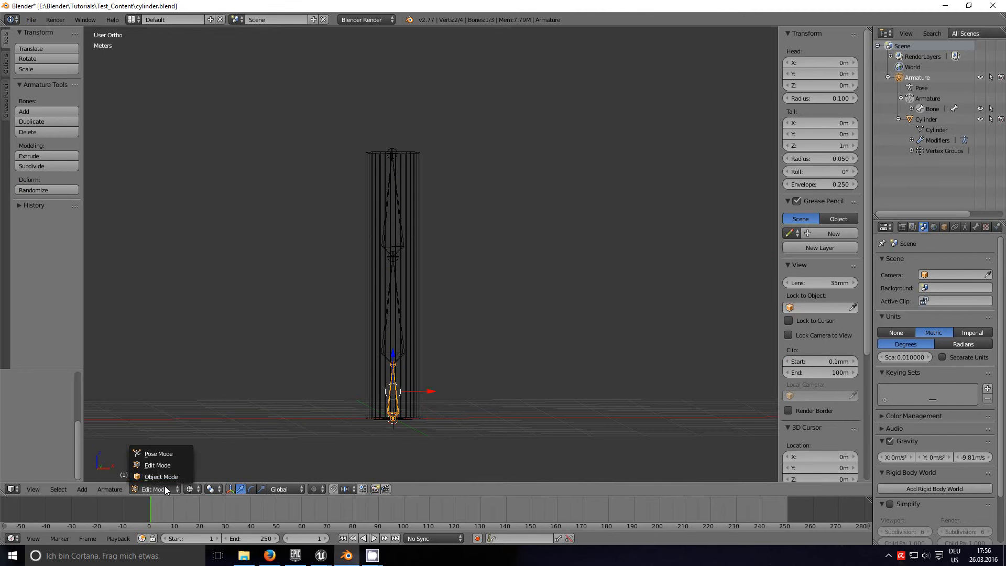
click(167, 455)
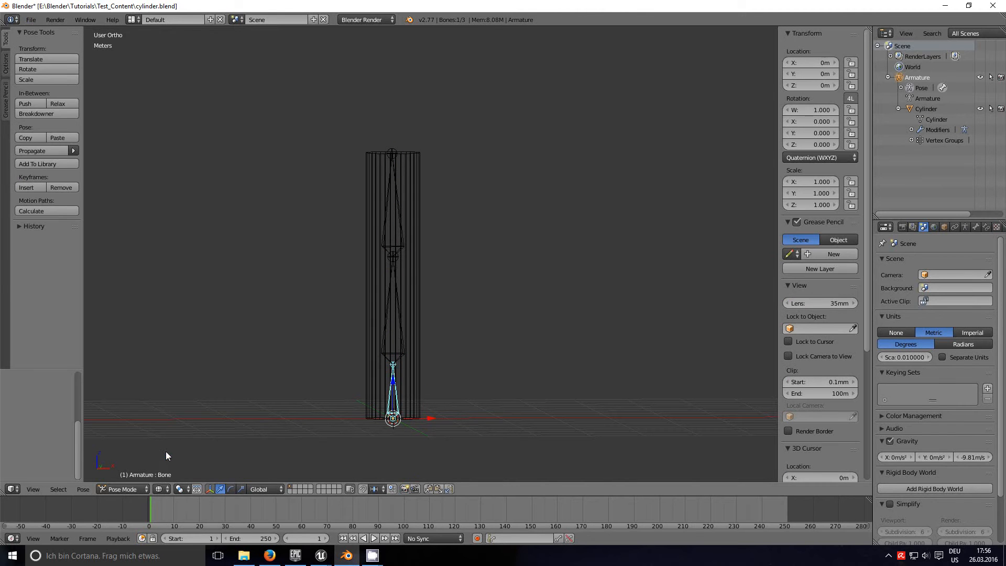
Step: Try rotating the middle bone, Bone.001, about 10° in front view to test the cylinder's deformation, and cancel the rotation
right_click(403, 352)
right_click(401, 321)
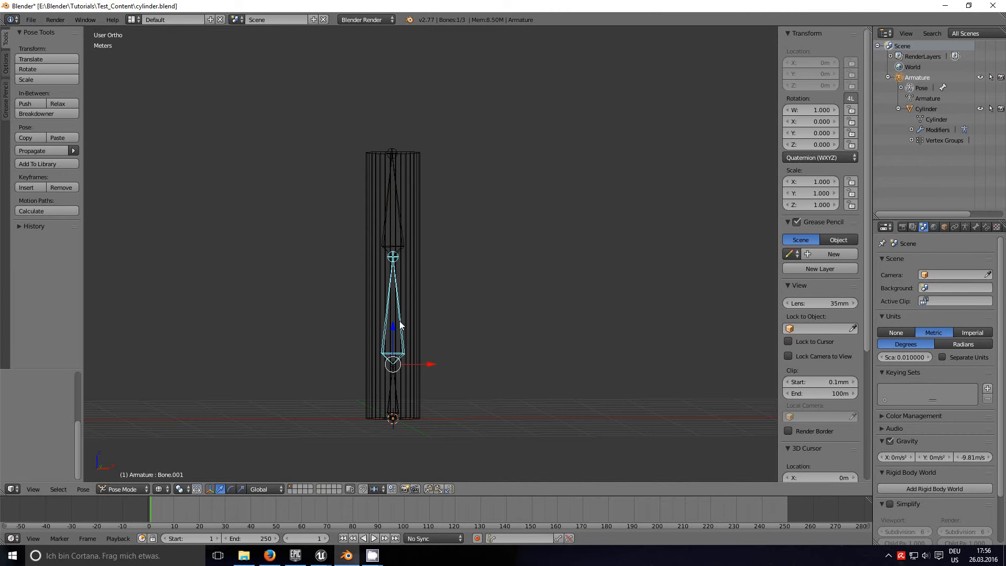
key(KP_1)
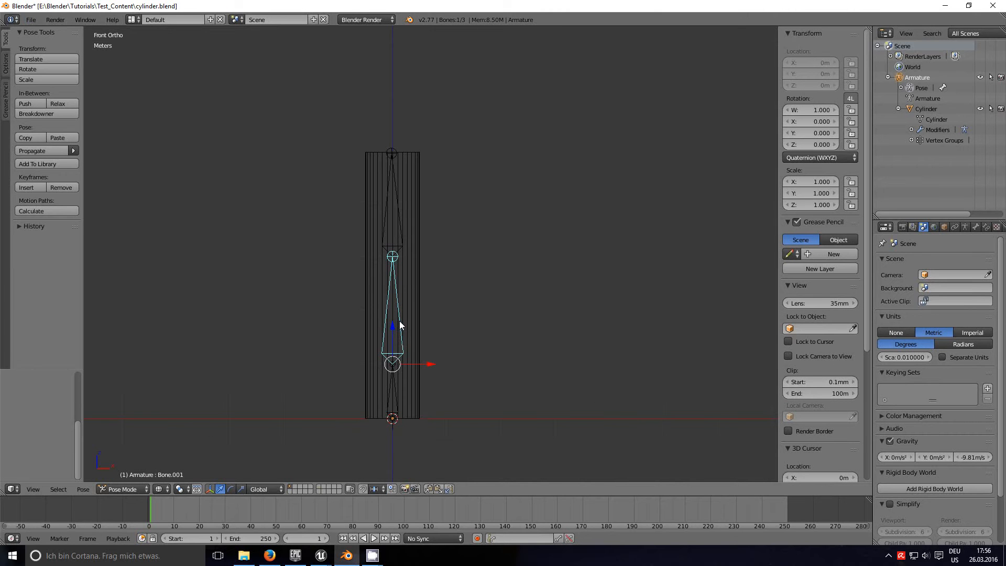
key(r)
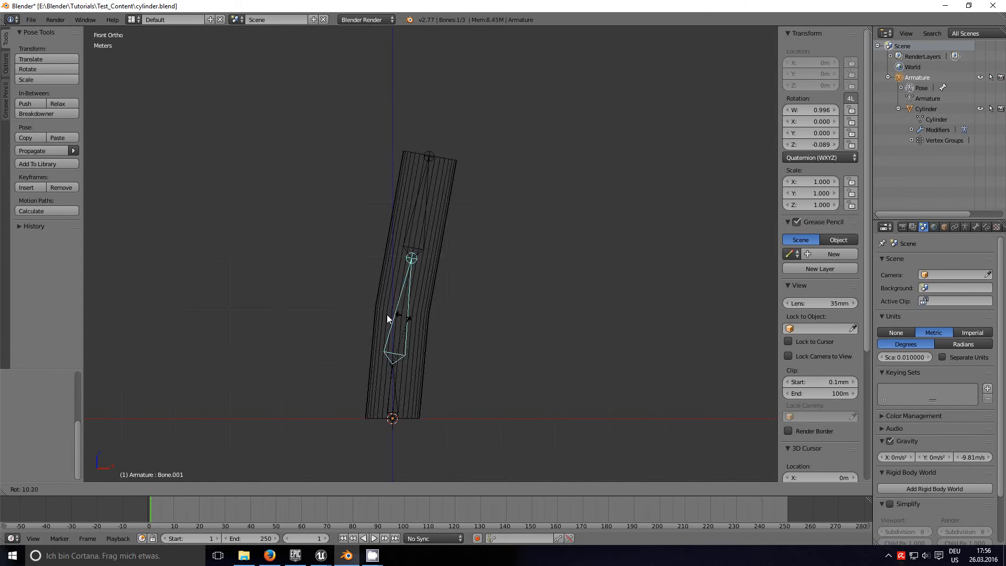
key(Escape)
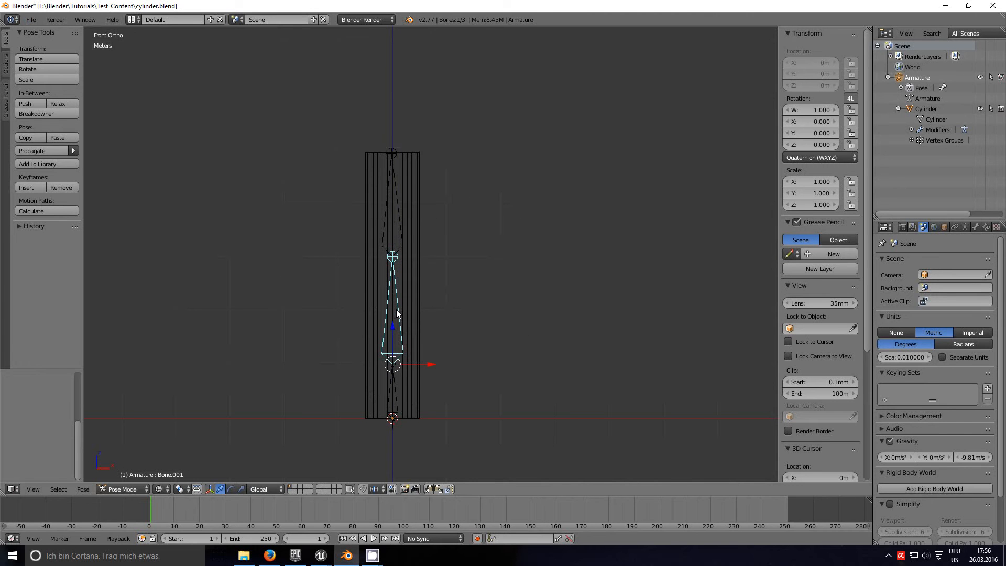
Step: Recheck the cylinder_01 skeleton tree in Unreal Editor to compare its bones with the Blender armature
click(295, 557)
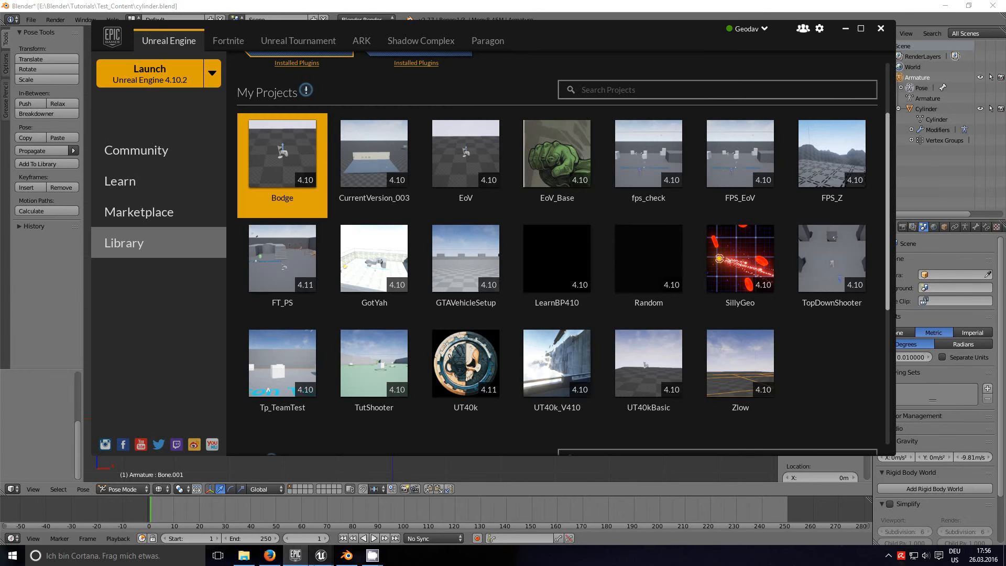
click(300, 560)
click(318, 562)
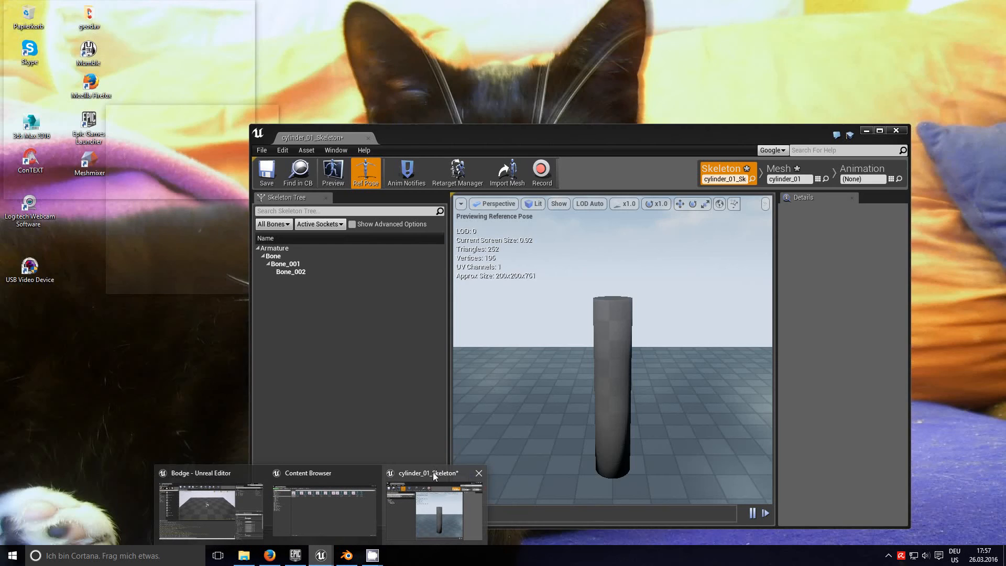
mouse_move(344, 527)
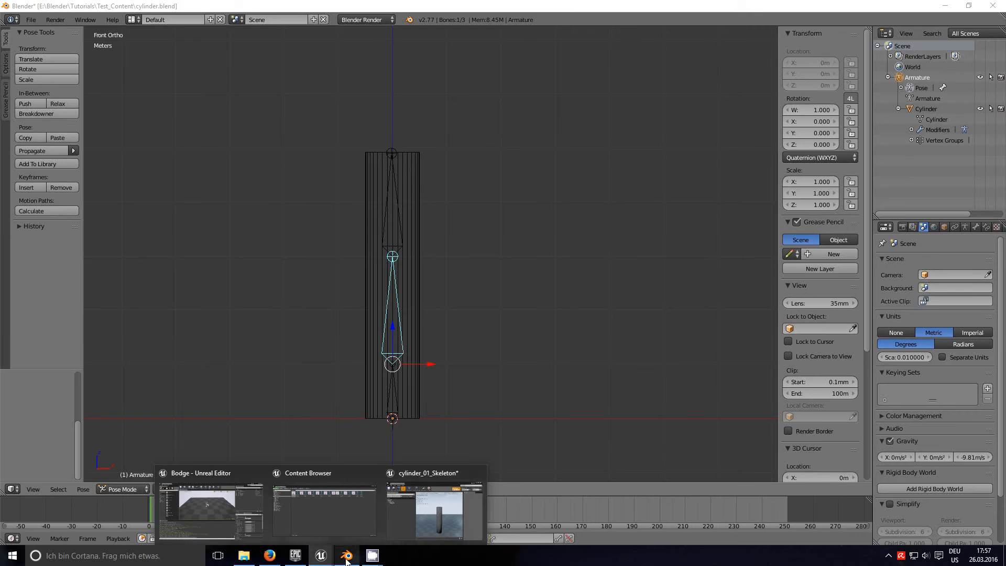
Step: Return to Blender and expand the armature's pose bones in the Outliner down to Bone.002
click(346, 556)
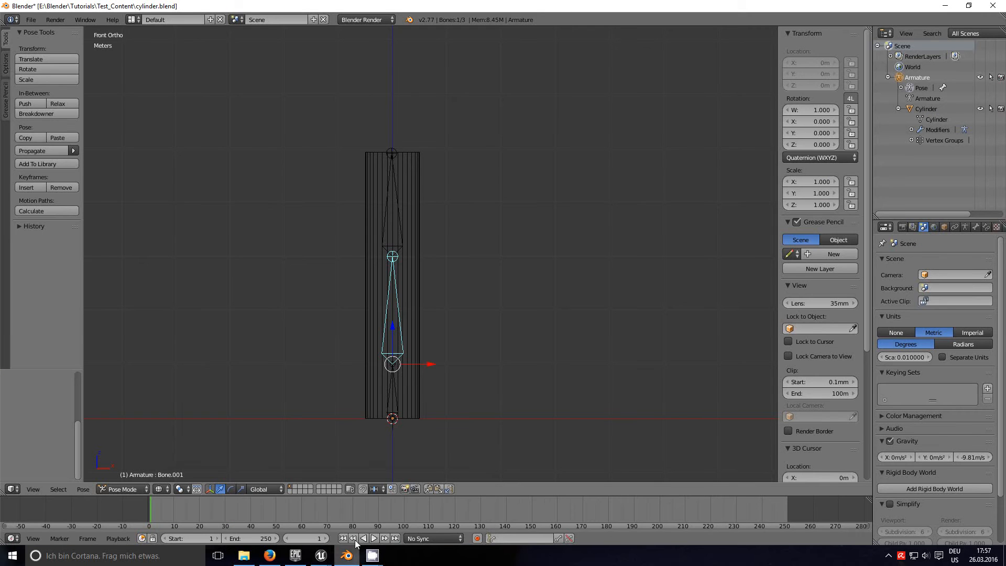
click(901, 88)
click(911, 98)
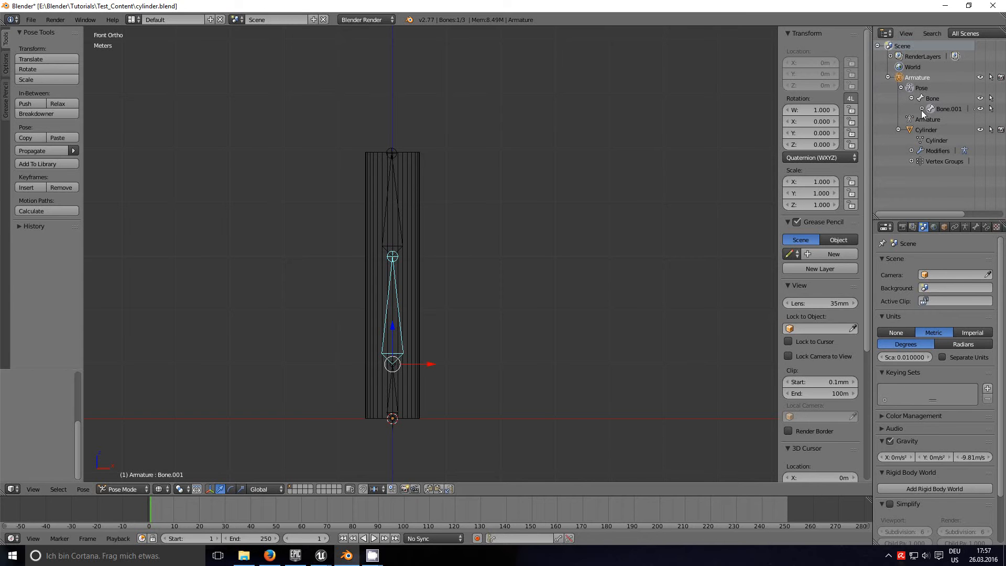
click(922, 108)
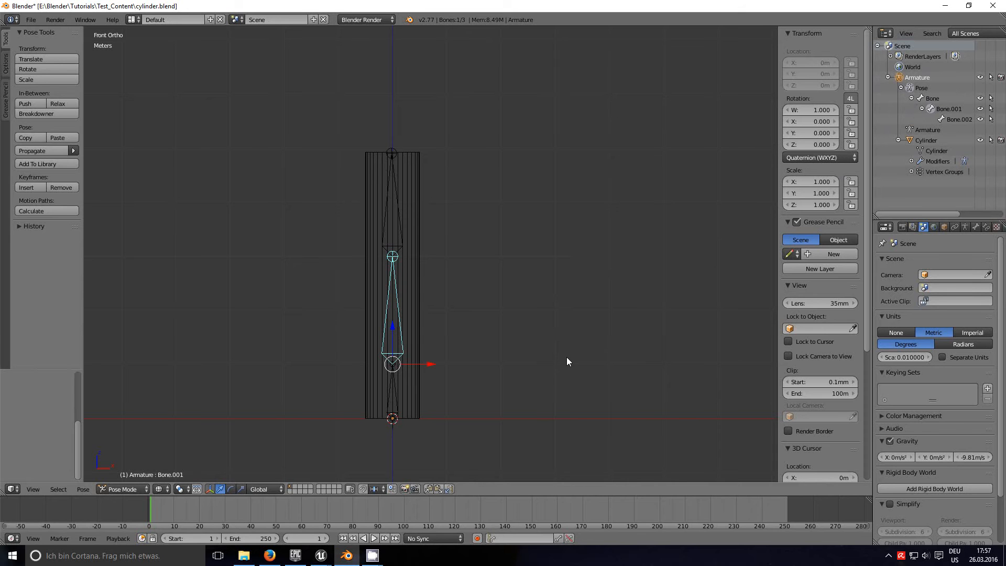
Step: Switch to Firefox and show the Unreal Engine forum thread about the trials and tribulations of Blender and skeletal meshes
click(270, 557)
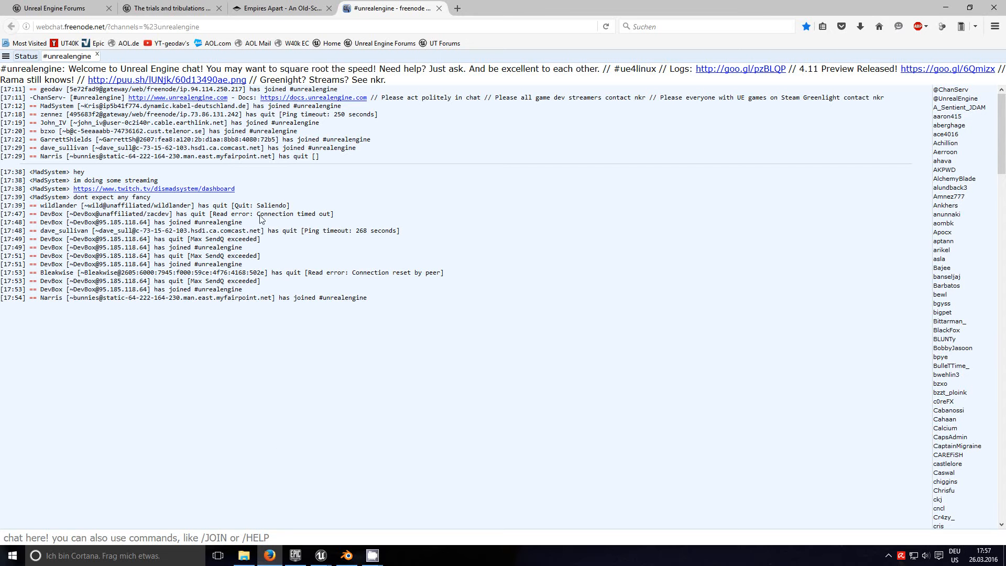
click(149, 8)
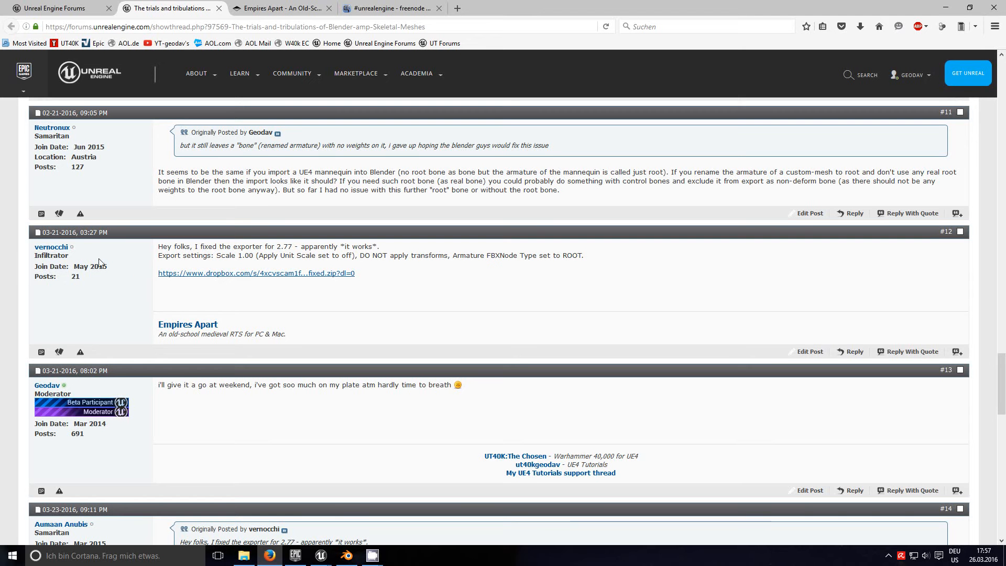
Step: Review the first post of the Blender skeletal meshes thread and go back to the reply about the fixed 2.77 exporter
drag(1002, 390, 1003, 59)
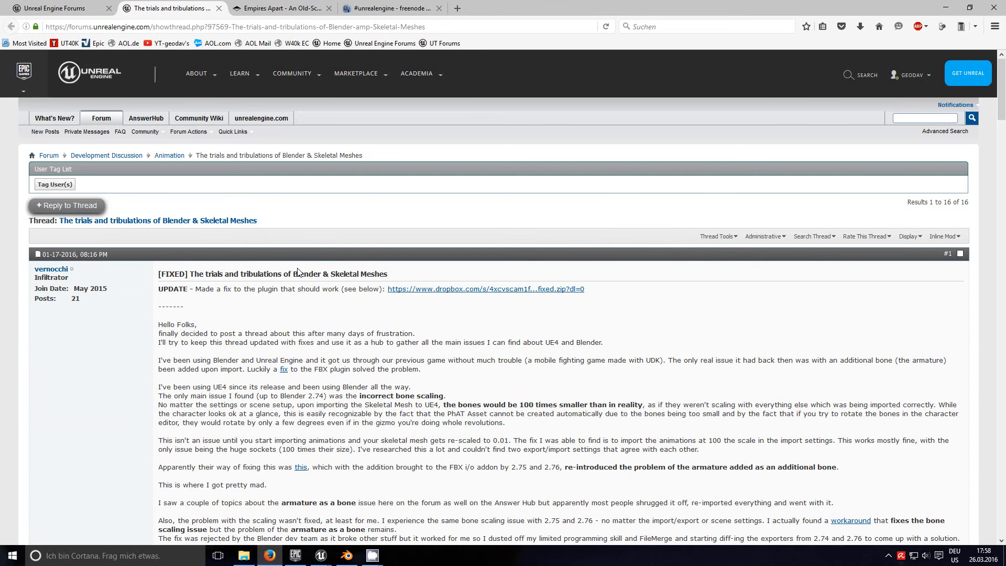
scroll(297, 272, down, 5)
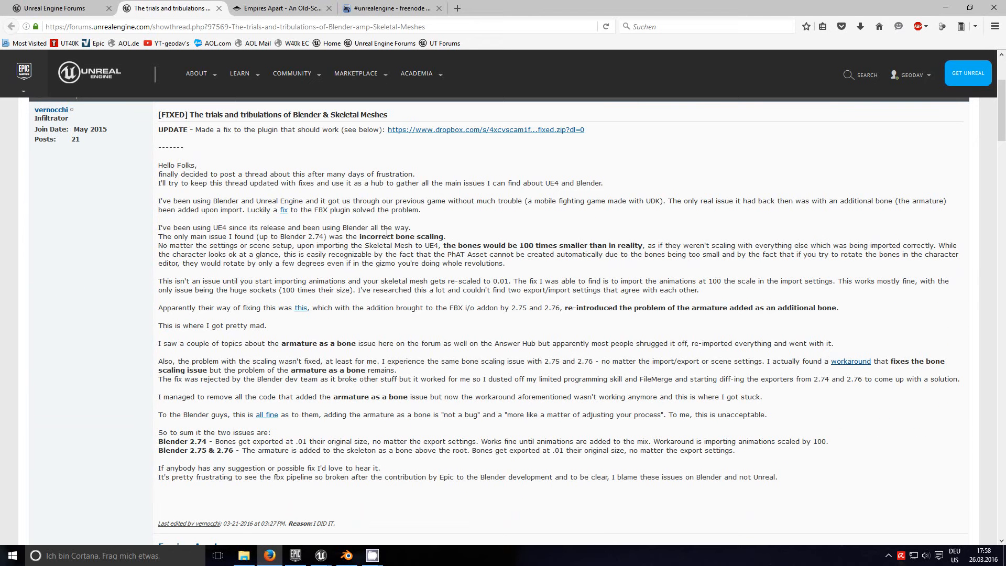
scroll(387, 233, up, 5)
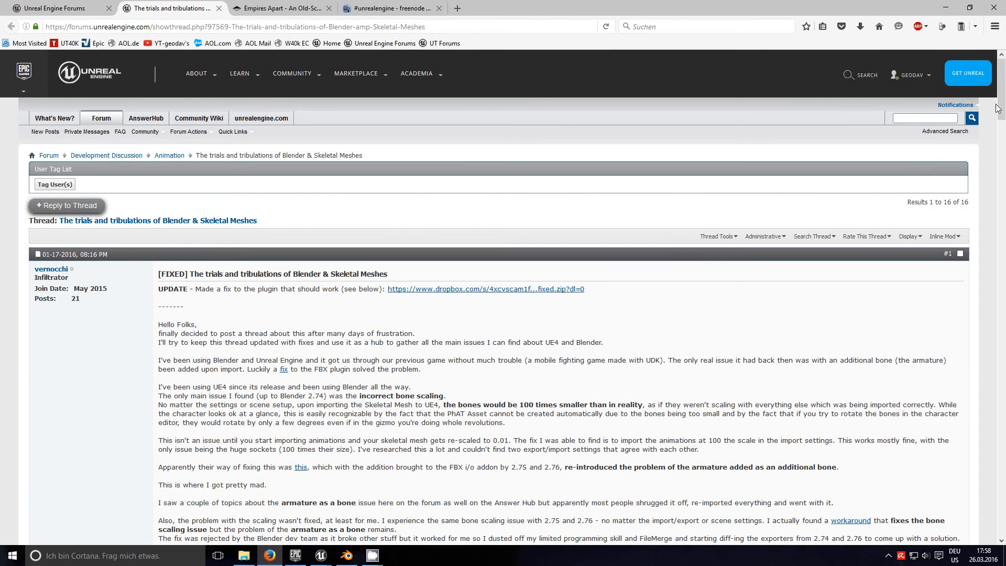
drag(1002, 105, 978, 408)
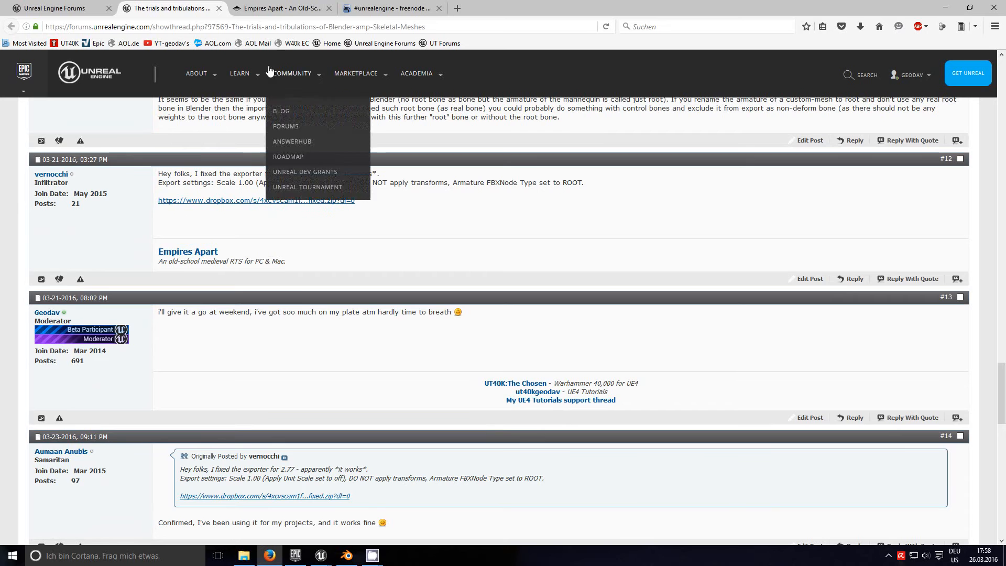
Step: Look over the Empires Apart website's home page and return to the forum thread on Blender skeletal meshes
click(269, 8)
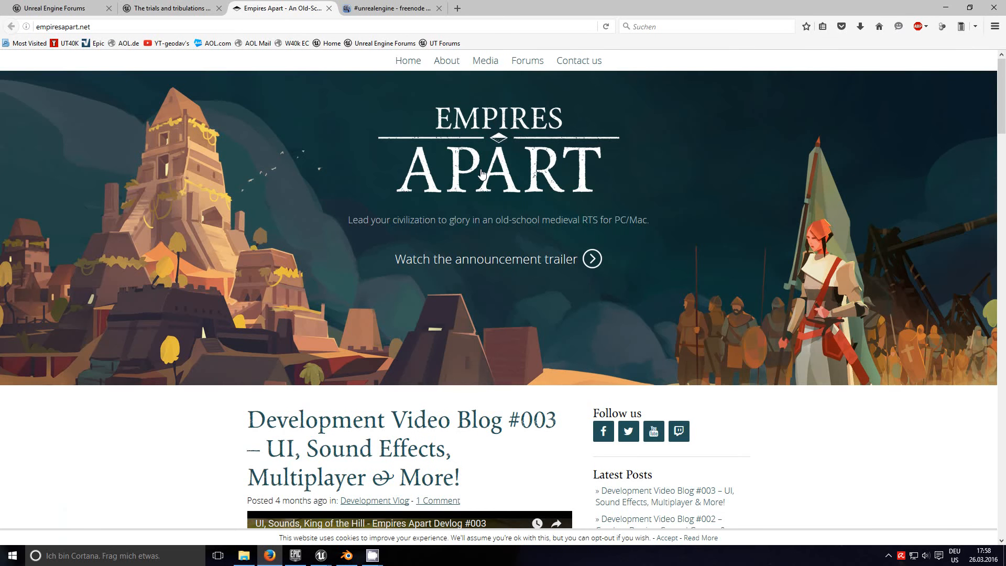
scroll(480, 174, down, 5)
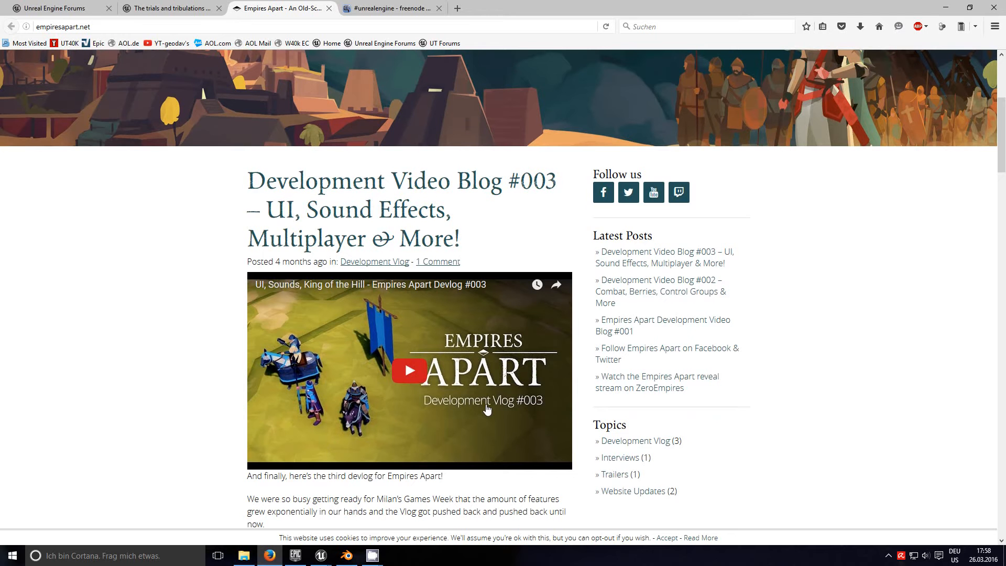
scroll(488, 411, down, 2)
scroll(487, 410, up, 5)
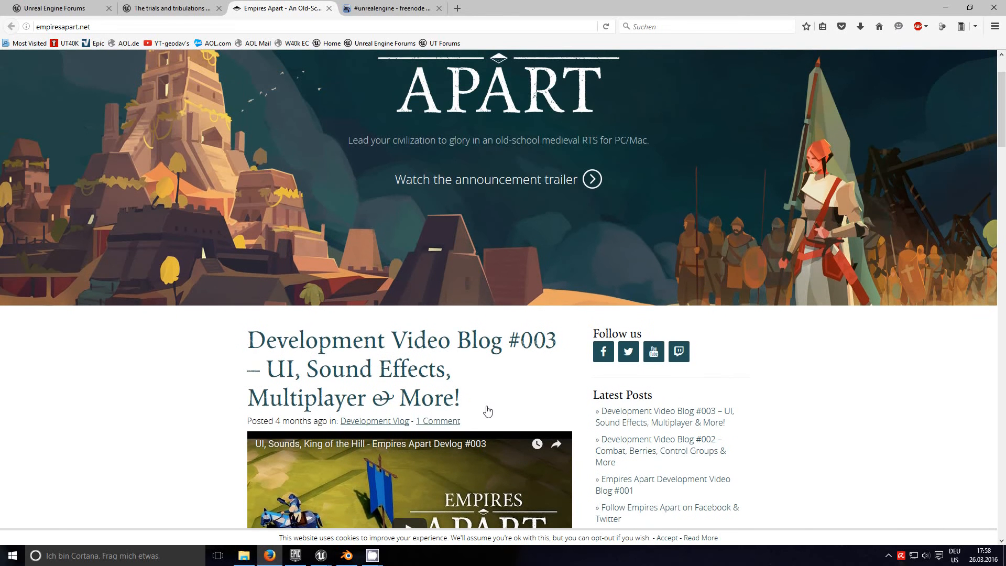
scroll(475, 313, up, 2)
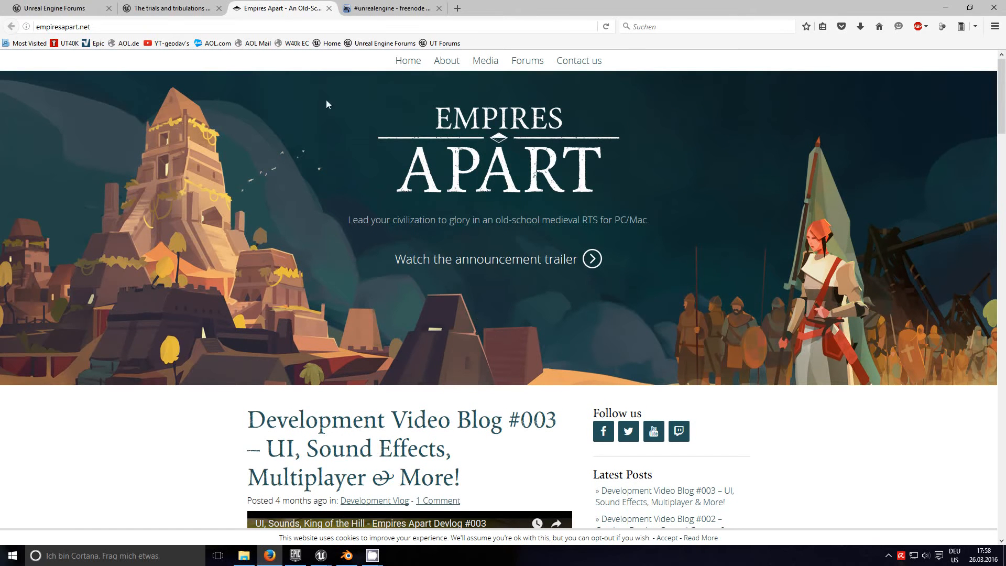
click(173, 8)
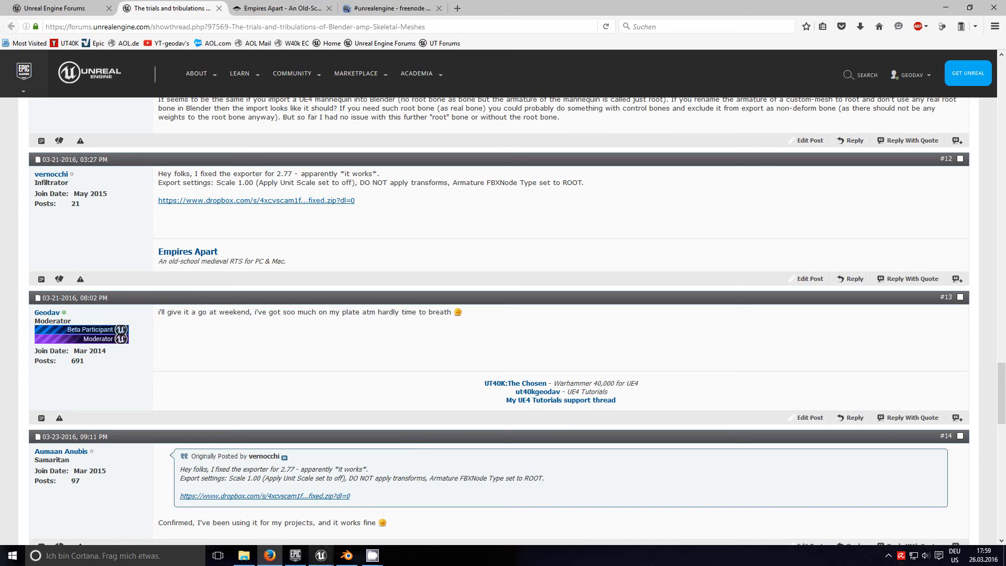
Step: Switch to File Explorer, inspect the io_scene_fbx_277fixed folder on Volume (E:), and return to the Blender folder
click(245, 555)
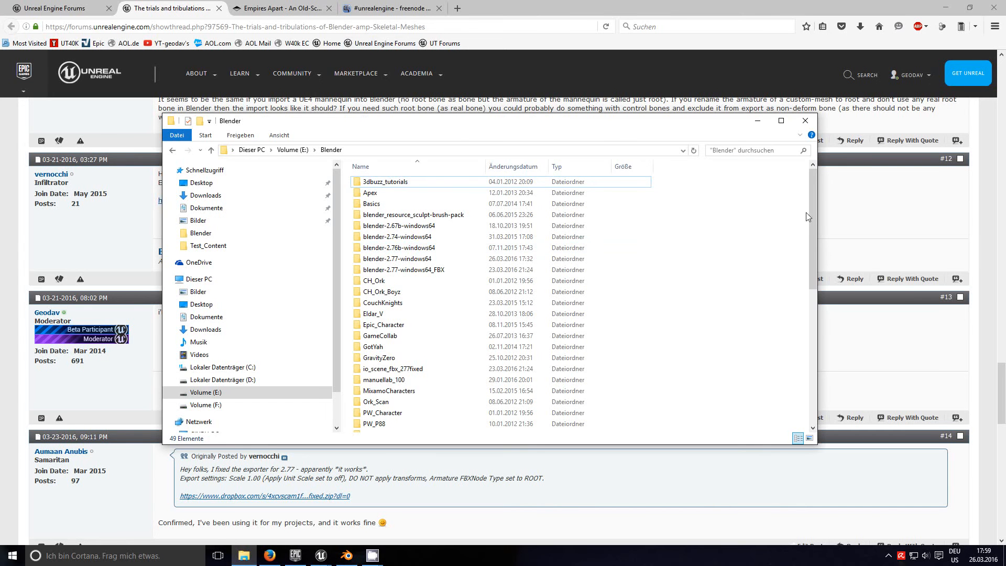
drag(816, 218, 813, 348)
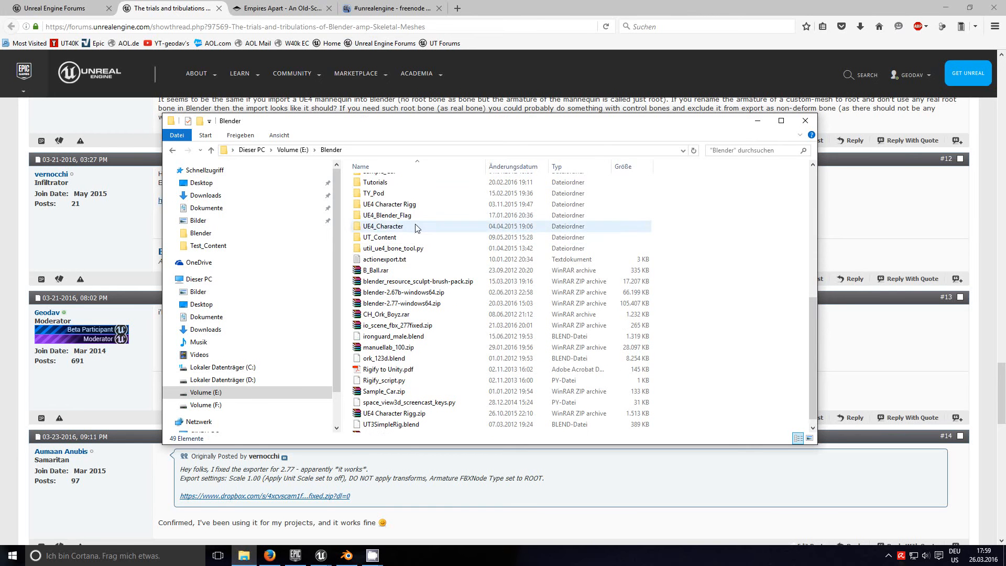
scroll(417, 228, up, 5)
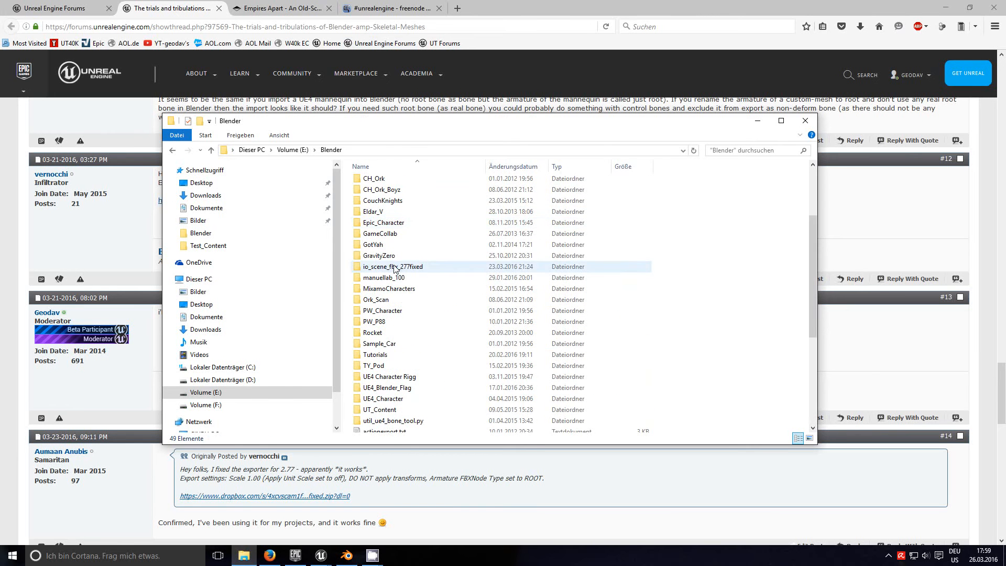
double_click(395, 268)
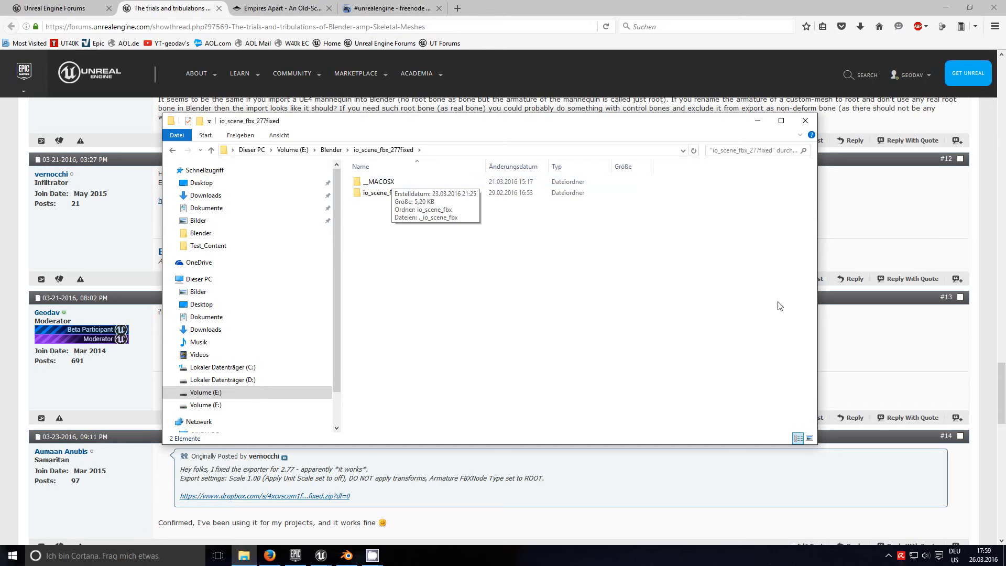
click(331, 150)
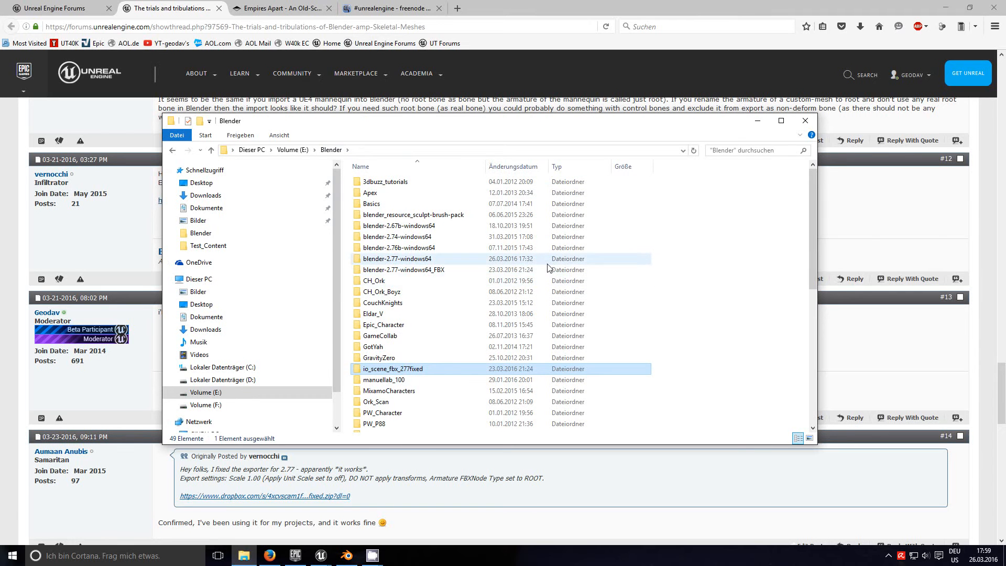
Step: Browse blender-2.77-windows64_FBX to 2.77\scripts\addons\io_scene_fbx and show the exporter add-on's files
double_click(425, 273)
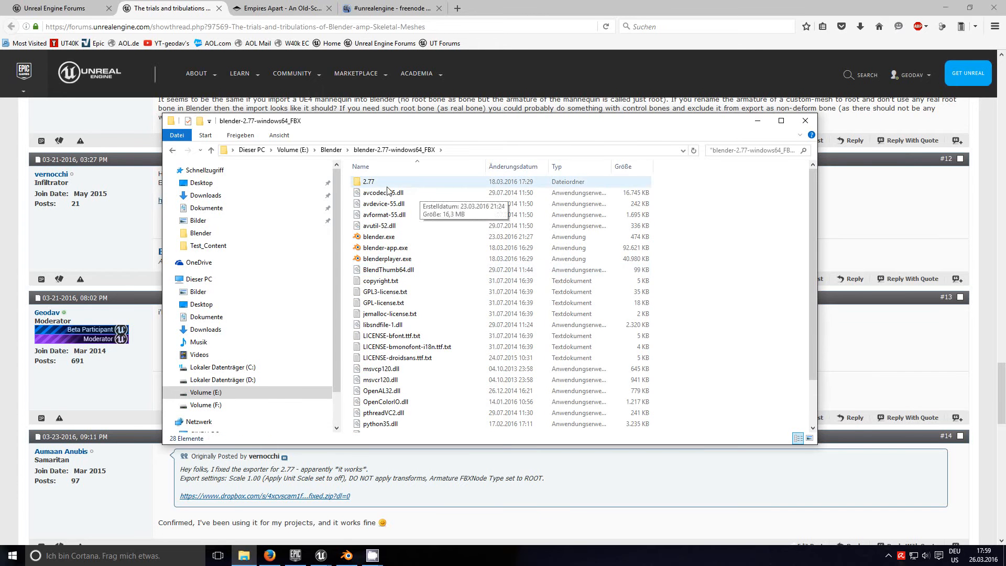
double_click(383, 183)
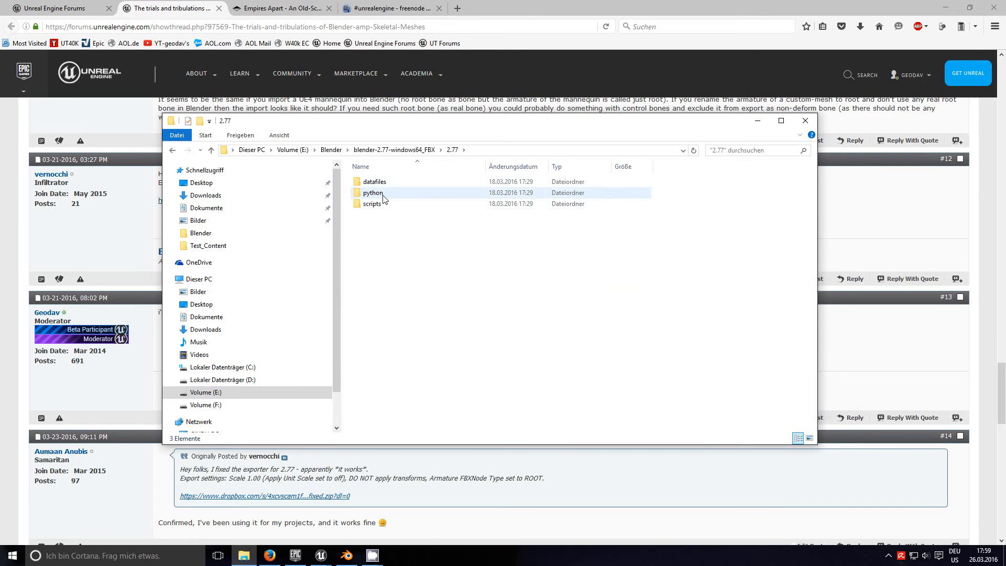
click(383, 194)
double_click(383, 194)
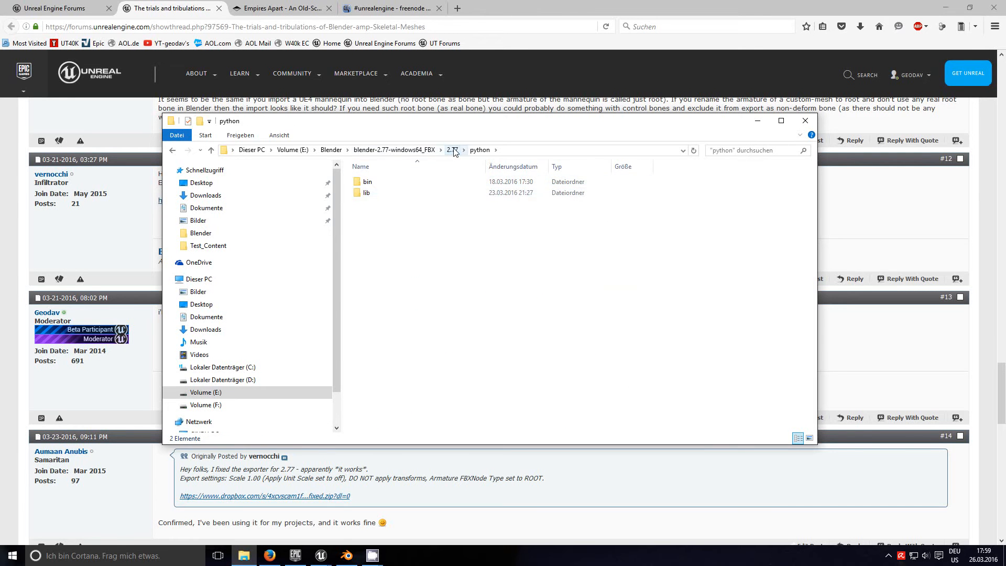
click(452, 151)
double_click(373, 204)
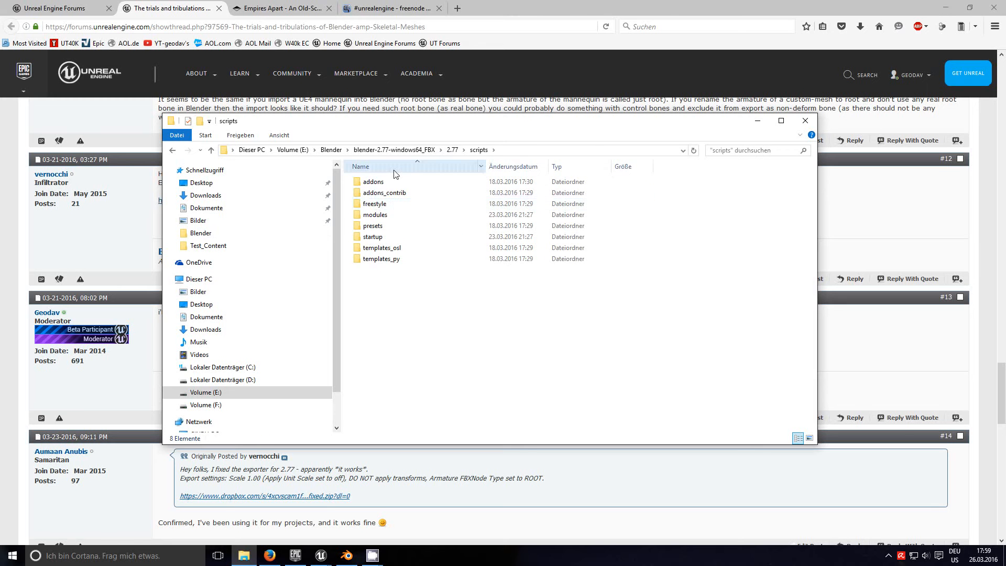
double_click(384, 183)
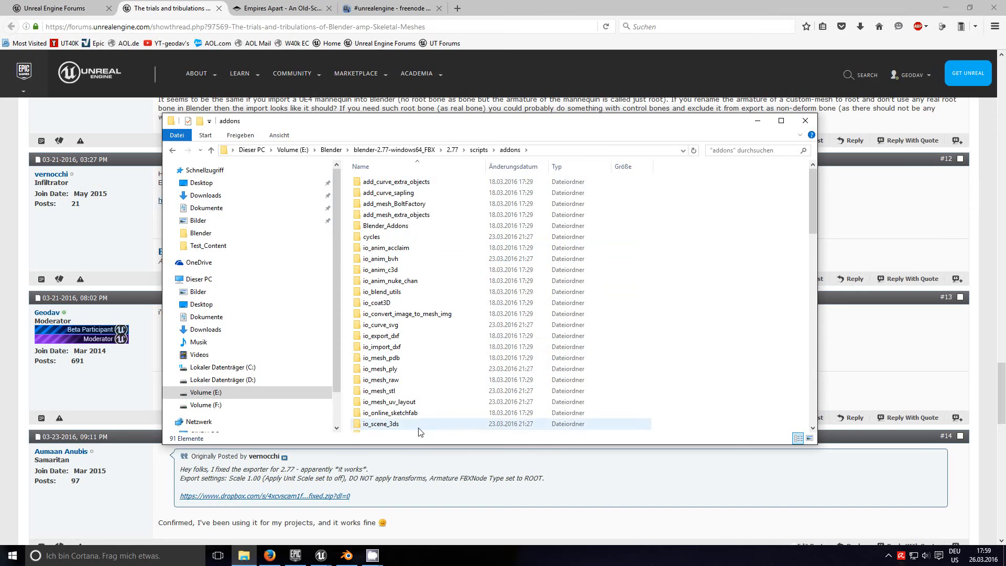
scroll(462, 377, down, 3)
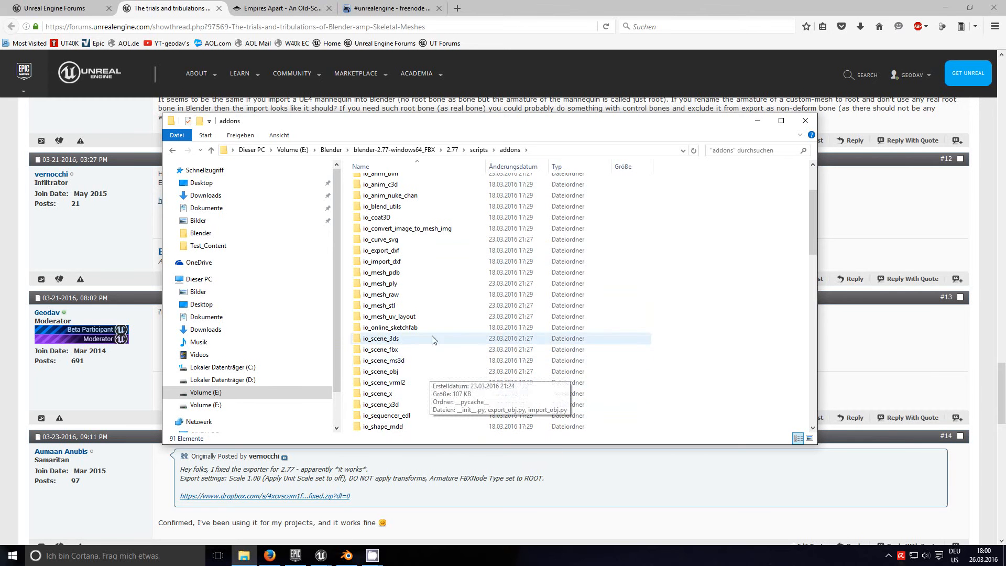
double_click(386, 350)
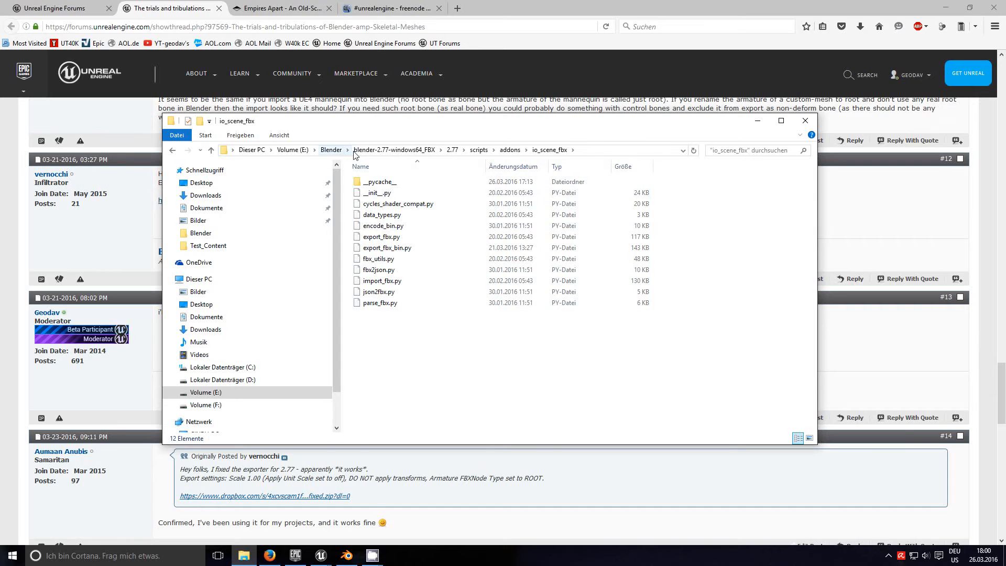
Step: Go back to the main Blender folder and compare the blender-2.77-windows64 and blender-2.77-windows64_FBX installation folders
click(333, 151)
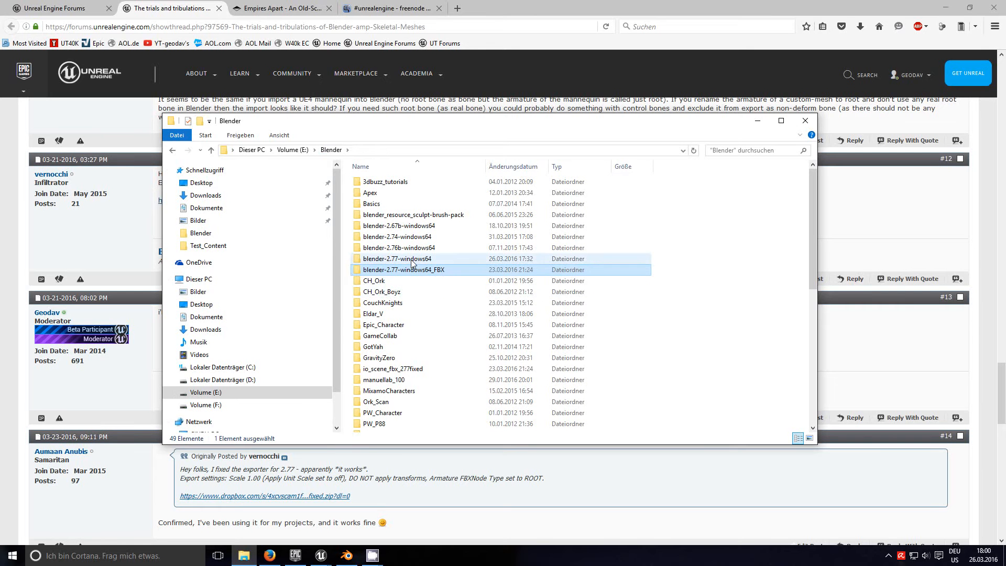
mouse_move(413, 266)
mouse_move(448, 269)
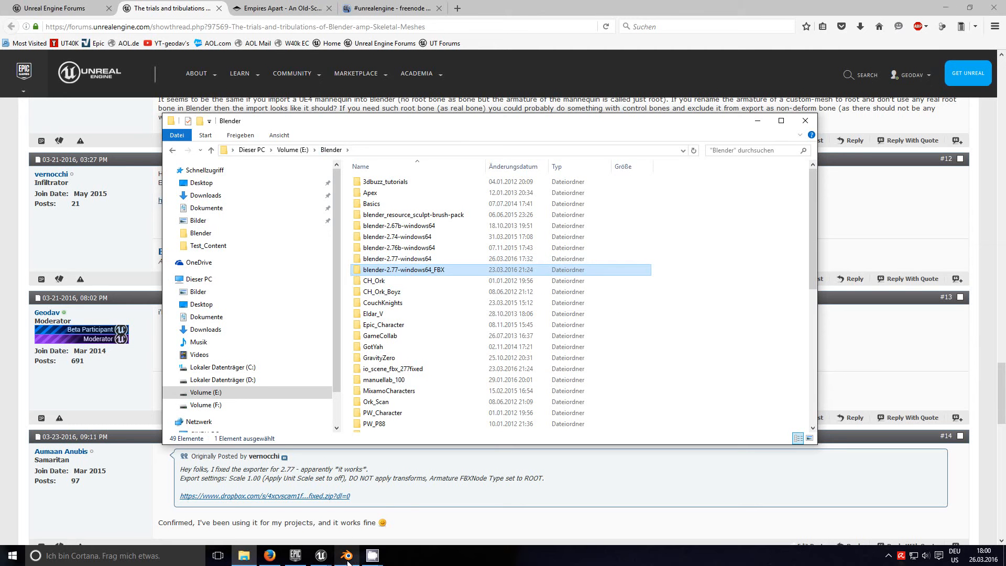
mouse_move(347, 555)
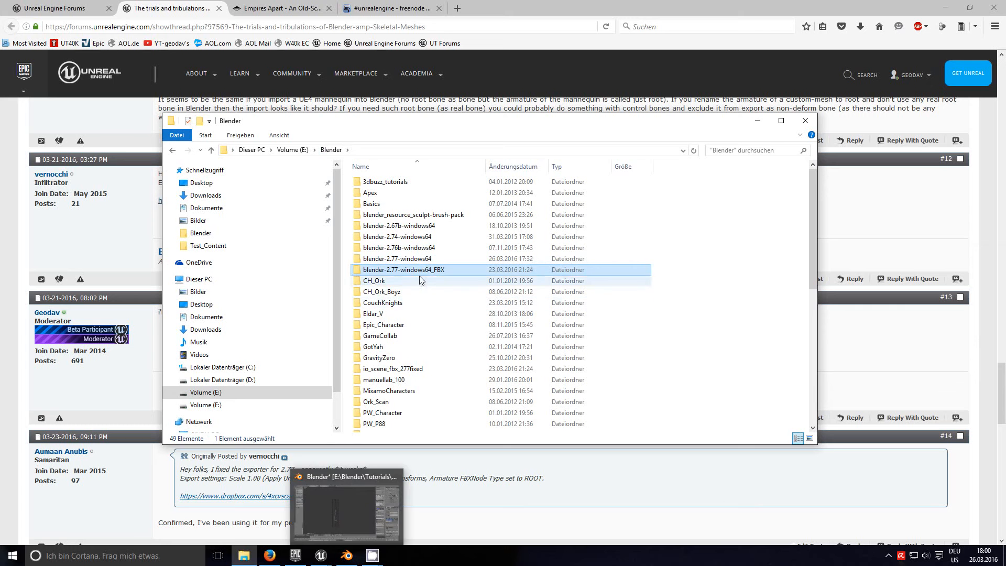
Step: Return to Blender and switch the armature from Pose Mode to Object Mode
click(757, 121)
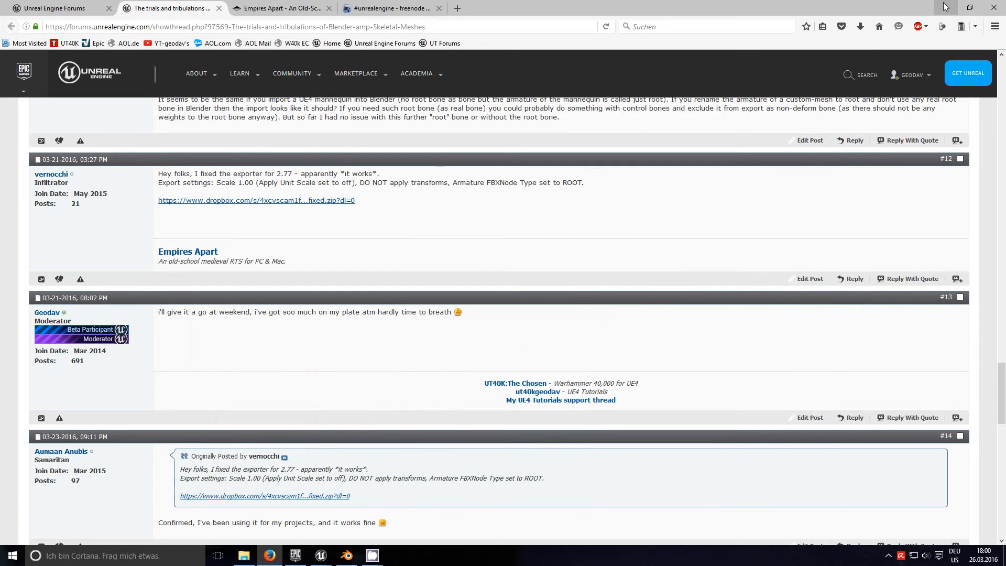
click(945, 8)
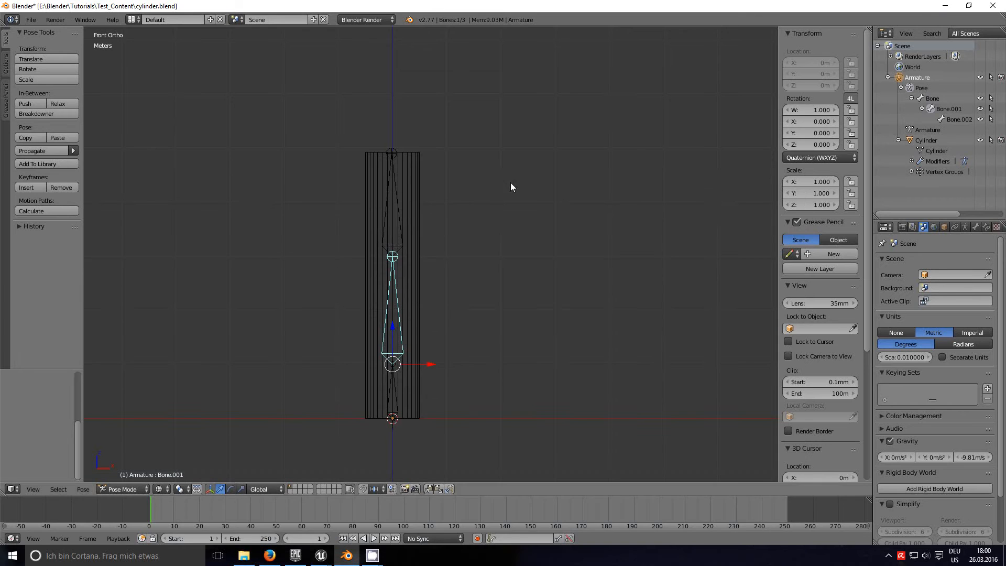
scroll(492, 174, down, 2)
scroll(485, 194, up, 2)
click(117, 487)
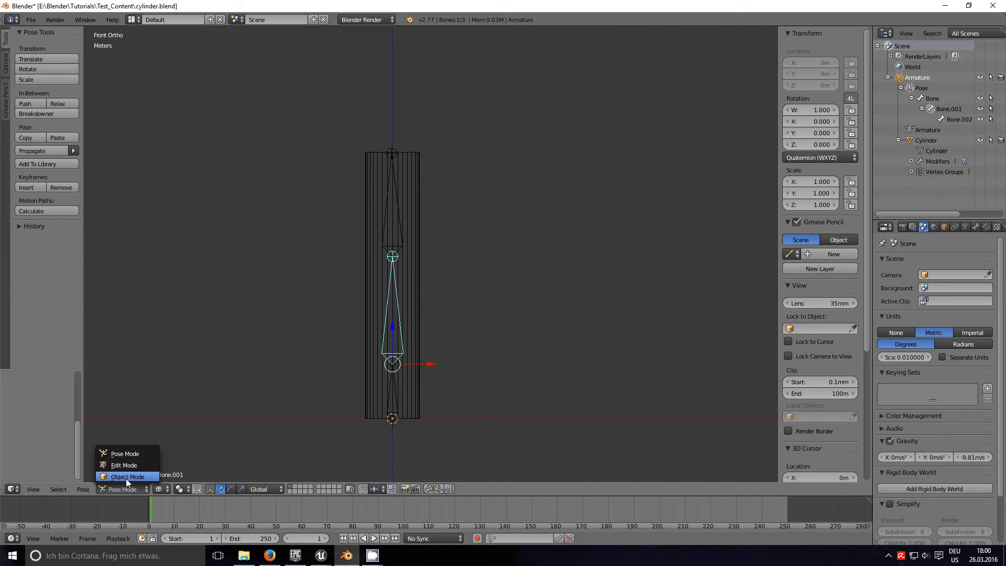
click(126, 477)
scroll(275, 252, down, 4)
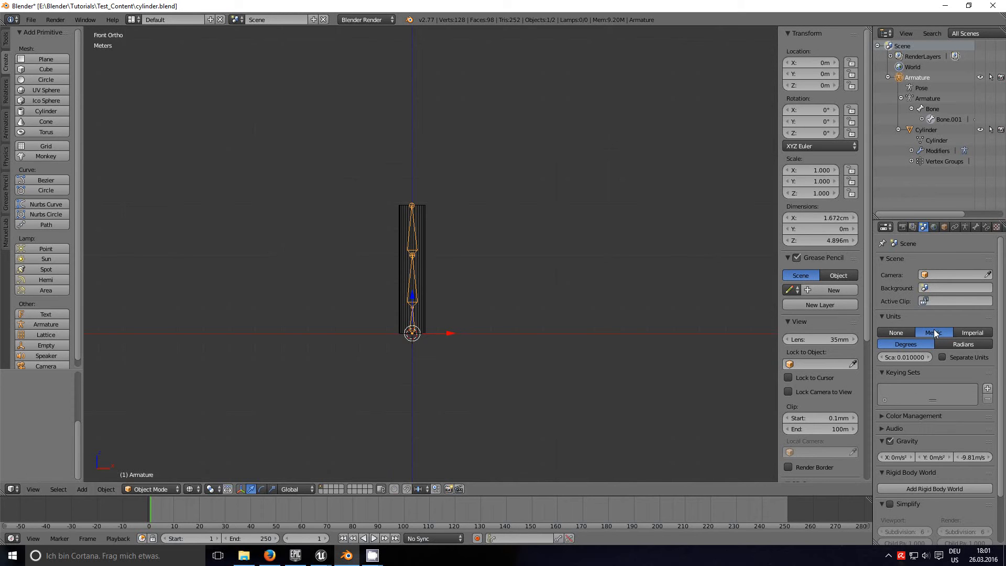
Step: Check the armature's transform and view settings, and widen the Properties editor to show the scene's Units settings in full
drag(866, 267, 870, 384)
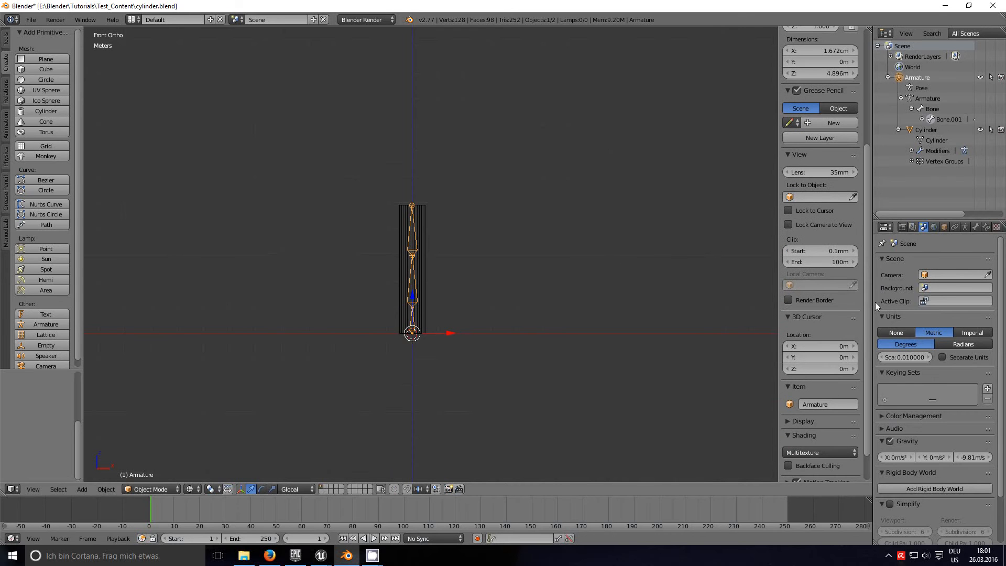
drag(867, 317, 870, 162)
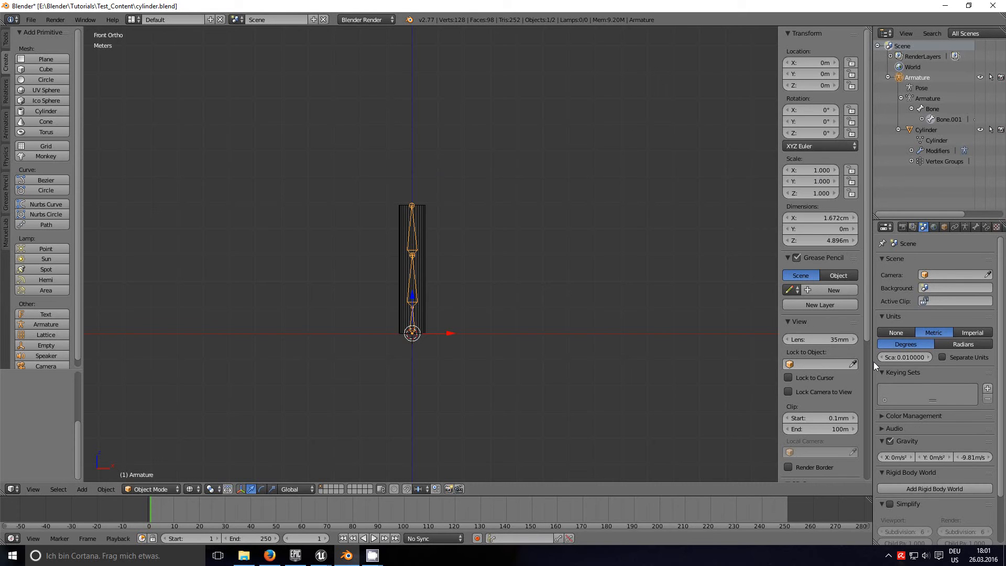
drag(873, 361, 819, 368)
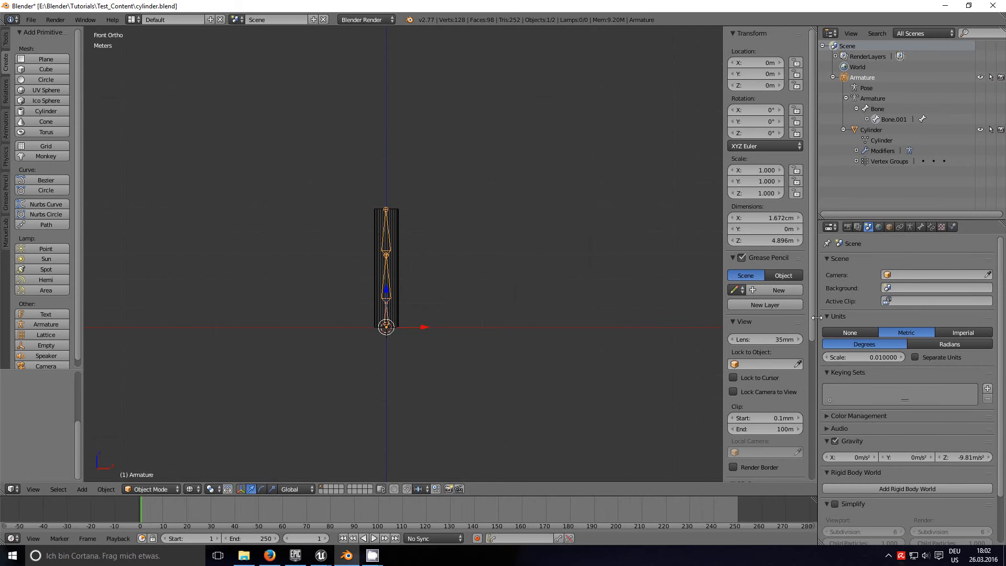
drag(818, 317, 841, 318)
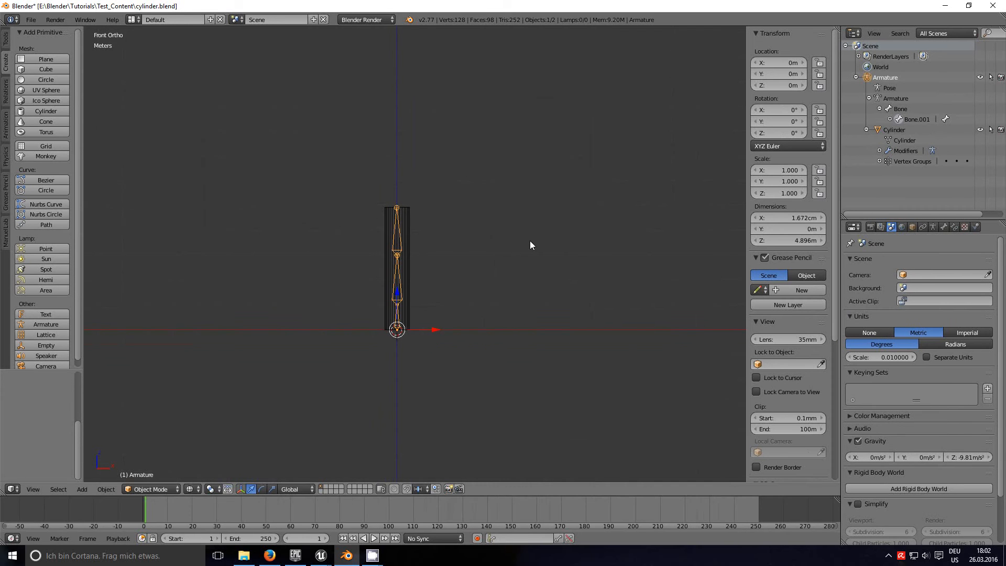
Step: Start an FBX export of the cylinder armature to the Test_Content folder and name the file Test_cylinder_05.fbx
scroll(529, 247, up, 2)
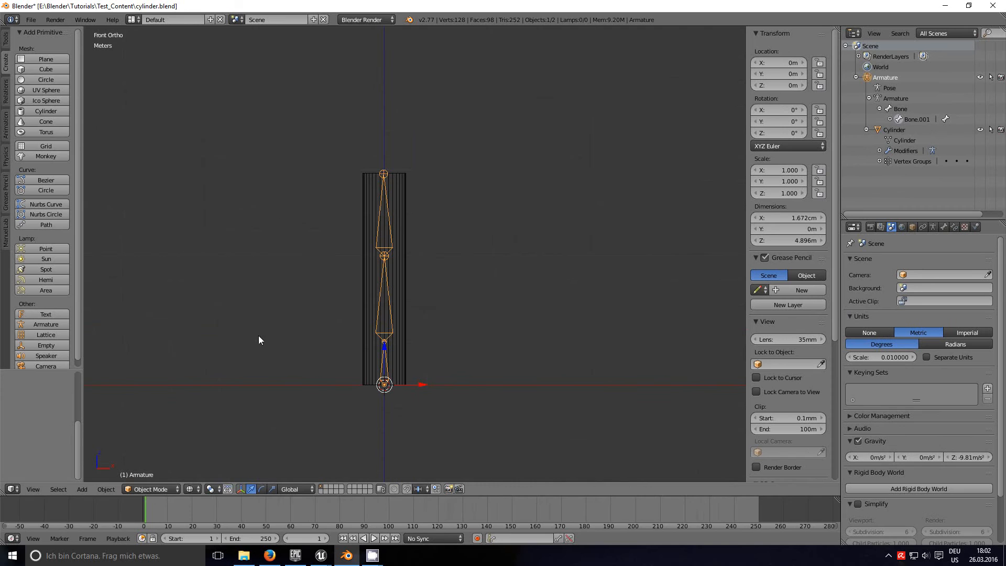
click(30, 22)
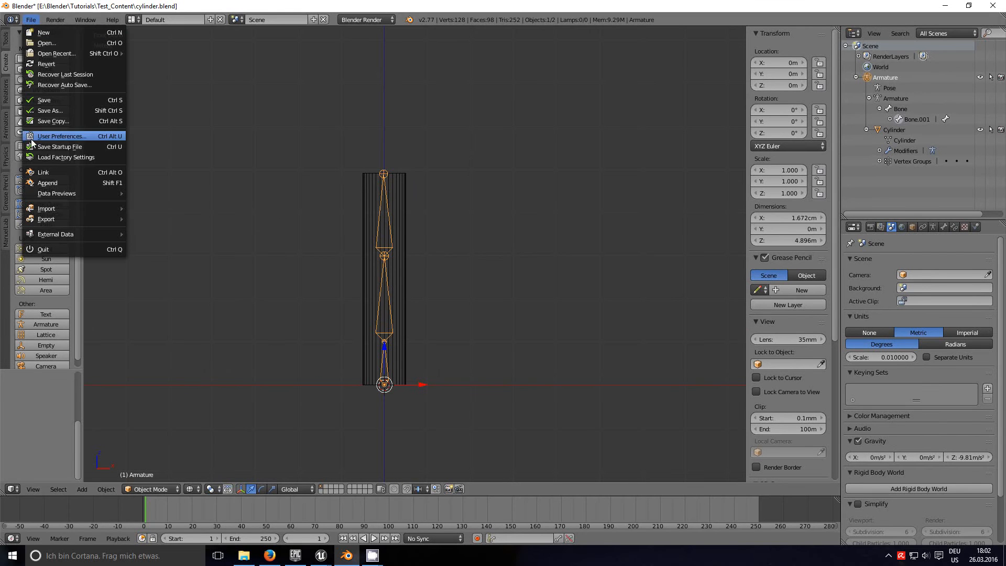
mouse_move(49, 219)
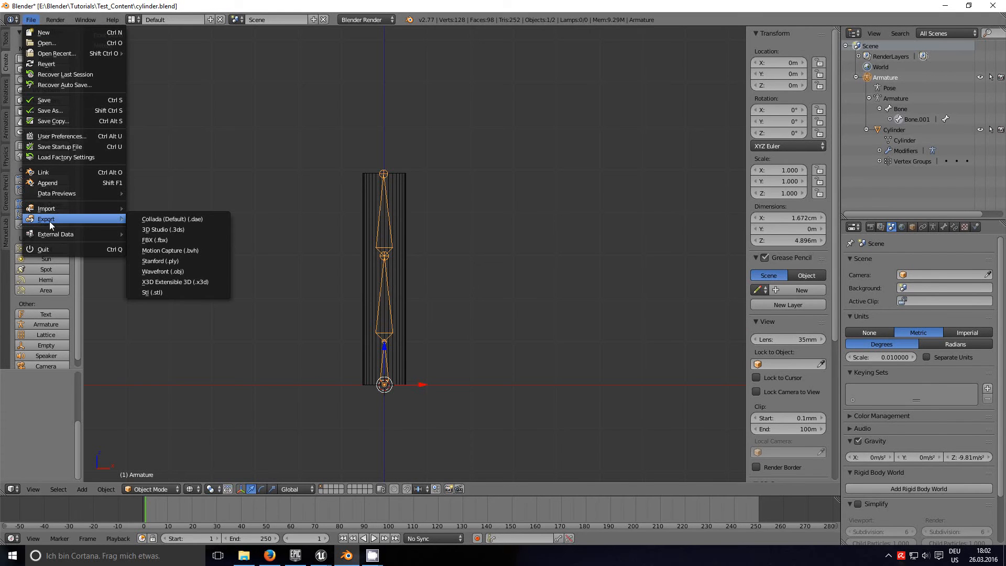
click(155, 240)
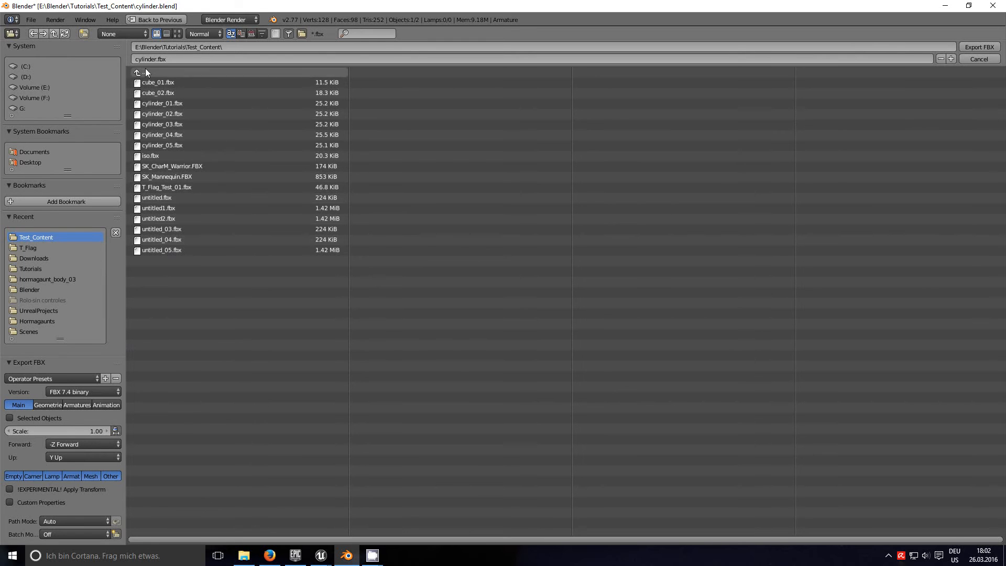
click(164, 147)
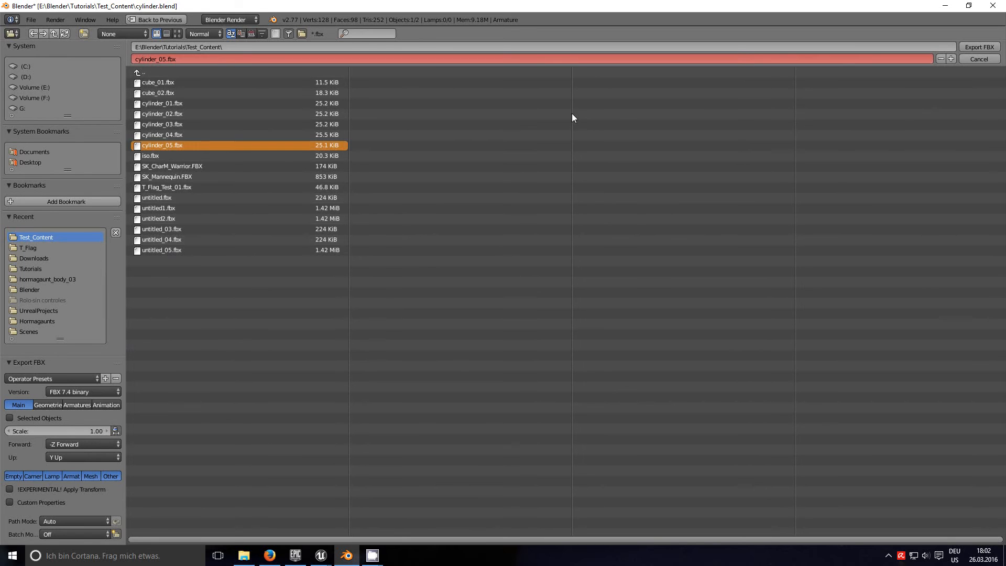
click(133, 58)
key(Home)
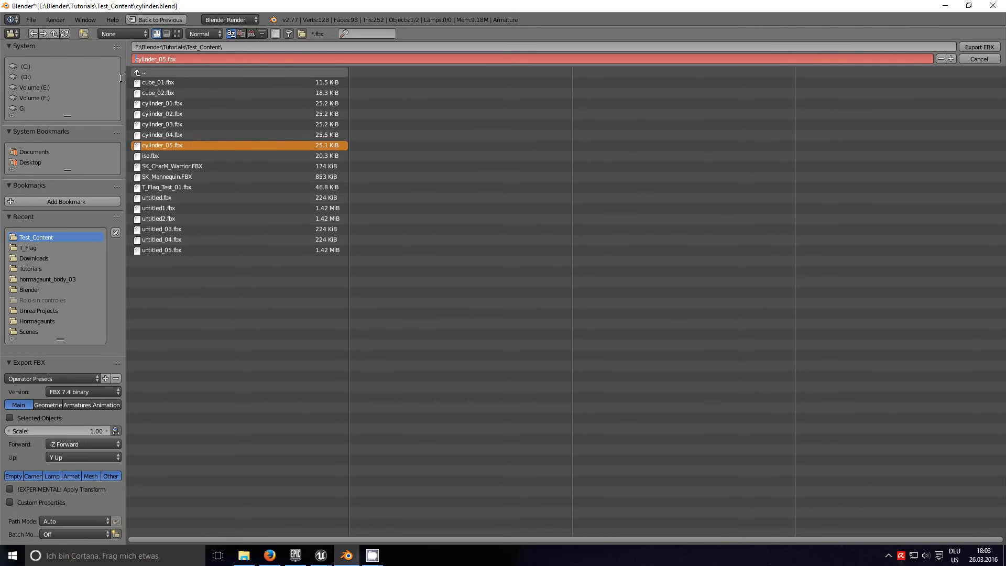
text(Test_)
key(Return)
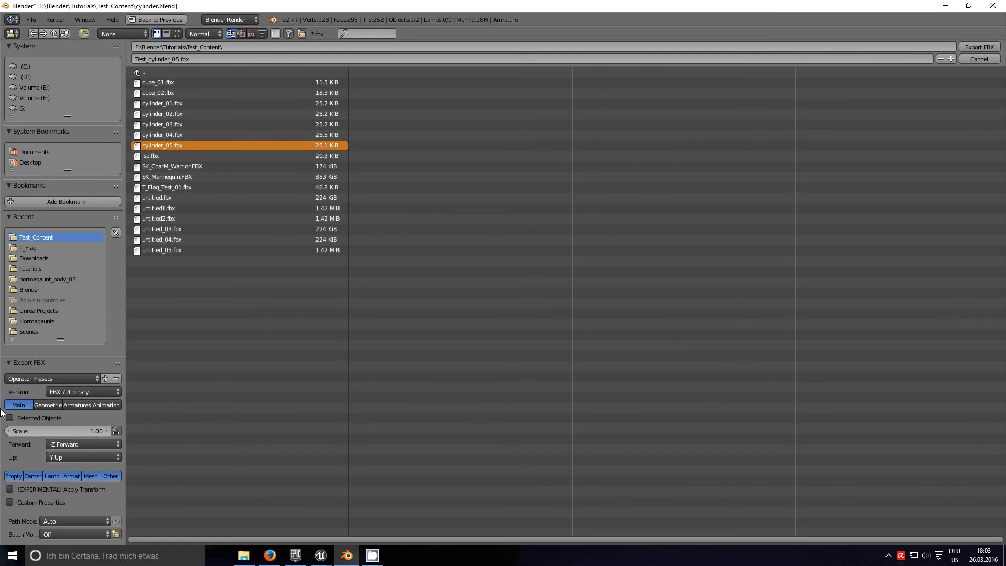
Step: Set the geometry smoothing to Face, turn off Add Leaf Bones for the armature, and export the FBX file
click(48, 404)
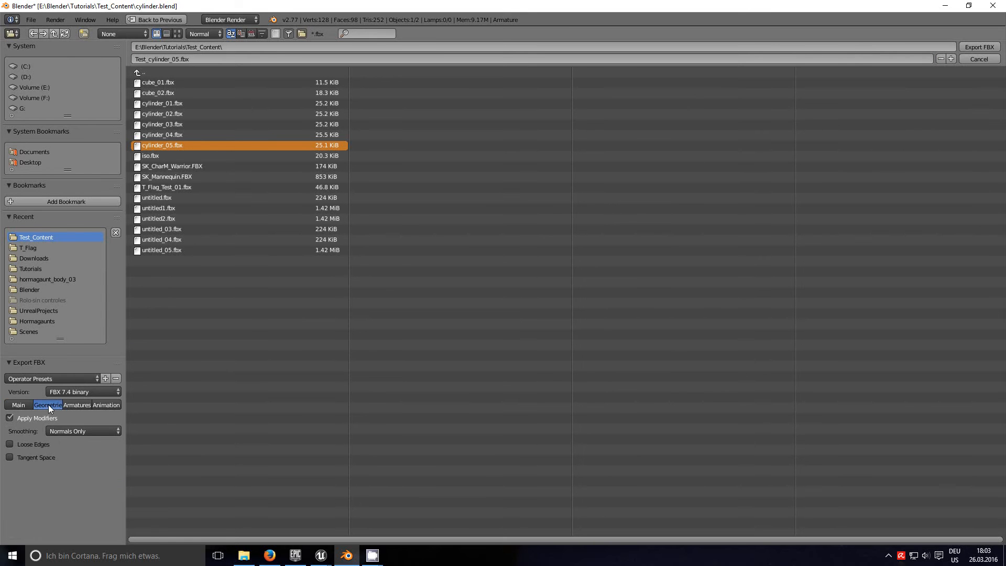
click(79, 432)
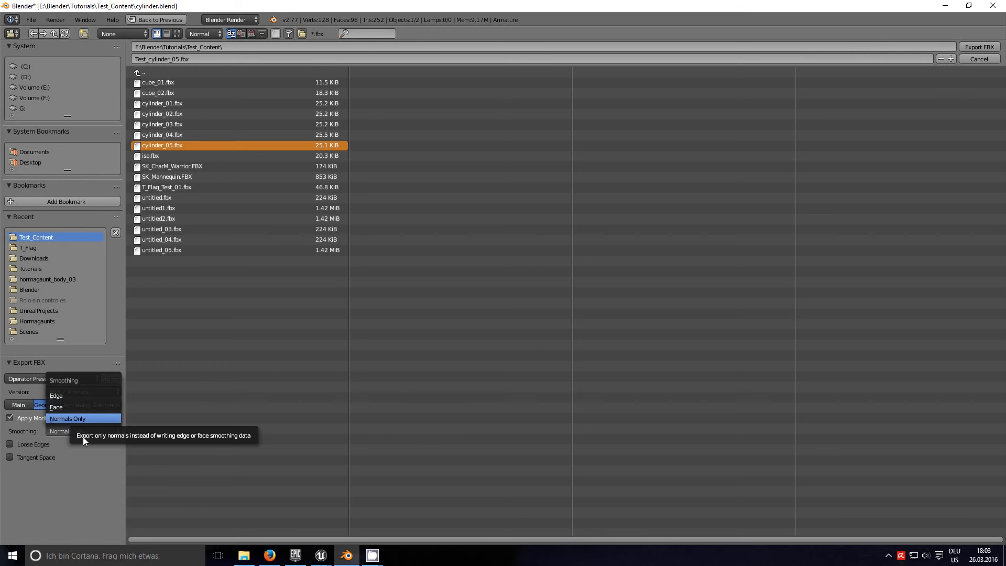
click(61, 409)
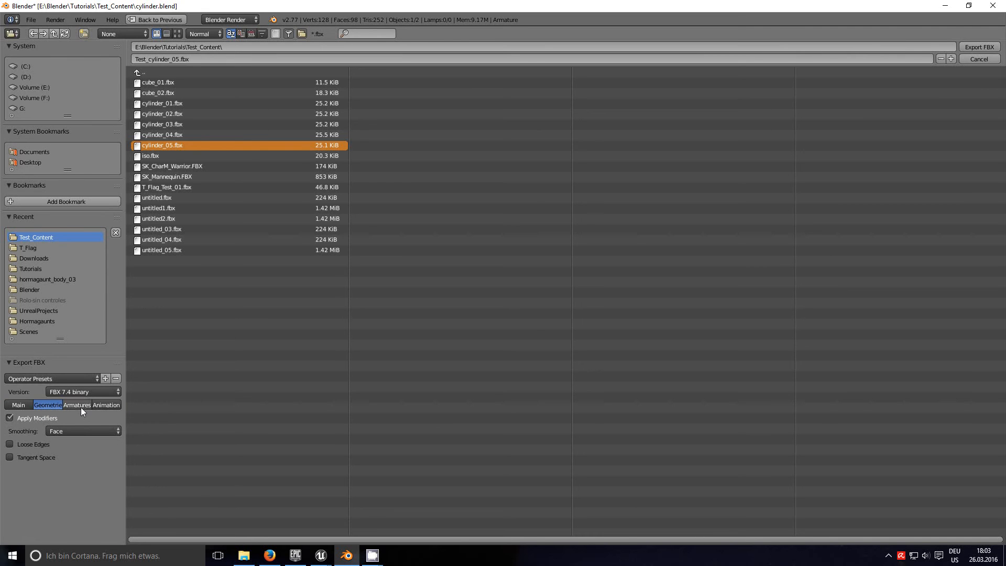
click(81, 405)
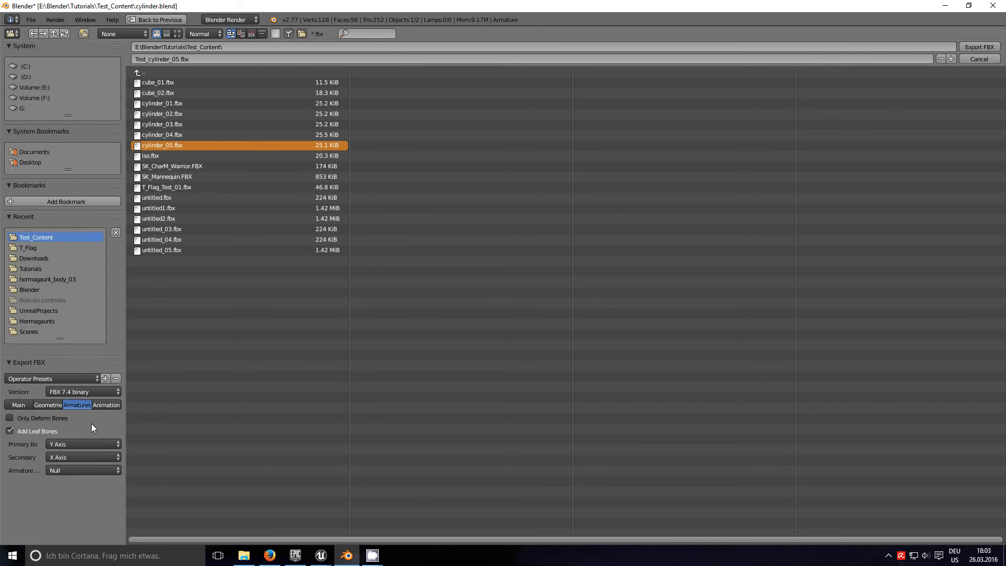
click(9, 431)
click(975, 47)
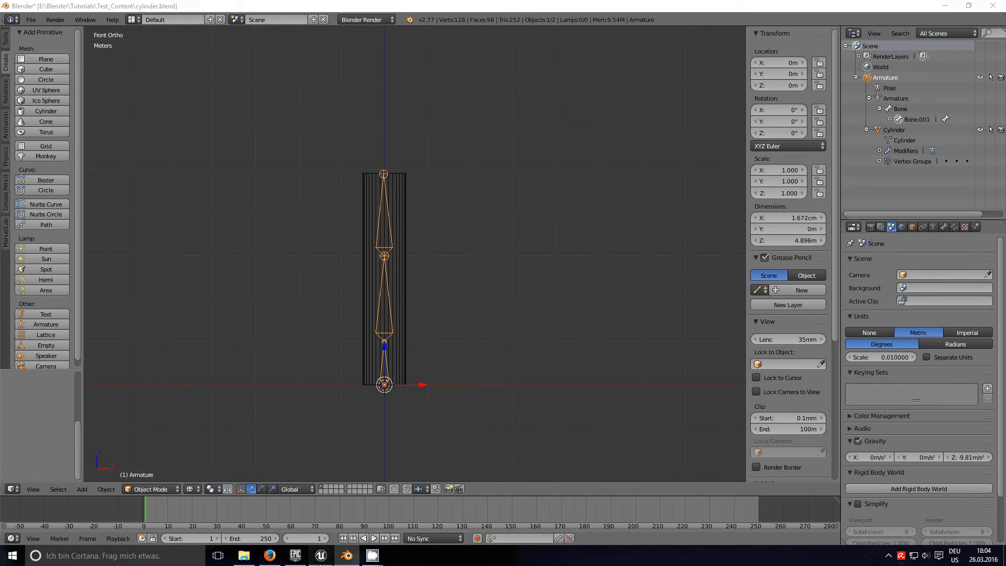
Step: Switch to Unreal Editor's Content Browser and close the open cylinder_01_Skeleton editor
mouse_move(327, 553)
click(332, 475)
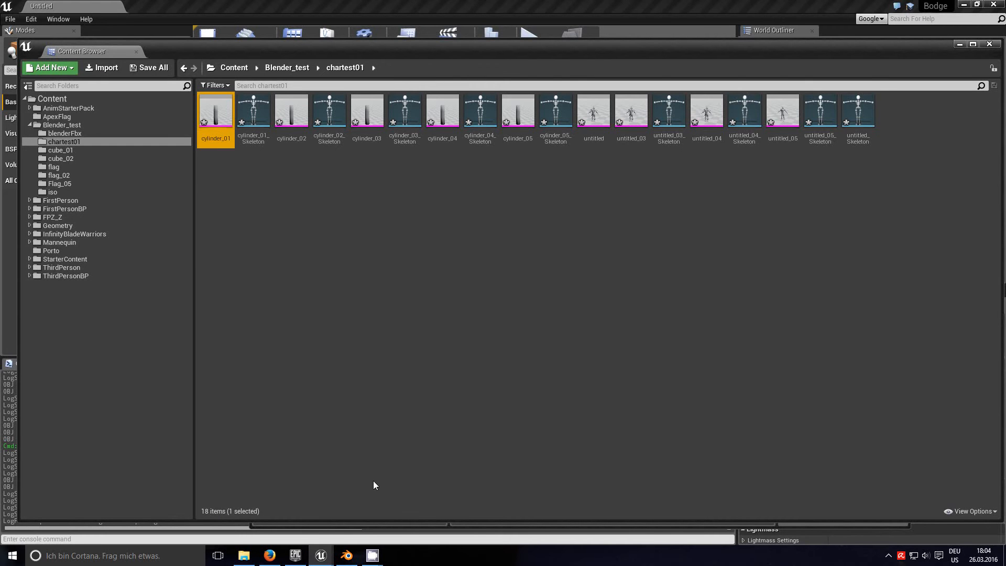
mouse_move(329, 560)
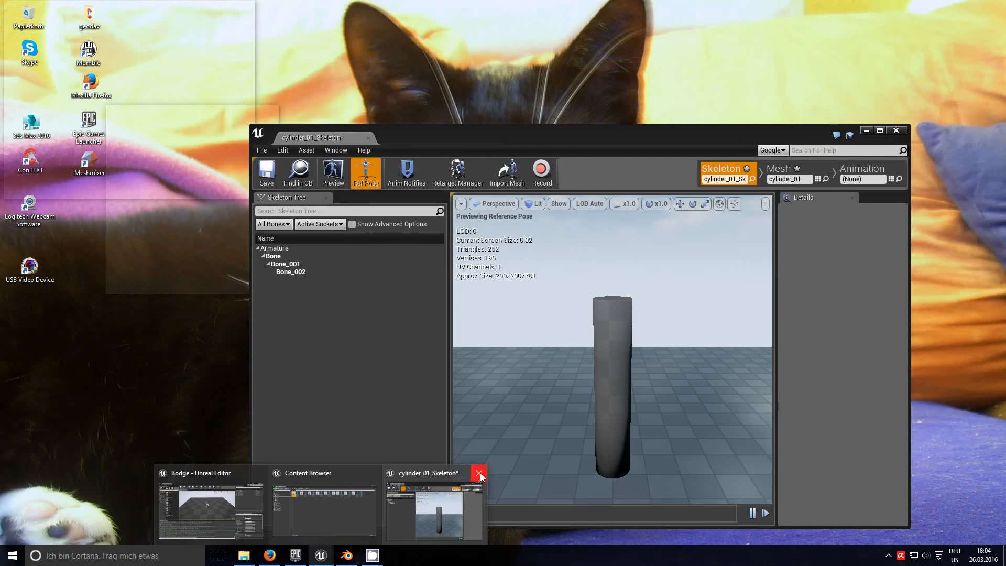
click(480, 472)
click(476, 471)
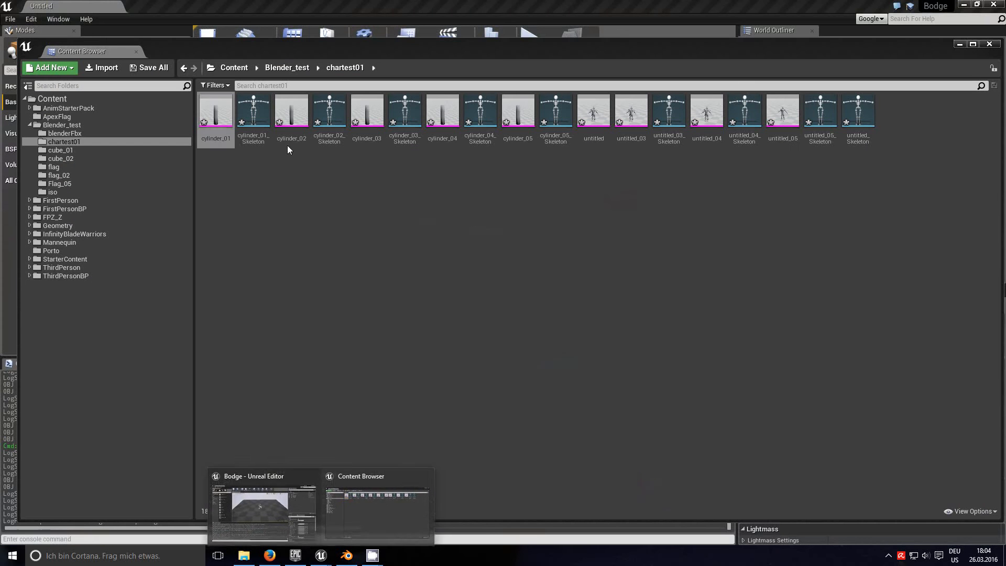
Step: Import Test_cylinder_05.fbx into the chartest01 folder as a skeletal mesh with no existing skeleton assigned
right_click(227, 203)
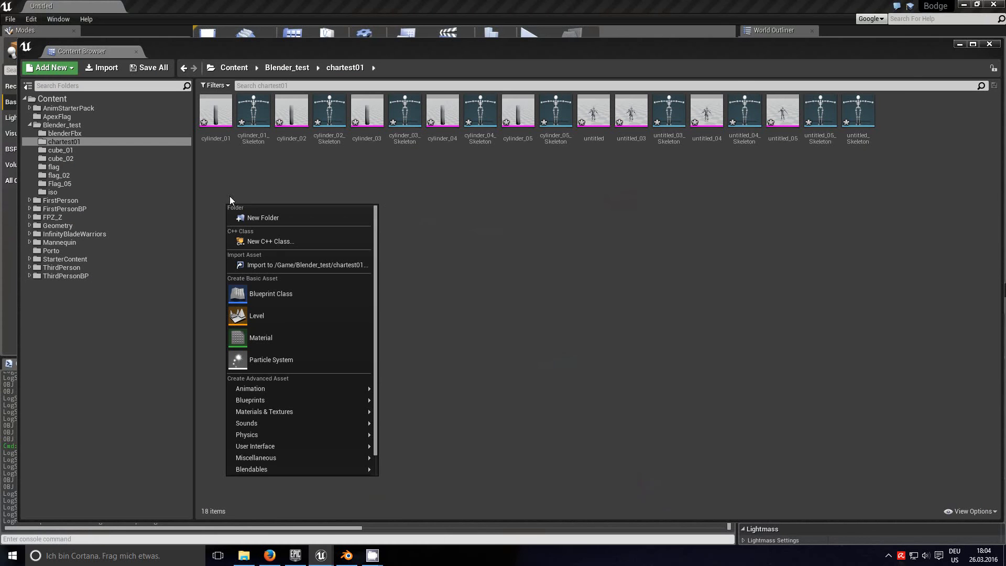
click(279, 264)
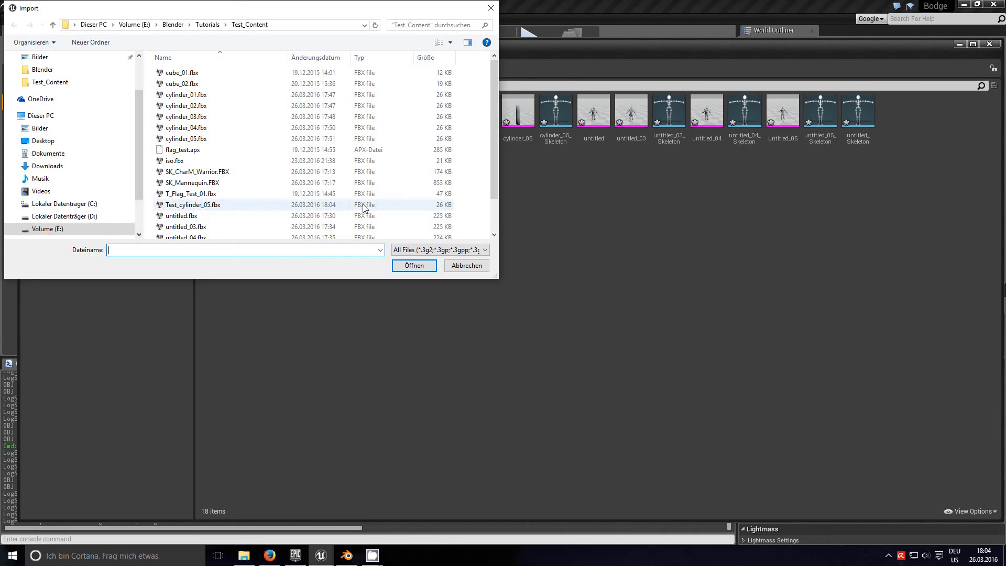
drag(491, 130, 502, 176)
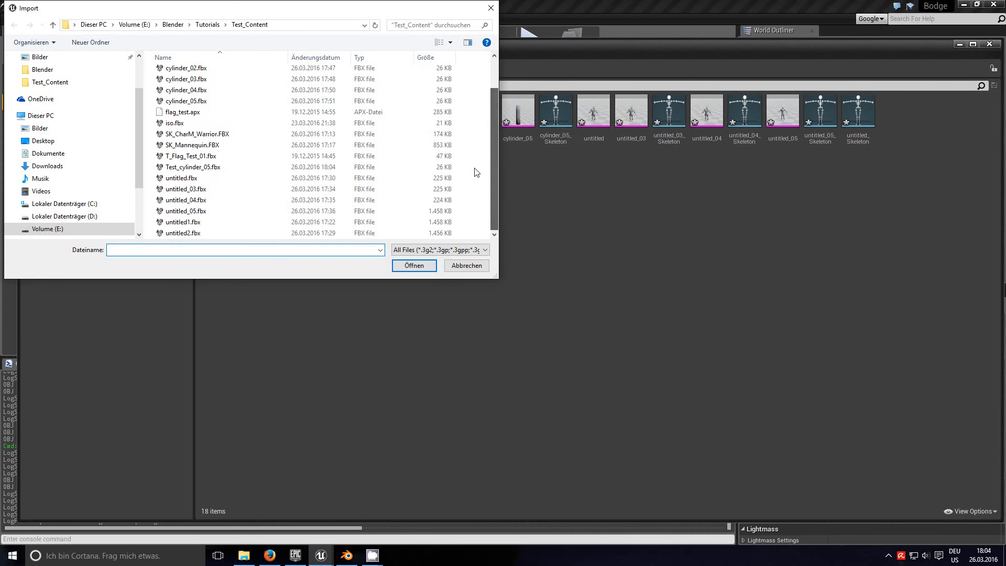
click(203, 169)
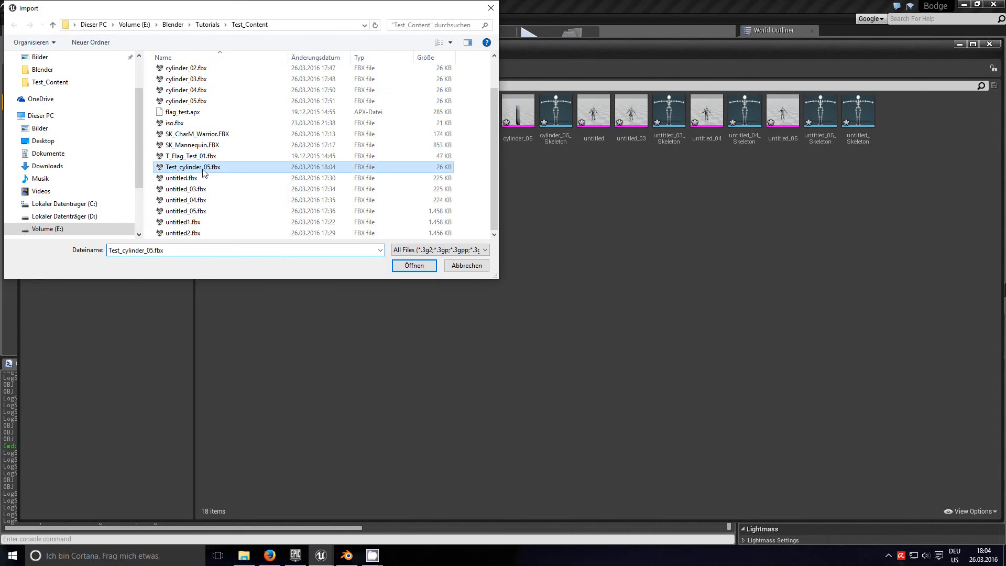
click(414, 266)
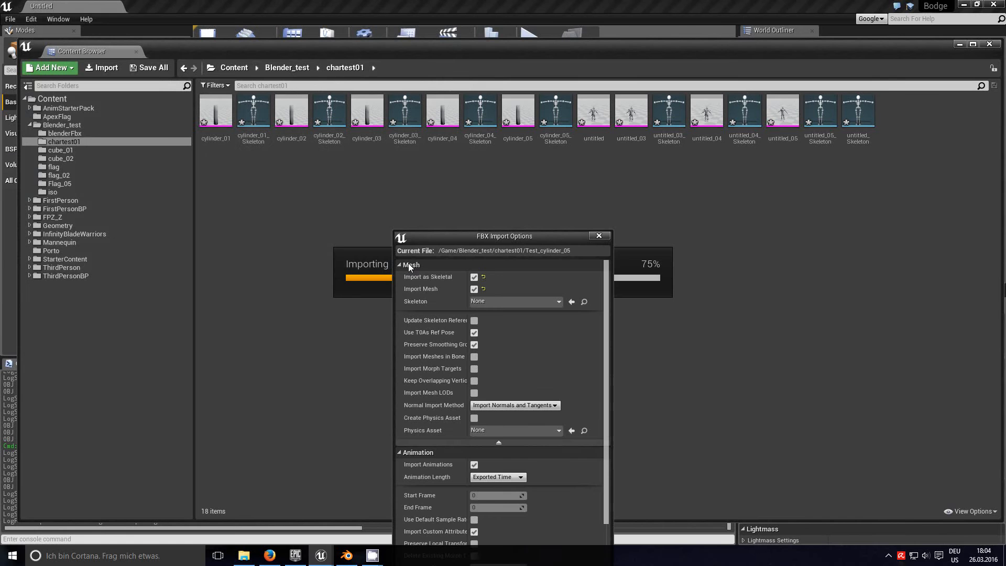
drag(501, 235, 488, 113)
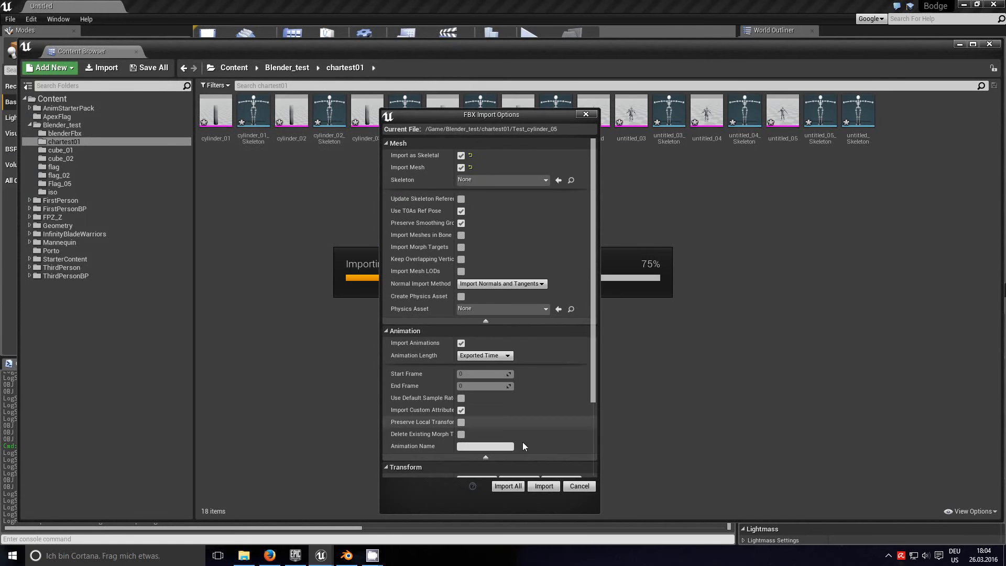
click(541, 487)
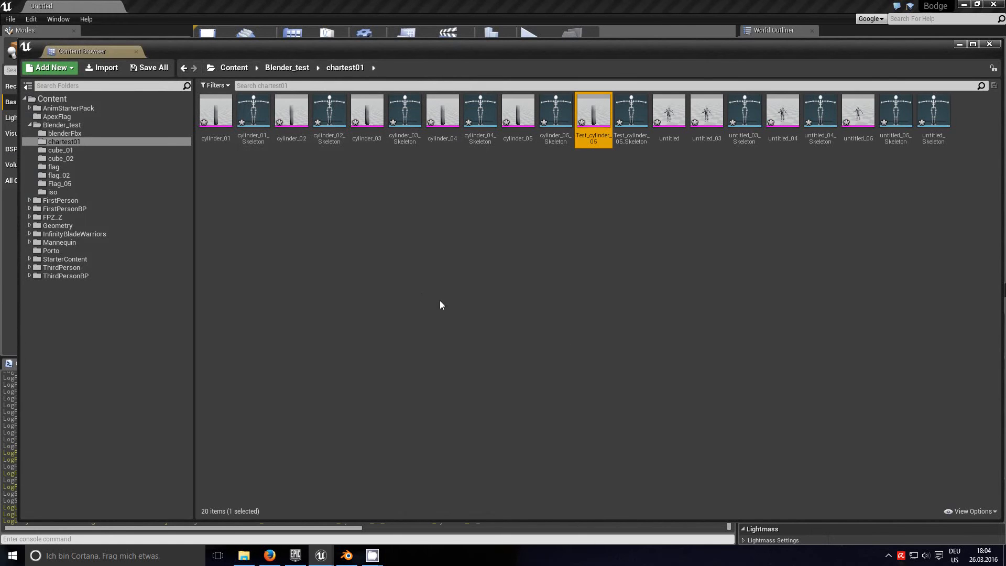
Step: Open the imported Test_cylinder_05 mesh, examine the model and its skeleton's bone hierarchy, and close the mesh editor and Content Browser
double_click(596, 110)
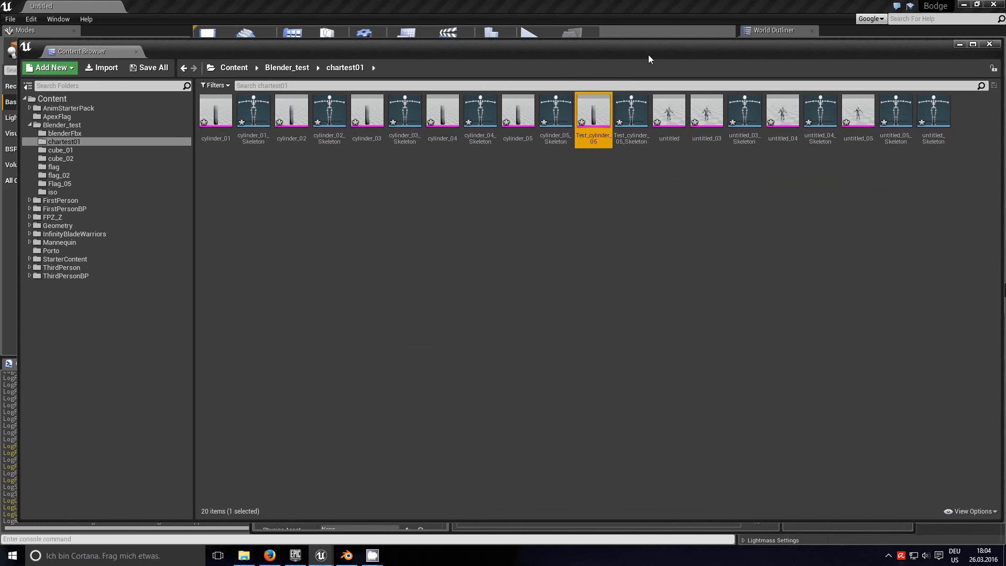
drag(648, 55, 620, 274)
click(588, 134)
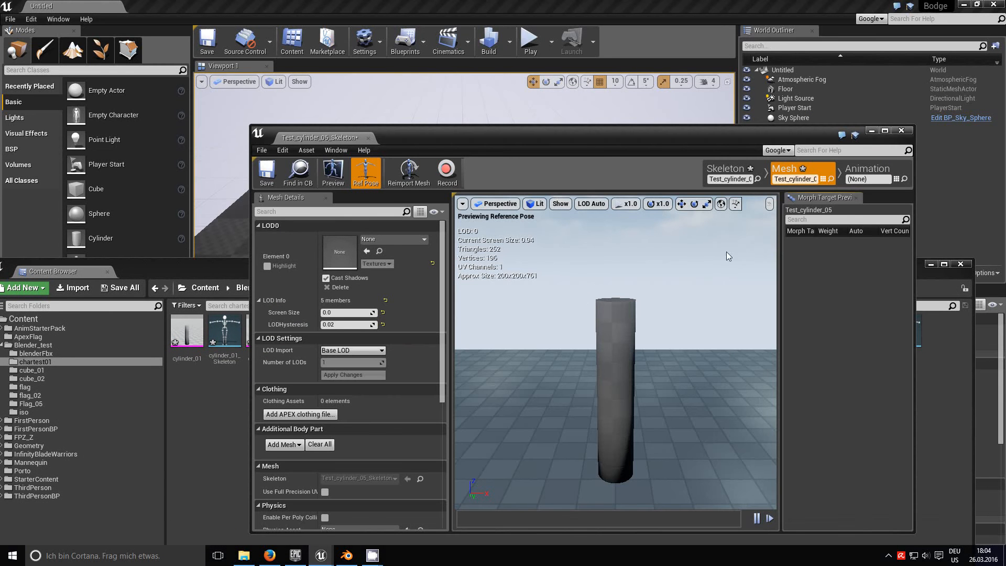
drag(606, 134, 576, 100)
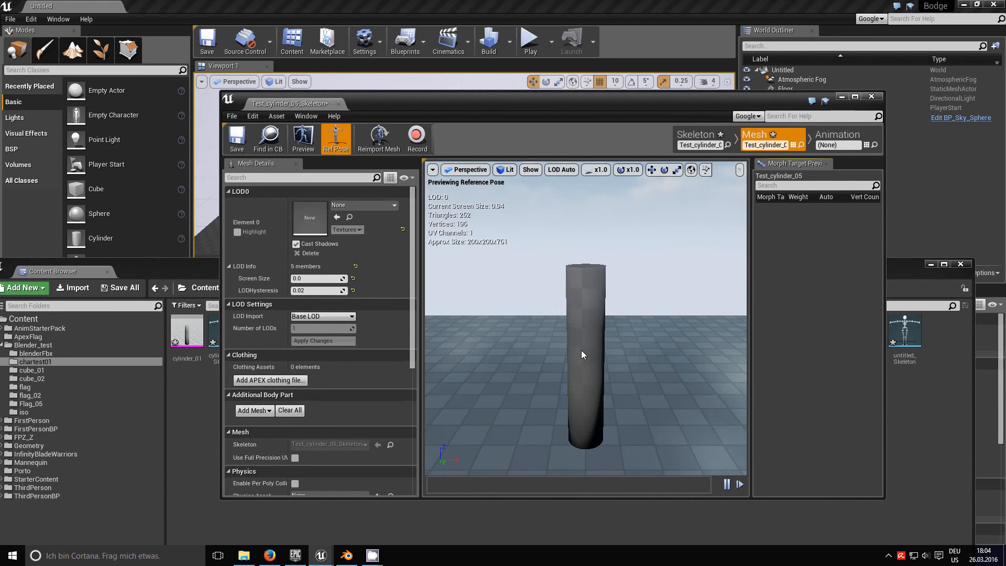
mouse_move(582, 415)
mouse_down()
mouse_move(598, 417)
mouse_move(575, 419)
mouse_up()
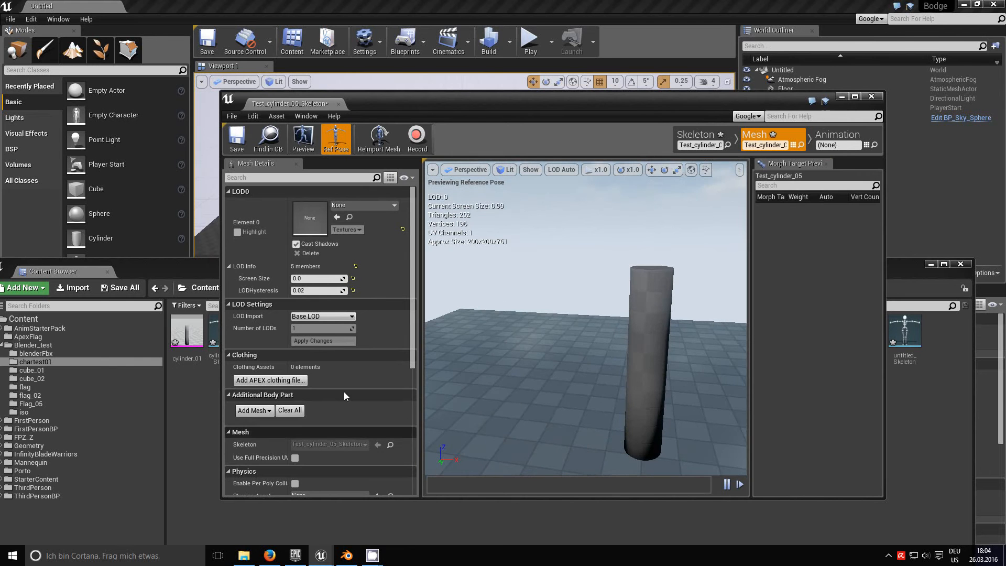
click(698, 135)
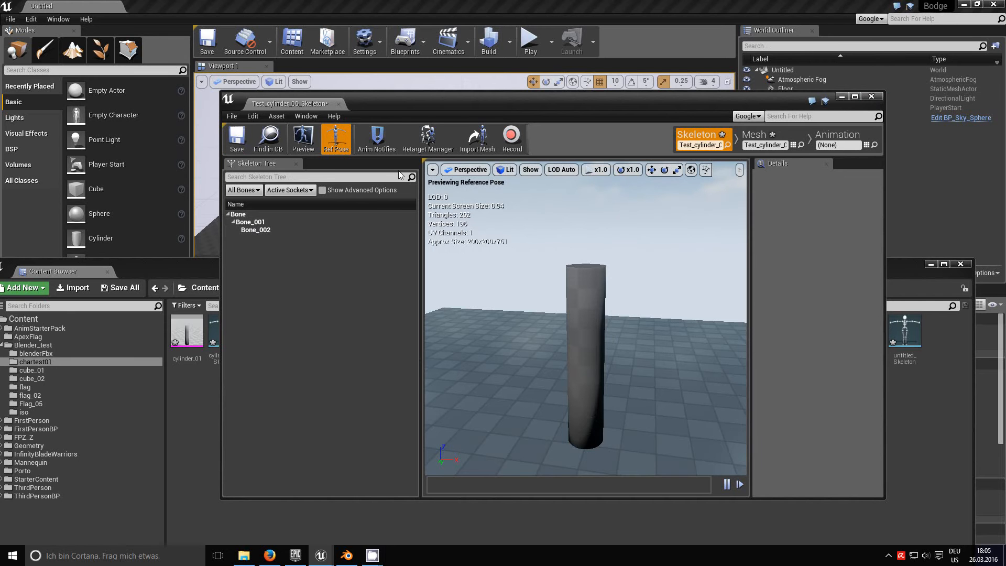
click(871, 97)
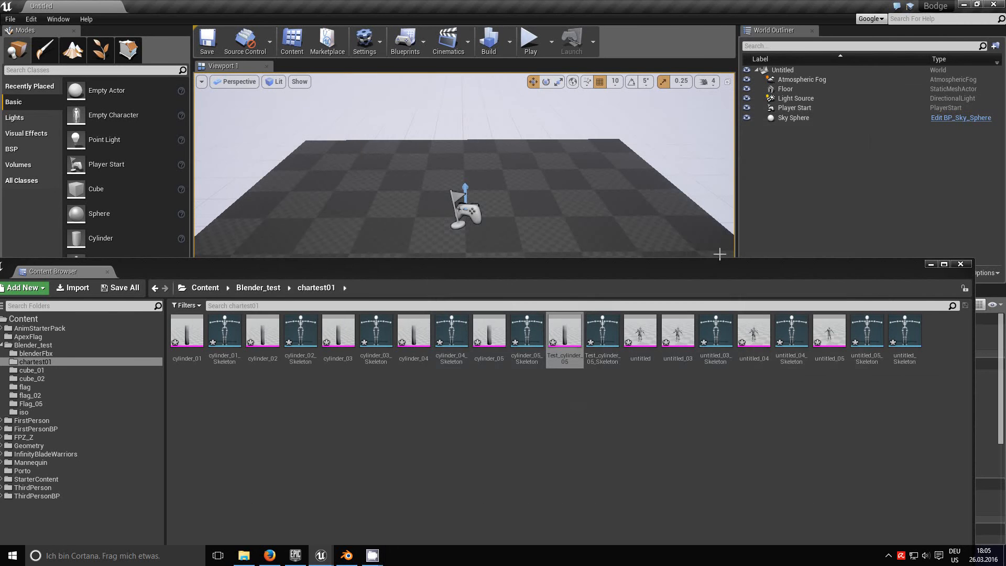
click(961, 264)
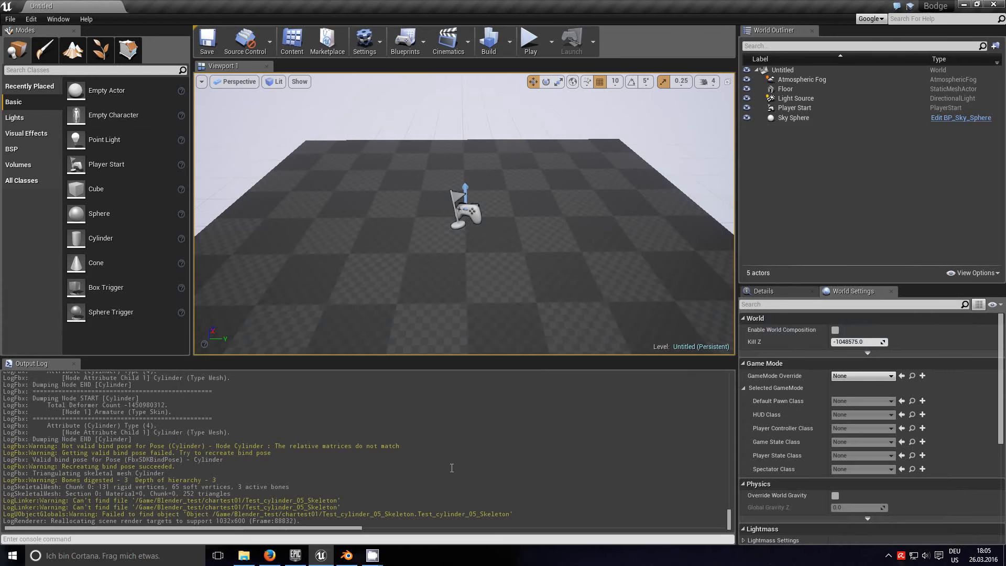
Step: Return to Blender and start a new empty file in place of the cylinder scene
click(344, 560)
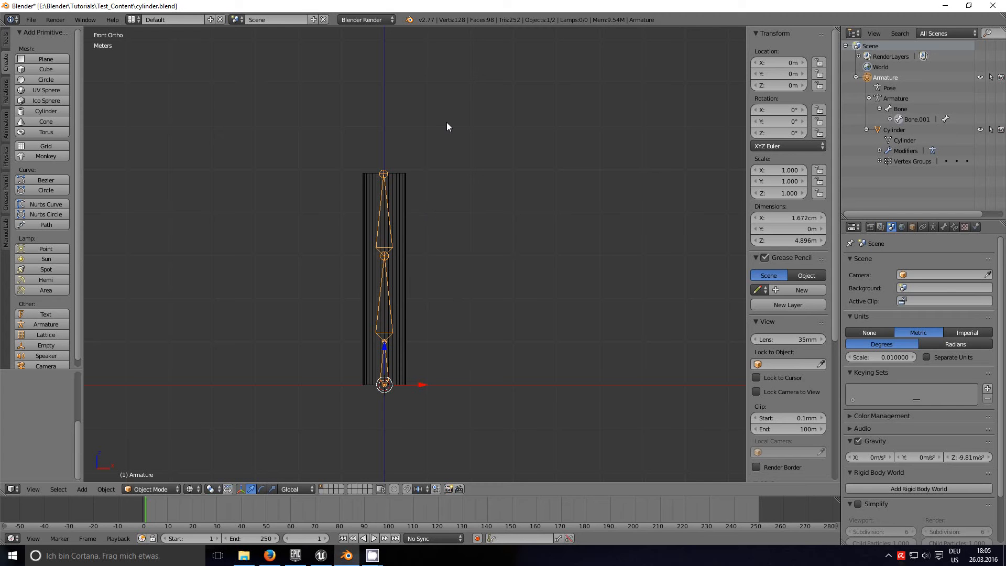
click(32, 19)
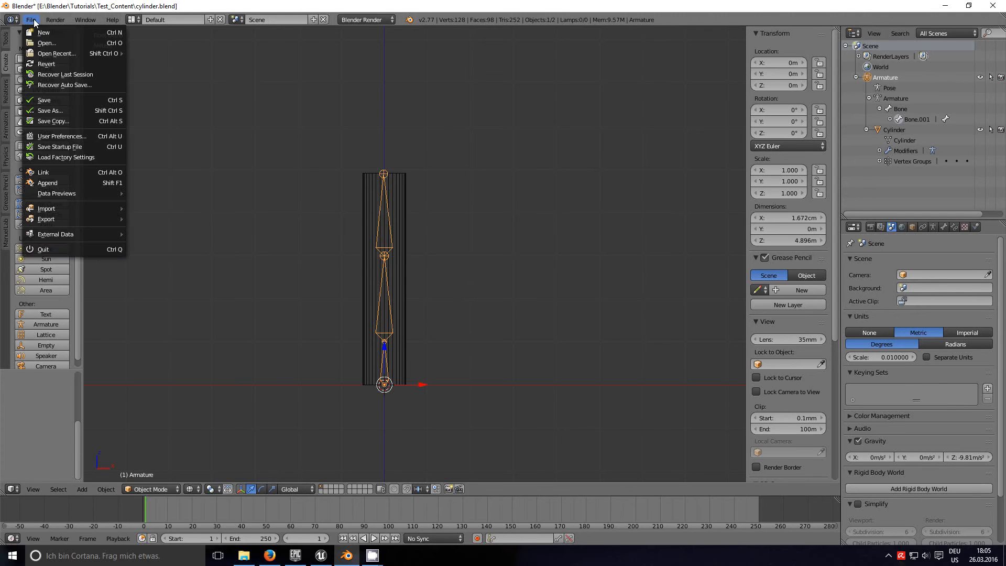
mouse_move(74, 212)
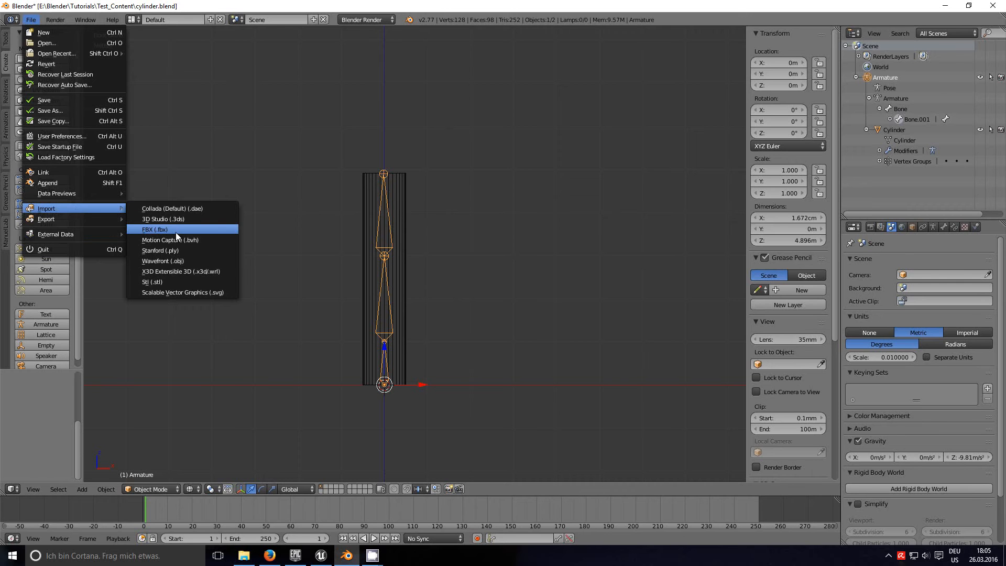
click(32, 20)
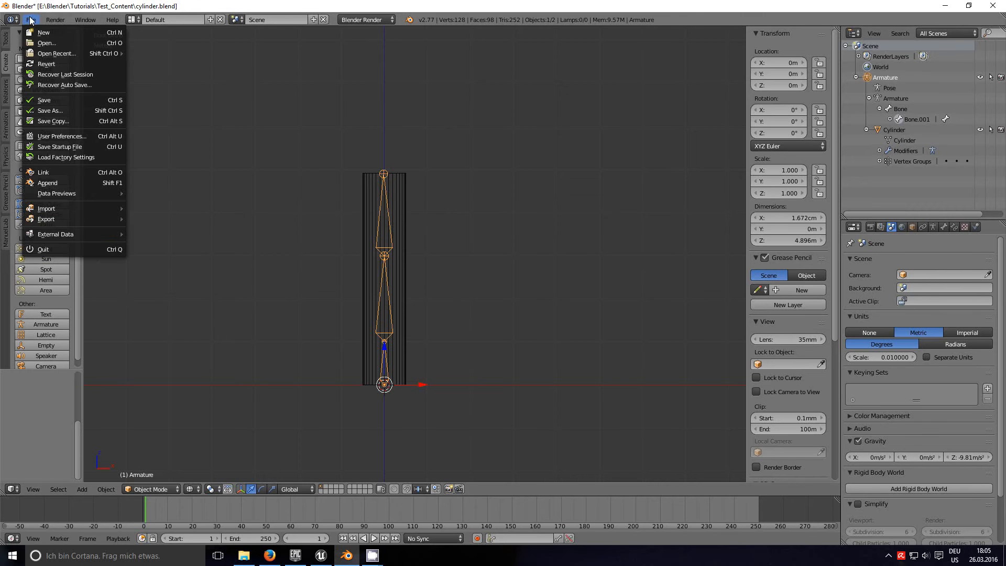
click(45, 32)
click(50, 40)
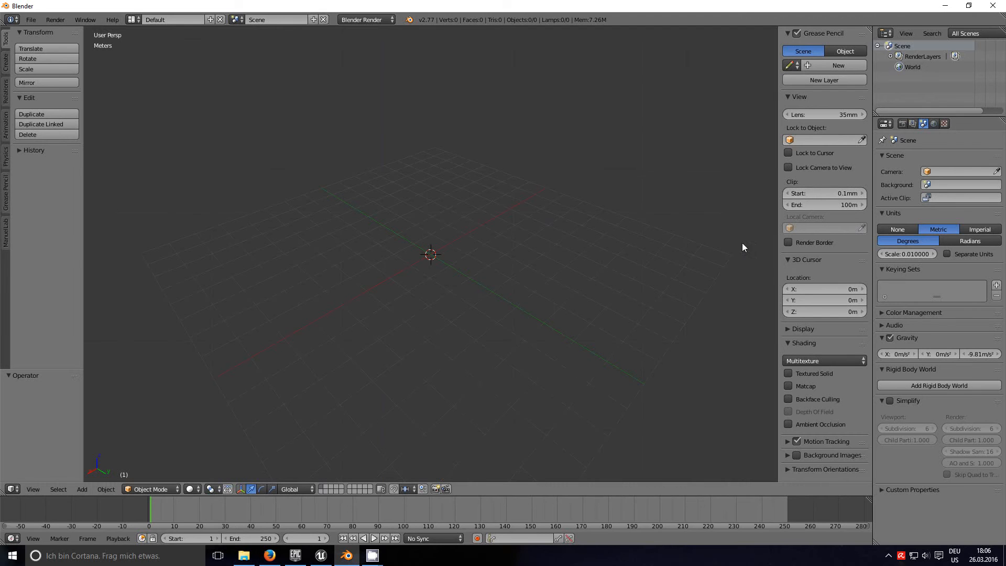
Step: Import SK_CharM_Warrior.FBX from the Test_Content folder into the empty scene
click(31, 19)
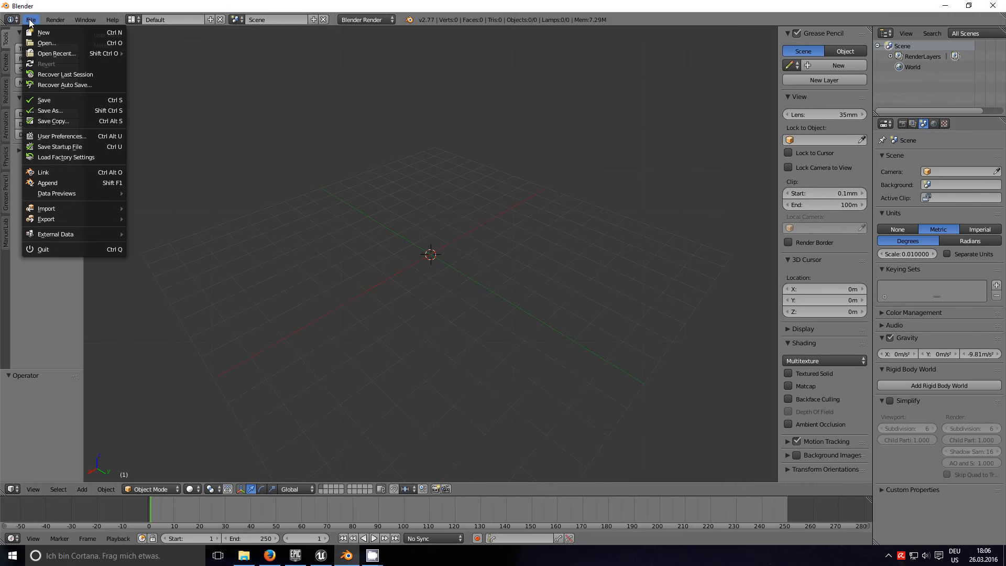
mouse_move(64, 209)
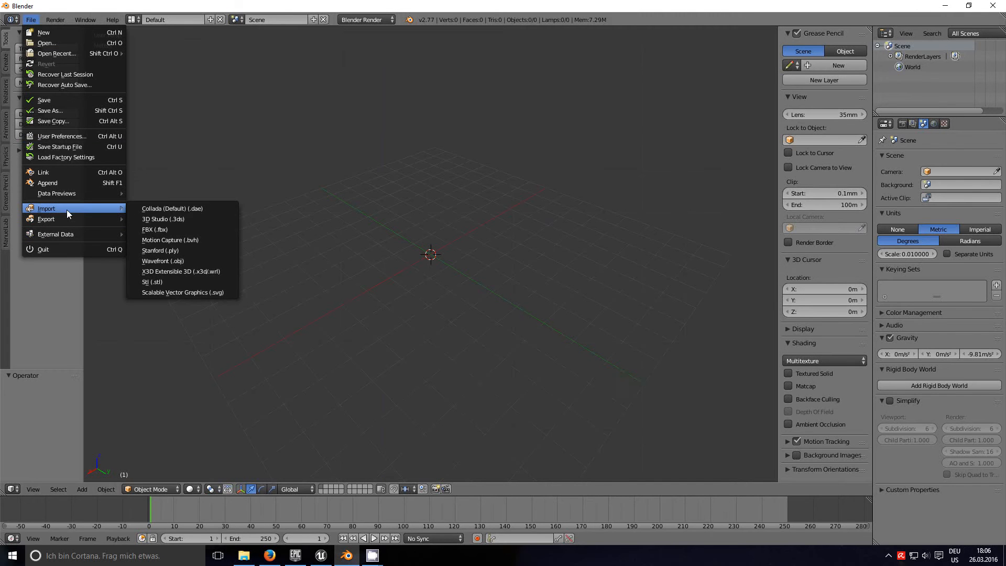
click(197, 228)
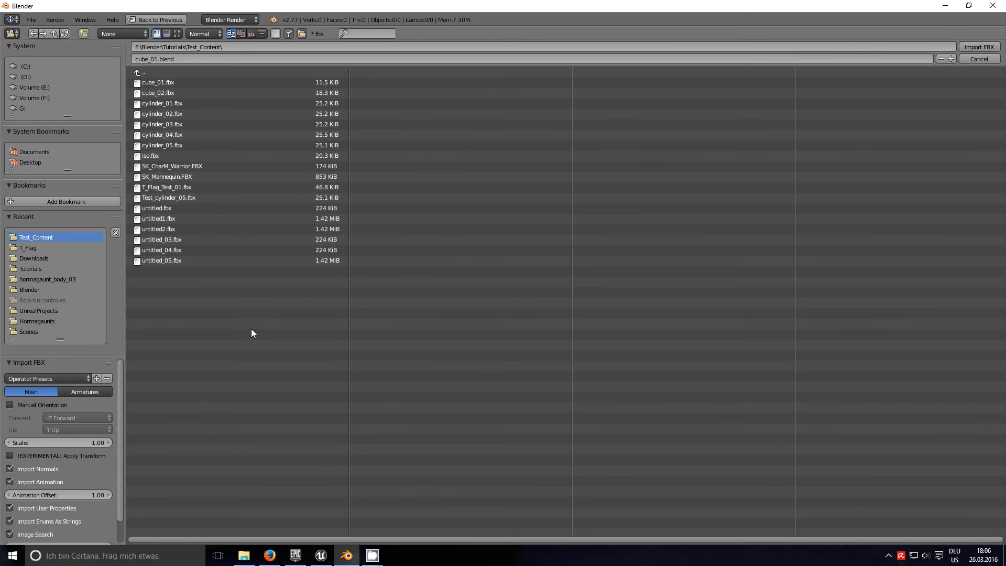
click(180, 166)
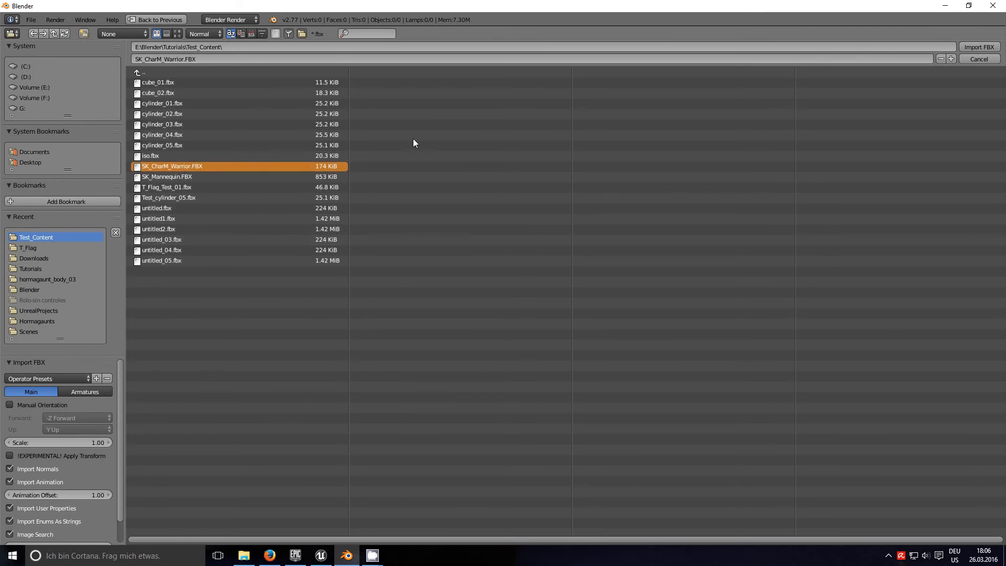
click(980, 47)
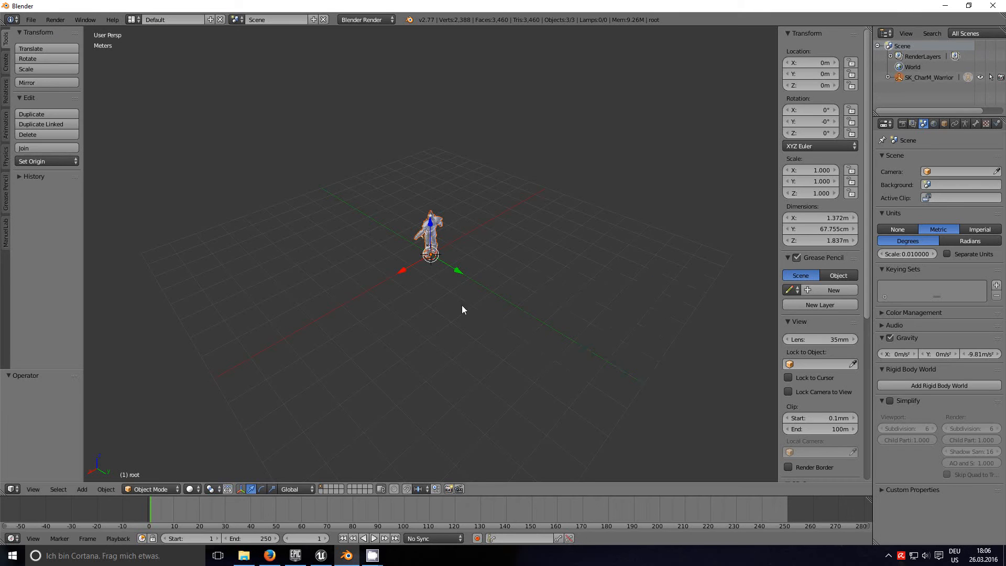
Step: Delete only the SK_CharM_Warrior parent object above the root armature, and expand the remaining root hierarchy down to its mesh
middle_drag(316, 297, 455, 280)
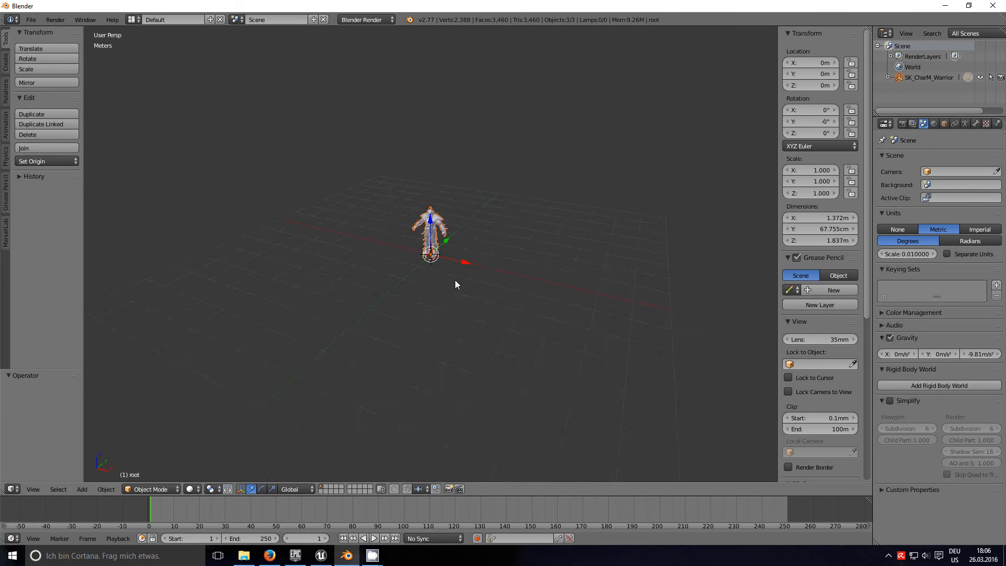
scroll(422, 209, up, 3)
scroll(422, 209, up, 6)
scroll(387, 125, down, 1)
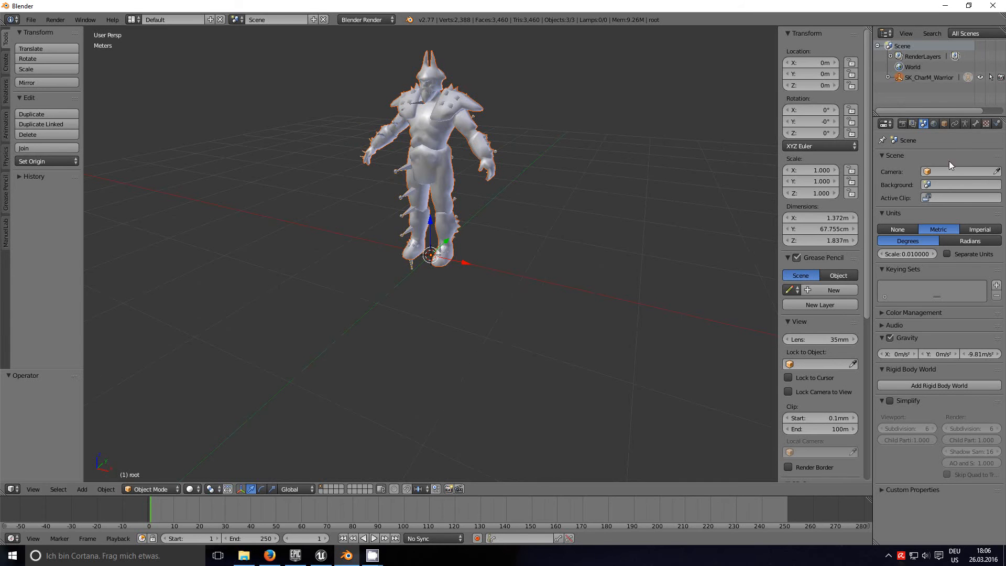
click(888, 77)
drag(985, 112, 985, 289)
click(934, 77)
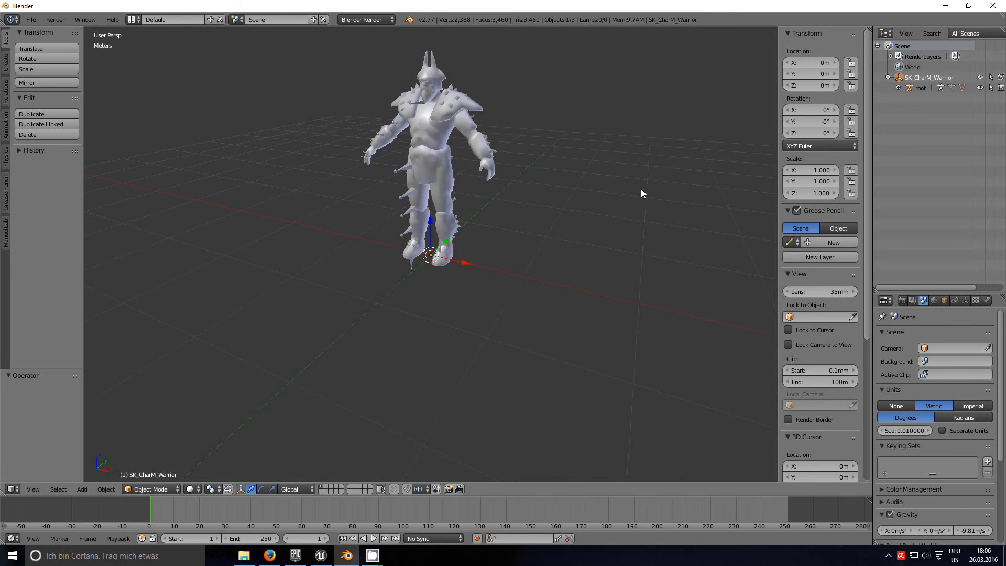
key(x)
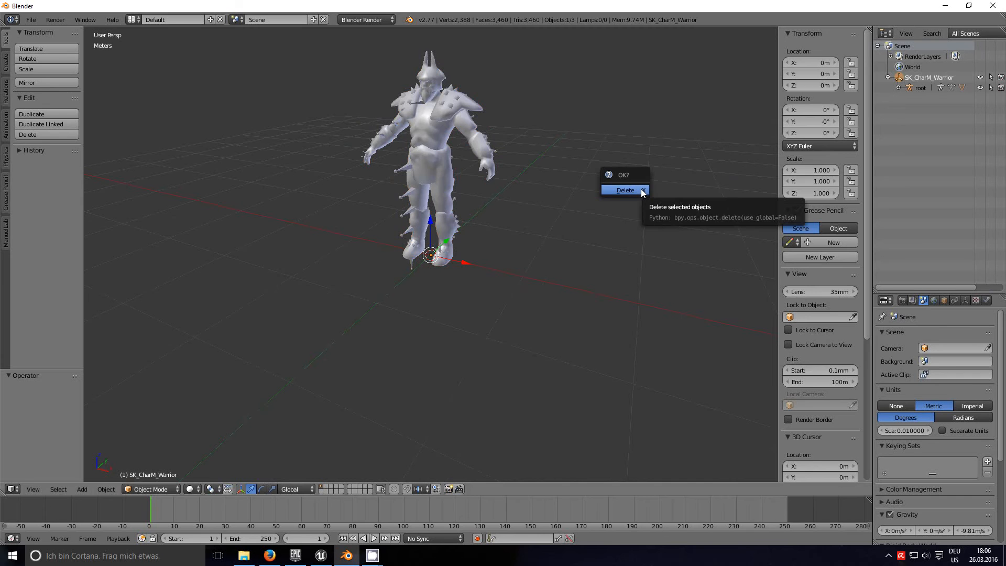
click(640, 190)
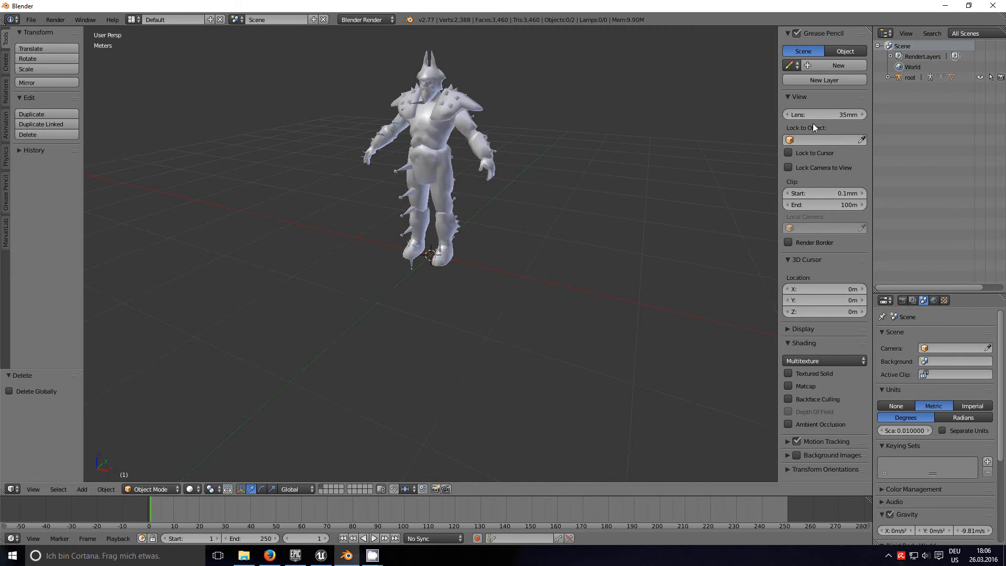
click(889, 77)
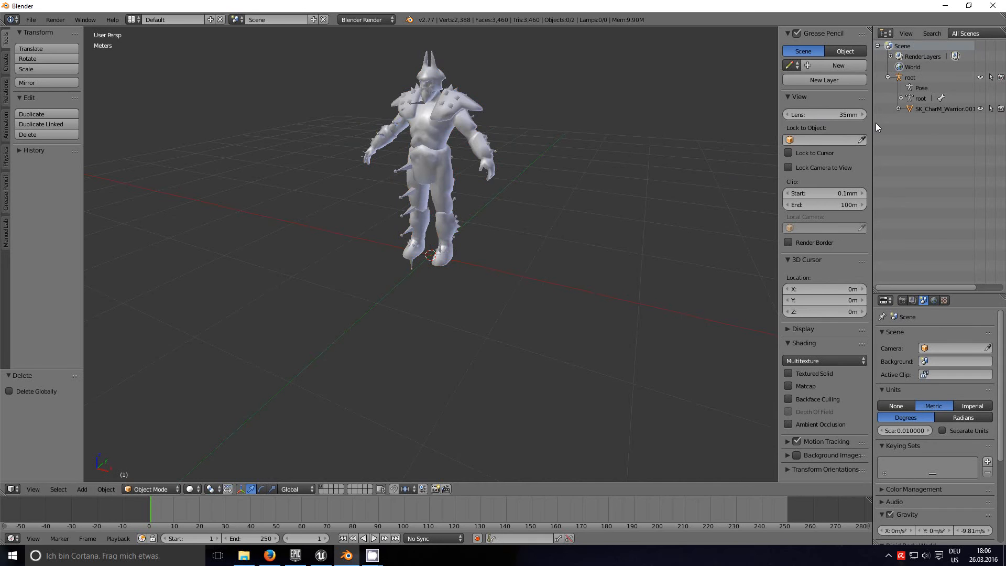
click(899, 109)
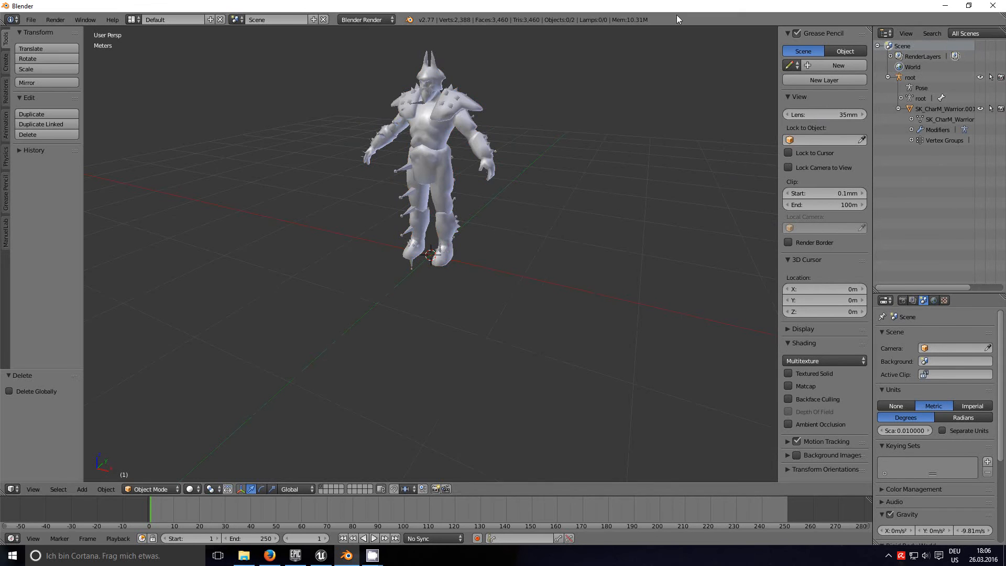
Step: Start an FBX export into Test_Content based on the SK_CharM_Warrior.FBX name, set geometry smoothing to Face, and show the armature options
click(31, 19)
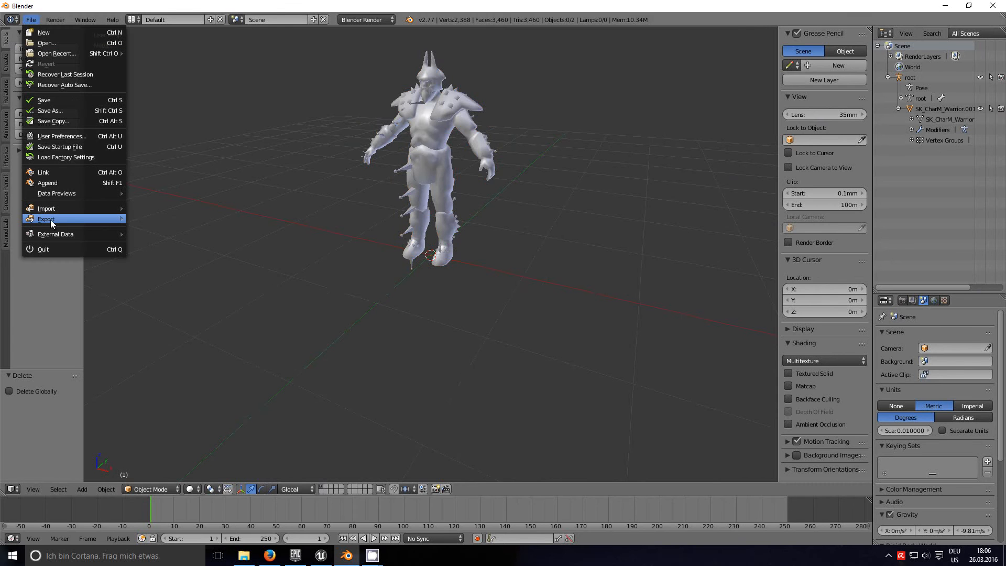
mouse_move(51, 222)
click(169, 237)
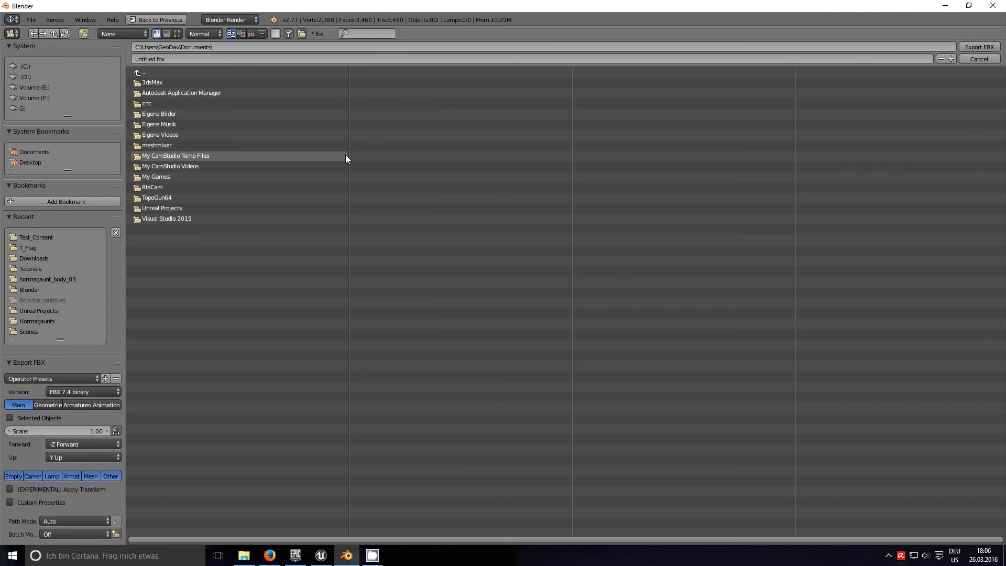
click(45, 235)
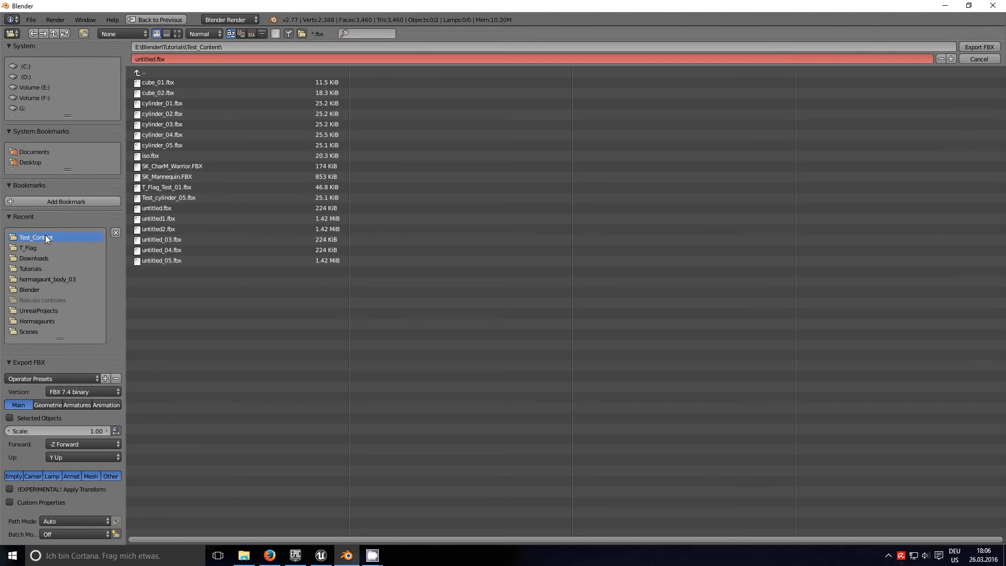
click(187, 167)
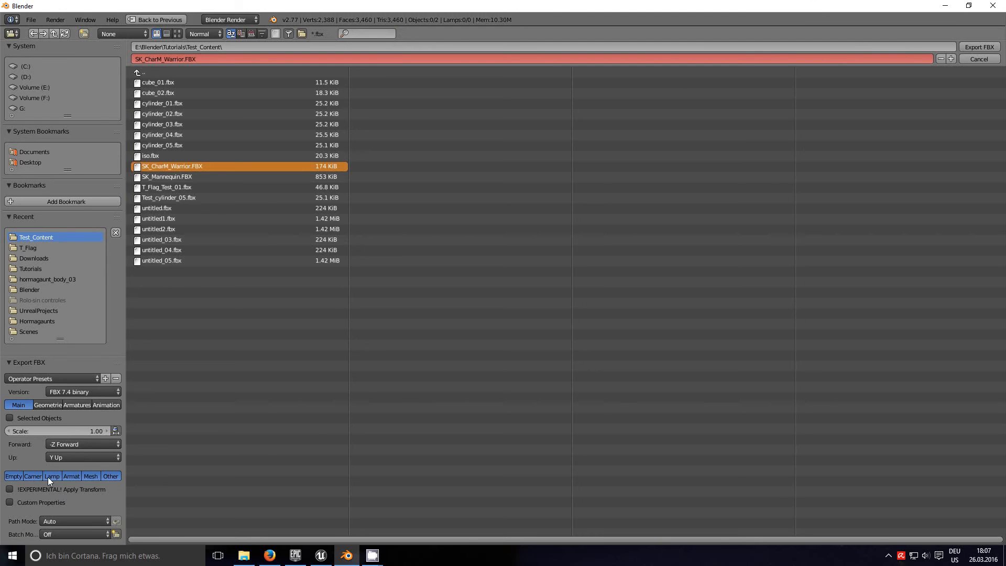
click(42, 405)
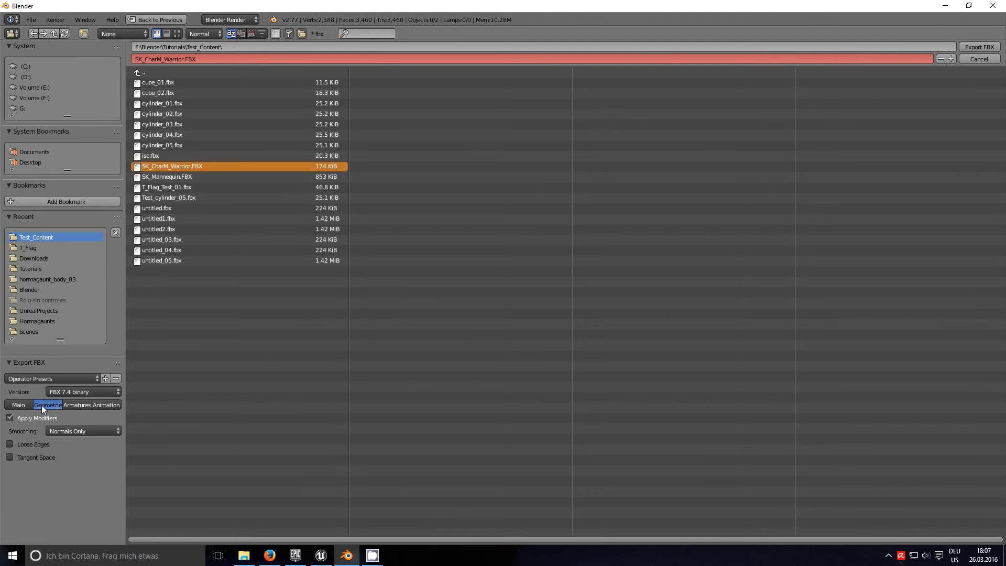
click(84, 432)
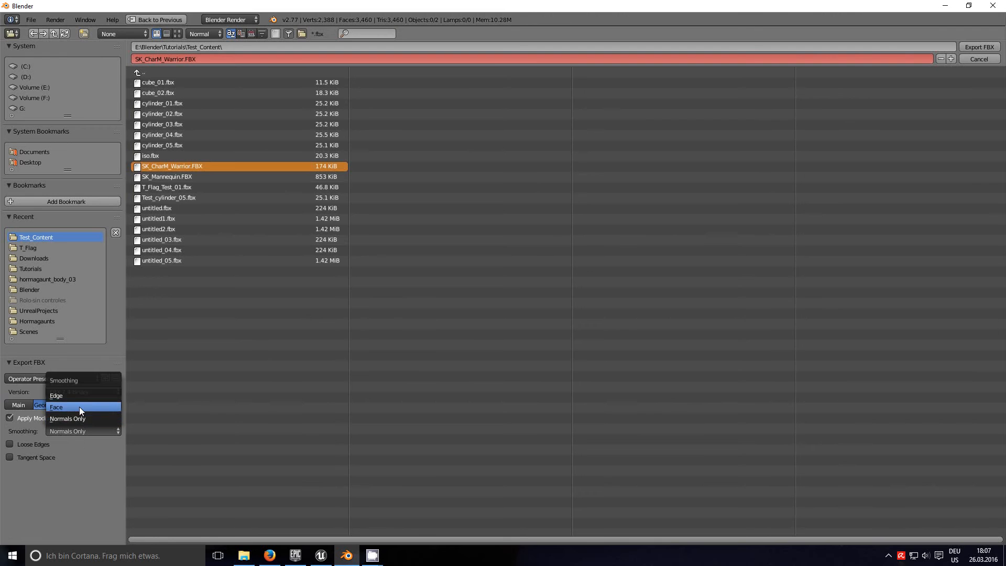
click(79, 406)
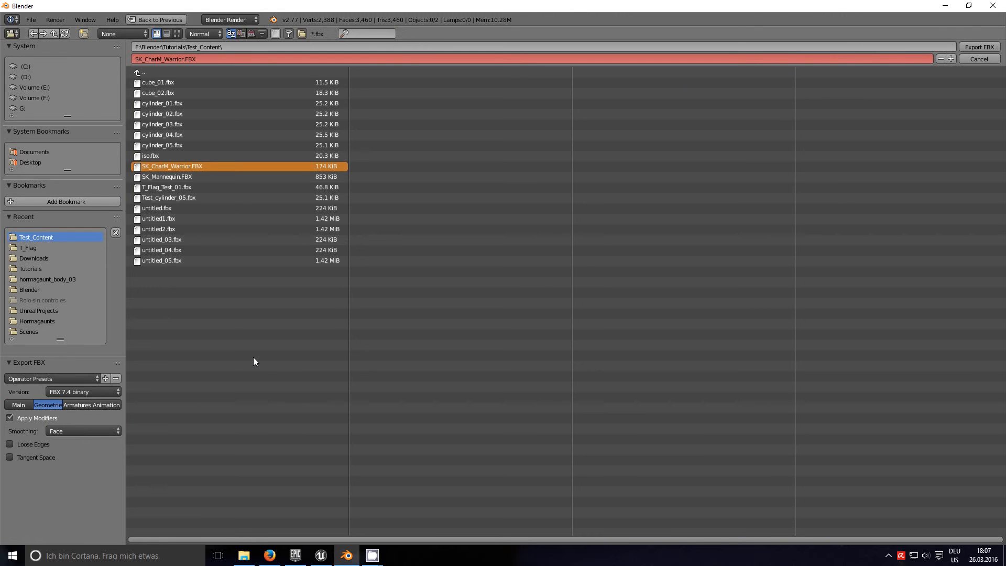
click(80, 407)
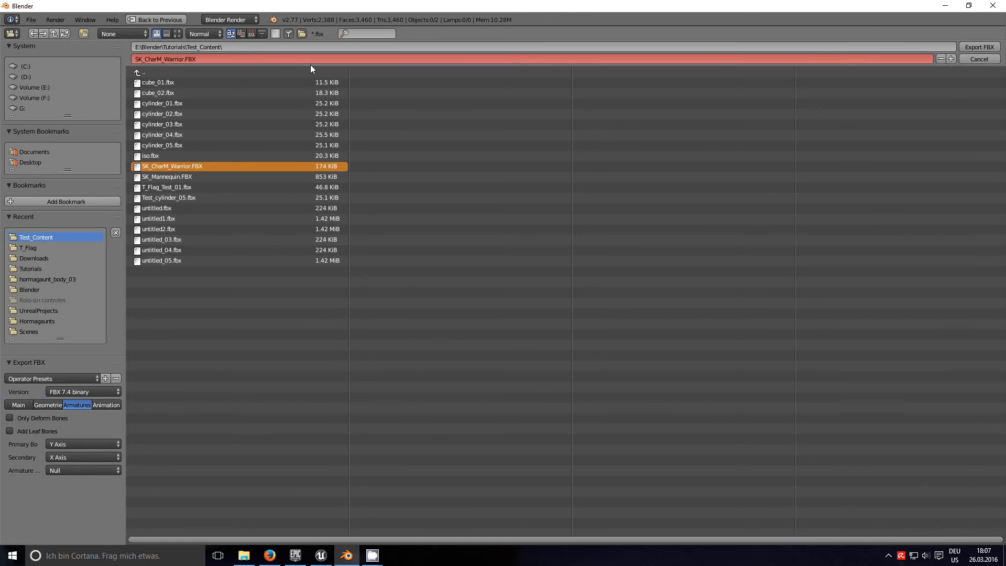
Step: Name the export file Test_SK_CharM_Warrior.FBX and export it
click(138, 58)
click(135, 59)
text(T)
text(_)
text(est)
key(Return)
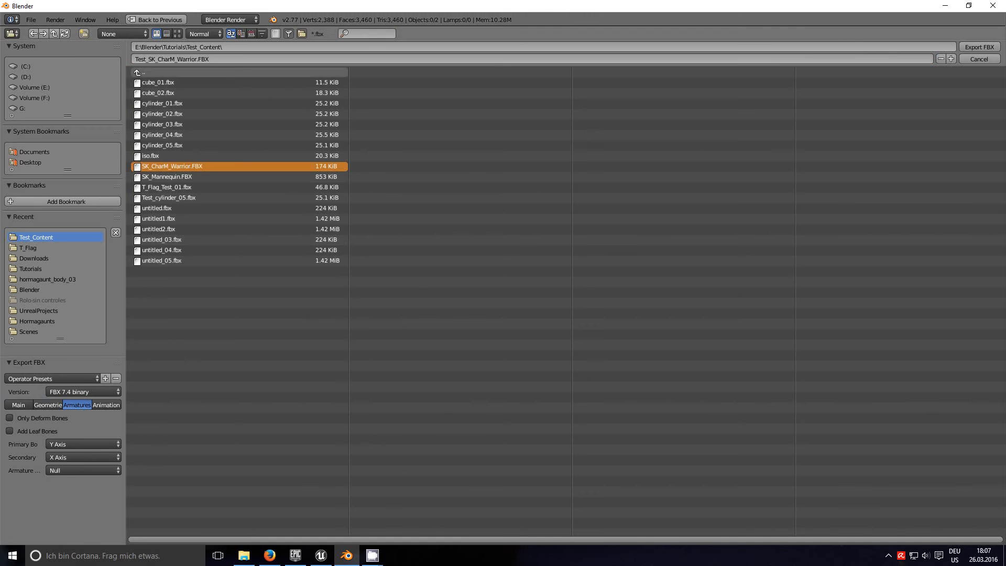
click(978, 47)
Step: Switch to Unreal Editor and import Test_SK_CharM_Warrior.FBX into the chartest01 folder as a skeletal mesh with no existing skeleton assigned
click(322, 556)
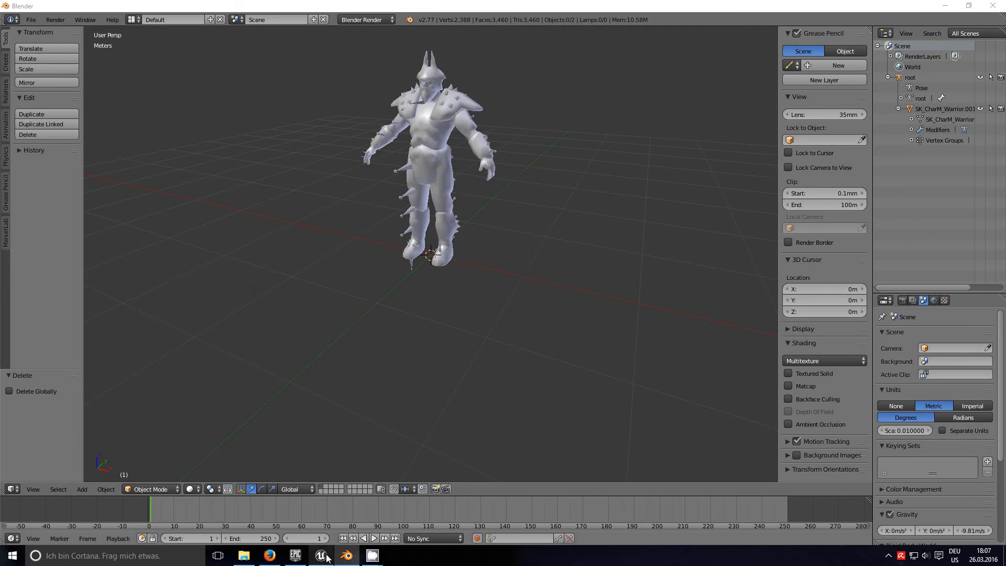
click(297, 42)
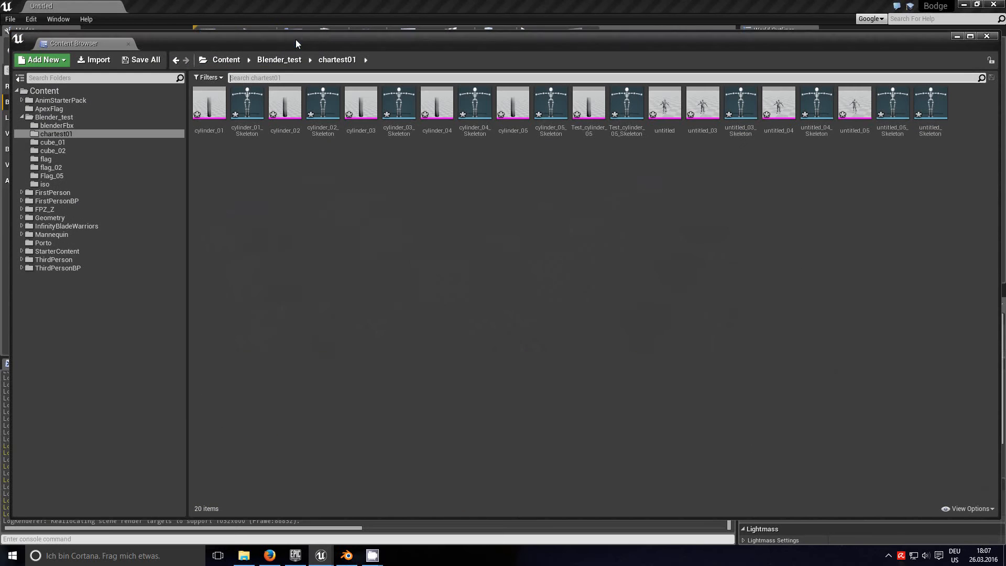
right_click(236, 199)
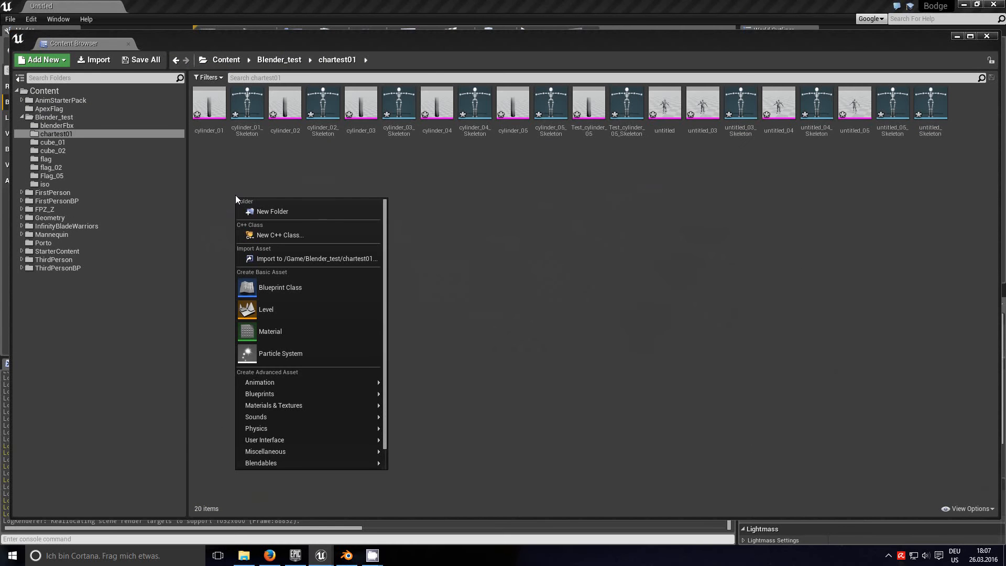
click(271, 257)
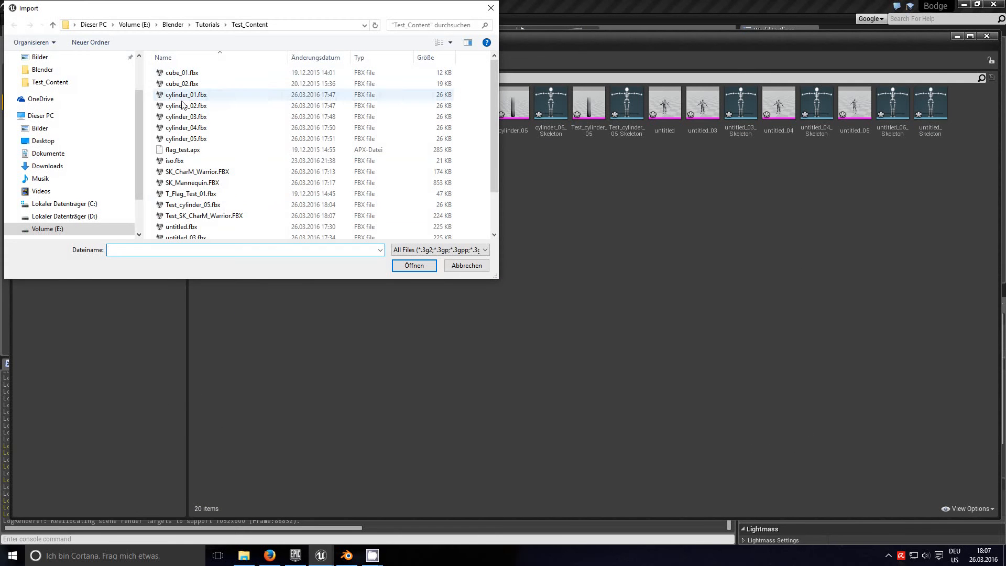
click(197, 217)
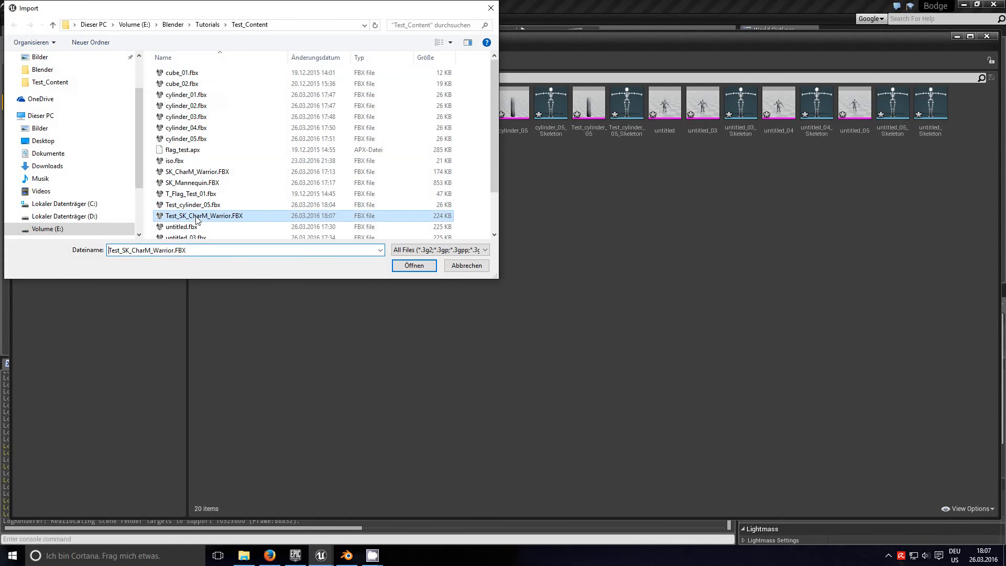
click(414, 265)
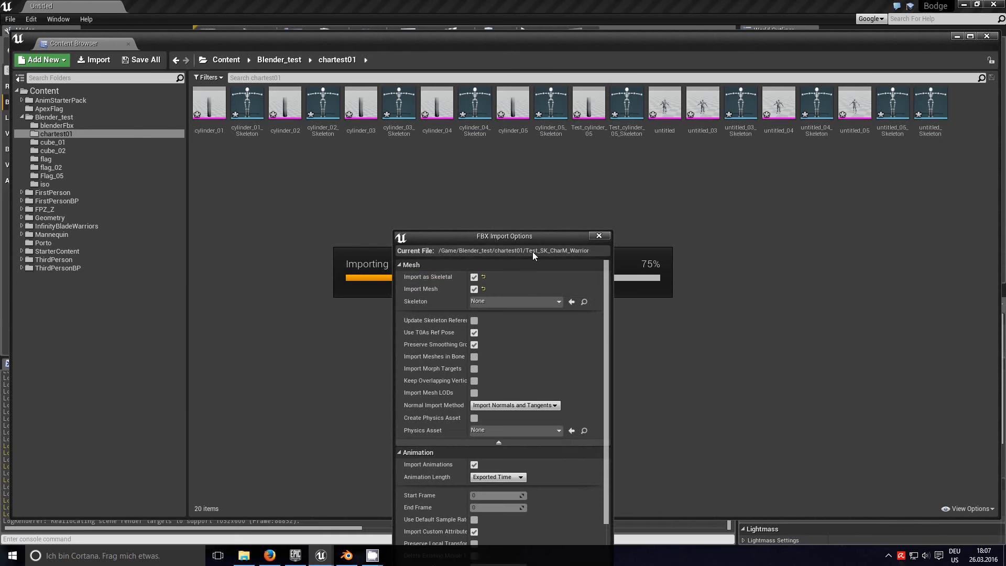
drag(539, 236, 547, 109)
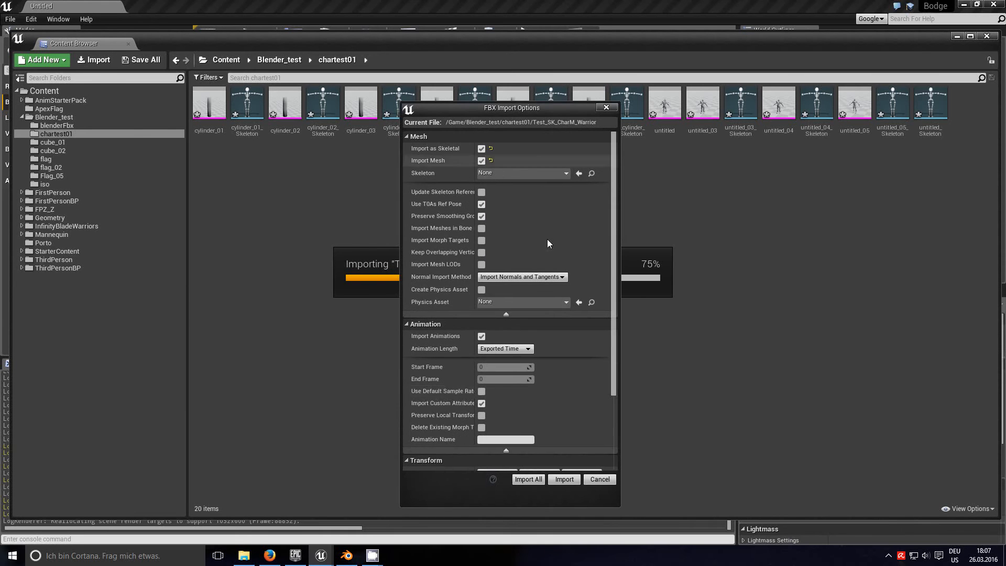
click(562, 479)
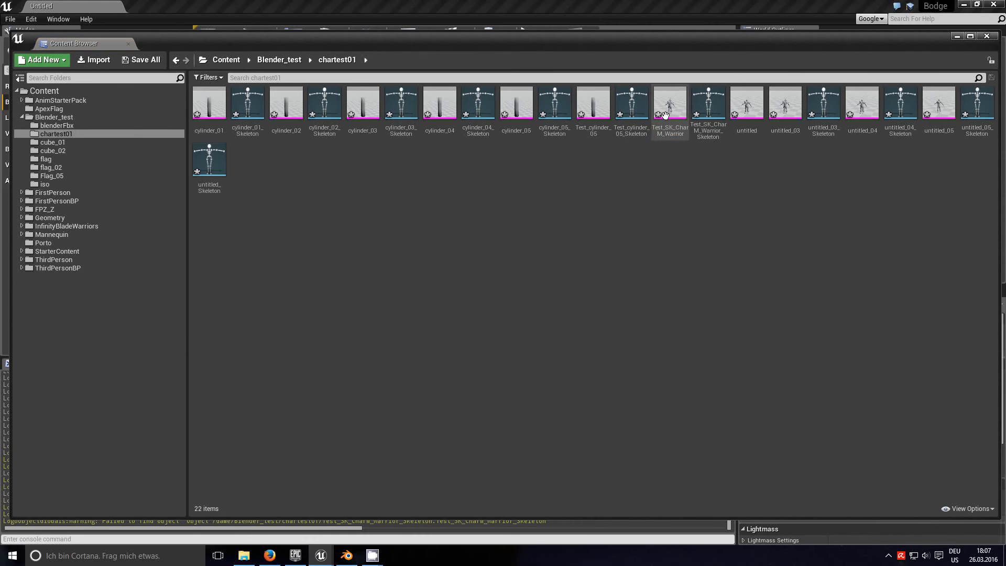
Step: Open the imported Test_SK_CharM_Warrior mesh and examine the bone hierarchy of its skeleton
mouse_move(671, 101)
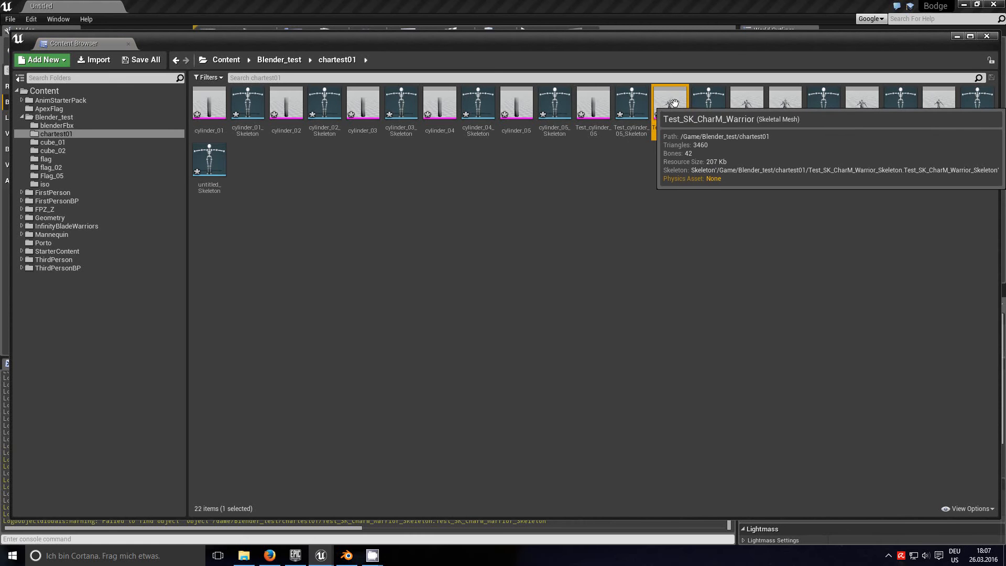
double_click(671, 101)
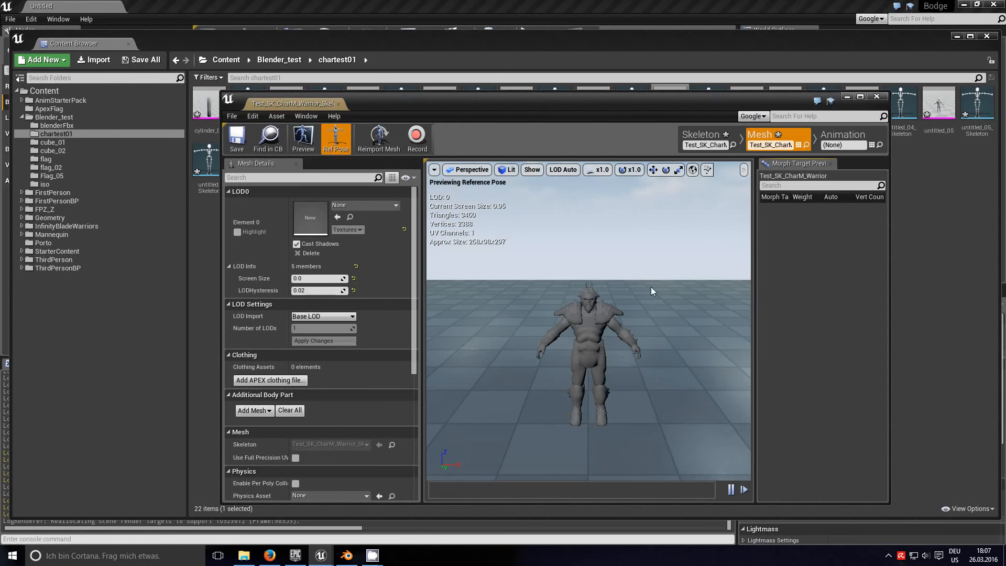
click(708, 136)
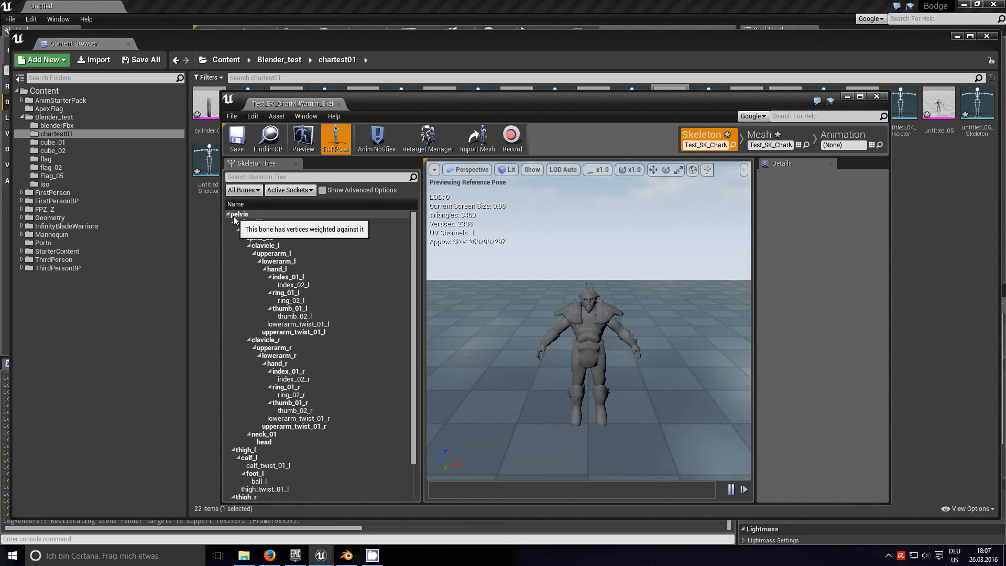
Step: Browse to the CompleteCharacters folder under InfinityBladeWarriors/Character to find the original warrior mesh
click(22, 225)
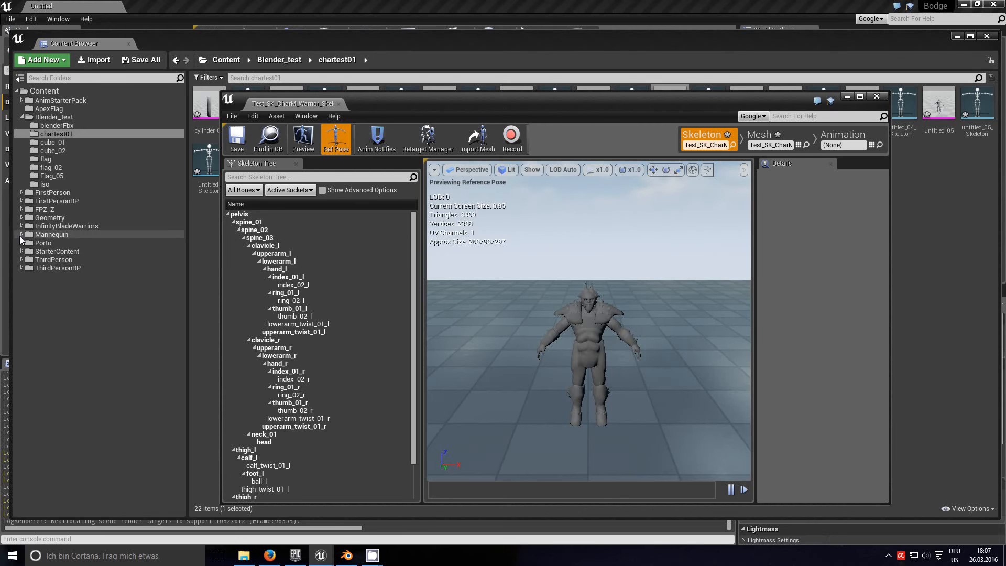
click(36, 235)
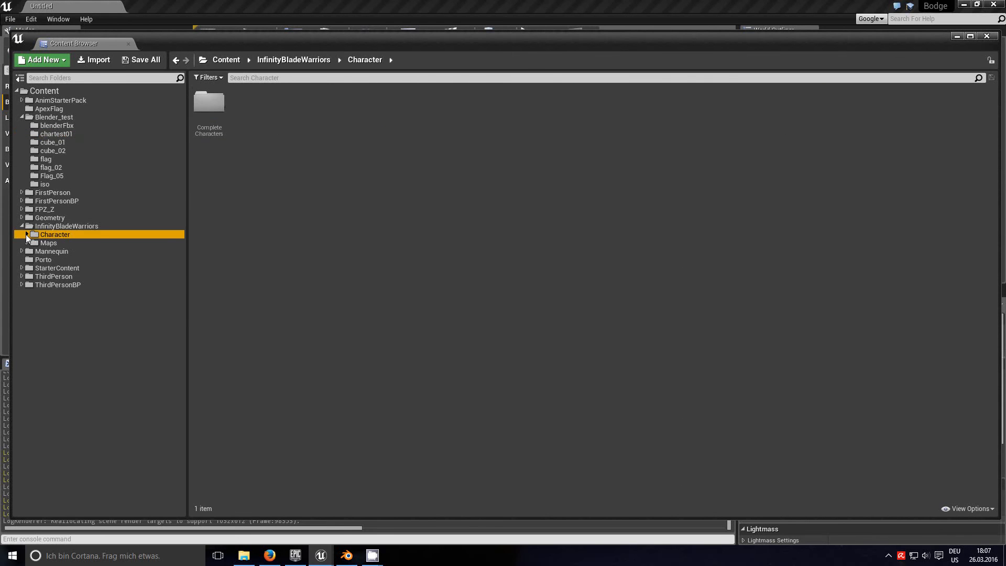
click(26, 234)
click(53, 243)
click(32, 242)
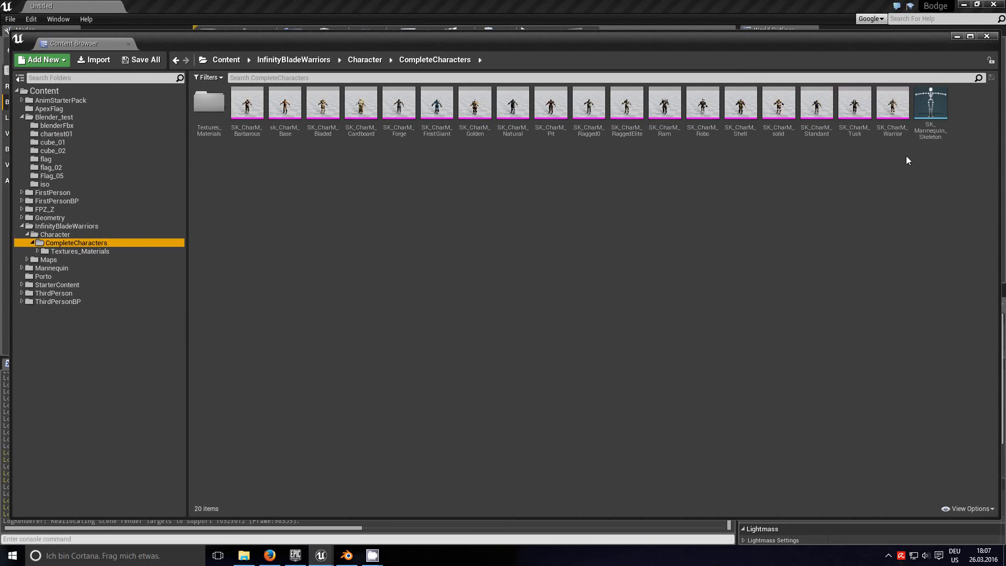
Step: Open the original SK_CharM_Warrior mesh and examine the bone hierarchy of its skeleton
click(891, 107)
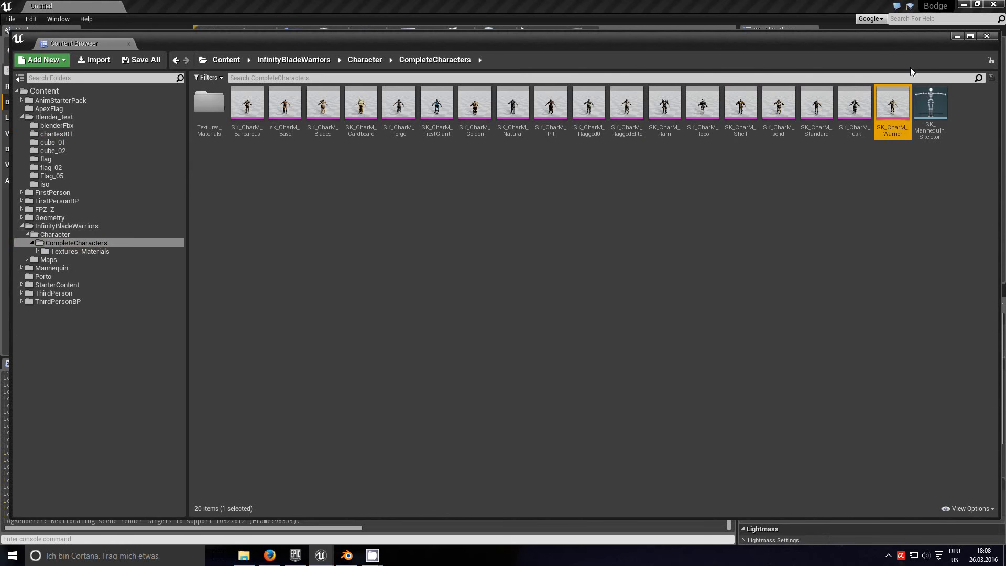
drag(874, 46, 839, 179)
double_click(858, 239)
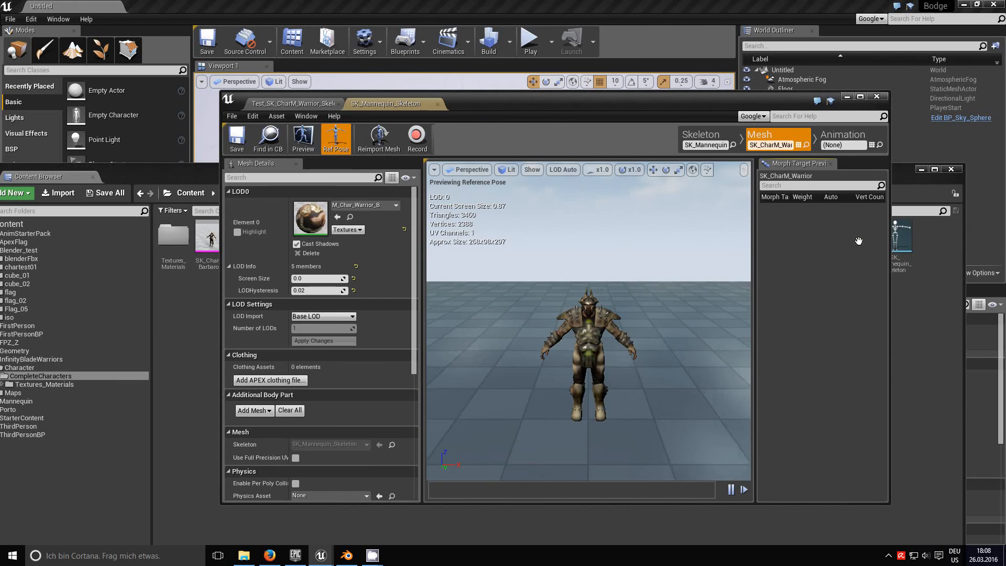
click(714, 141)
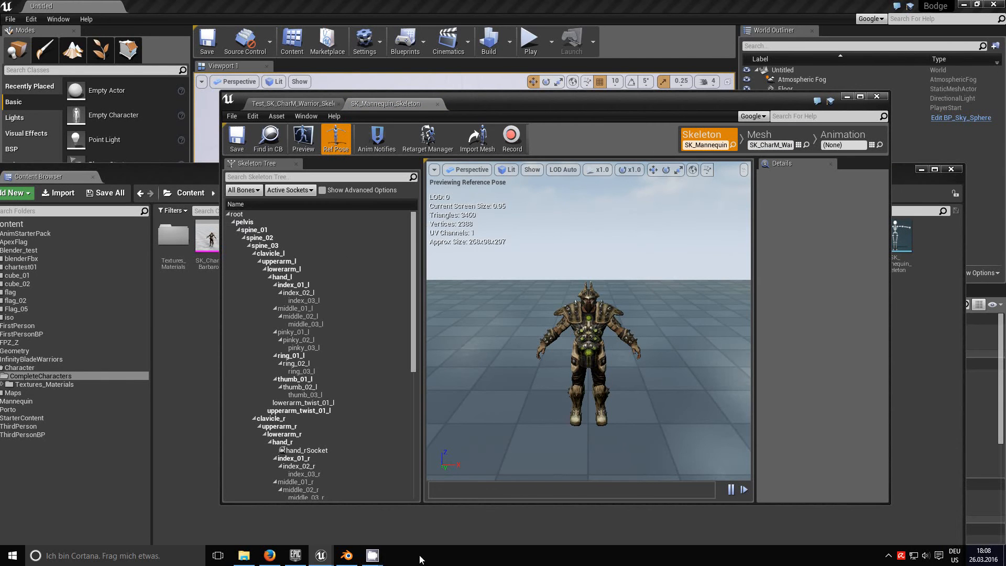
Step: Return to the Content Browser and open the chartest01 folder under Blender_test
click(445, 544)
mouse_move(342, 564)
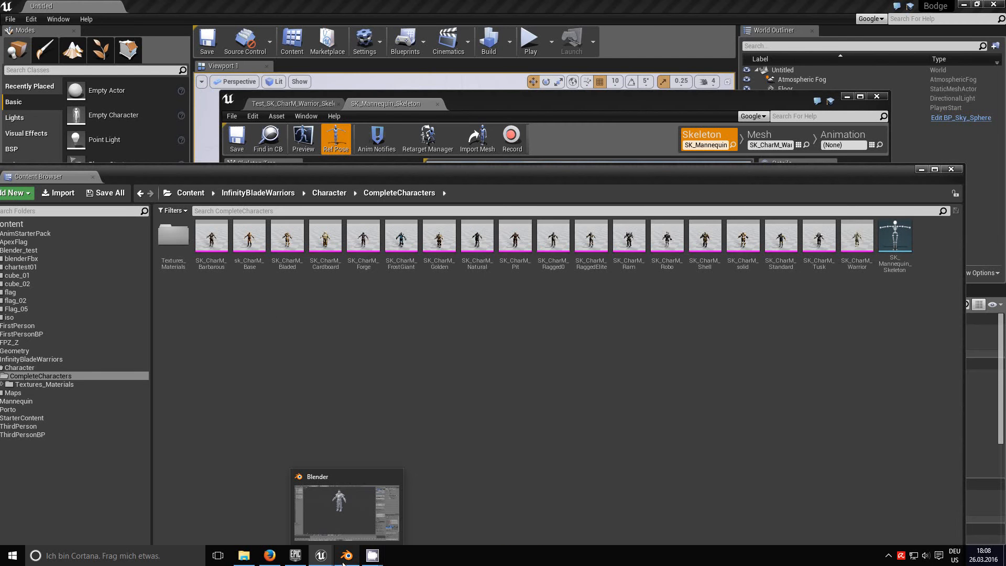
click(33, 261)
click(33, 266)
Step: Switch to Blender and start a new empty scene from the startup file
click(347, 556)
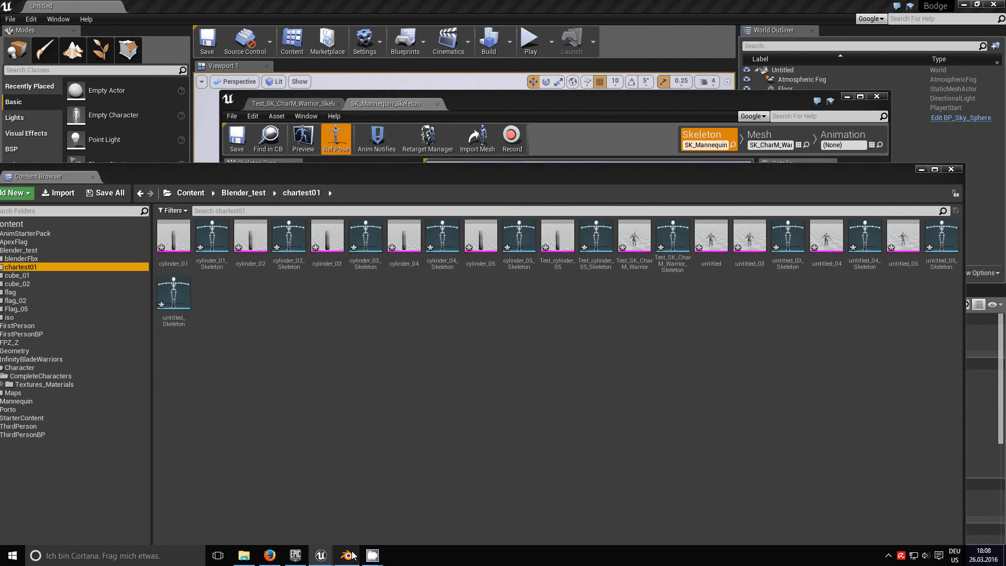
click(31, 19)
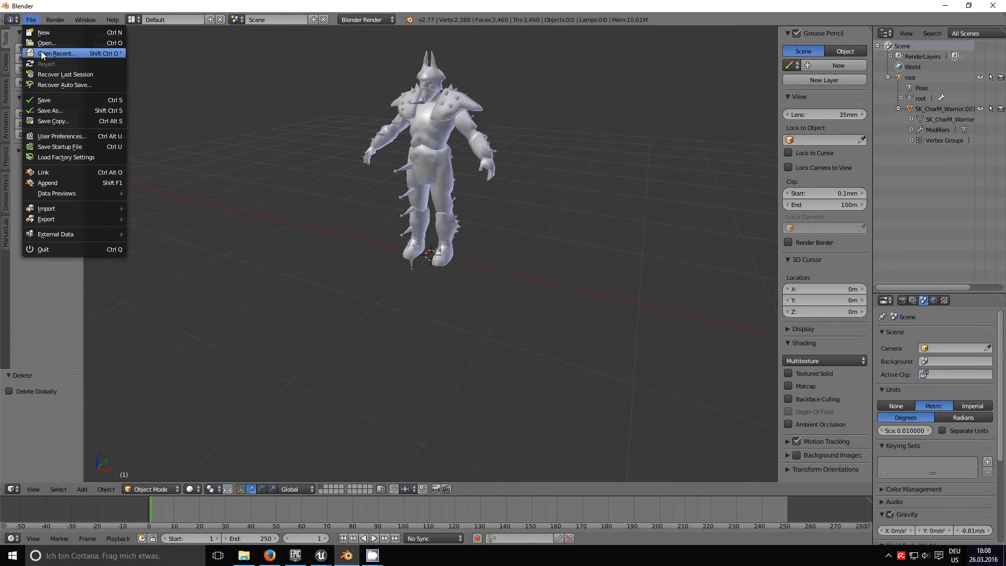
mouse_move(55, 57)
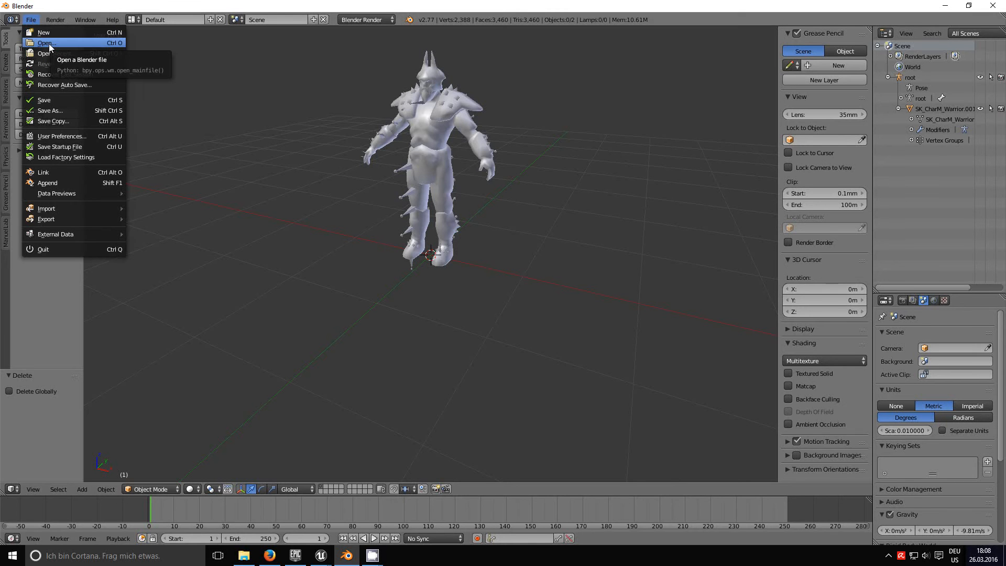
click(49, 32)
click(49, 39)
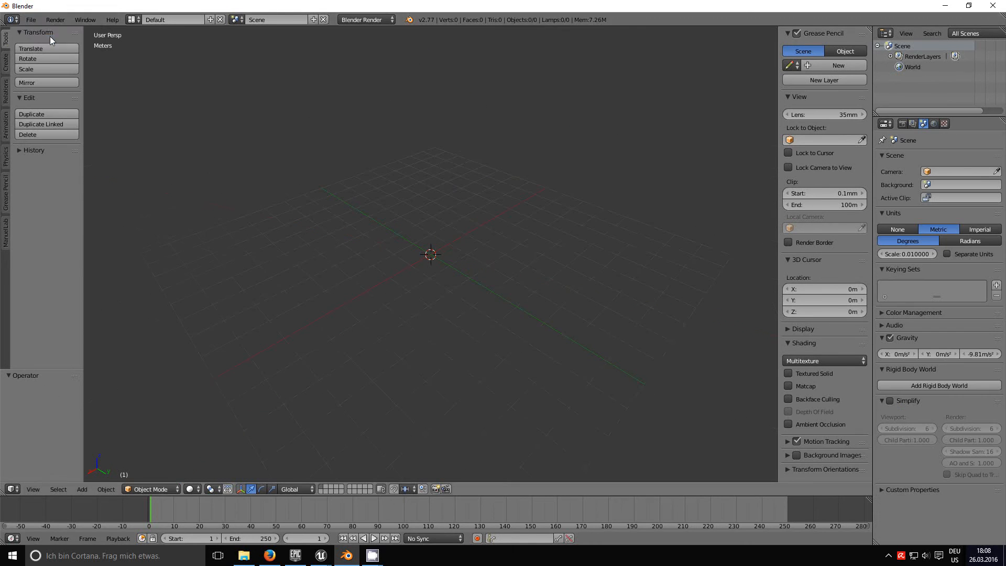
Step: Import SK_CharM_Warrior.FBX from the Test_Content folder with the FBX importer
click(30, 20)
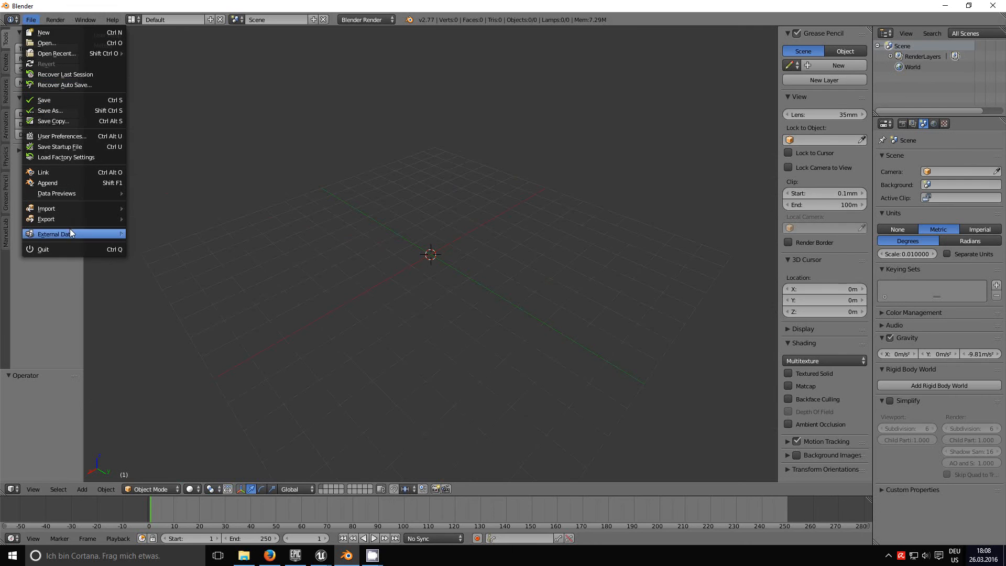
mouse_move(67, 206)
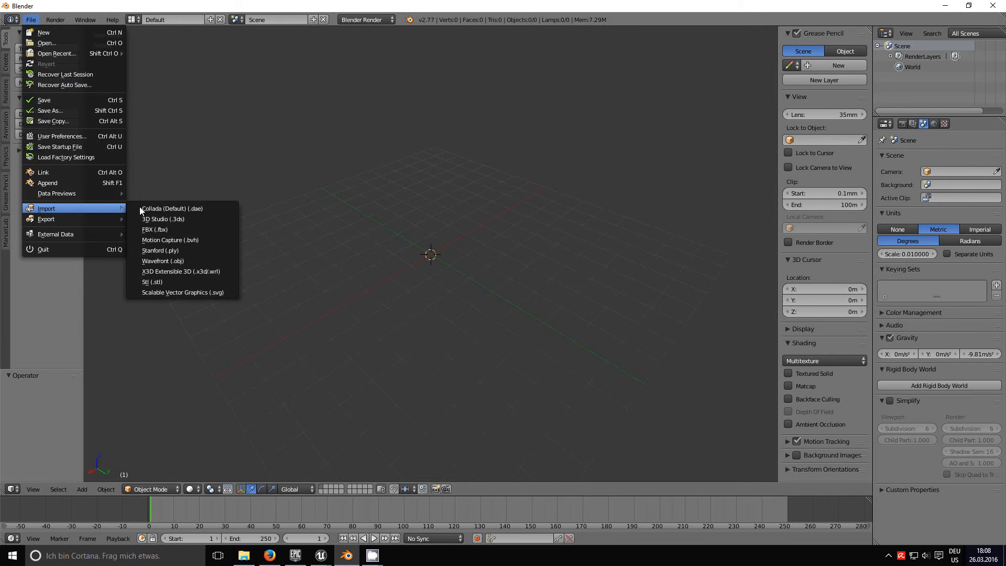
click(180, 229)
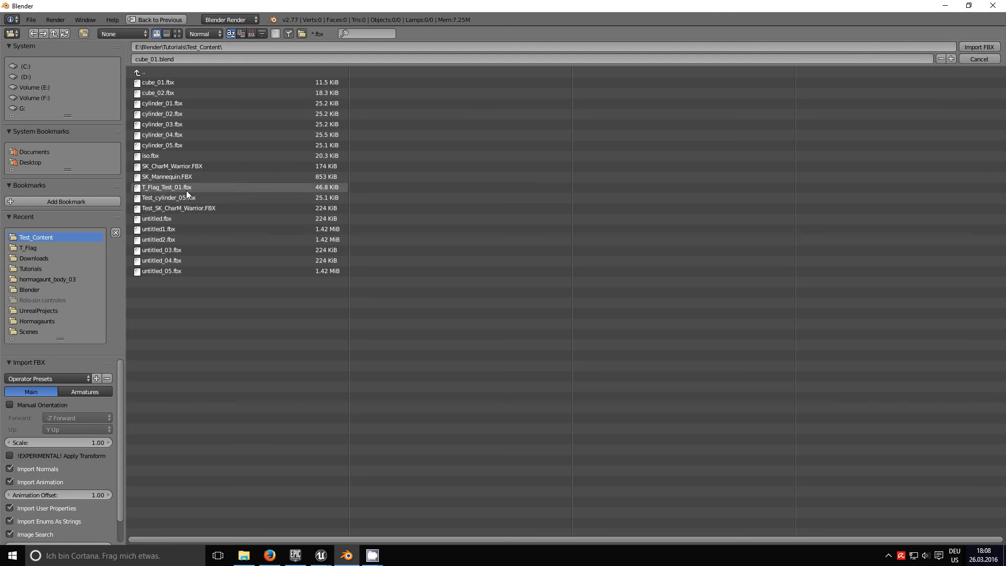
click(184, 165)
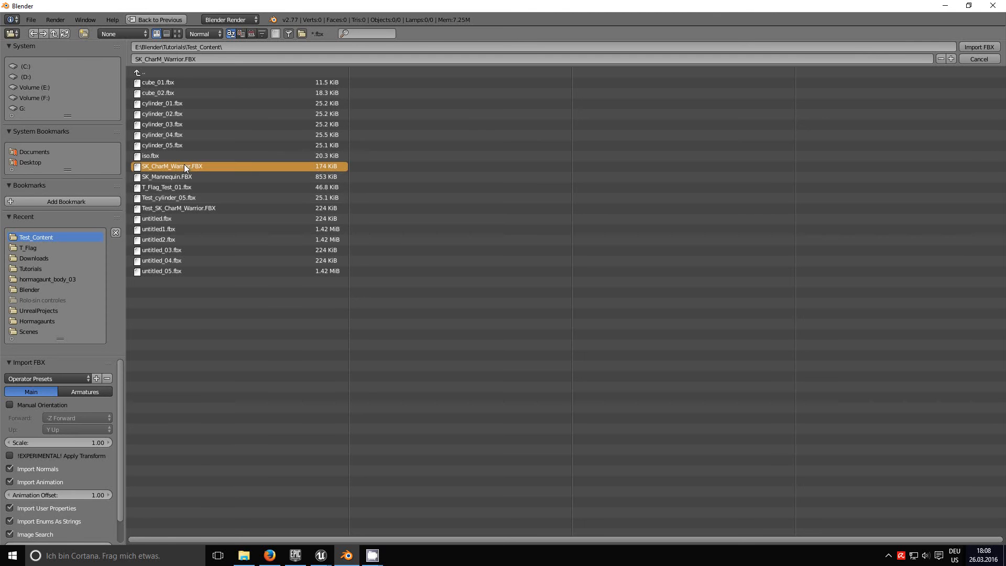
click(978, 46)
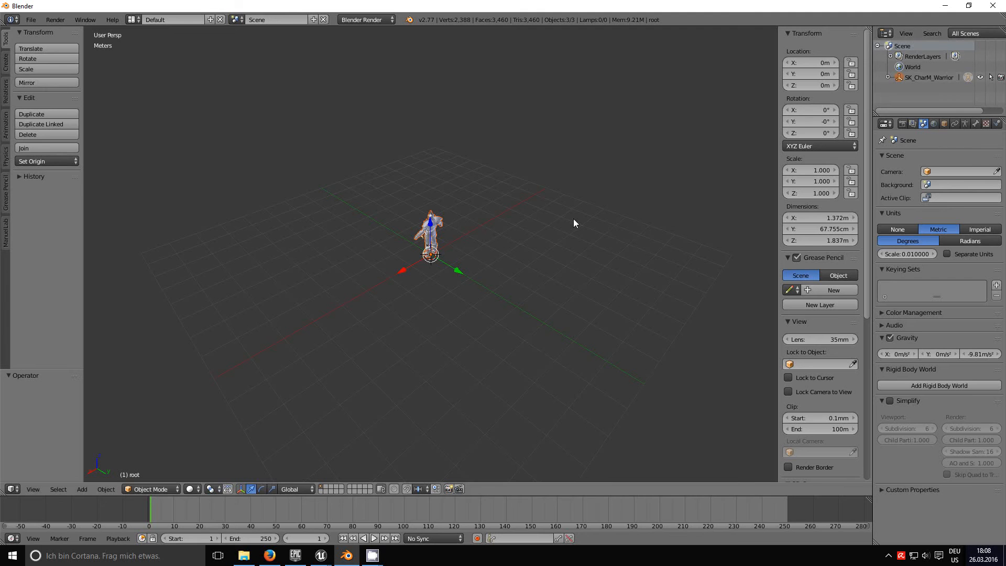
Step: Expand the imported SK_CharM_Warrior empty in the outliner to show its root armature, and deselect all objects
click(888, 78)
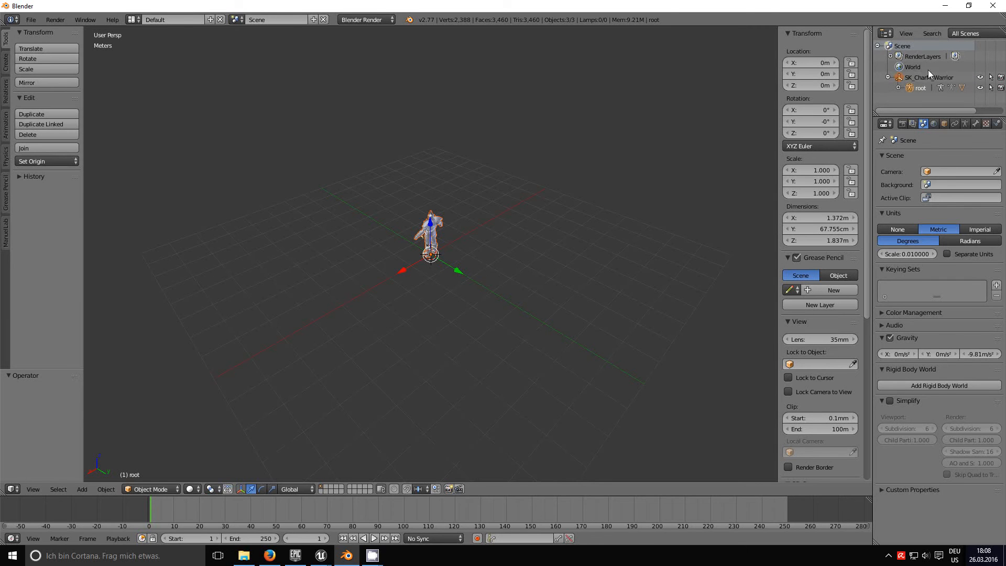
middle_drag(483, 279, 767, 166)
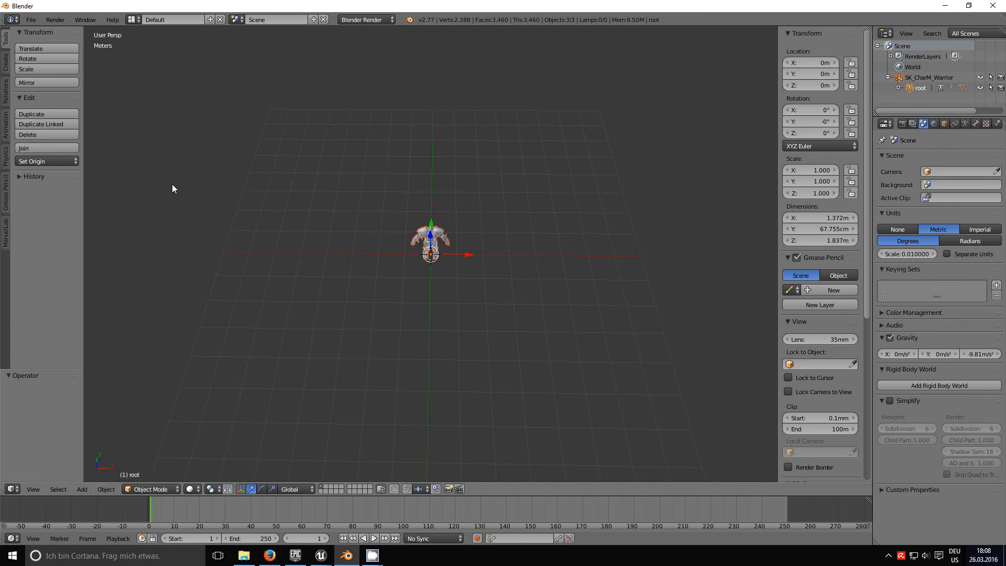
key(a)
Step: Start an FBX export of the unmodified import and review its geometry smoothing and armature options
click(31, 19)
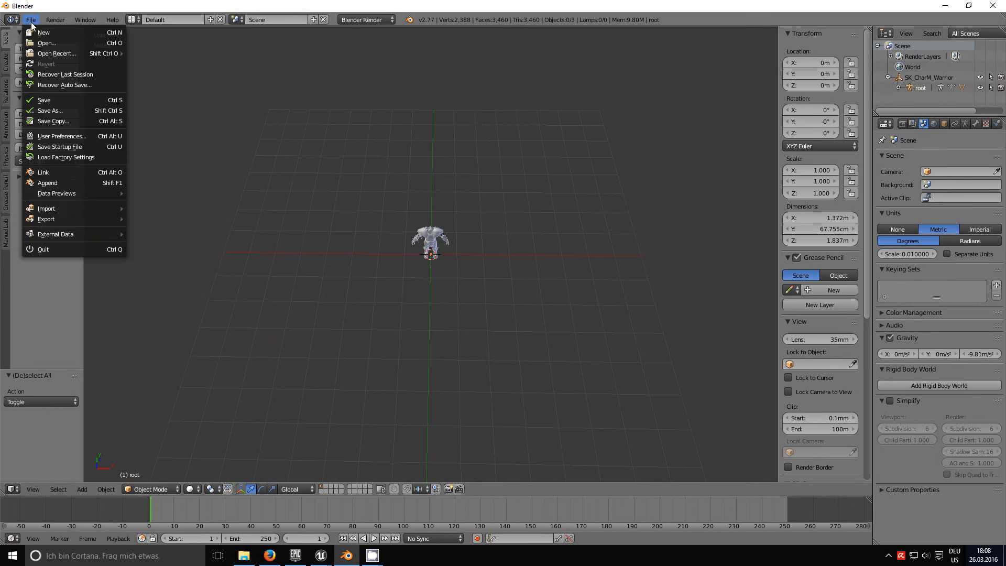
mouse_move(79, 219)
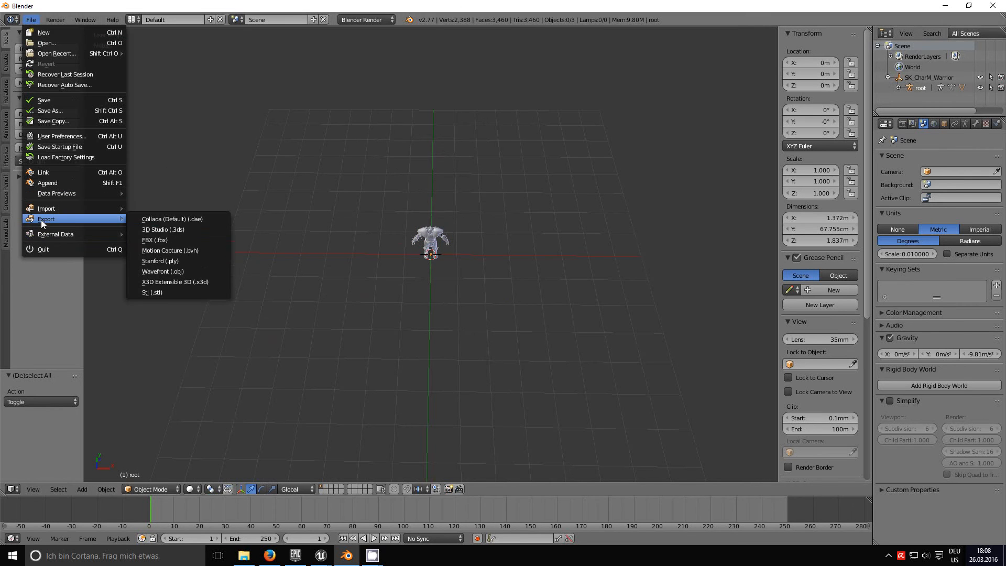
click(164, 239)
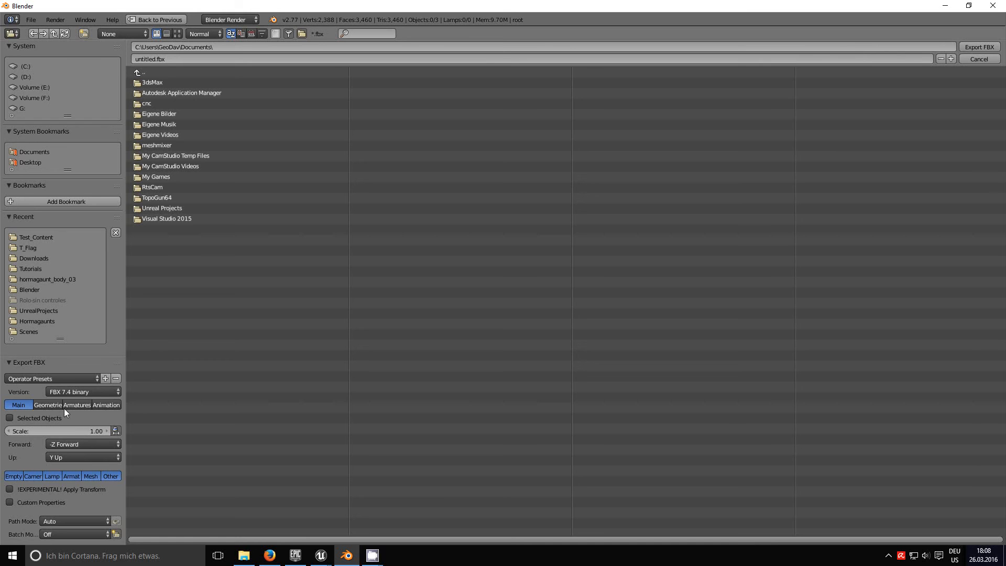
click(46, 407)
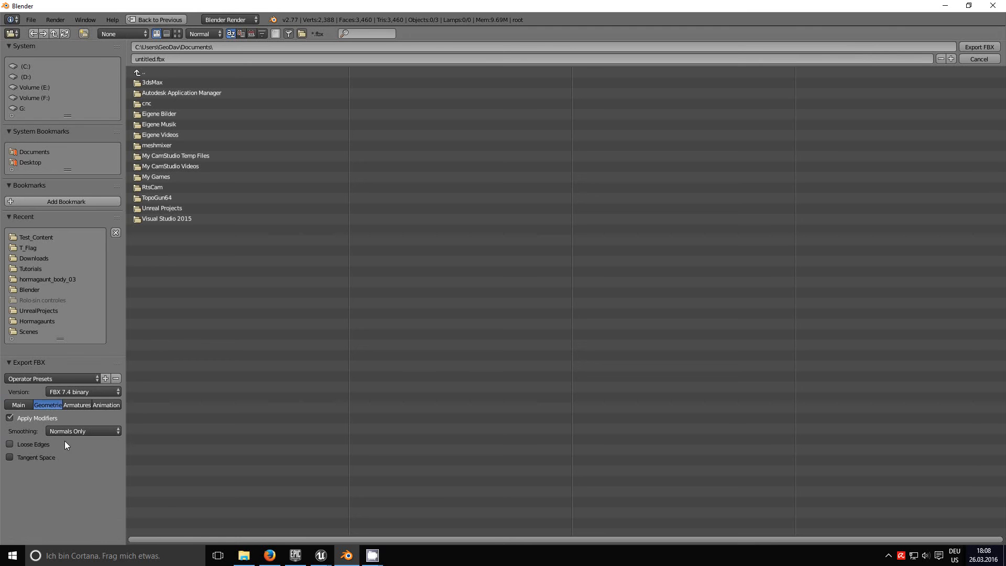
click(70, 433)
click(68, 409)
click(73, 406)
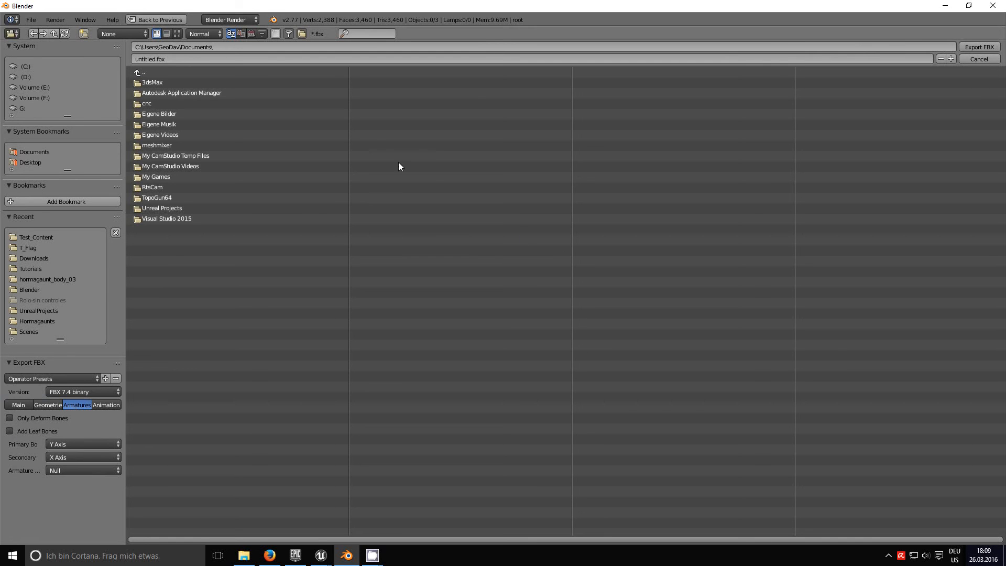
Step: Export the scene to the Test_Content folder as Test_SK_CharM_Warrior_01.FBX
click(40, 237)
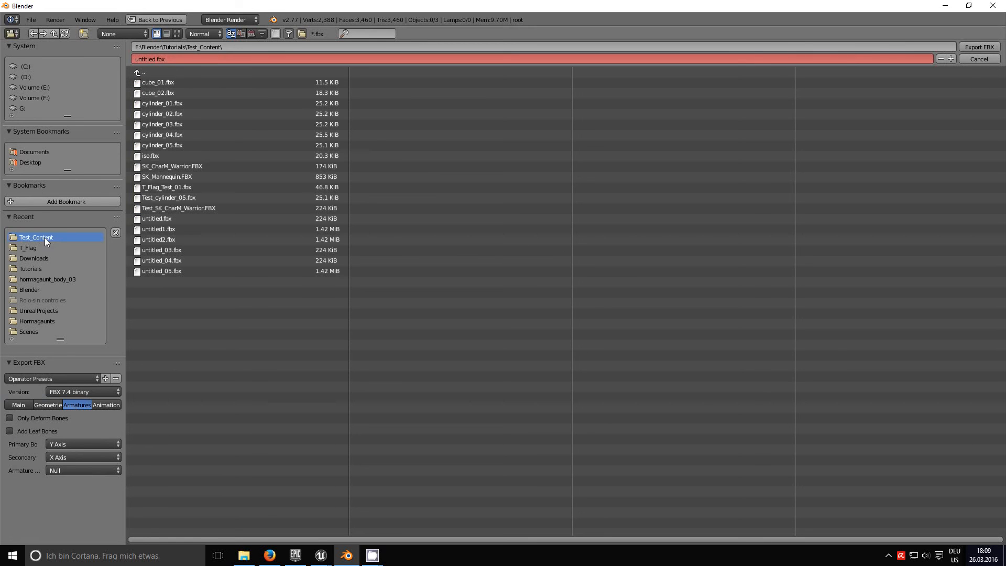
click(191, 210)
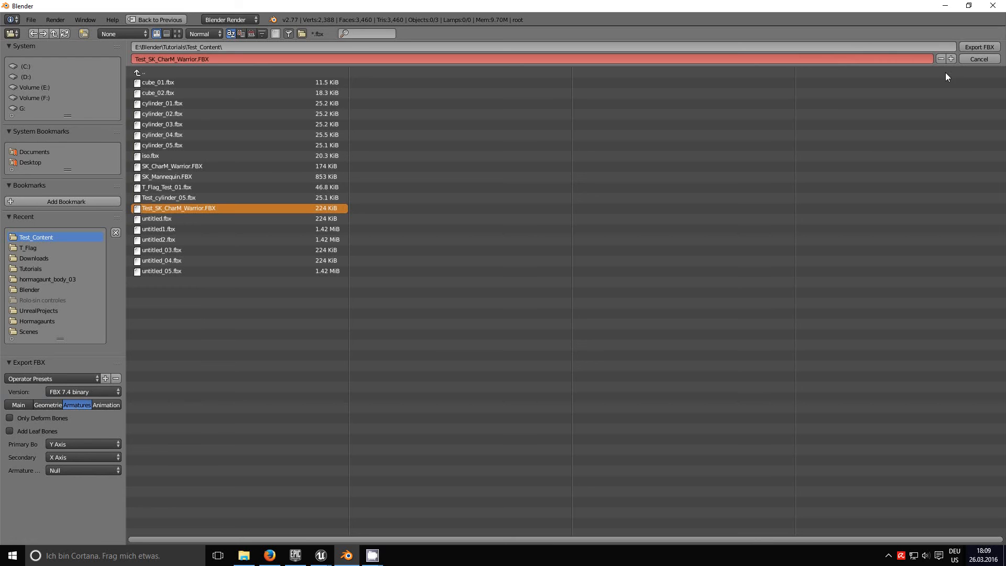
click(194, 59)
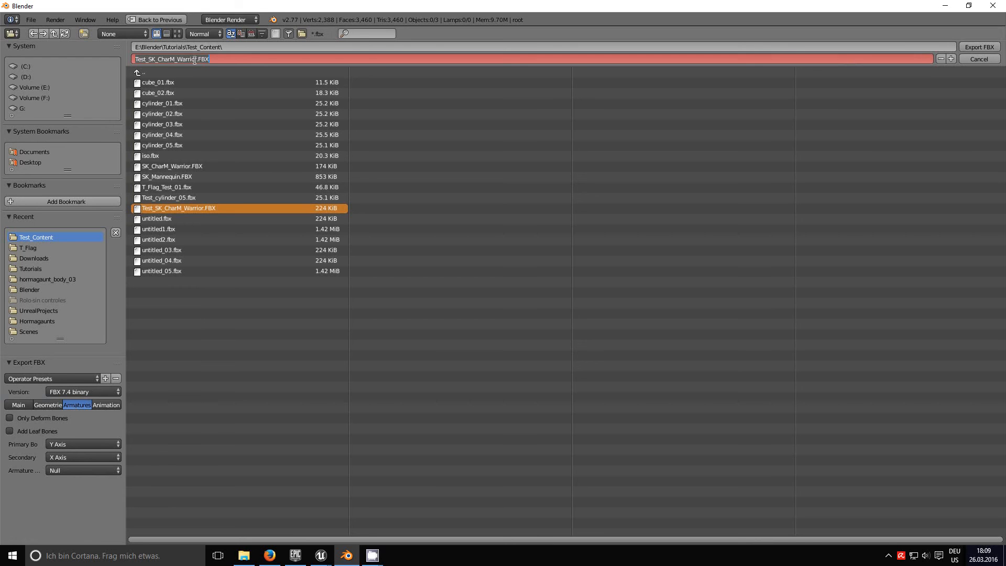
click(197, 59)
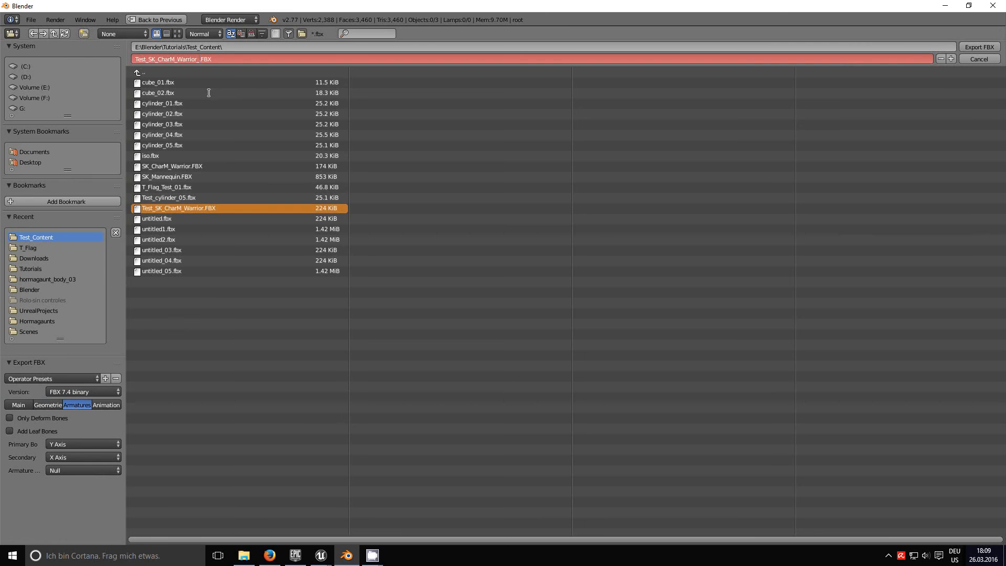
key(Return)
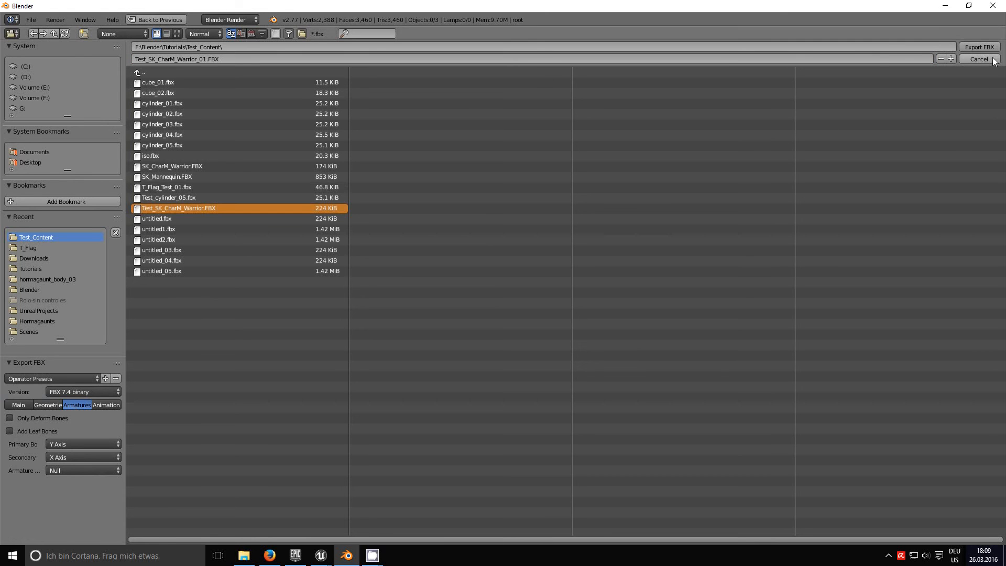
click(976, 49)
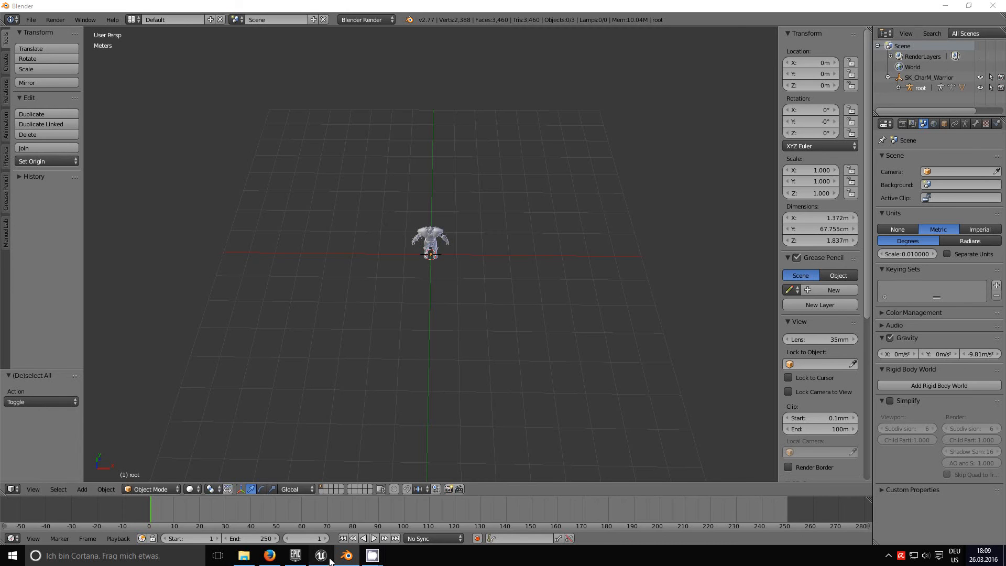
Step: Switch to Unreal Editor and import Test_SK_CharM_Warrior_01.FBX into chartest01 as a skeletal mesh with no existing skeleton assigned
mouse_move(321, 555)
click(349, 482)
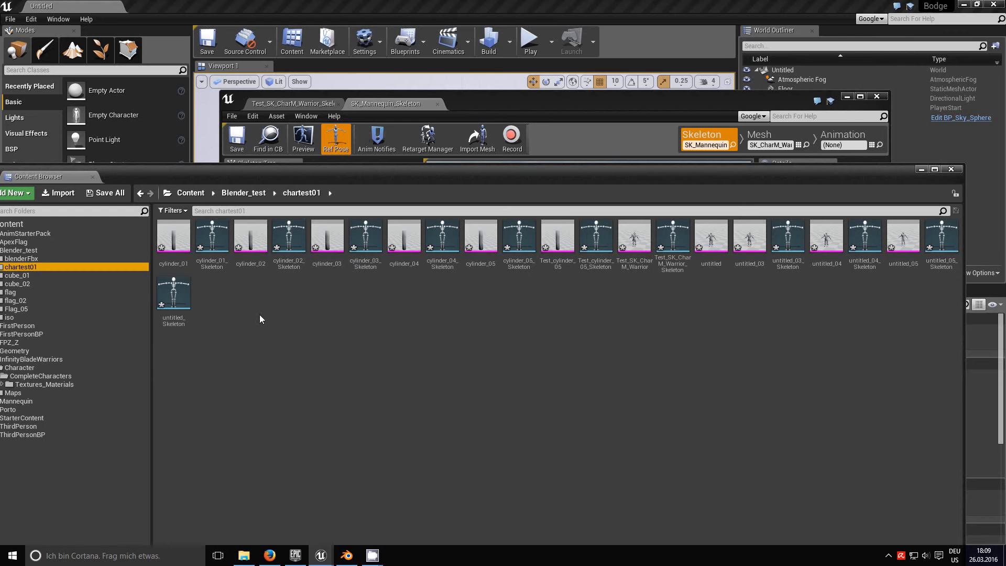
right_click(259, 310)
click(287, 332)
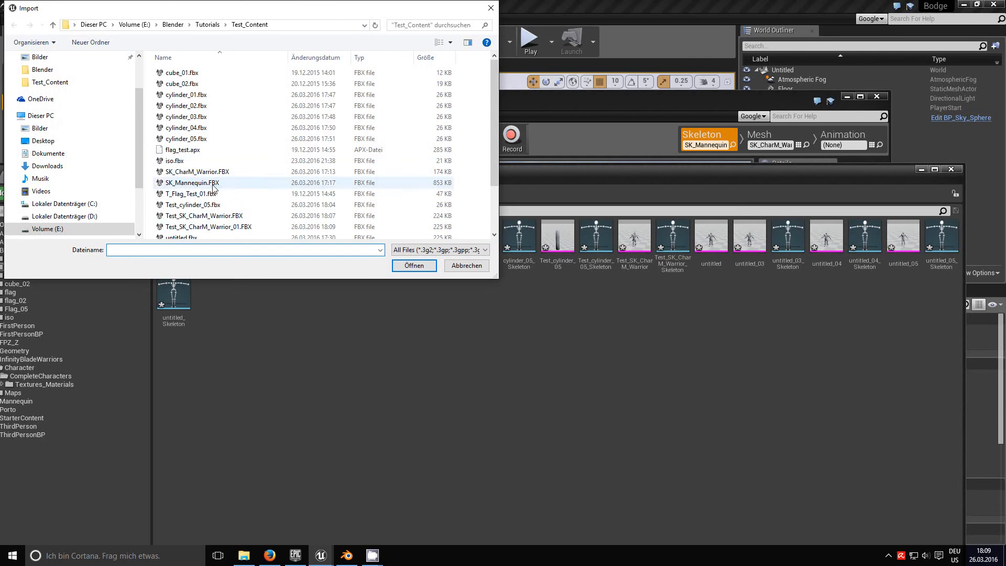
click(220, 227)
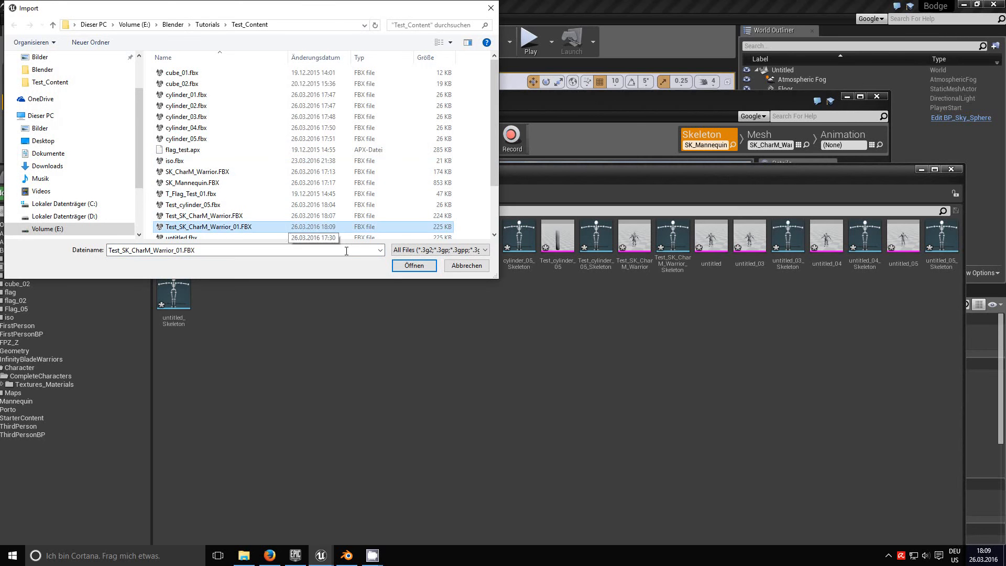
click(412, 266)
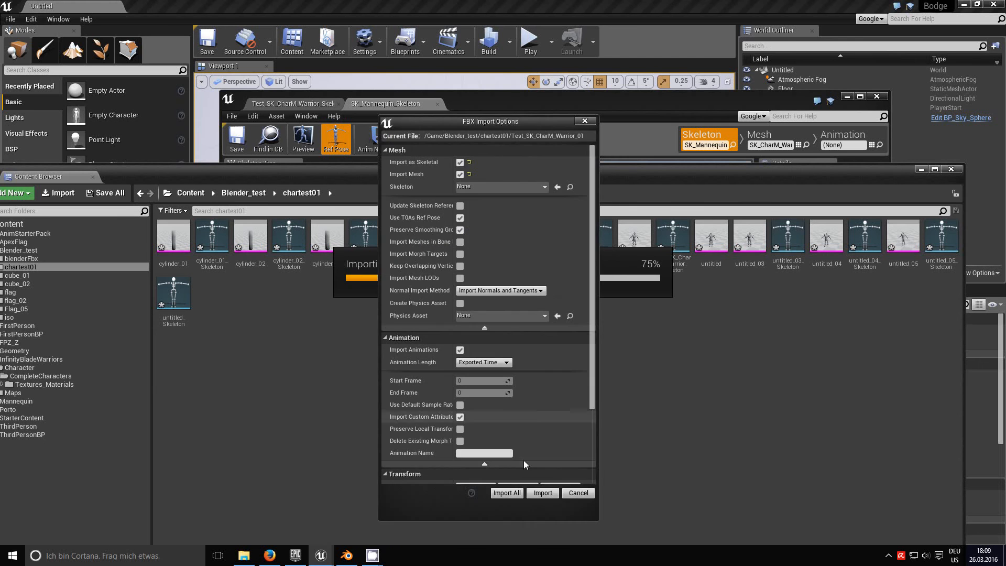
click(539, 492)
click(305, 374)
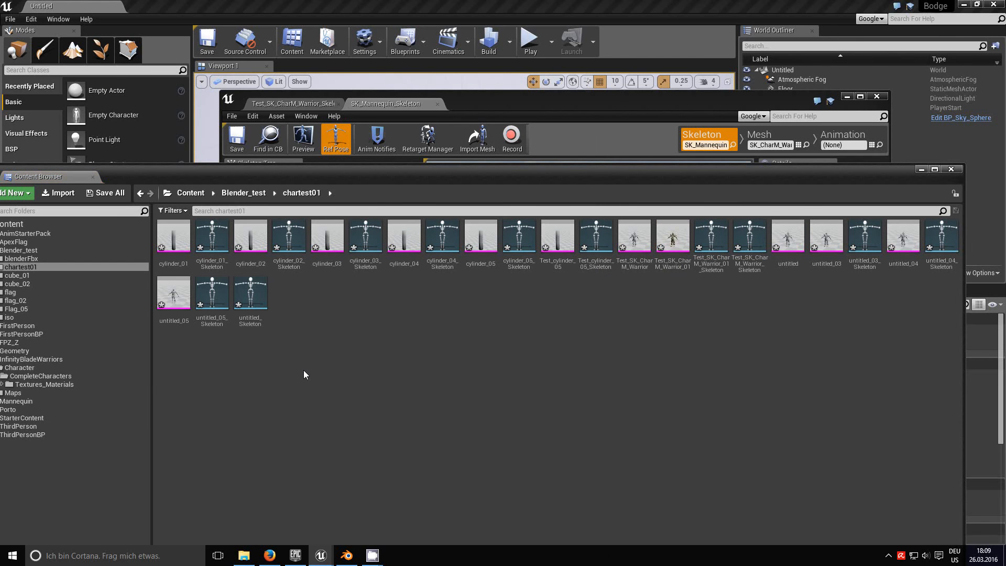
Step: Open the imported Test_SK_CharM_Warrior_01 mesh and compare its skeleton's bone hierarchy with SK_Mannequin_Skeleton
double_click(673, 238)
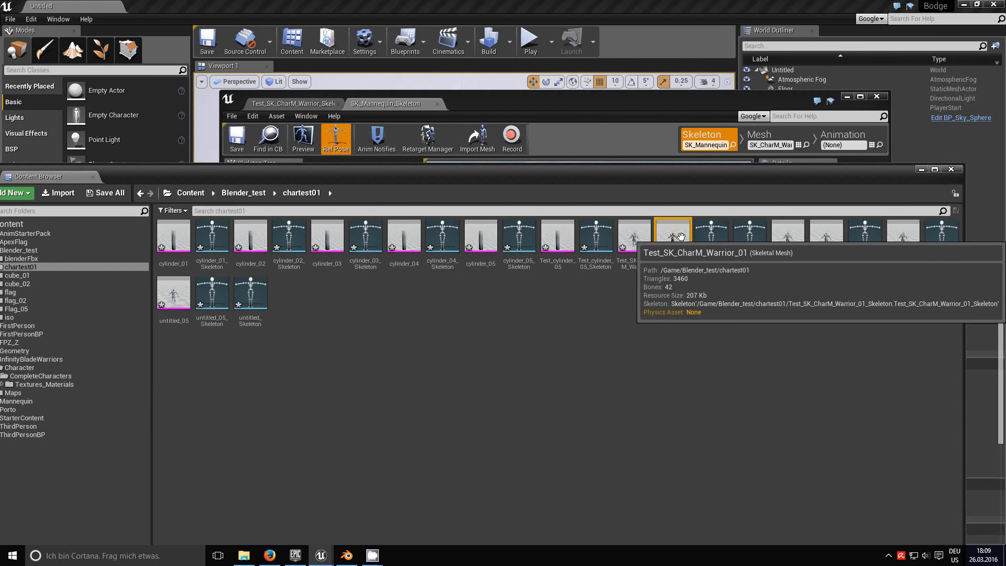
click(705, 134)
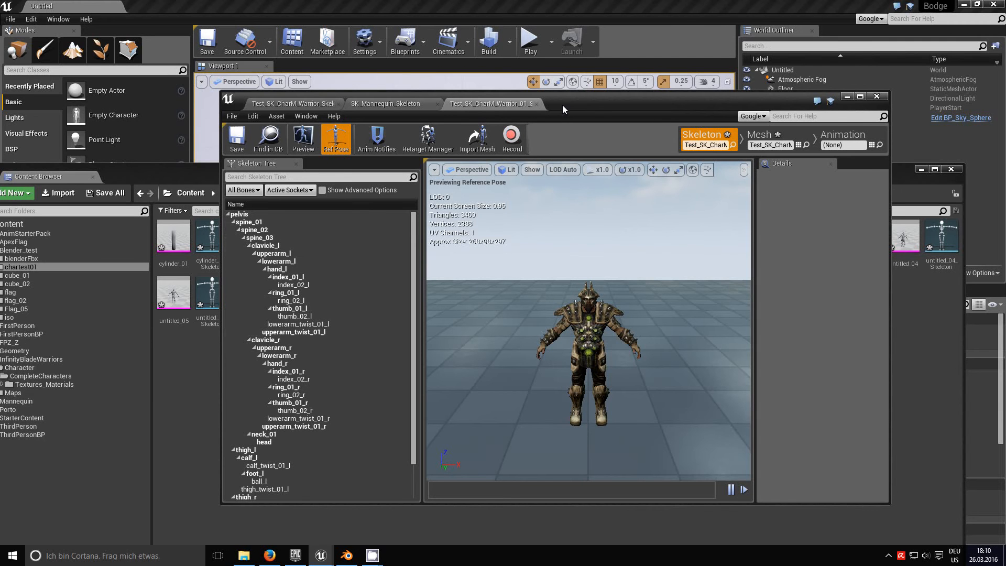
drag(561, 105, 565, 127)
click(395, 127)
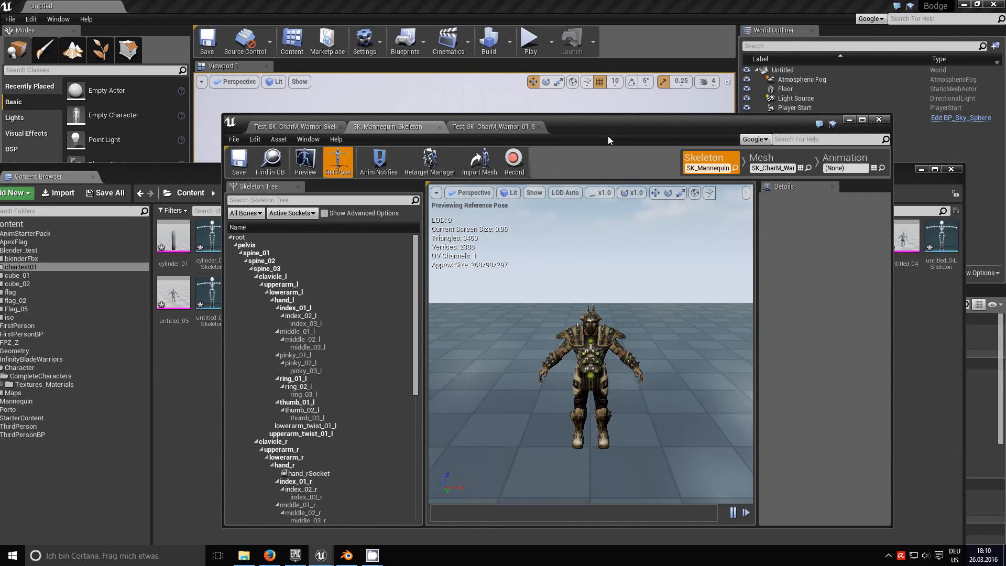
drag(588, 132, 554, 388)
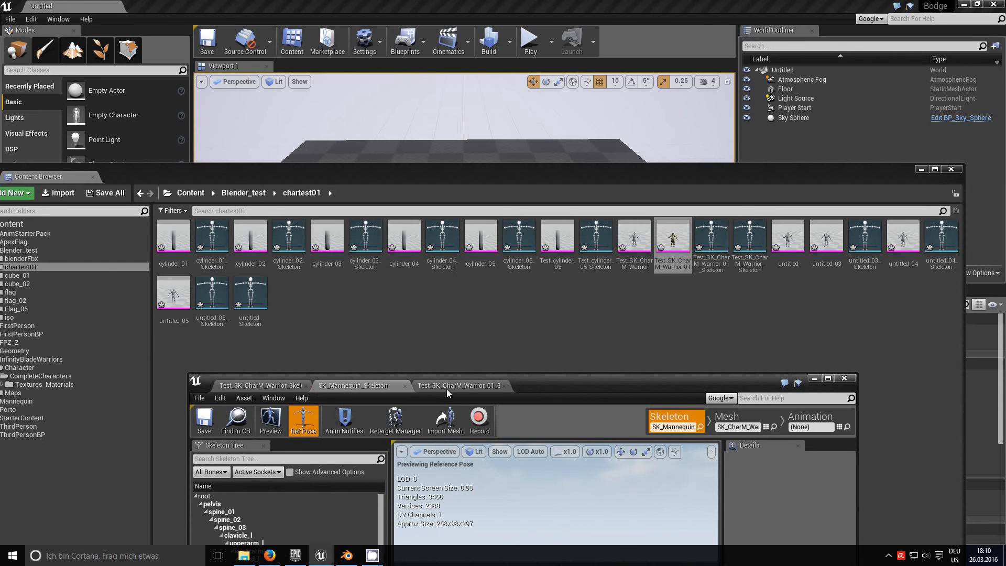
Step: Rearrange the floating Unreal windows so the Content Browser sits in front, just below the level viewport's grid
drag(617, 386, 606, 308)
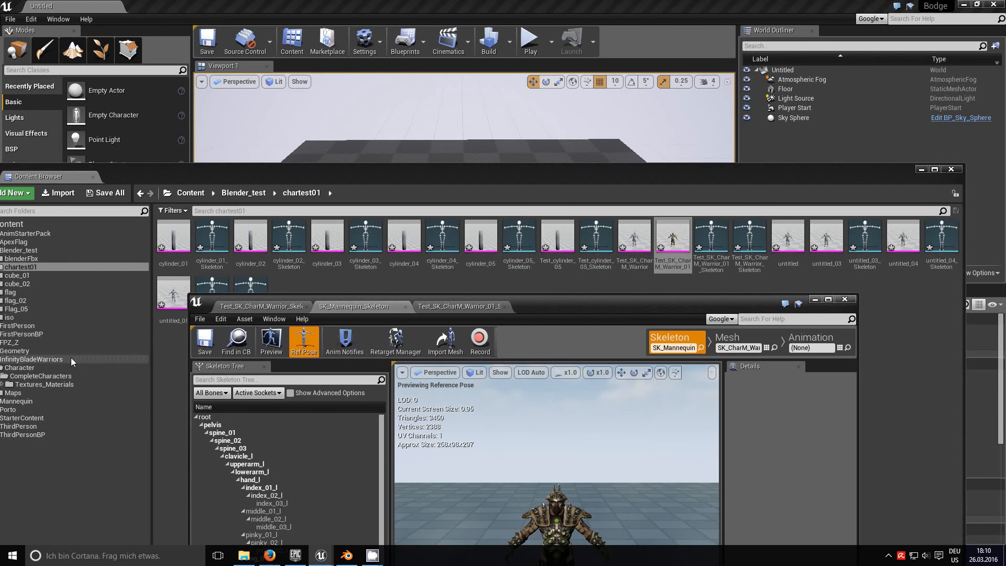
drag(249, 174, 283, 119)
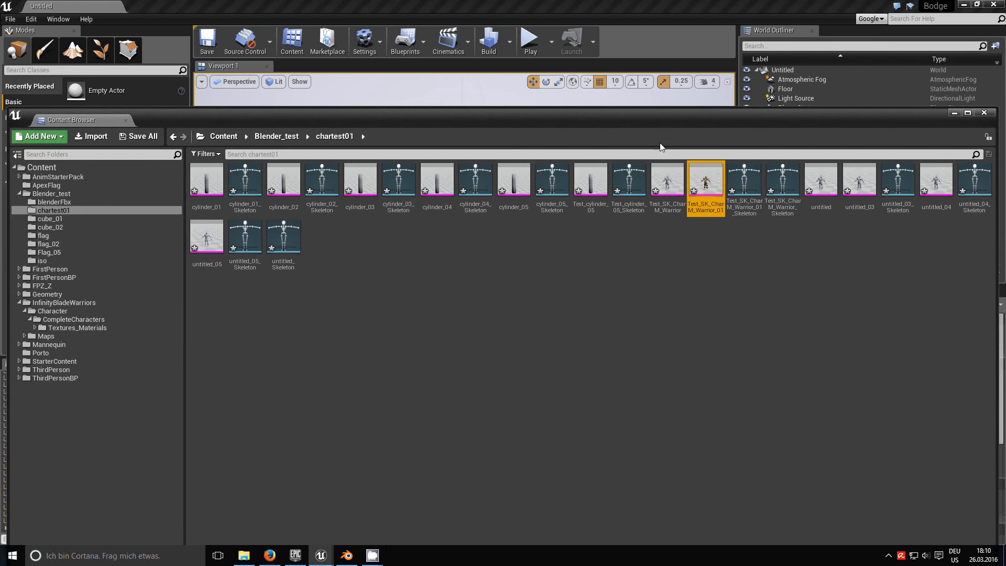
drag(645, 112, 635, 245)
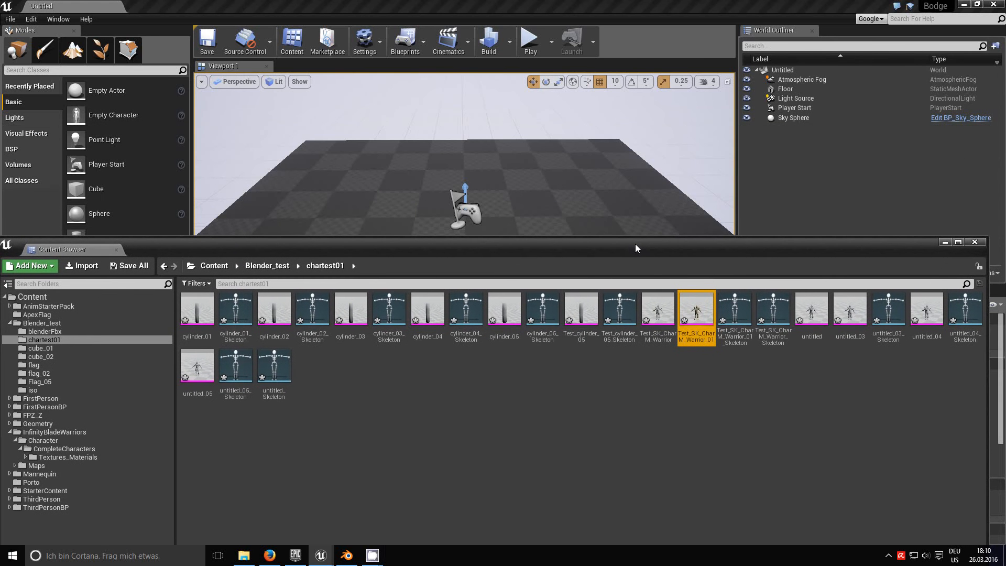
Step: Switch to Blender, examine the imported warrior mesh from several angles, and expand its root armature in the scene hierarchy
click(346, 555)
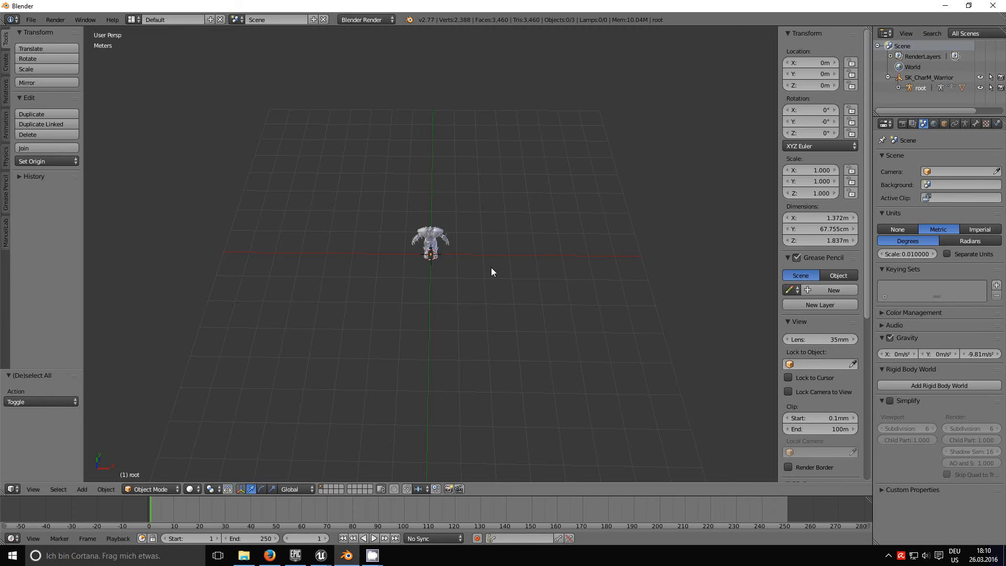
middle_drag(496, 291, 460, 239)
scroll(460, 241, up, 4)
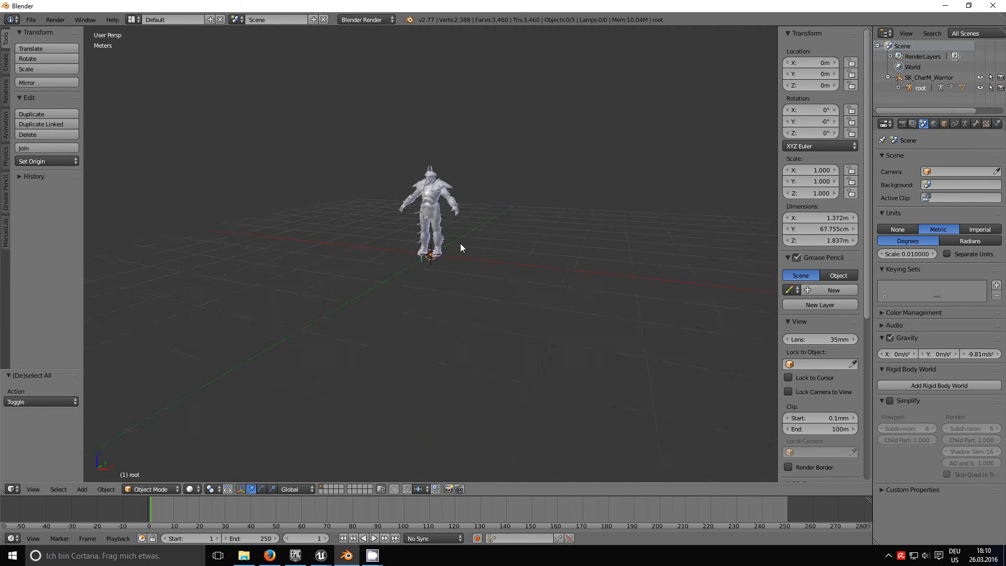
scroll(459, 245, up, 1)
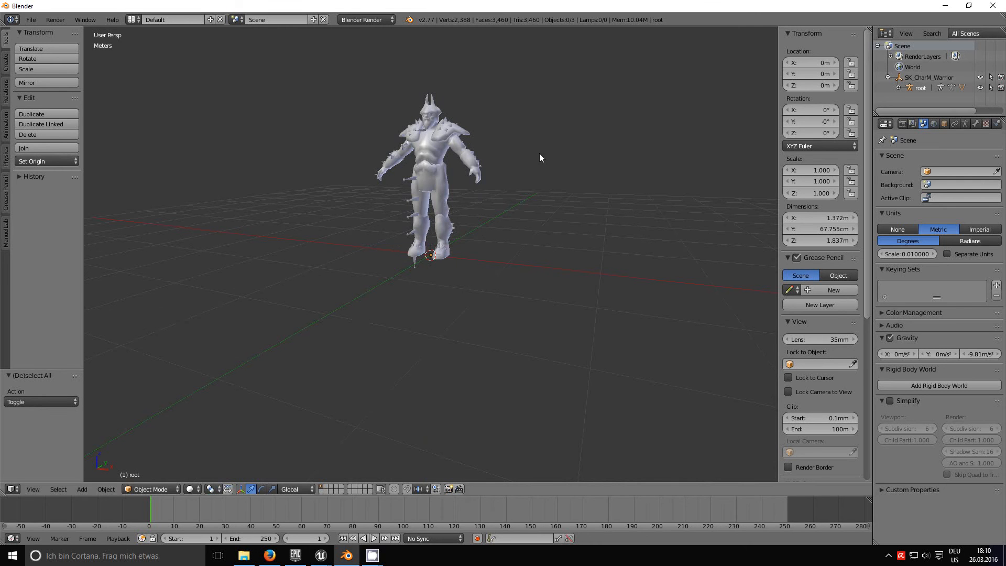
middle_drag(546, 166, 517, 207)
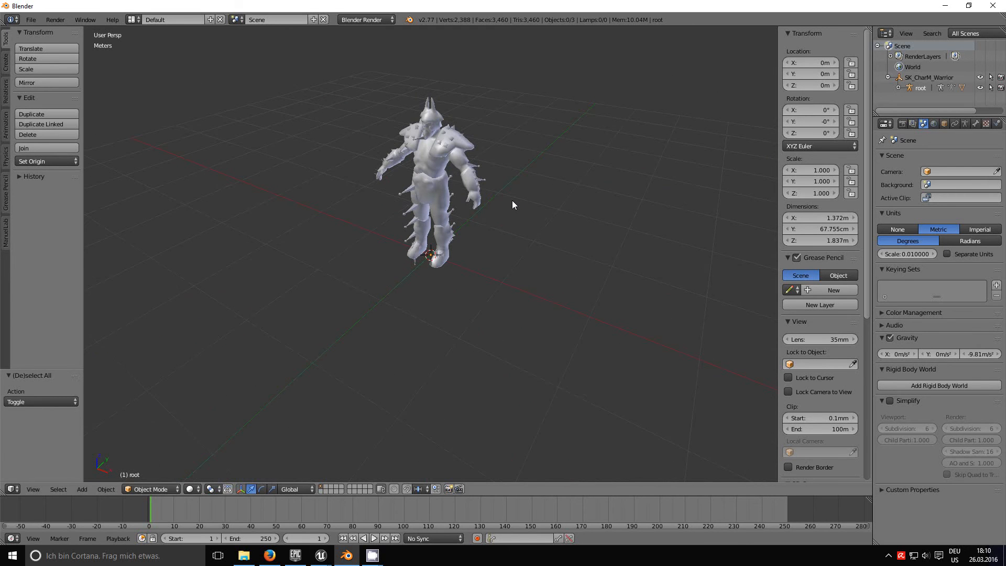
scroll(512, 201, up, 1)
scroll(511, 202, down, 1)
click(899, 88)
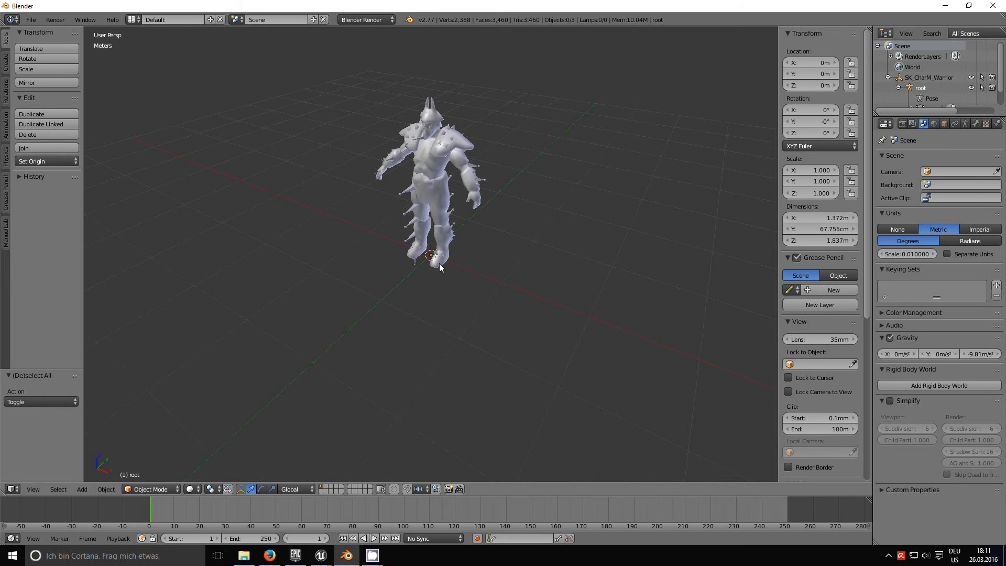
Step: Quit Blender without saving, relaunch version 2.77 from the blender-2.77-windows64 folder, and dismiss the splash screen
click(991, 7)
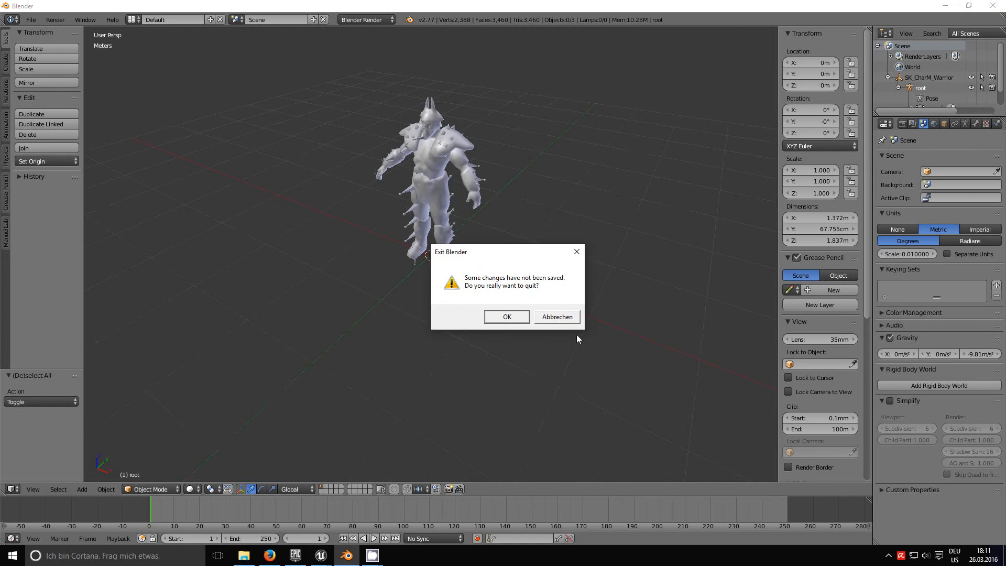
click(512, 317)
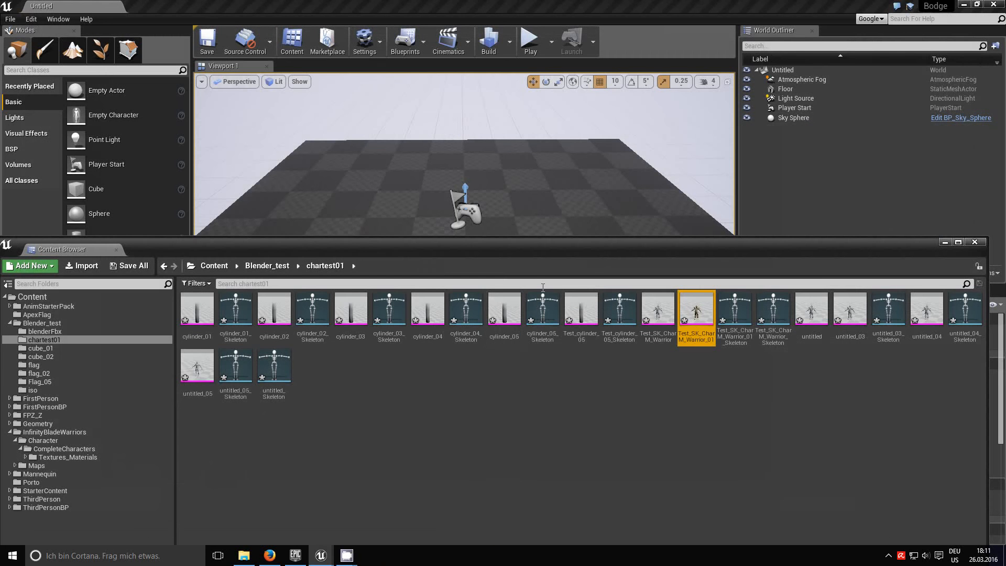
click(269, 556)
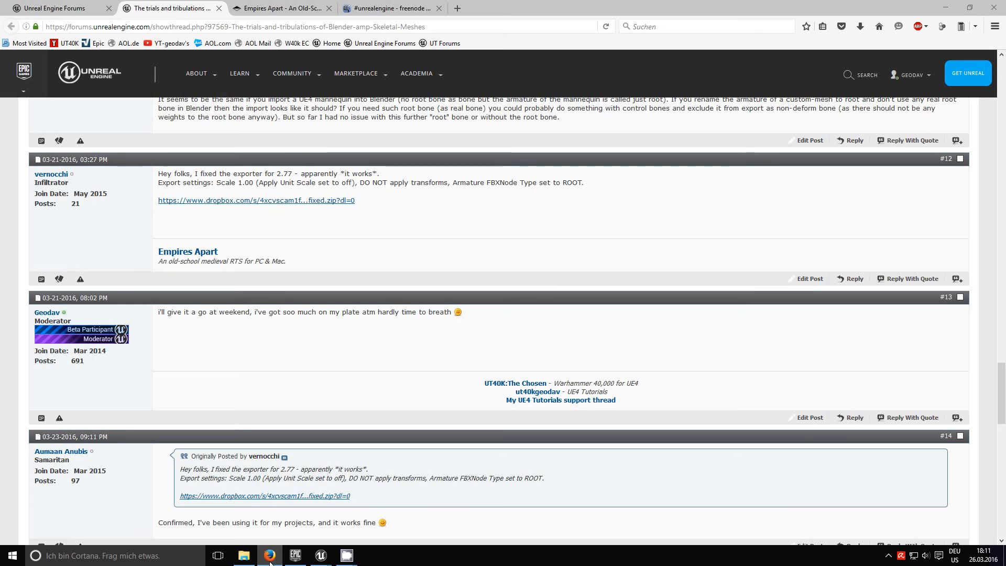
click(270, 556)
click(244, 555)
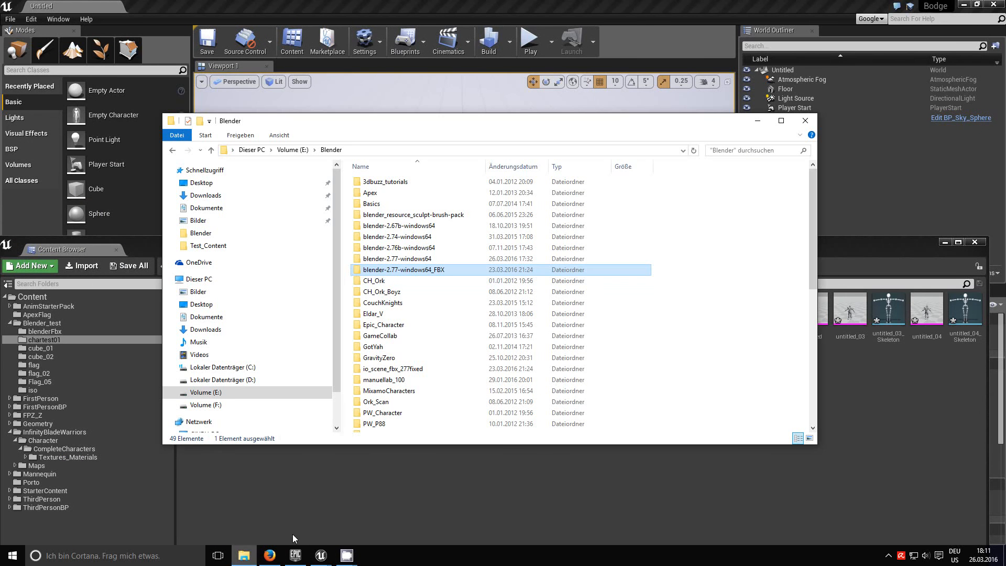
double_click(390, 259)
double_click(380, 237)
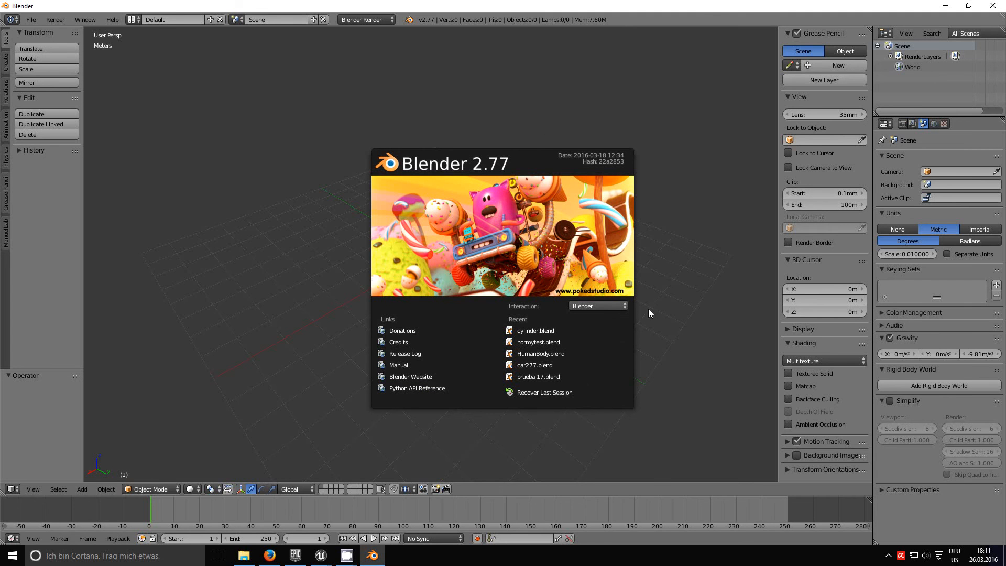
click(673, 156)
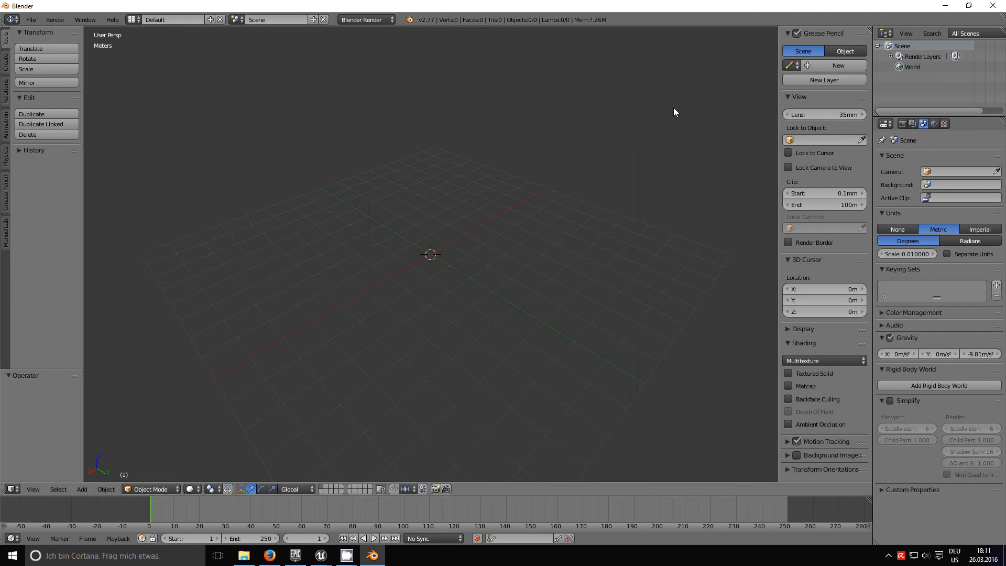
Step: Open the recent file cylinder.blend
click(31, 19)
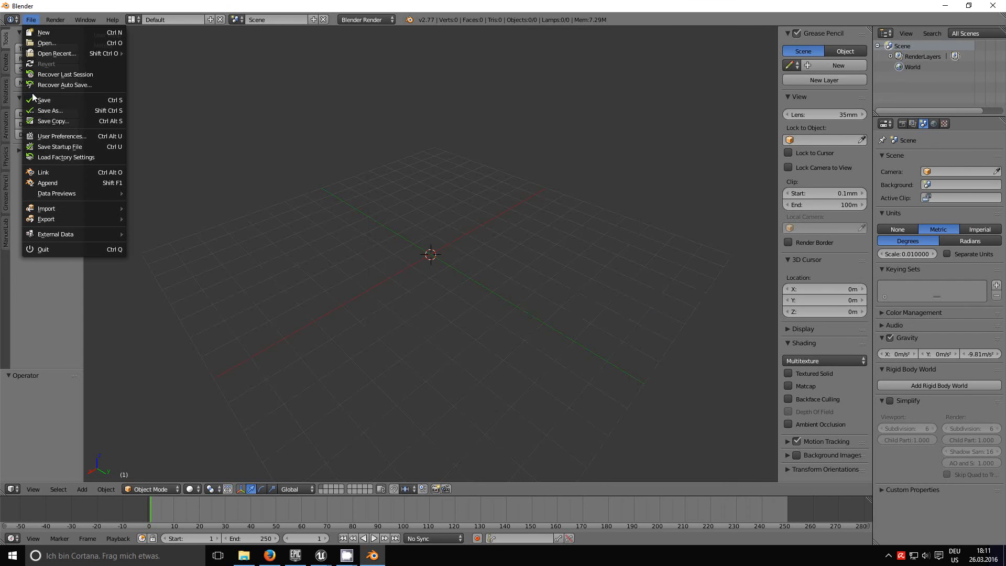
mouse_move(66, 54)
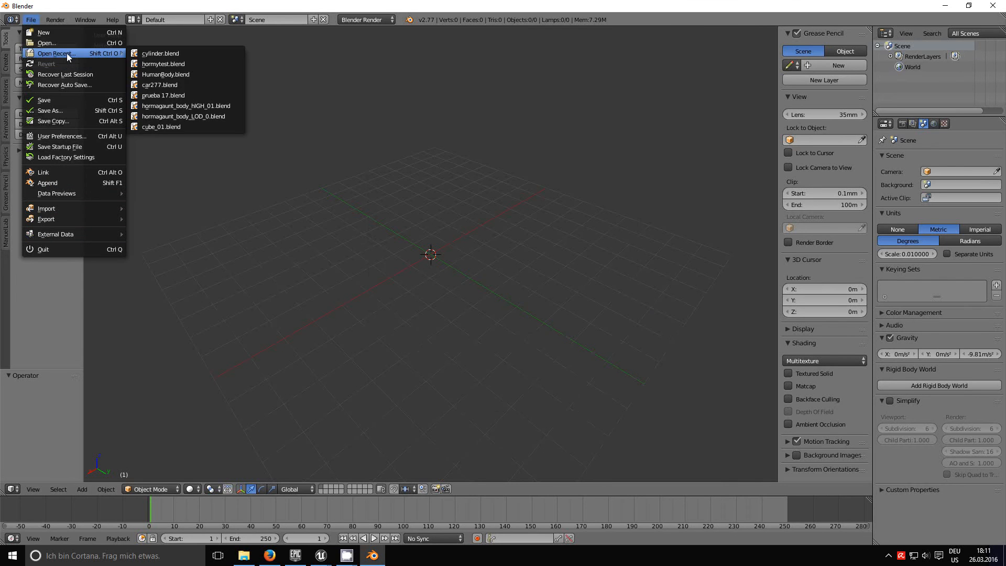
click(182, 53)
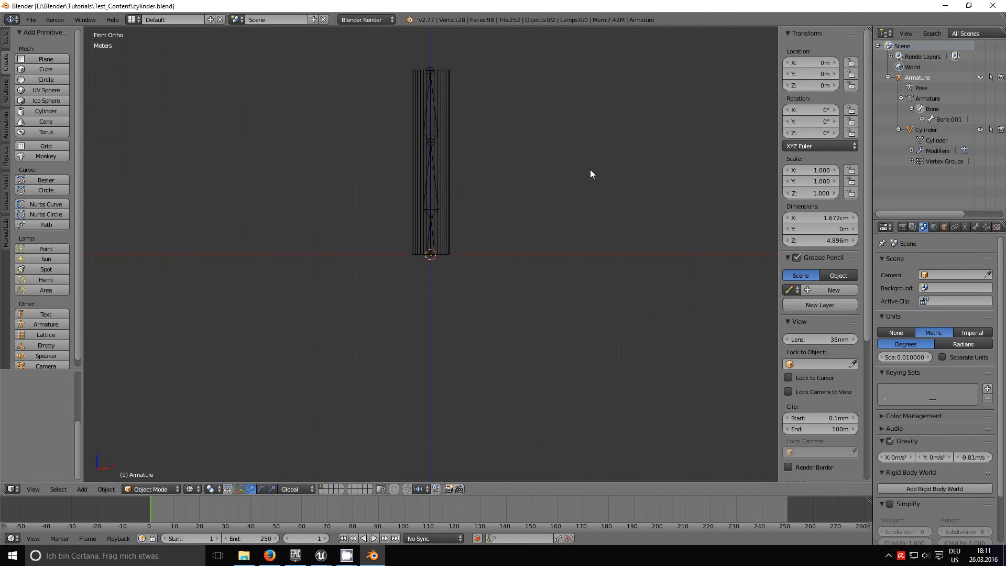
Step: Start an FBX export of the cylinder scene with smoothing set to Face and Add Leaf Bones disabled
click(31, 20)
mouse_move(50, 220)
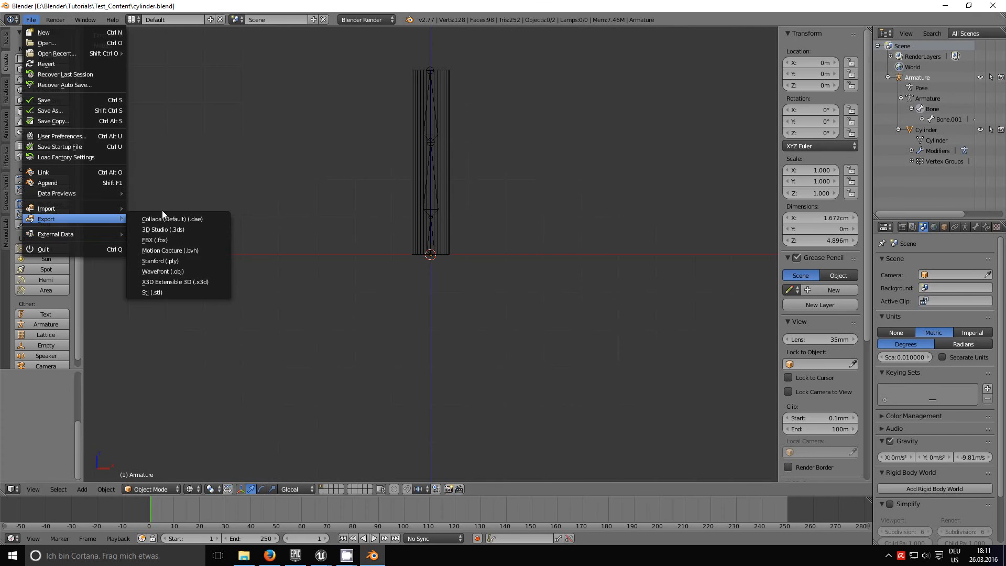
click(191, 241)
click(47, 404)
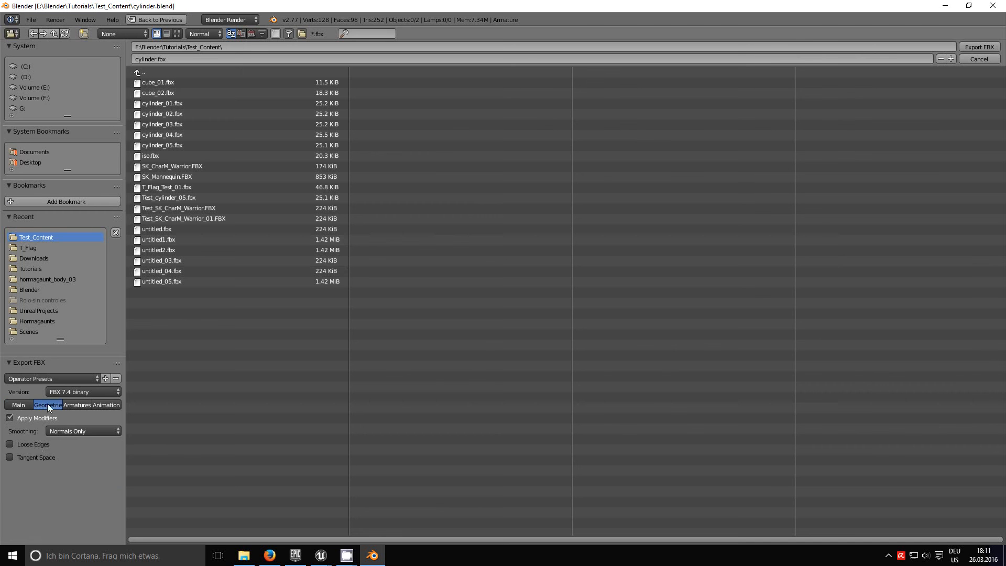
click(52, 431)
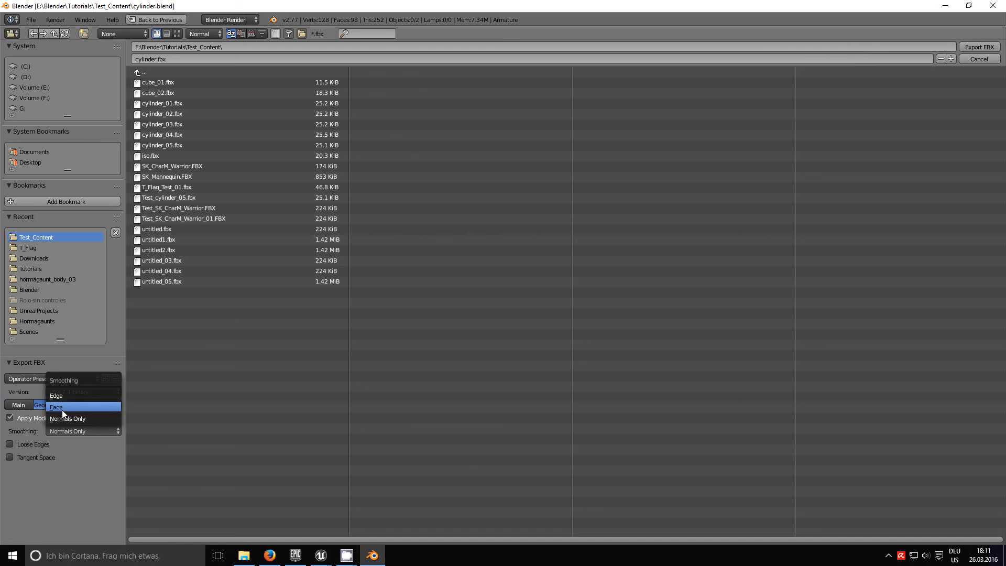
click(60, 408)
click(74, 405)
click(25, 432)
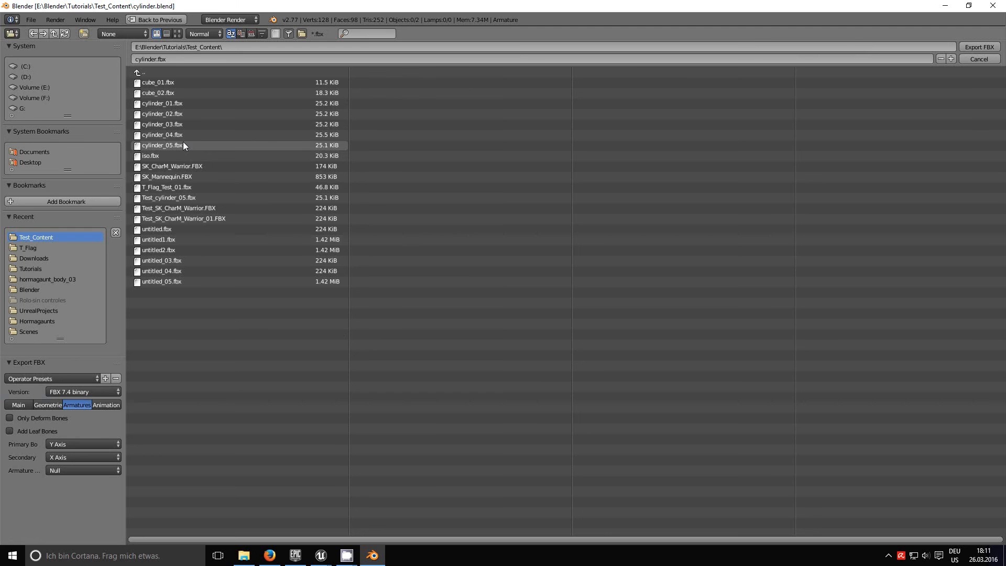
Step: Export the scene to the Test_Content folder as Test_cylinder_06.fbx, incrementing the name of Test_cylinder_05.fbx
click(187, 199)
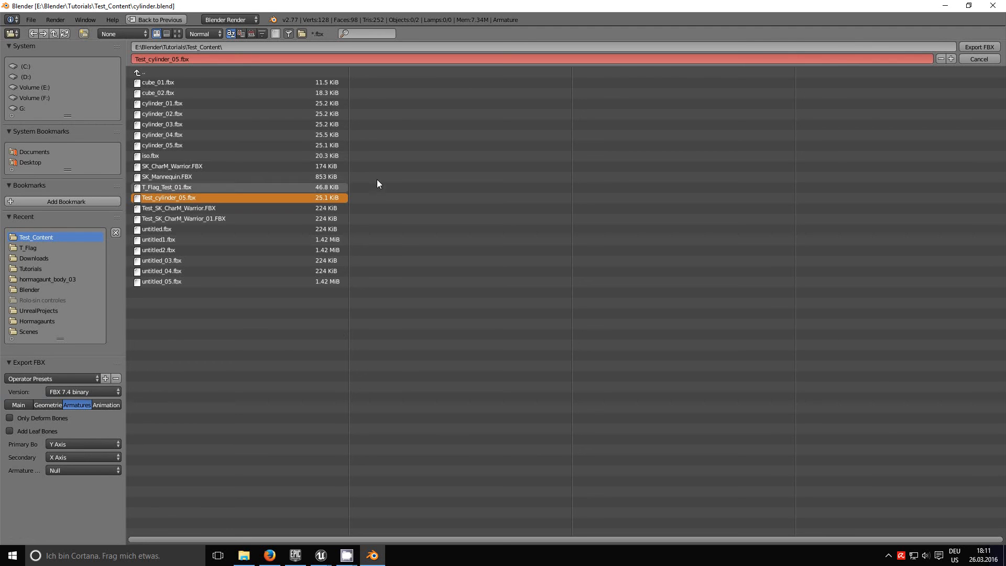
click(952, 58)
click(987, 50)
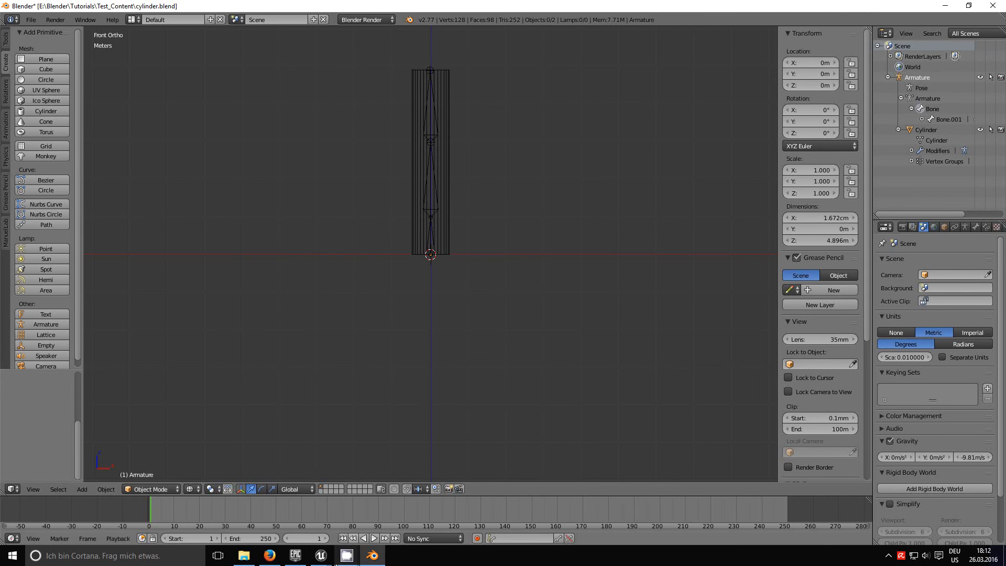
Step: Switch to Unreal Editor and import Test_cylinder_06.fbx into chartest01 as a skeletal mesh with no existing skeleton assigned
mouse_move(322, 556)
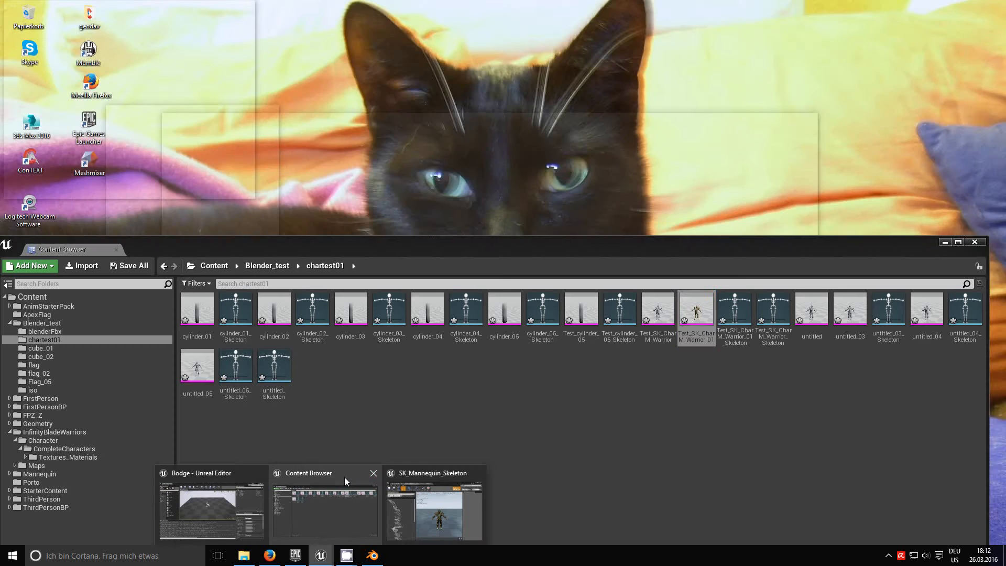
click(344, 477)
right_click(336, 417)
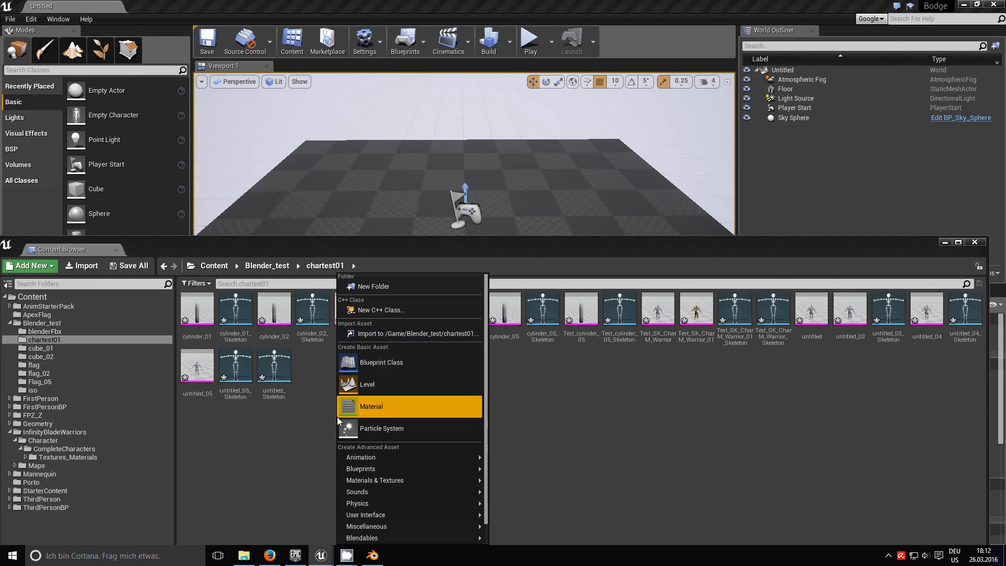
click(388, 334)
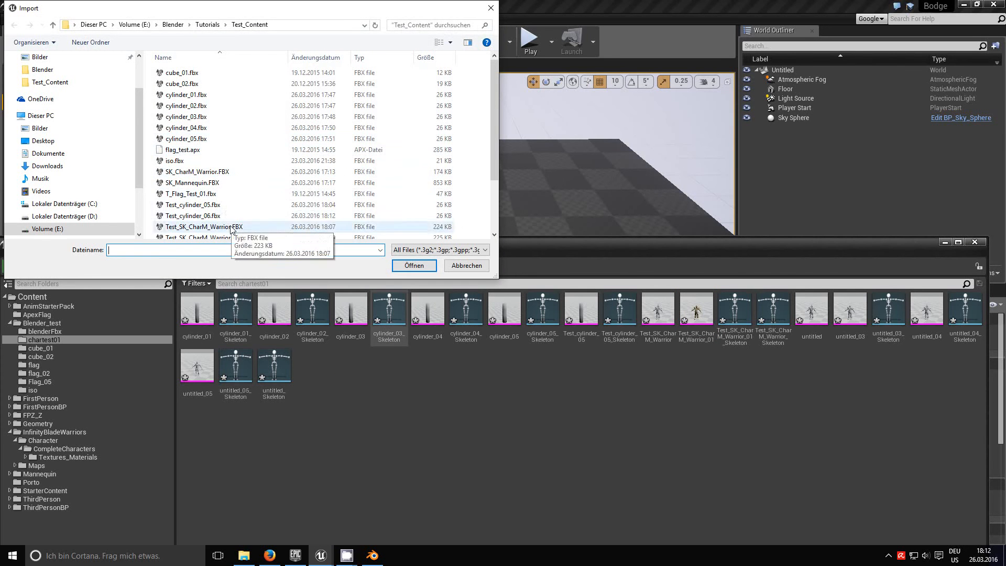
click(210, 216)
click(414, 266)
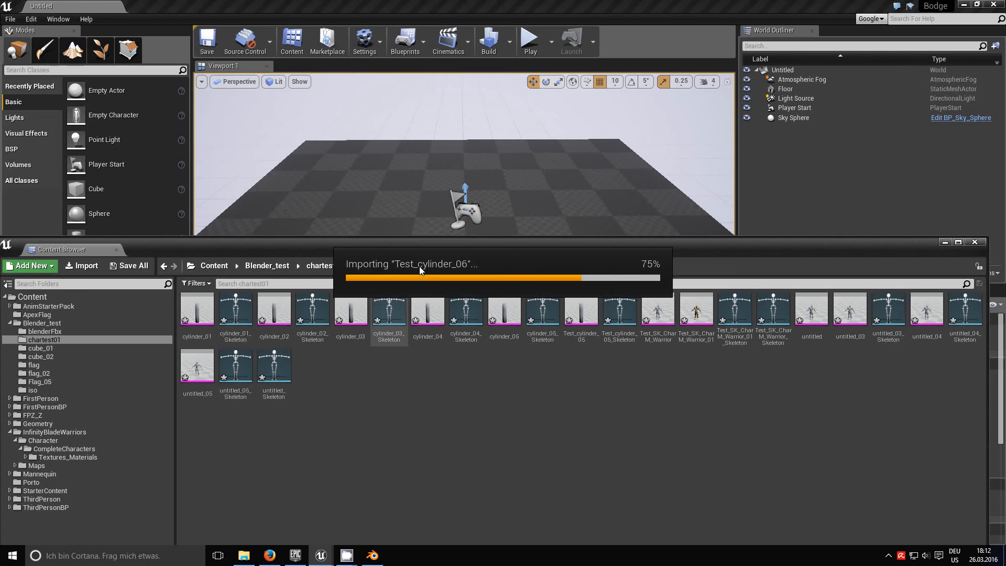
drag(522, 238, 536, 83)
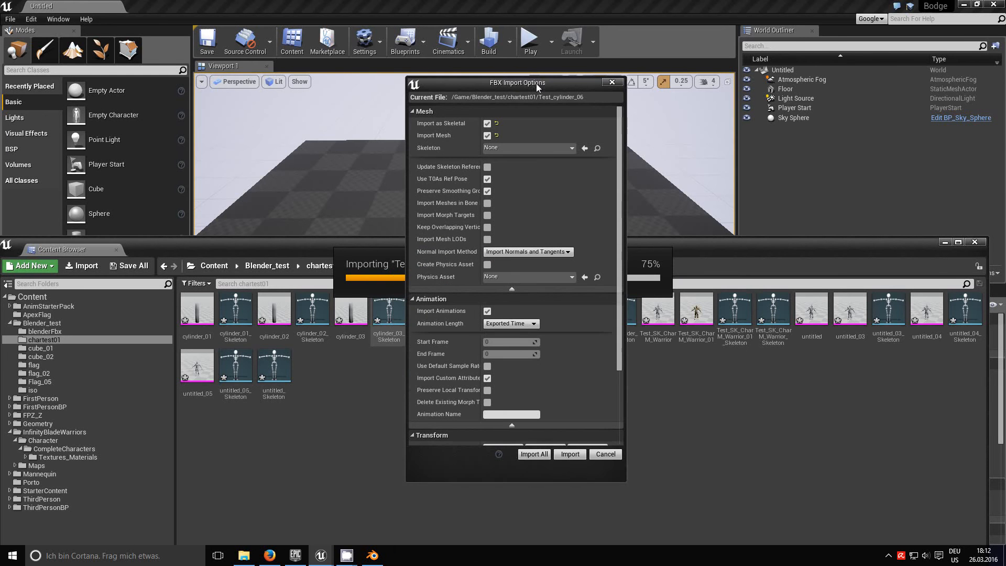
click(544, 454)
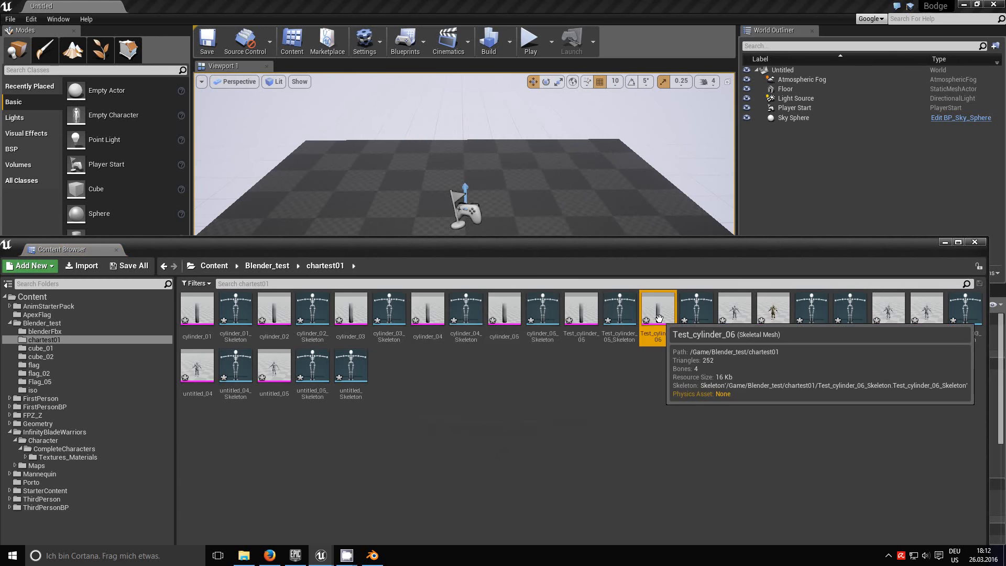
Step: Open the imported Test_cylinder_06 mesh and examine its skeleton's bone hierarchy
double_click(661, 319)
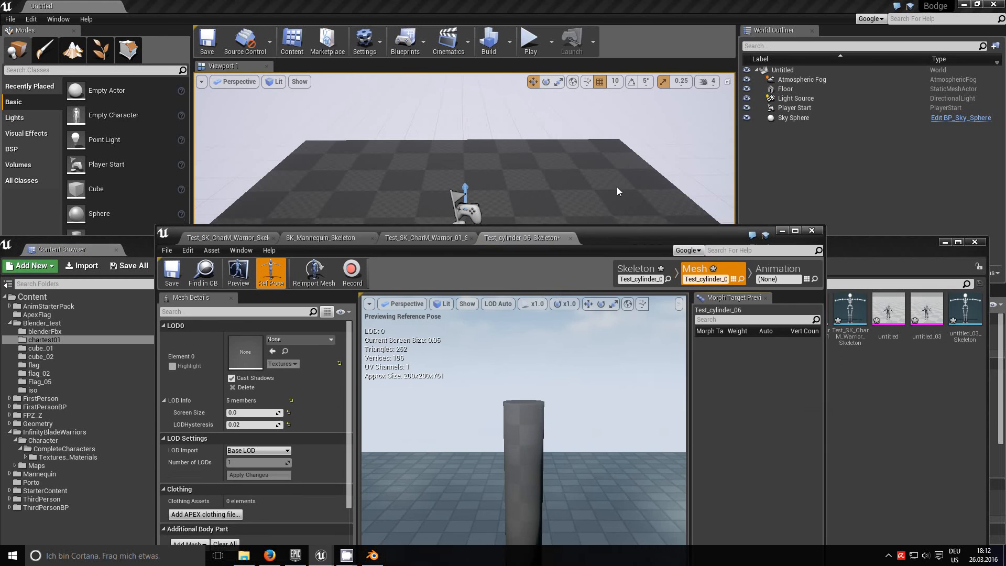
drag(569, 243, 543, 93)
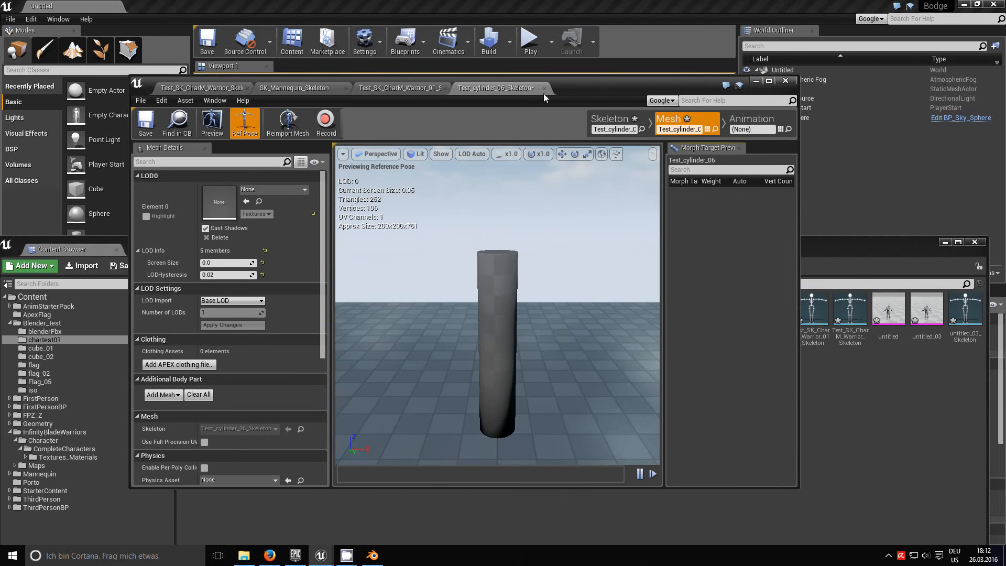
click(612, 122)
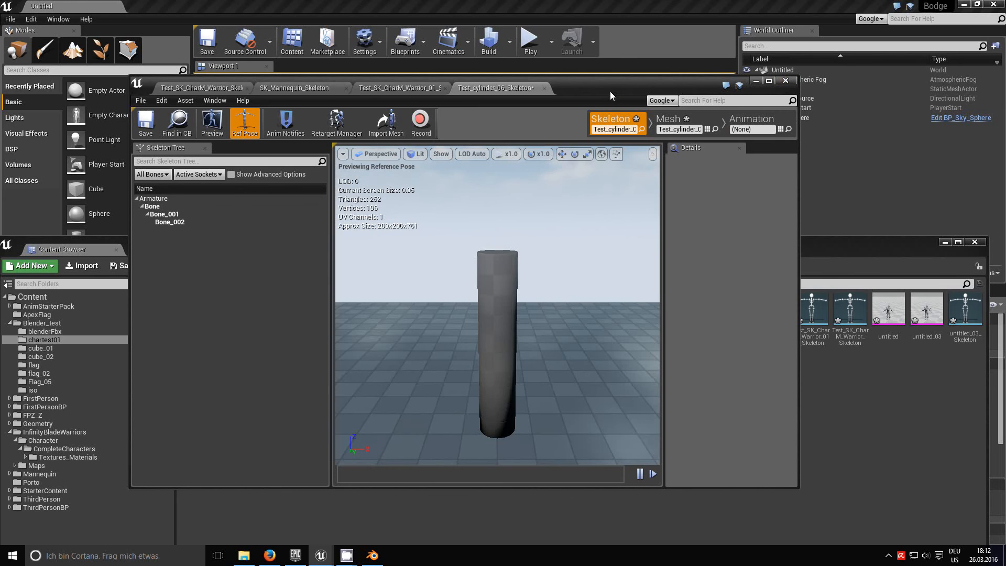
Step: Set the skeleton editor aside behind the Content Browser and switch back to the cylinder scene in Blender
drag(610, 91, 602, 327)
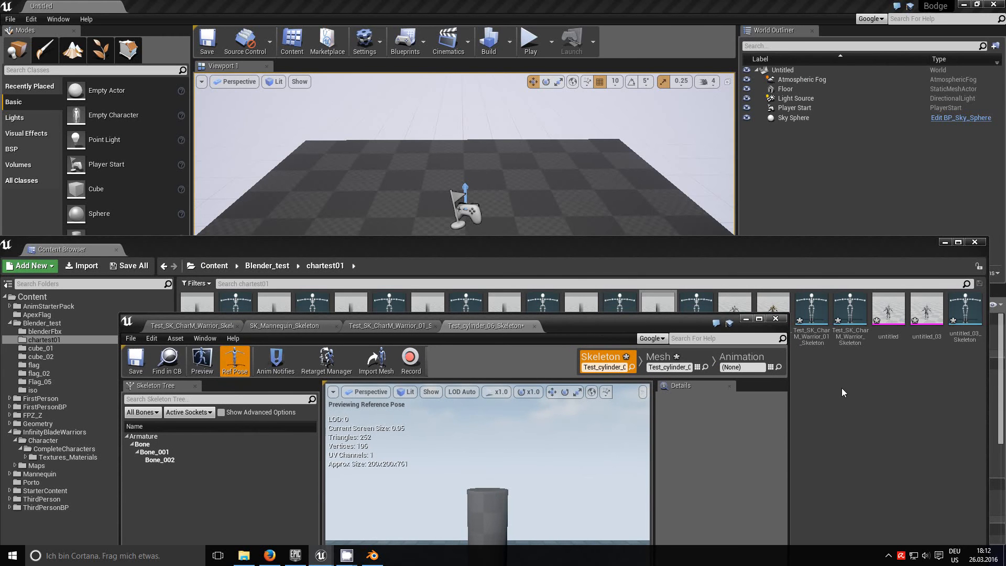
click(850, 405)
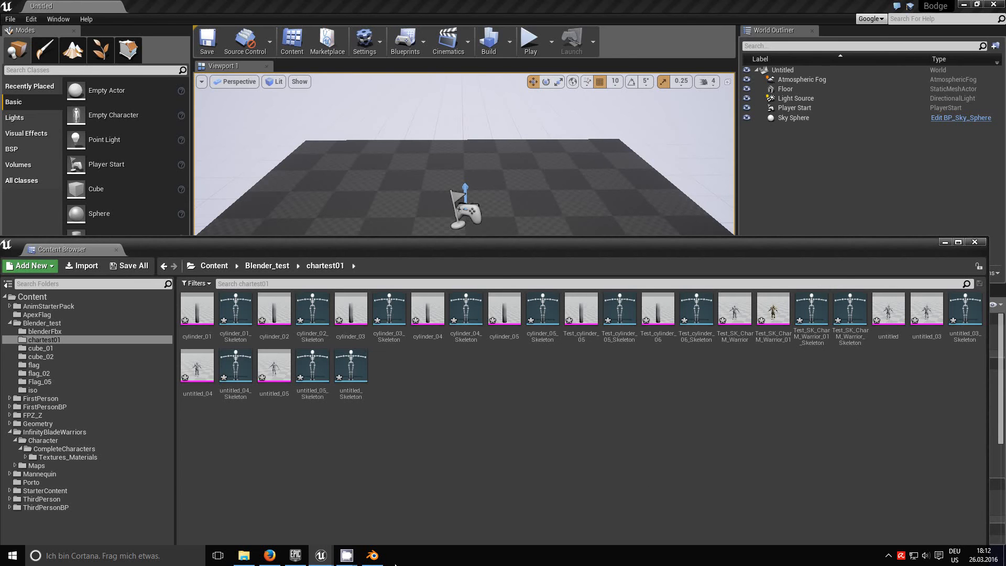
click(372, 555)
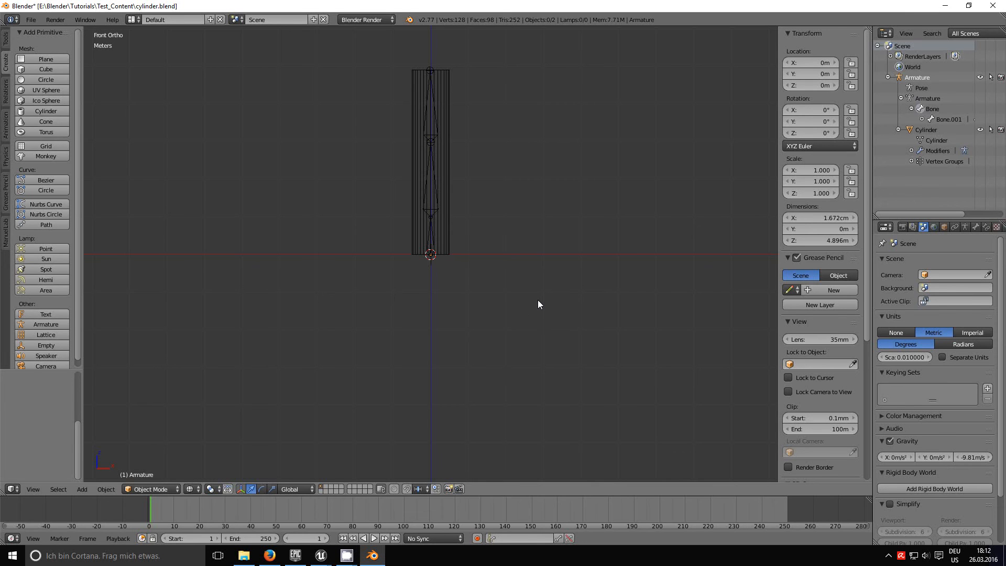
Step: Start a new scene from the default startup file in place of the cylinder file
middle_drag(538, 301, 502, 377)
click(31, 19)
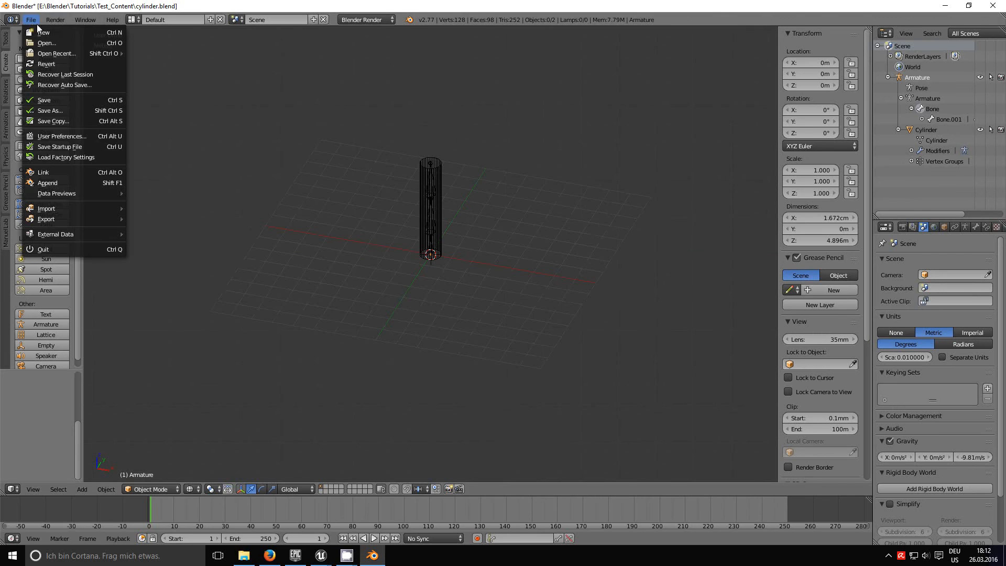
click(46, 33)
click(48, 43)
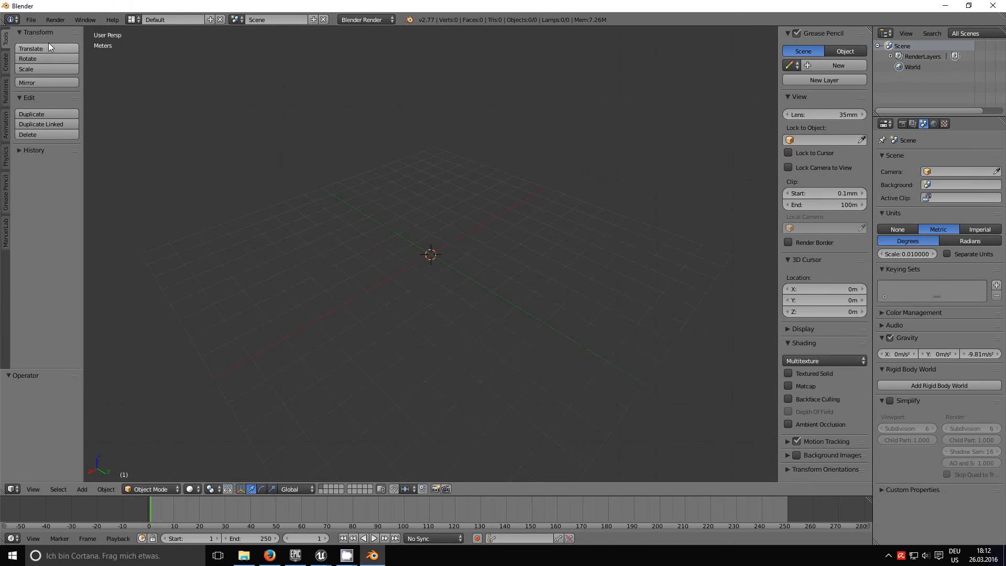
click(34, 21)
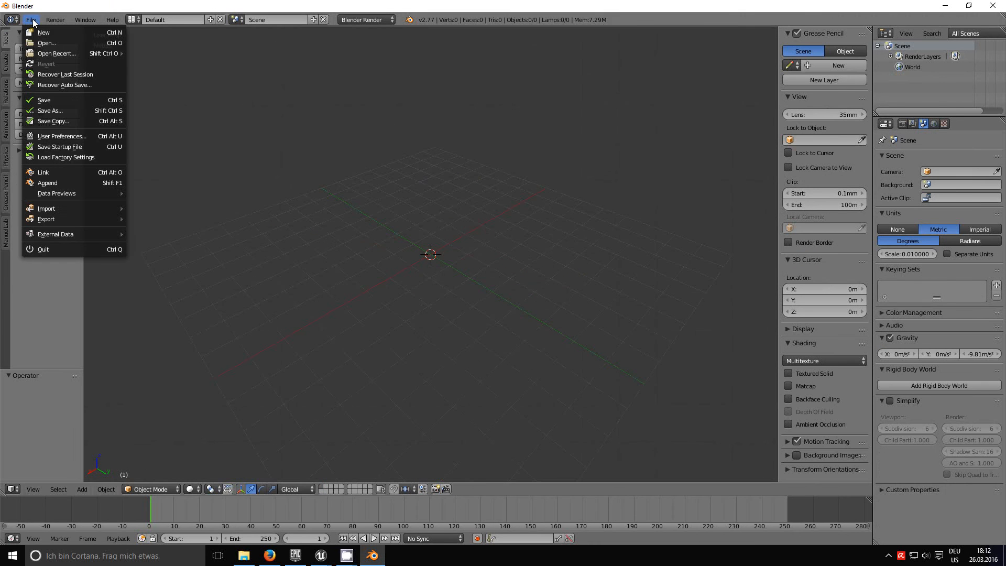
mouse_move(68, 209)
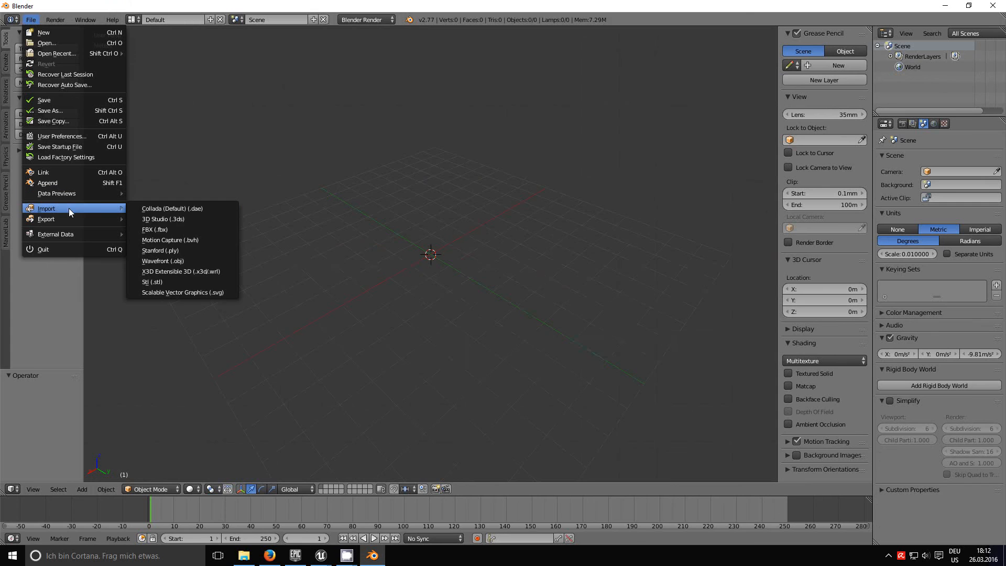
click(182, 209)
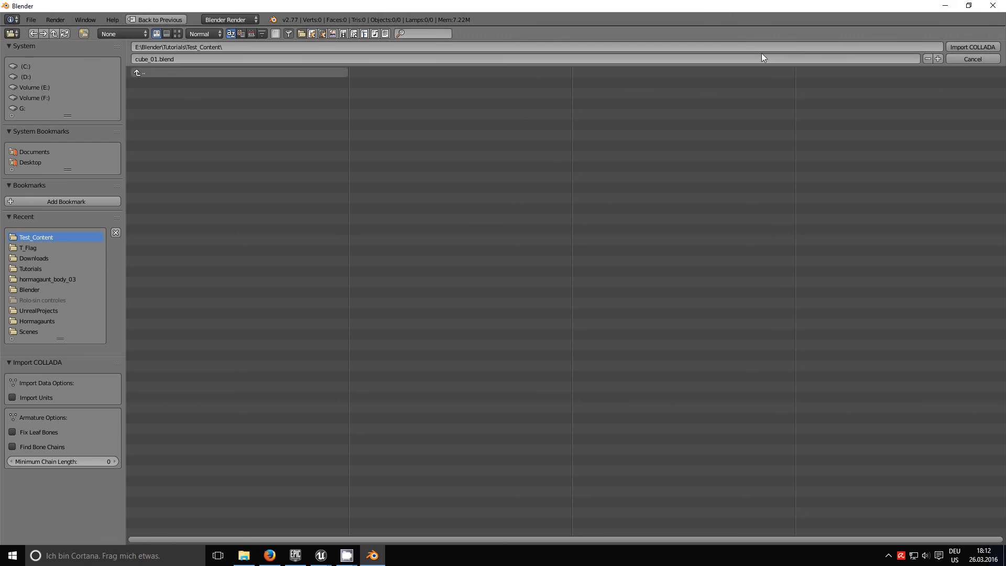
click(975, 57)
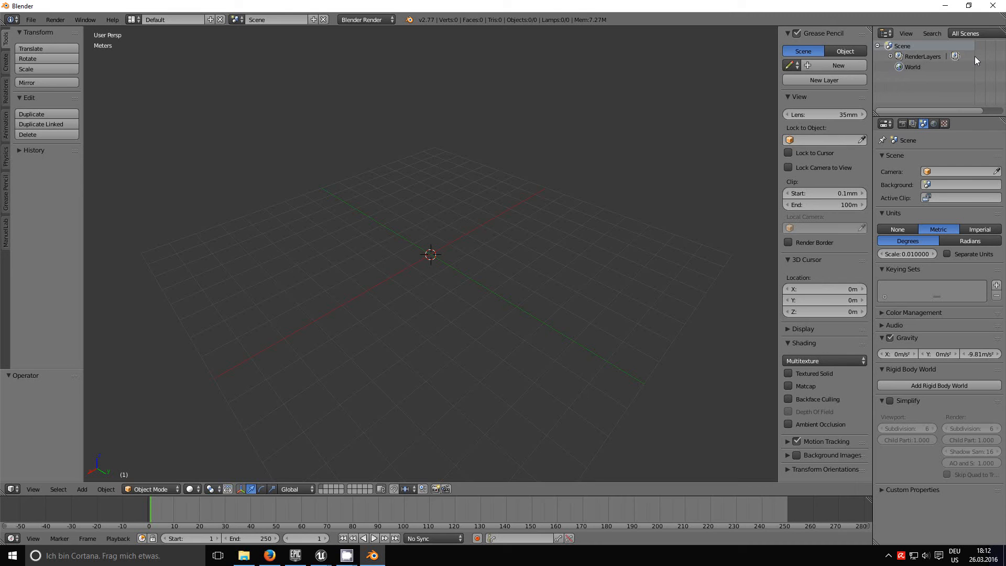
Step: Import SK_Mannequin.FBX from the Test_Content folder using the default FBX import settings
click(31, 19)
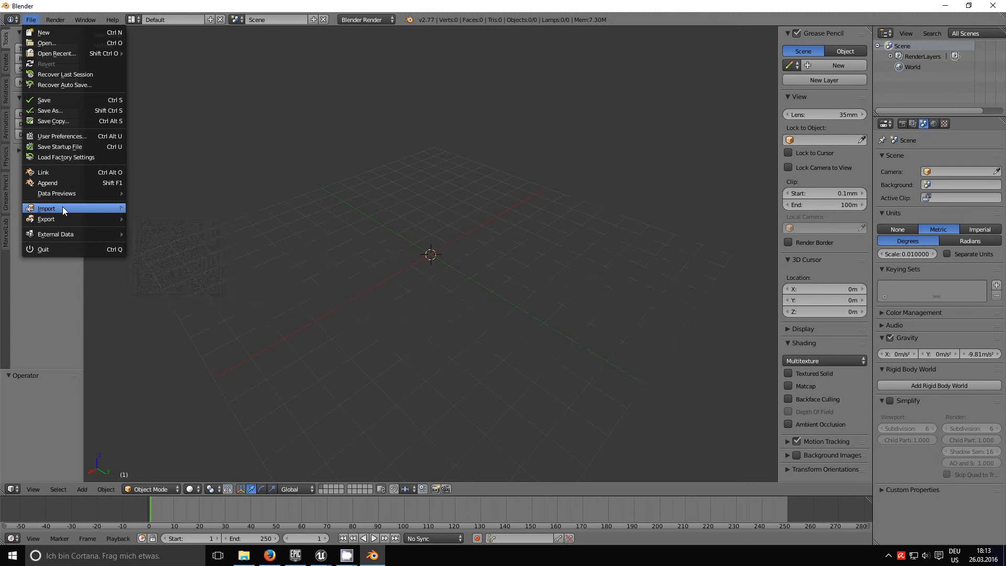
mouse_move(100, 208)
click(185, 228)
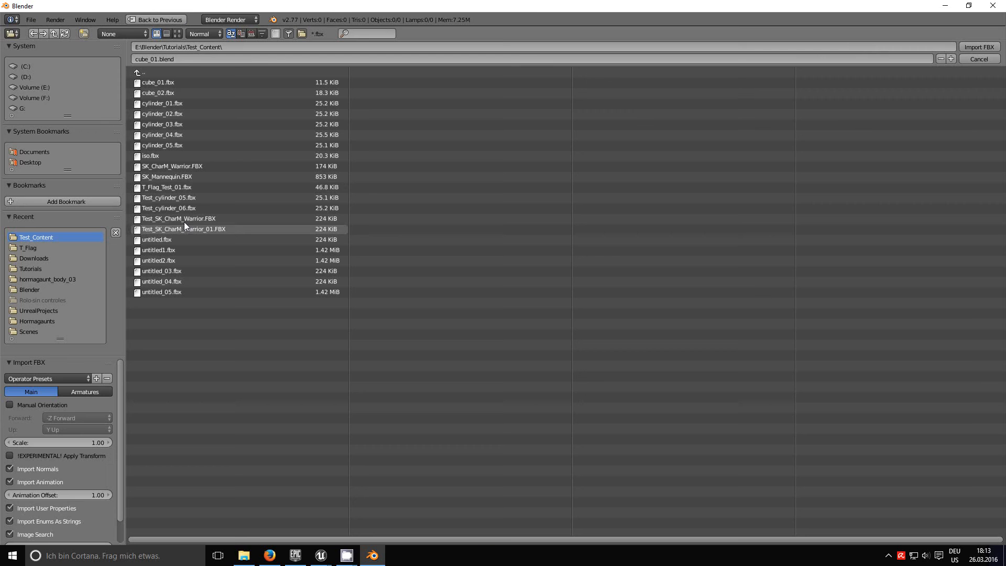
click(206, 179)
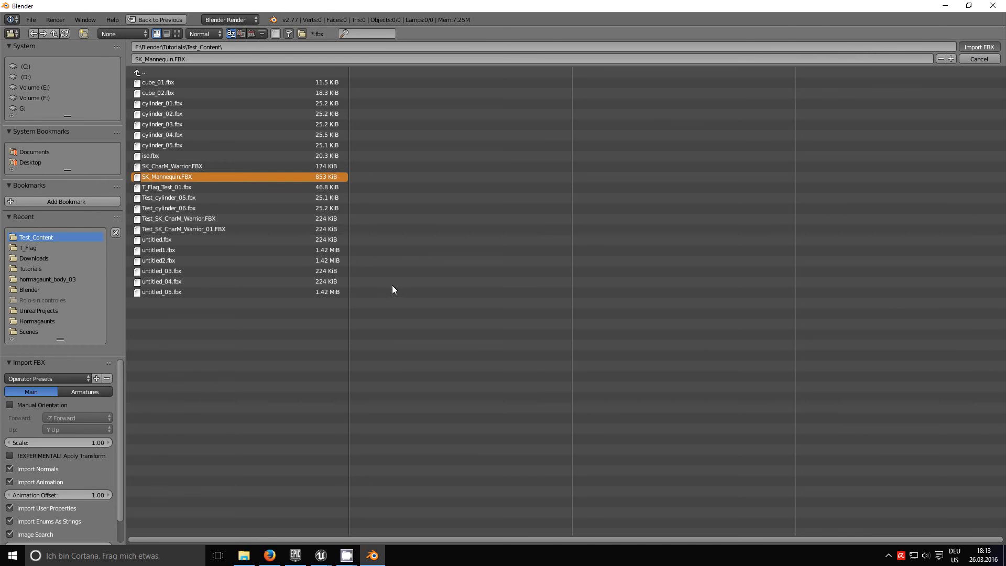
key(Return)
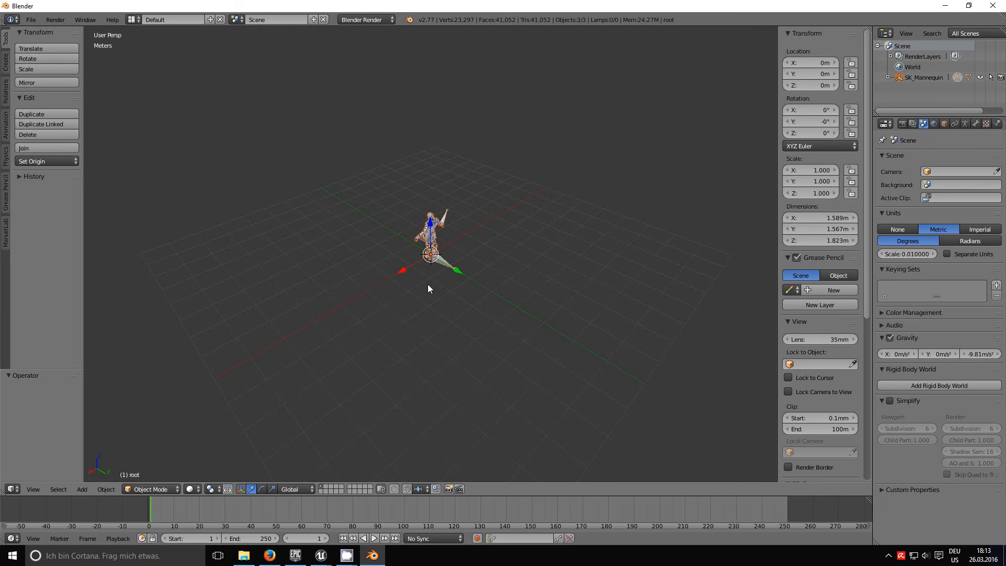
Step: Delete the SK_Mannequin parent empty, keeping the root armature and its mesh
middle_drag(363, 274, 538, 270)
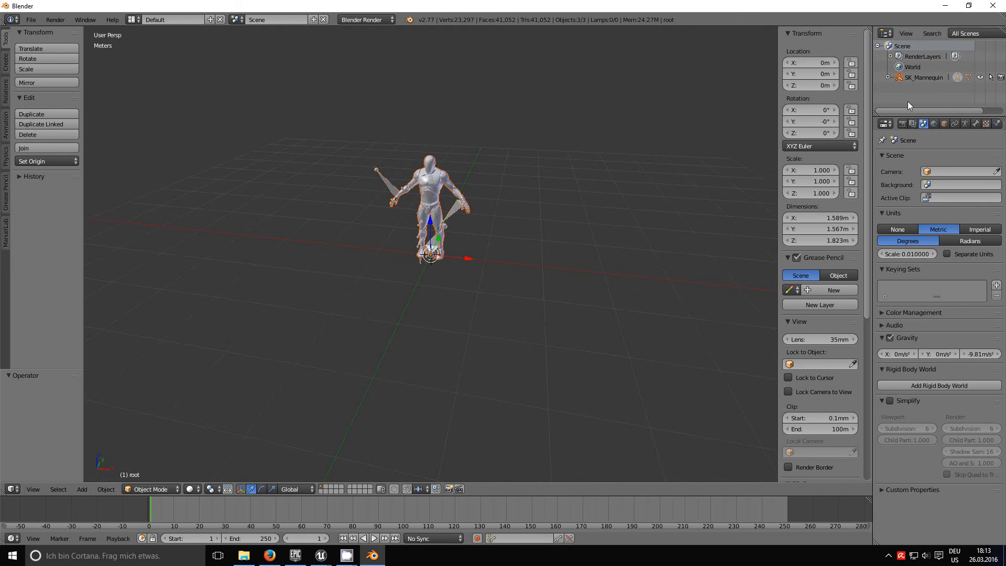
click(889, 77)
click(920, 78)
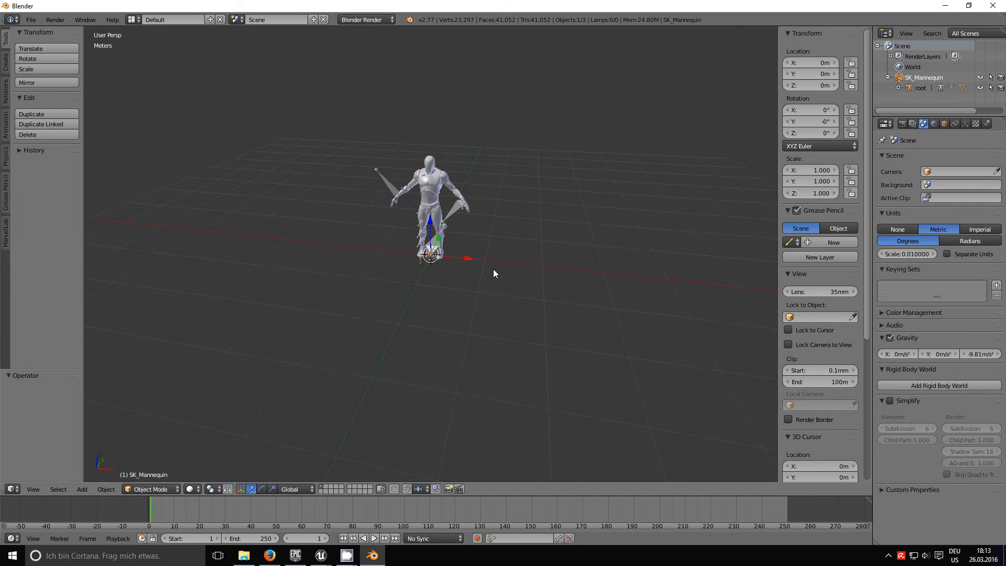
key(x)
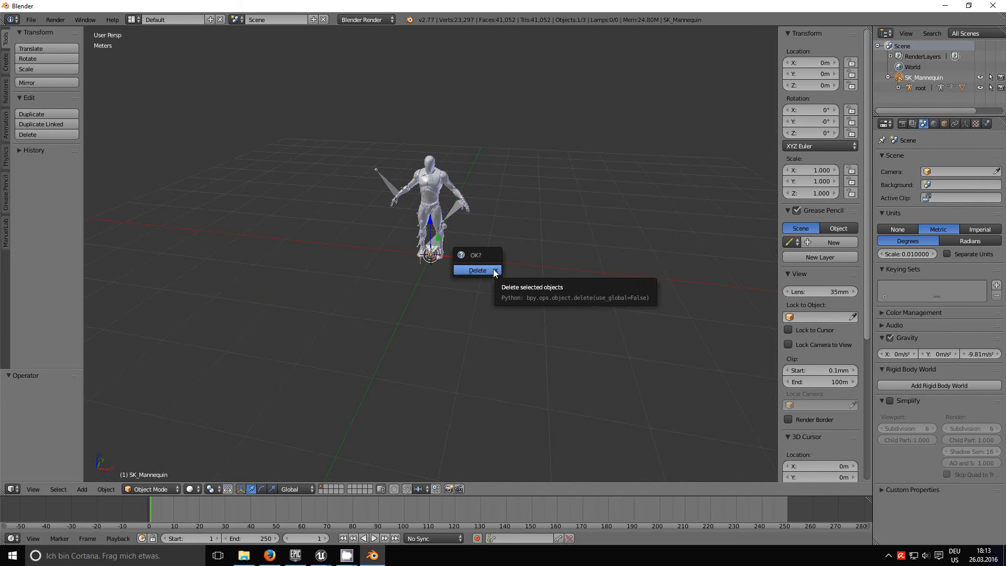
click(477, 271)
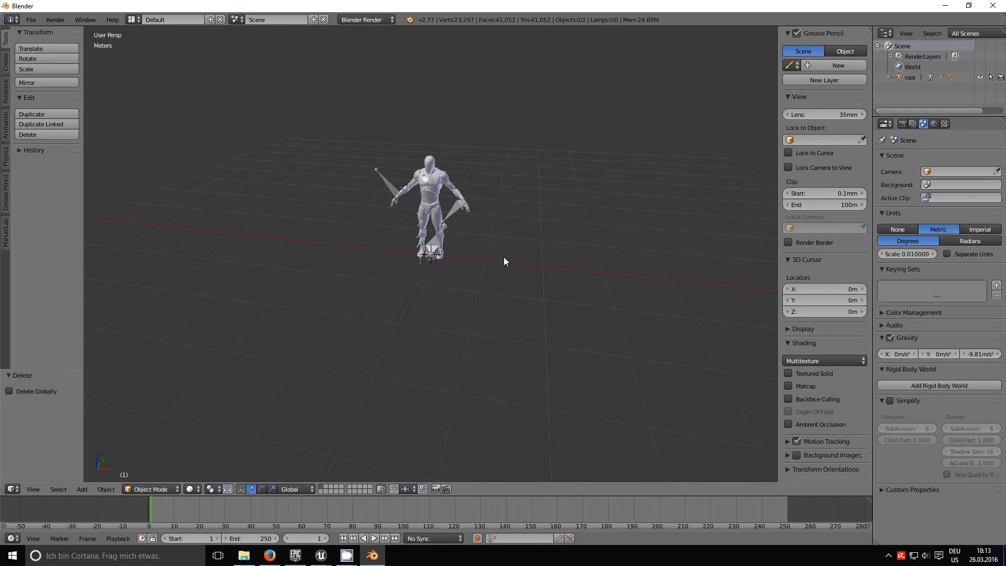
Step: Examine the hierarchy under the root armature, including its top-level bones and the SK_Mannequin.001 mesh
scroll(499, 231, up, 3)
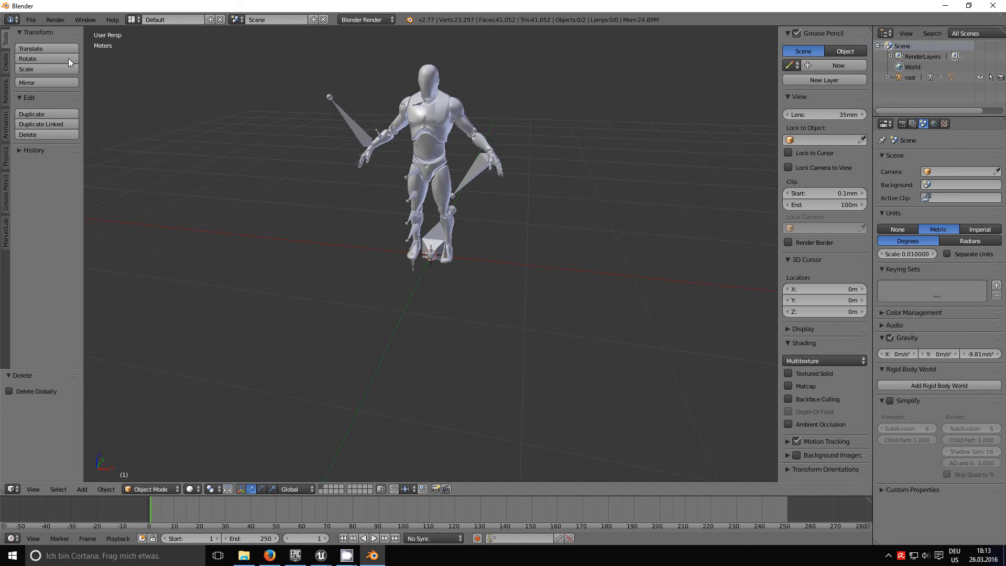
click(32, 22)
click(32, 22)
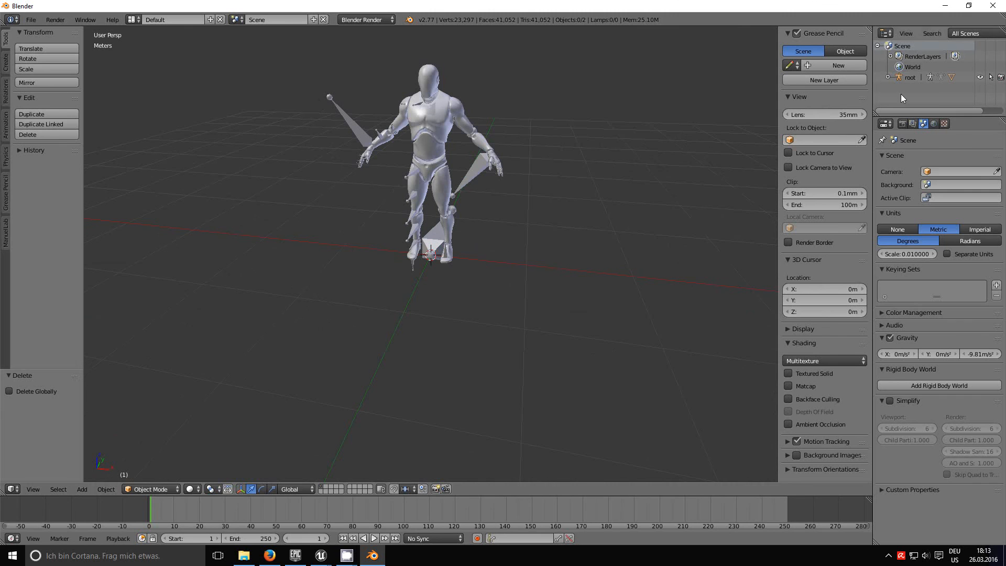
click(888, 78)
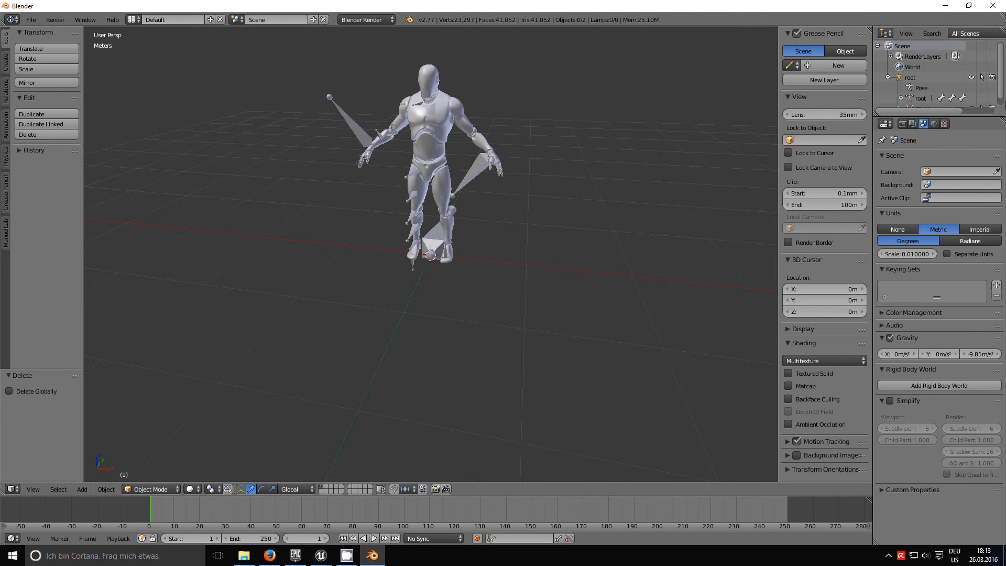
drag(988, 116, 943, 259)
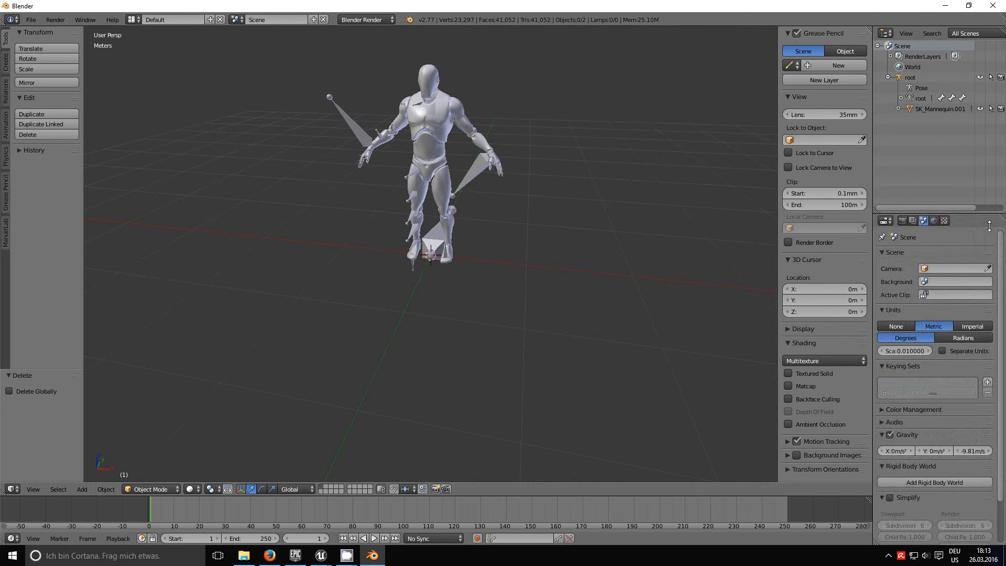
click(898, 108)
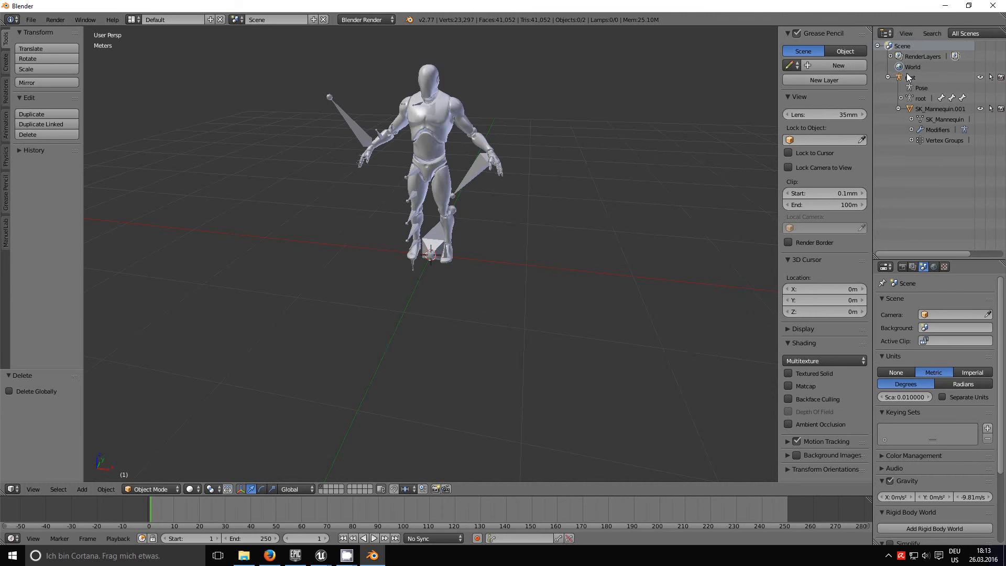
click(901, 98)
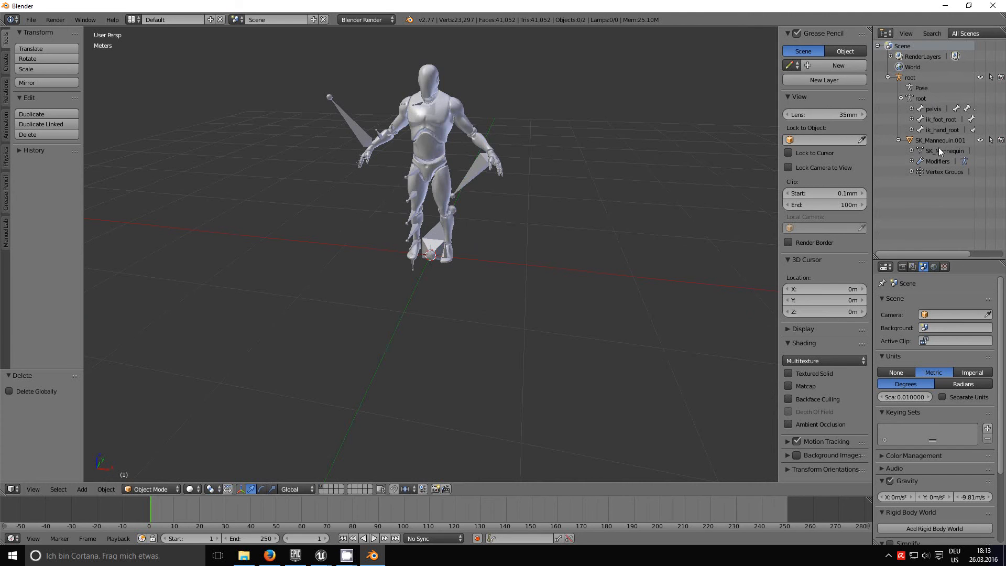
Step: Prepare an FBX export into the Test_Content folder with the file name Test_SK_Mannequin.FBX
click(28, 20)
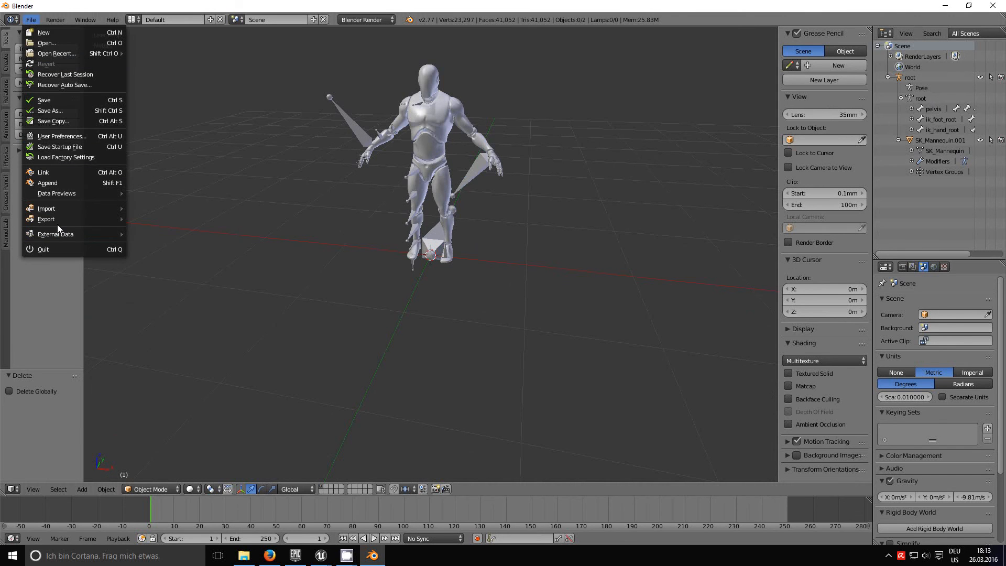
mouse_move(56, 220)
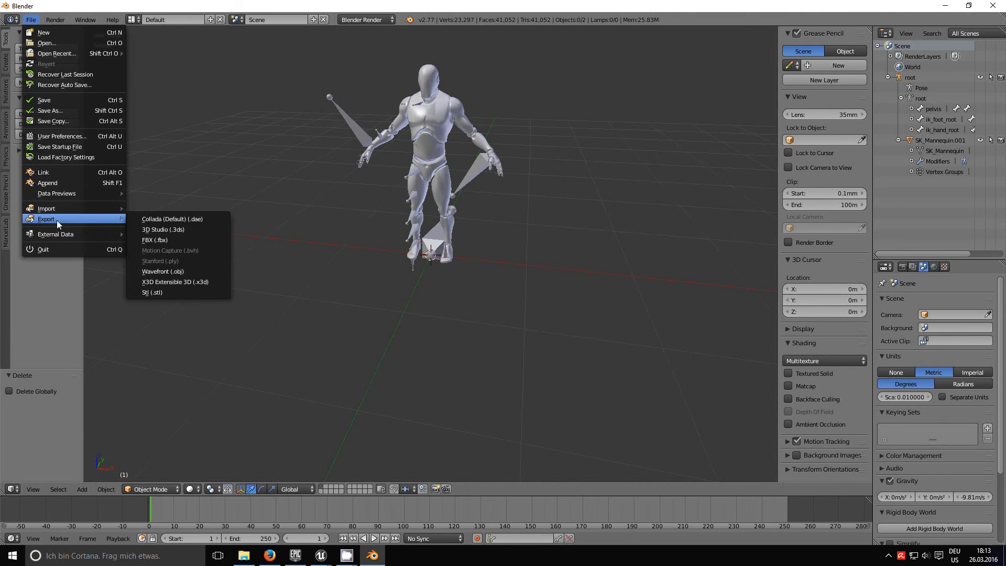
click(180, 242)
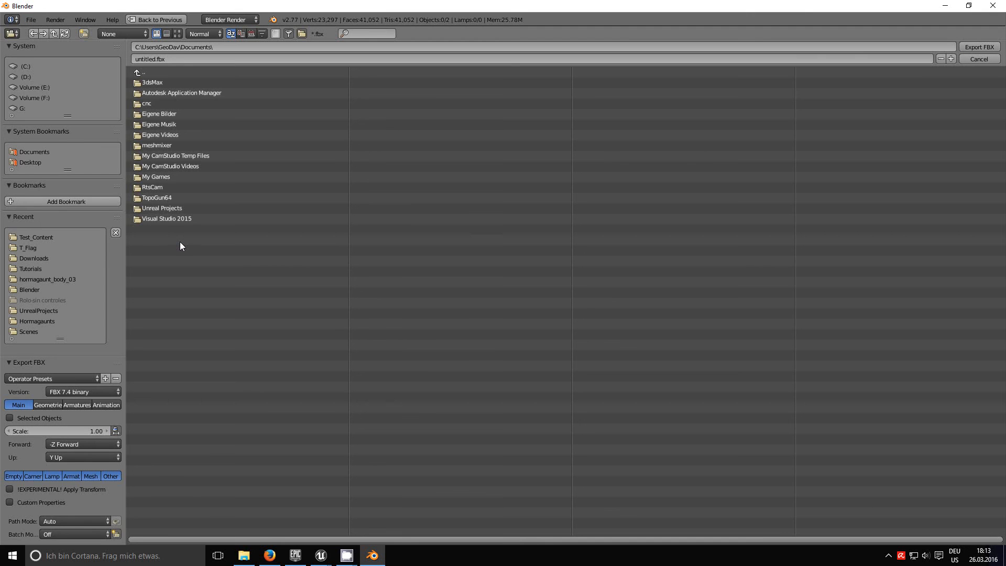
click(54, 237)
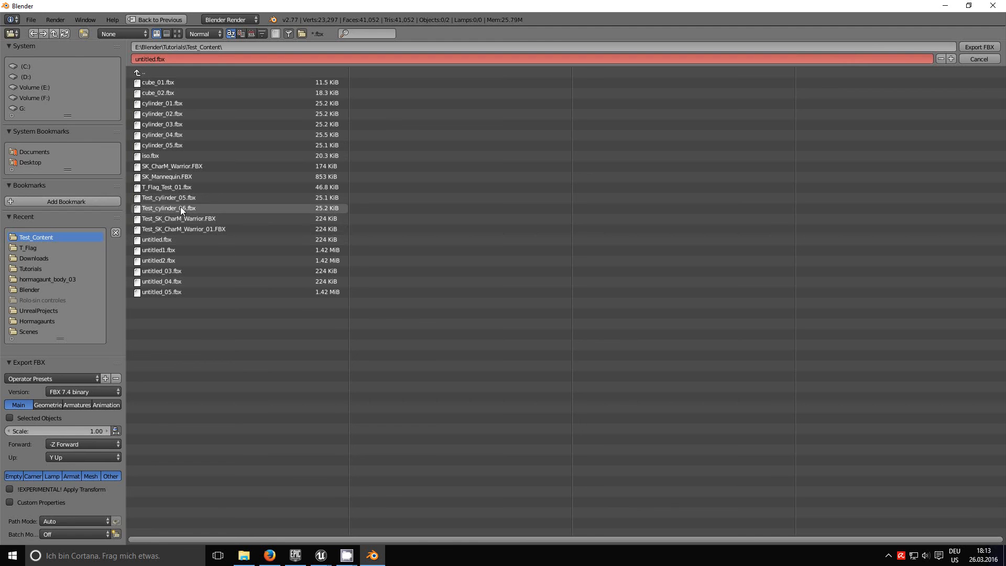
click(178, 177)
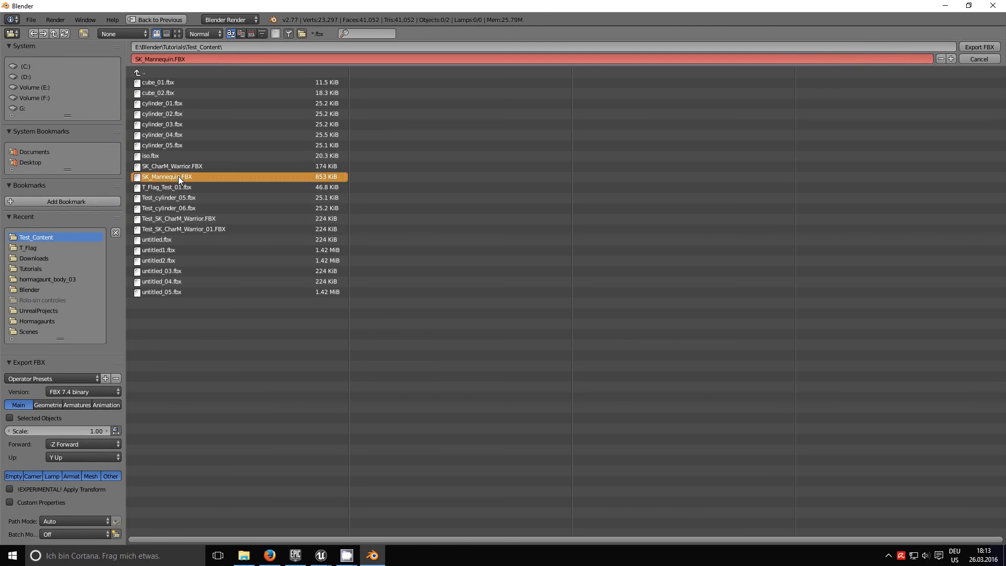
click(135, 62)
click(129, 59)
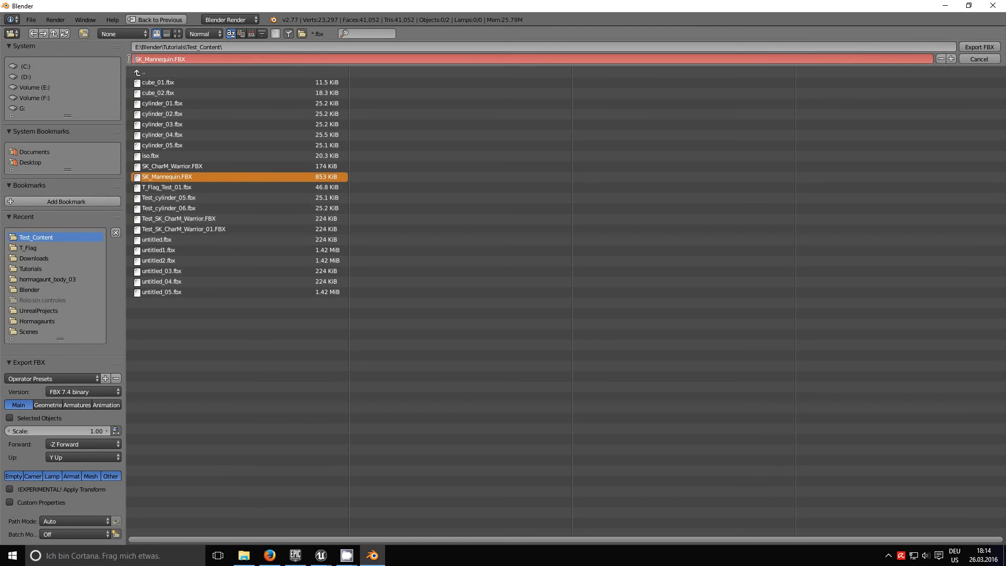
text(Test_)
Step: Set the export smoothing to Face, turn off Add Leaf Bones, and export the FBX file
click(47, 405)
click(79, 432)
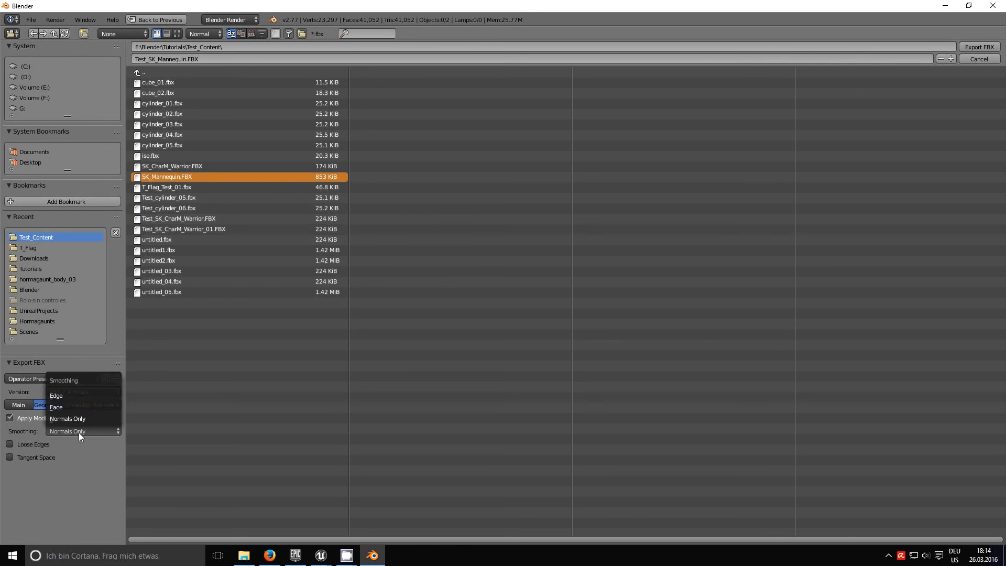
click(78, 409)
click(80, 406)
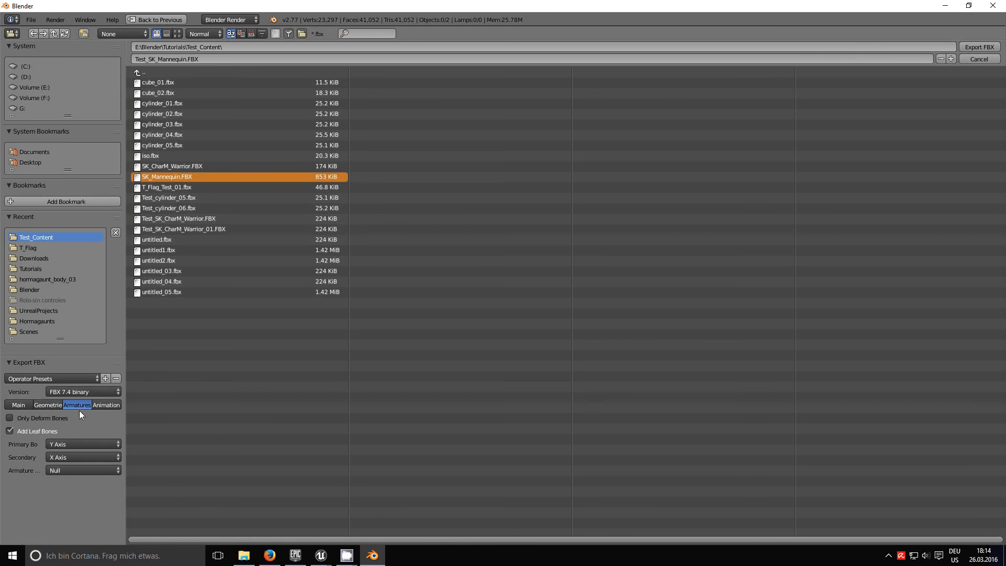
click(10, 431)
click(984, 46)
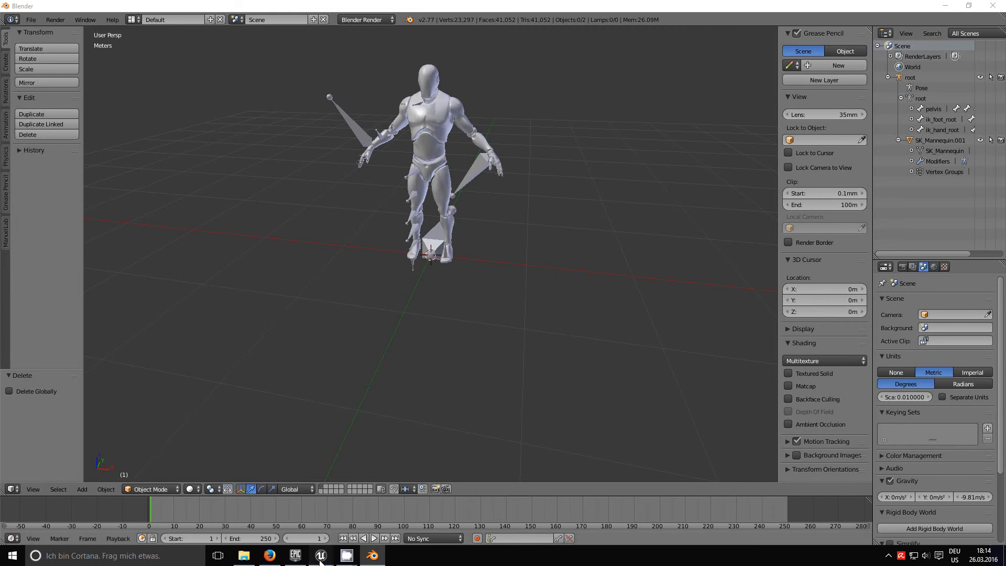
Step: Switch to Unreal Editor and import Test_SK_Mannequin.FBX into chartest01 as a skeletal mesh with no existing skeleton assigned
mouse_move(321, 560)
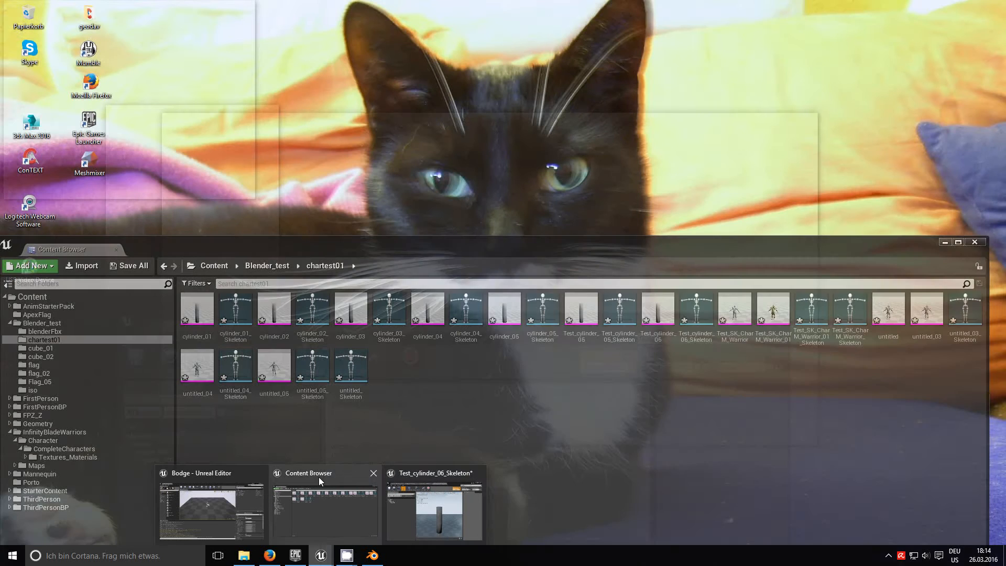
click(319, 477)
right_click(429, 365)
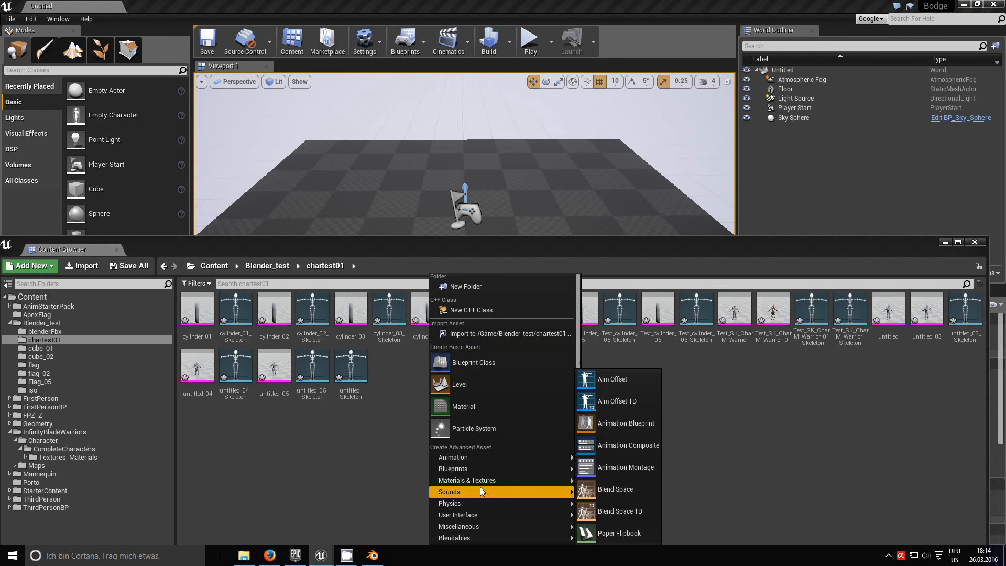
click(500, 334)
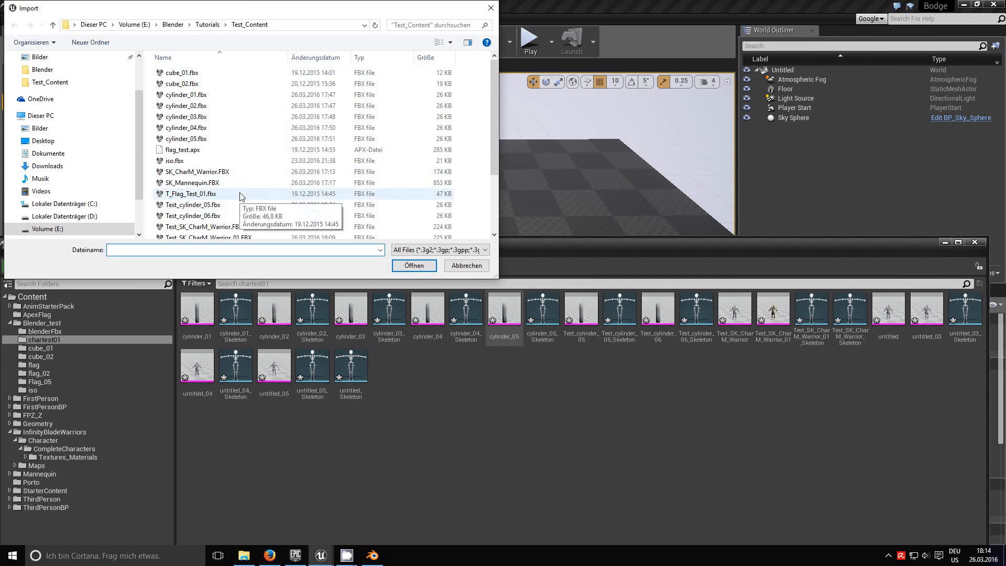
scroll(240, 196, down, 3)
click(226, 167)
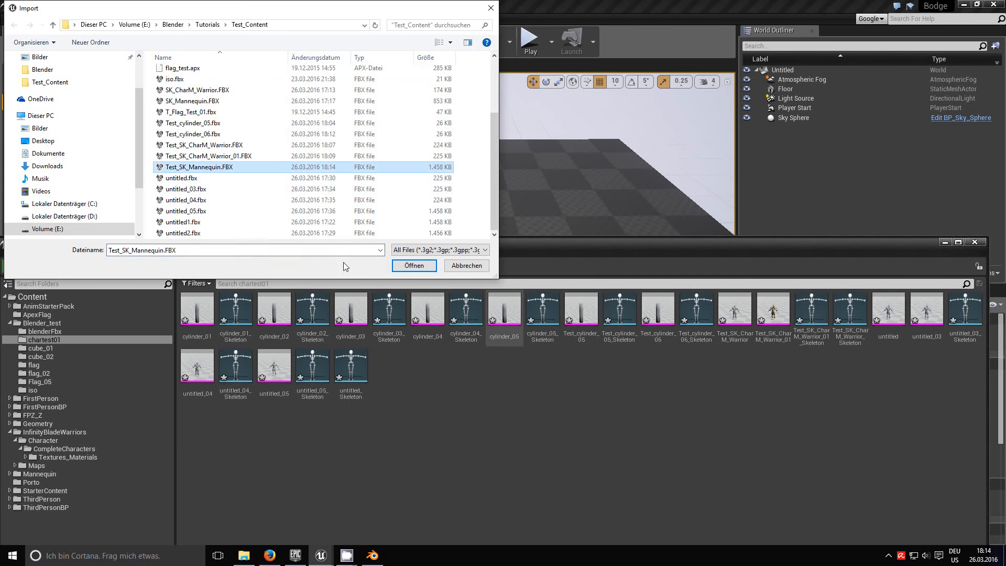
click(414, 266)
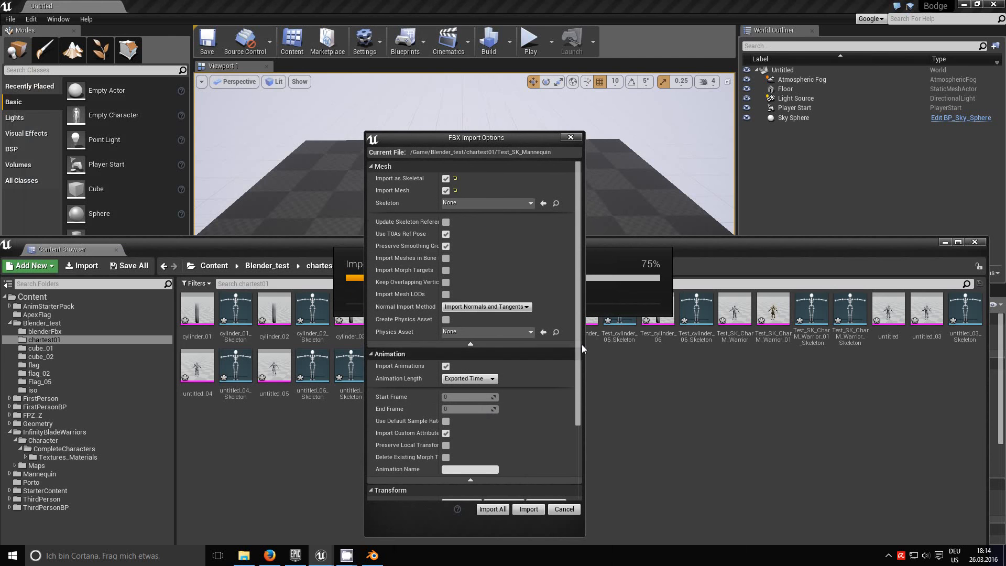
click(497, 510)
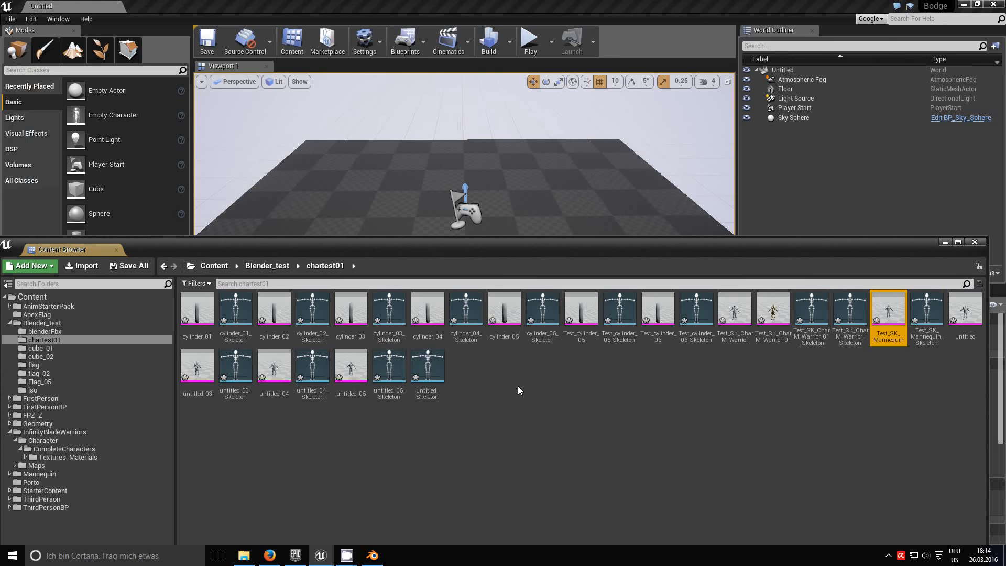
Step: Open the imported Test_SK_Mannequin mesh and examine its skeleton tree from the root and pelvis bones down, then close its editor
double_click(890, 310)
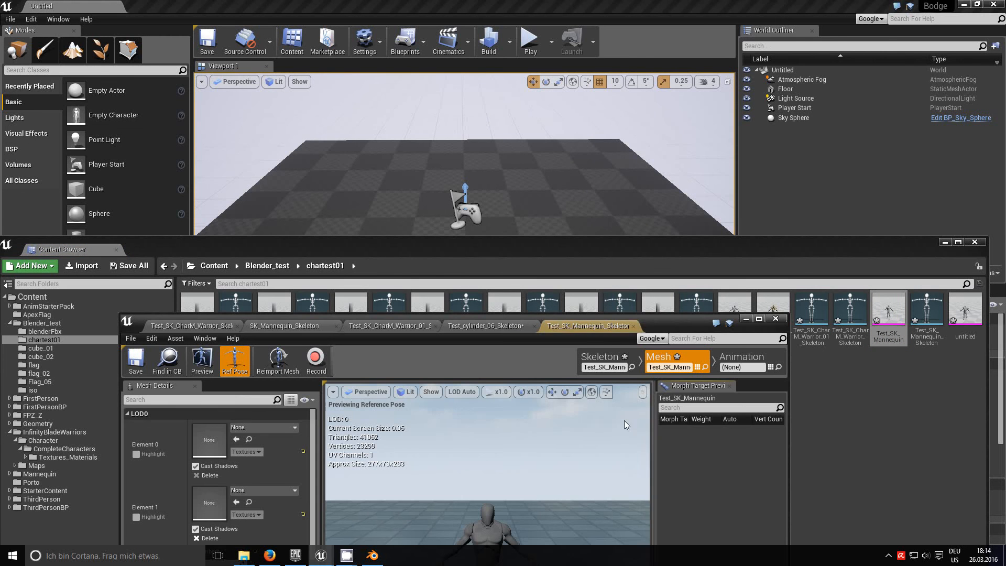
drag(652, 331, 638, 117)
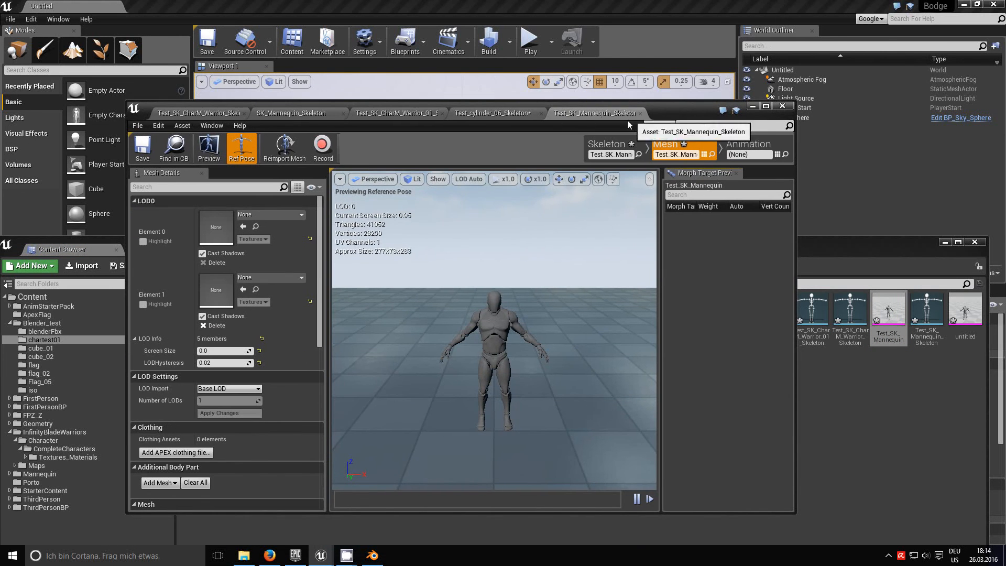
click(608, 144)
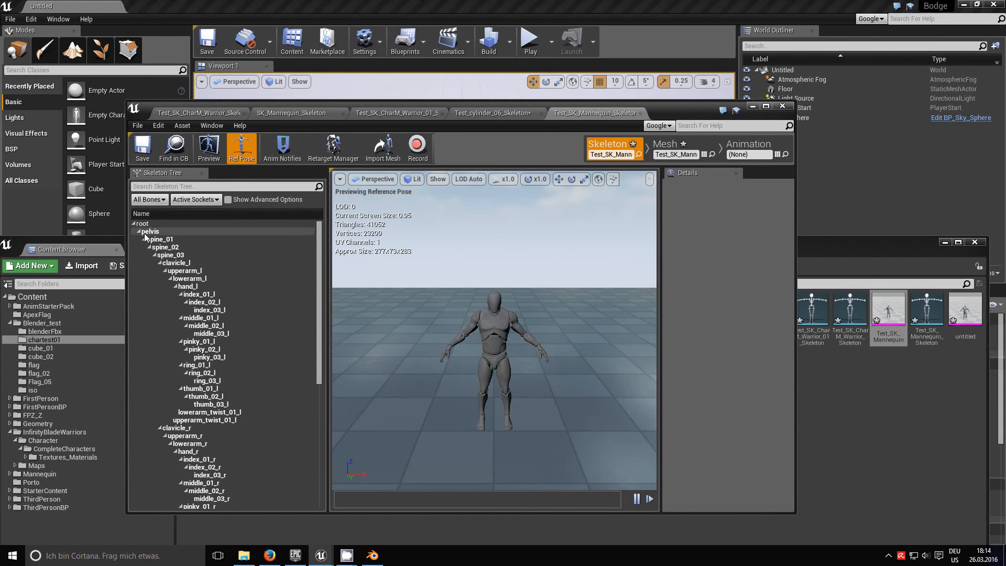
scroll(312, 293, down, 5)
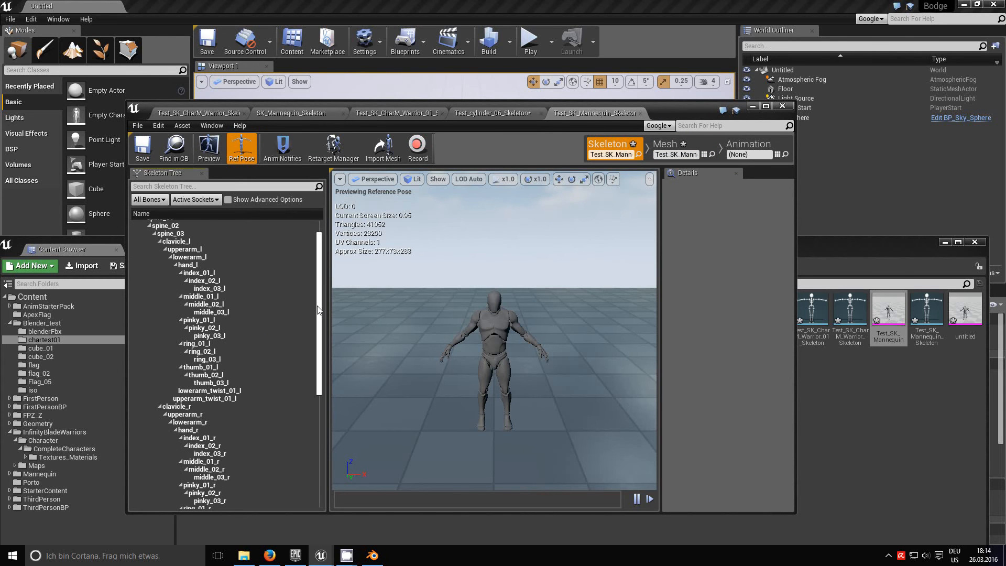
scroll(312, 268, up, 5)
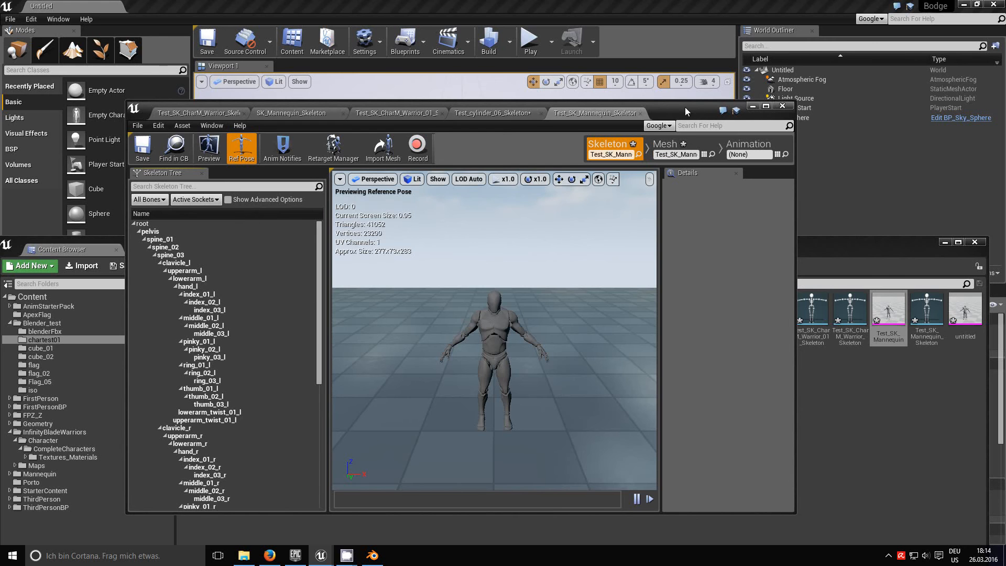
click(782, 106)
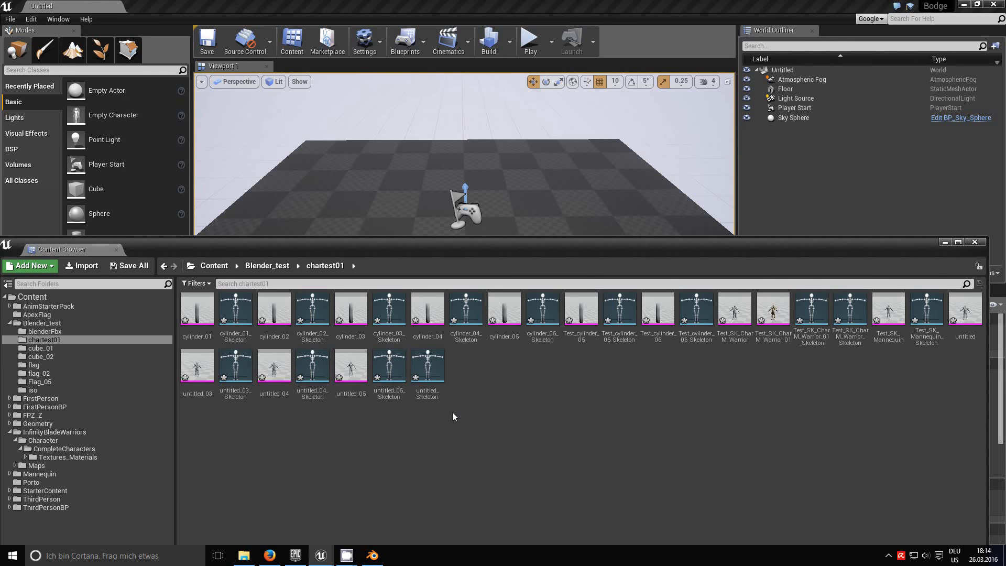
Step: Switch to Blender and put the mannequin's root armature into Pose Mode
click(372, 557)
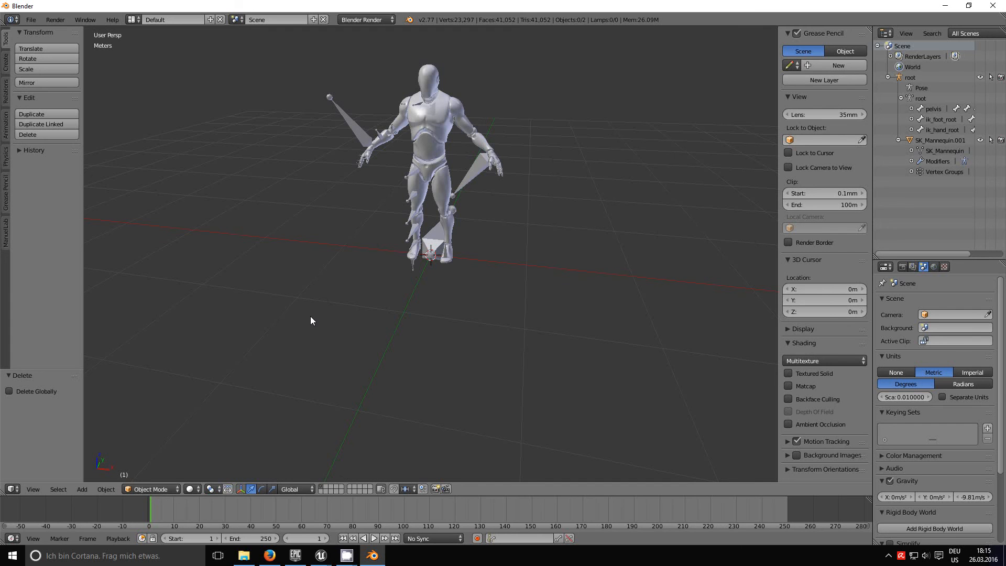
right_click(433, 254)
click(152, 488)
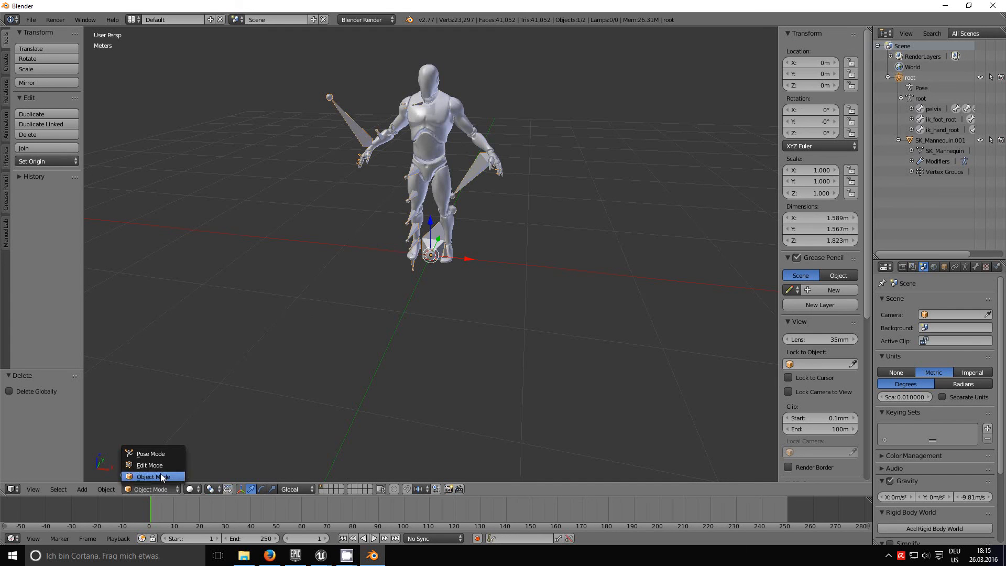
click(158, 453)
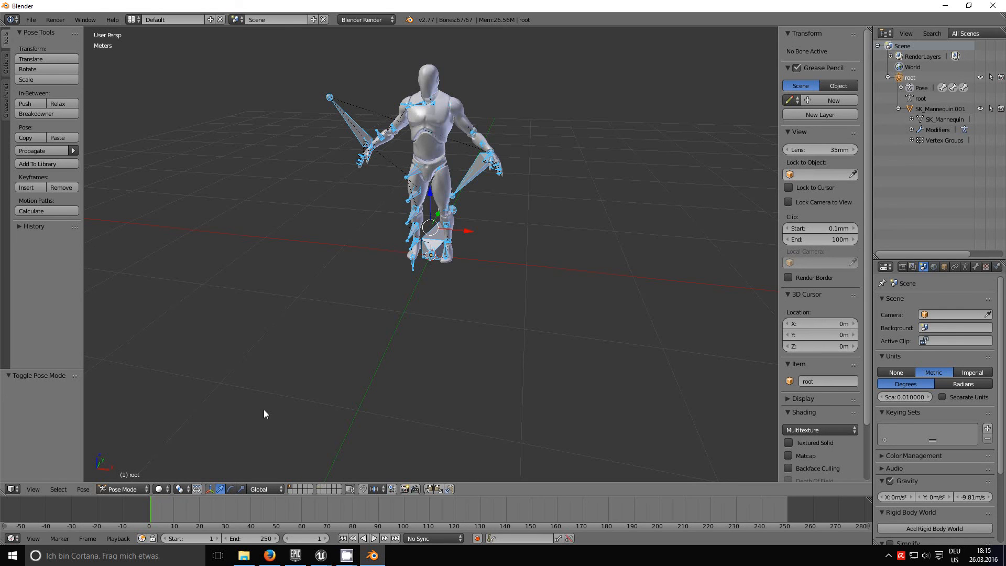
Step: Choose the LocRotScale keying set, enable automatic keyframing, and insert keyframes for all bones at frame 1
click(497, 540)
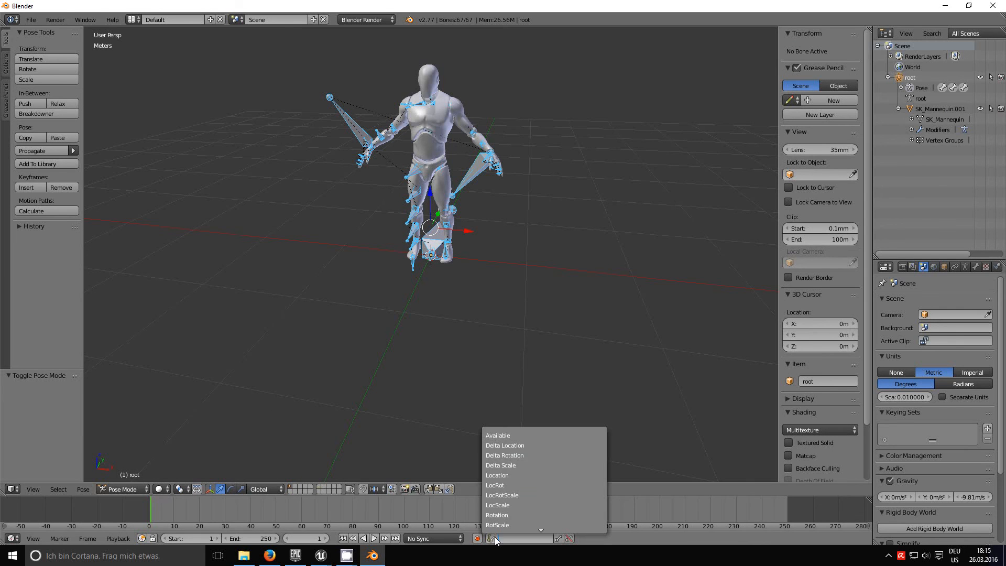
click(511, 497)
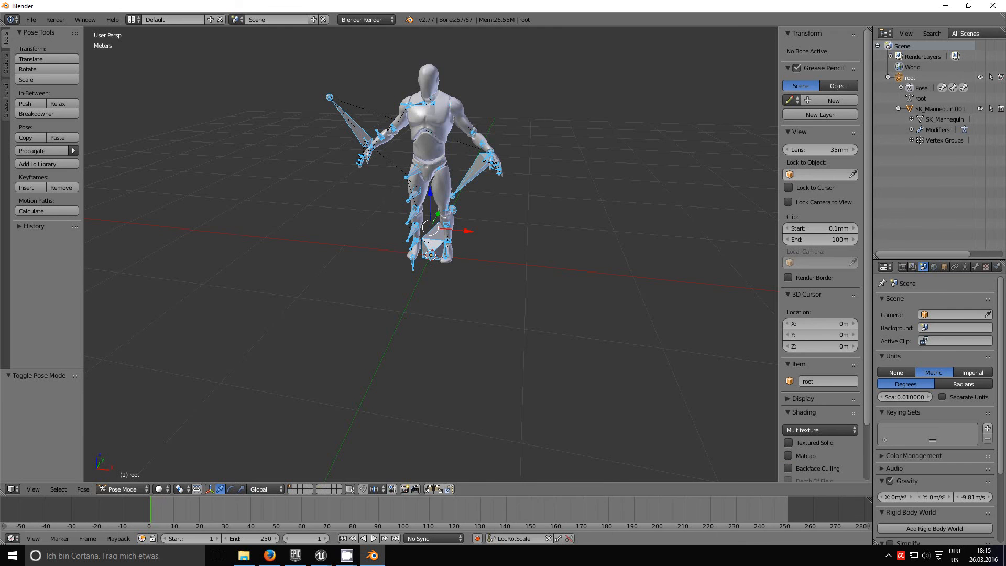
click(477, 539)
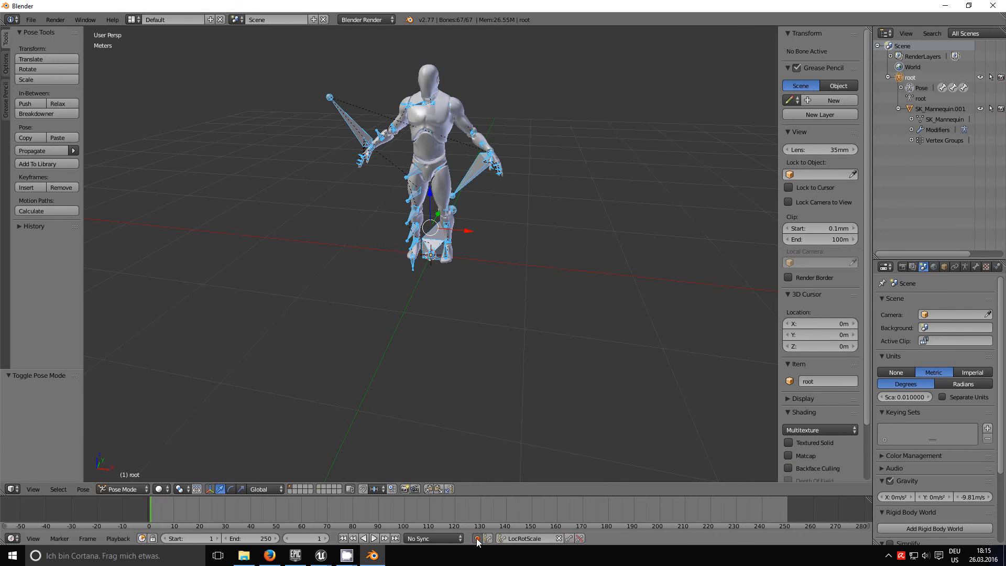
click(569, 538)
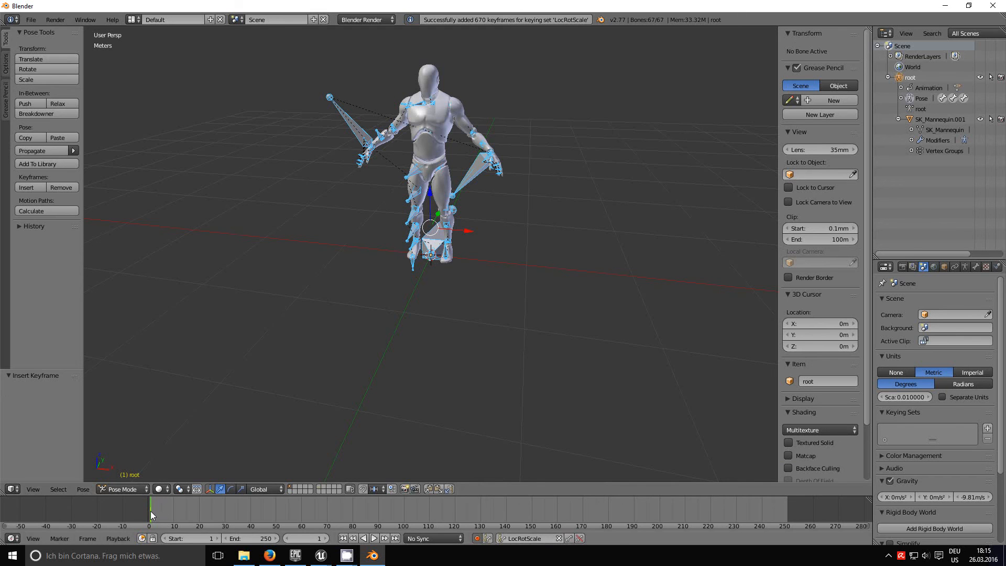
Step: Go to frame 100 and insert LocRotScale keyframes for all bones there
key(alt+a)
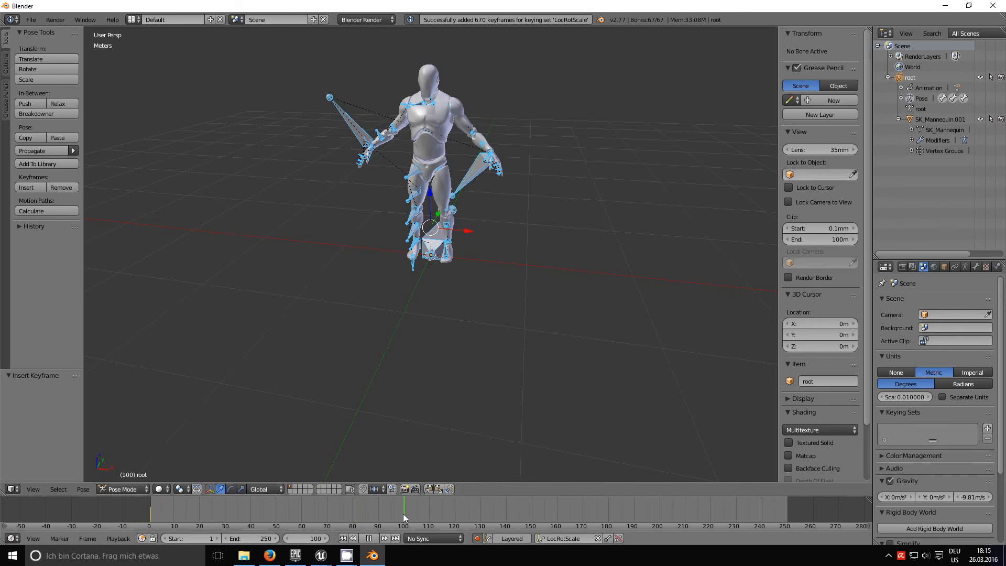
key(Escape)
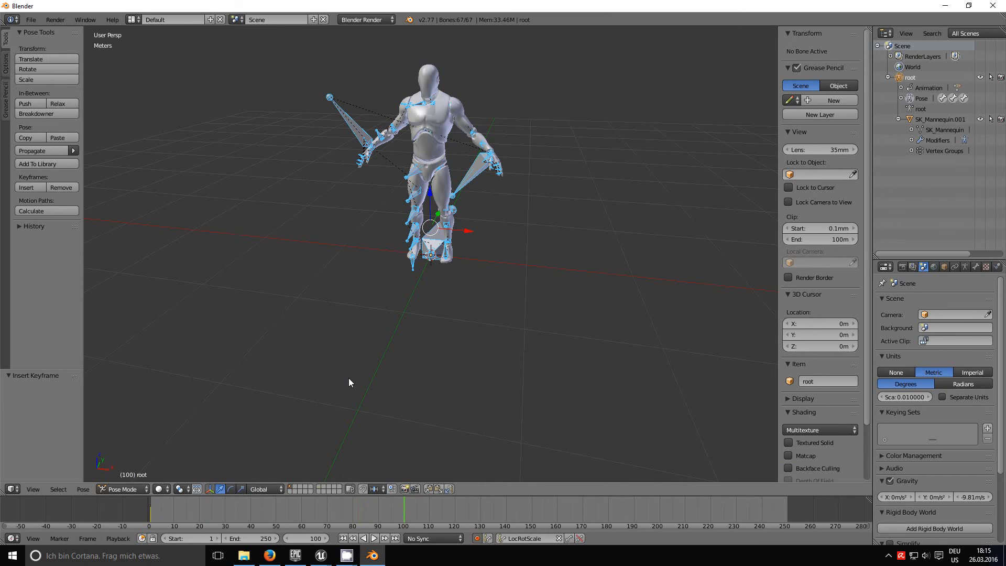
click(569, 538)
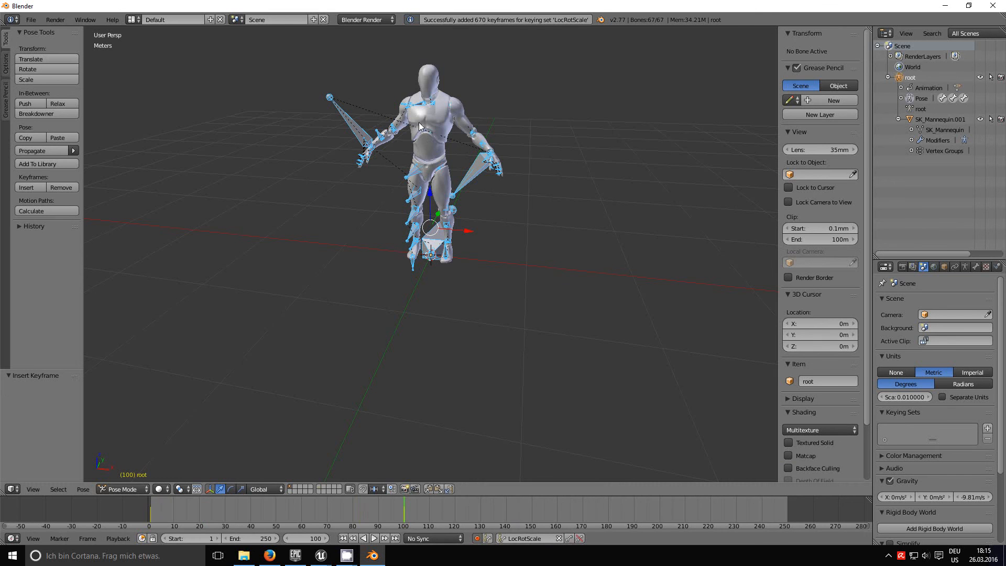
Step: In front orthographic view, raise the upperarm_r bone by rotating it about 83° and insert a LocRotScale keyframe at frame 100
scroll(435, 69, up, 2)
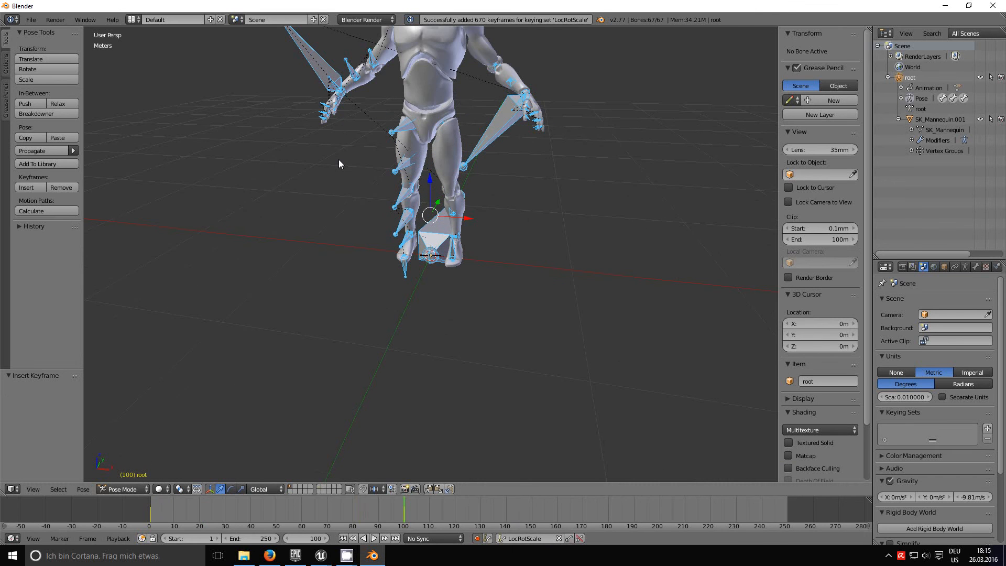
key(KP_1)
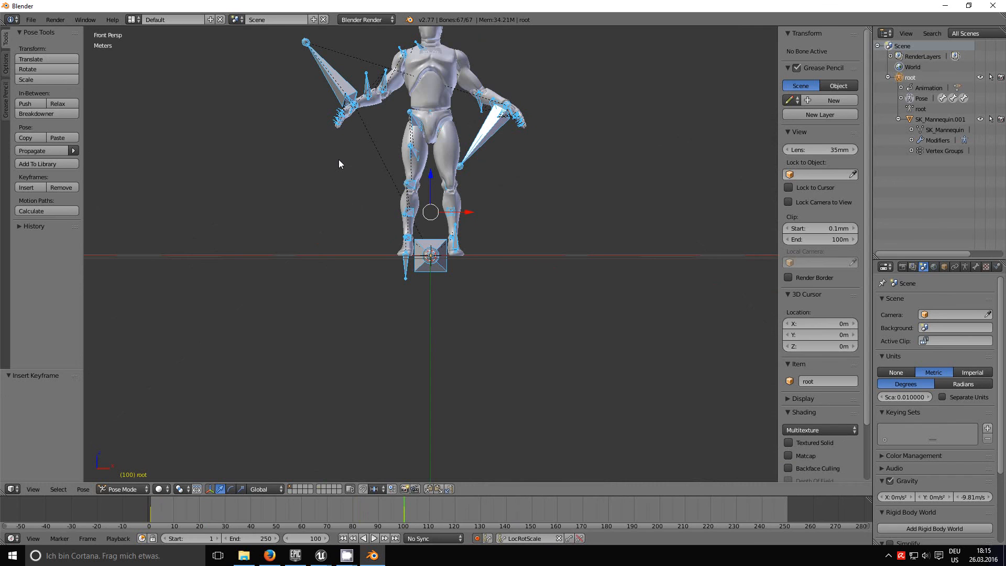
shift+middle_drag(347, 155, 363, 299)
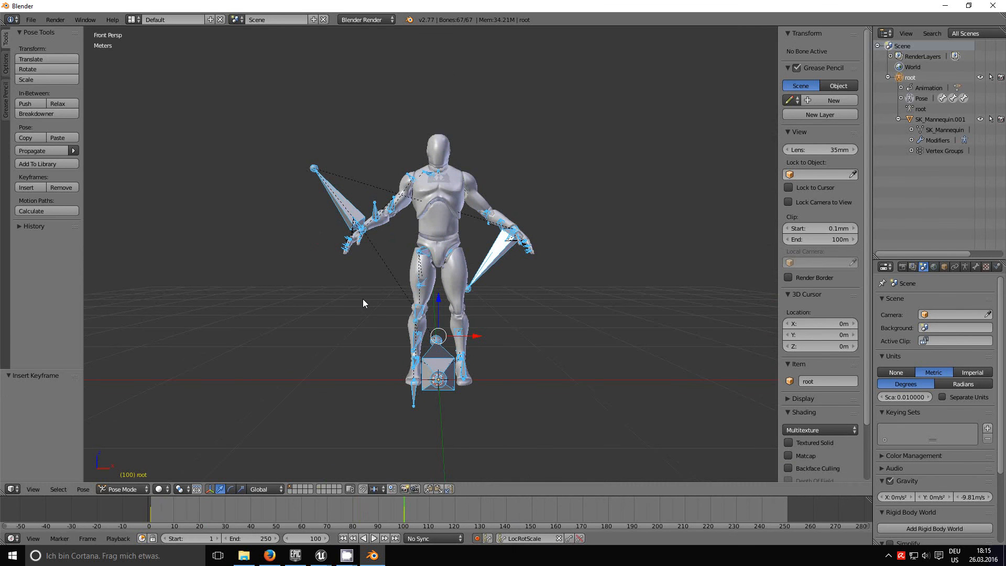
key(KP_5)
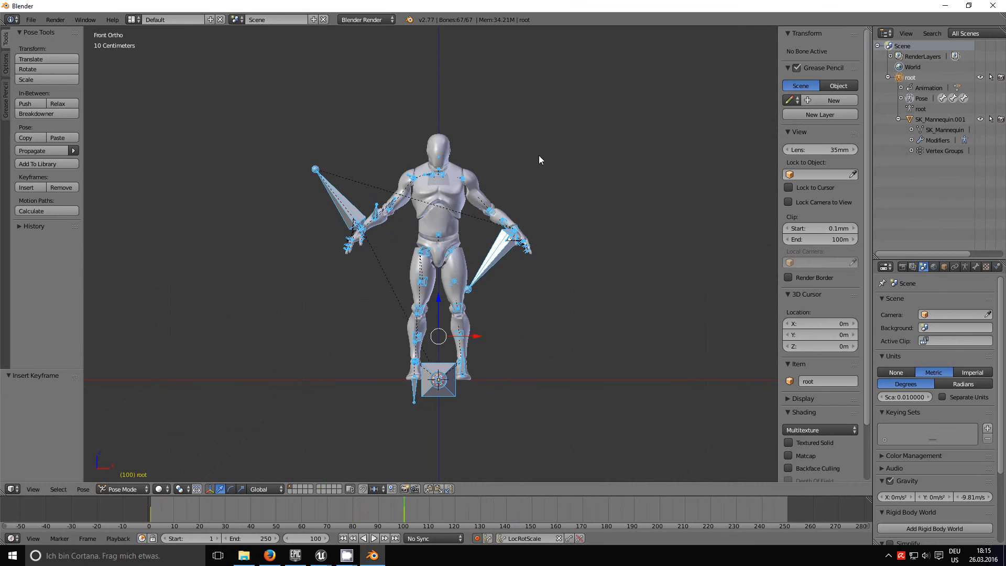
scroll(422, 196, up, 5)
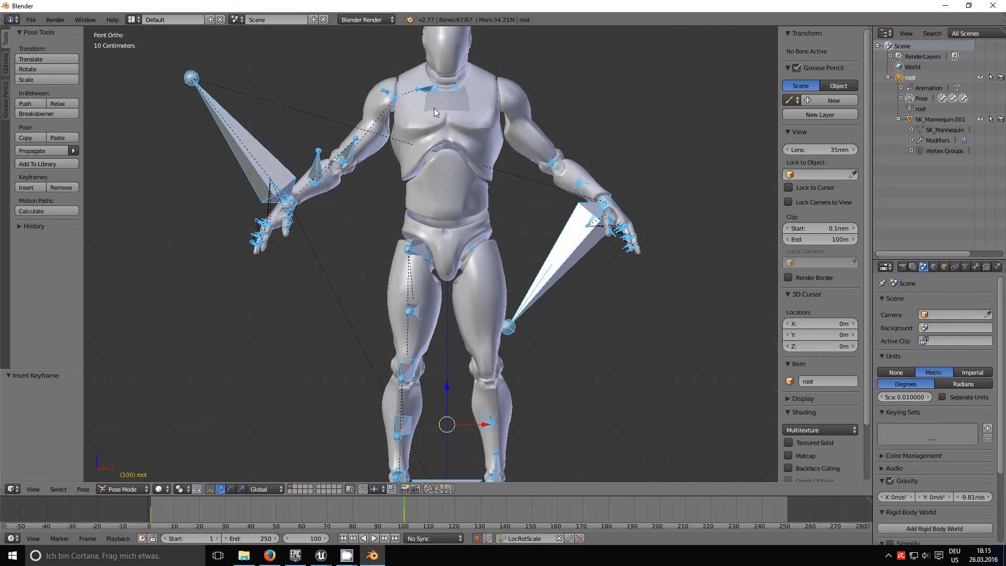
right_click(426, 91)
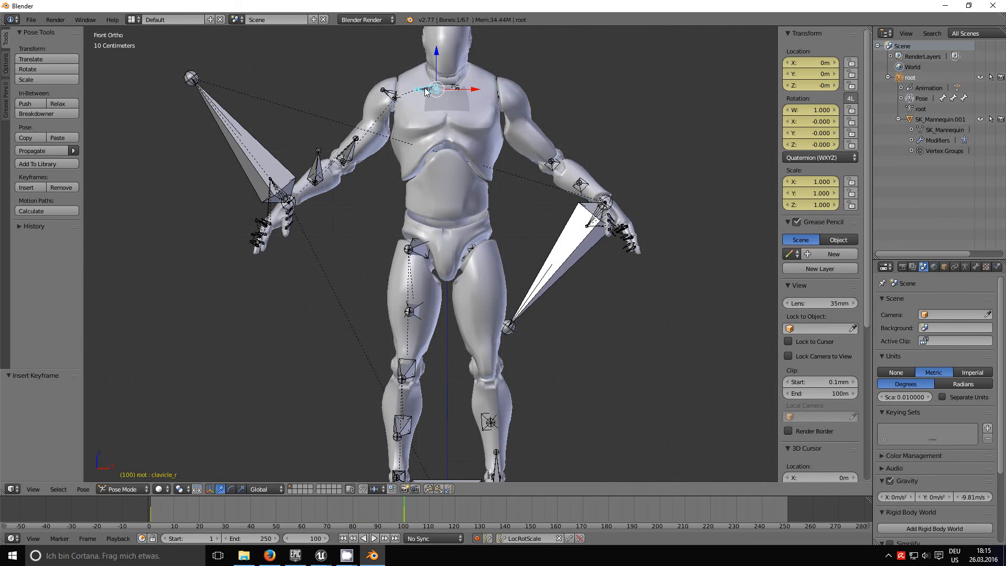
right_click(395, 97)
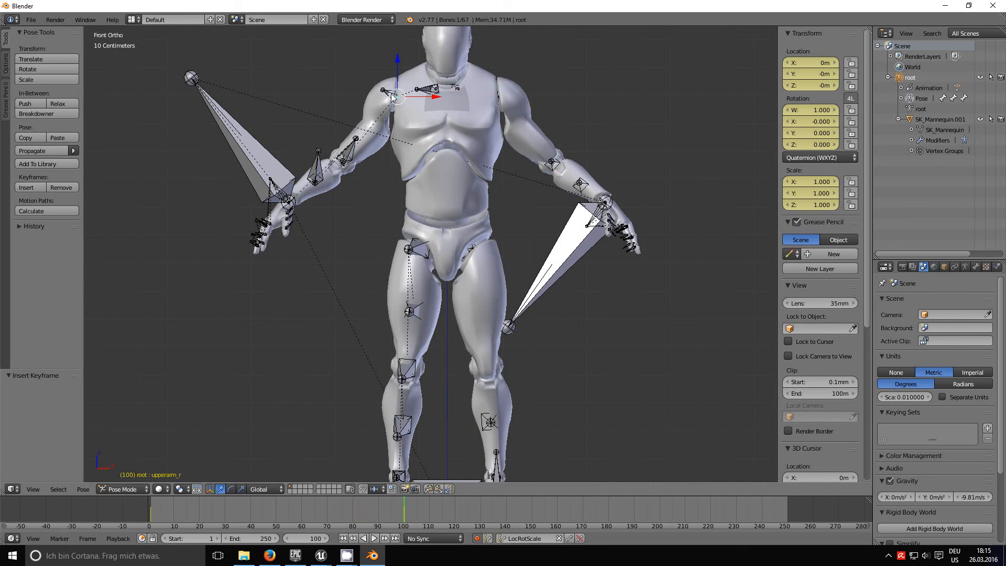
right_click(393, 97)
right_click(397, 101)
key(r)
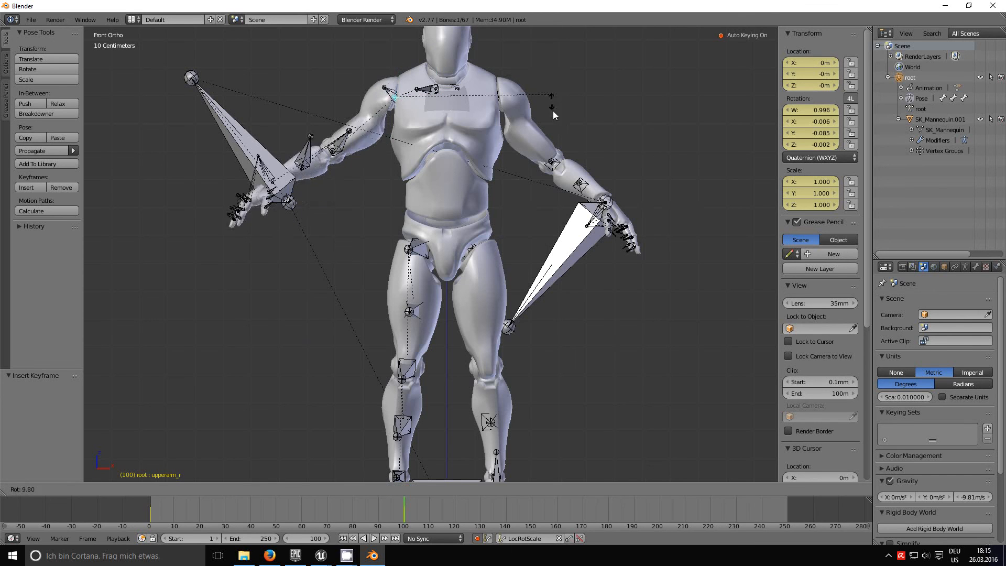
click(451, 265)
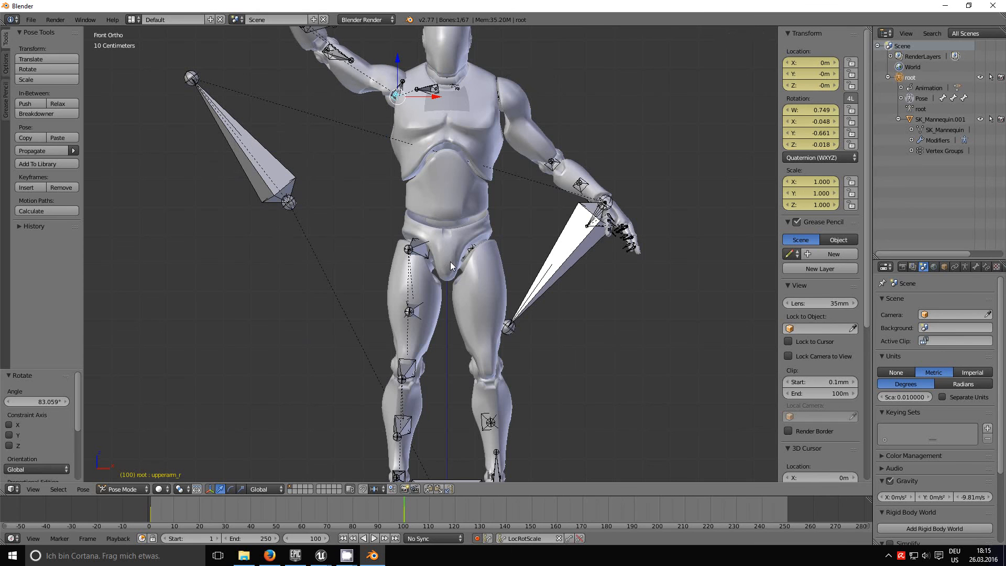
click(570, 539)
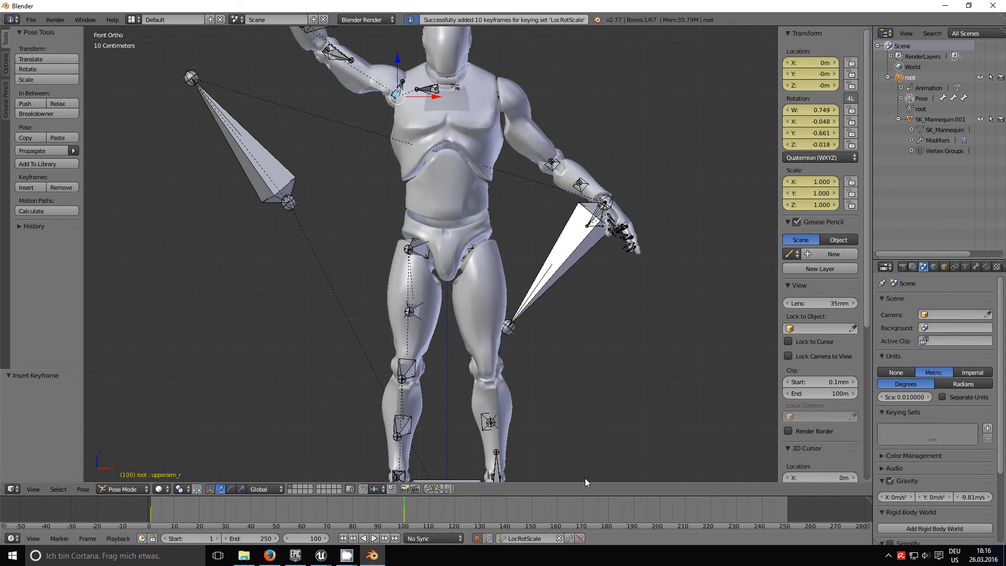
Step: Widen the outliner, expand the armature's pose hierarchy from pelvis through the spine bones to clavicle_l, and select the upperarm_l bone
right_click(499, 101)
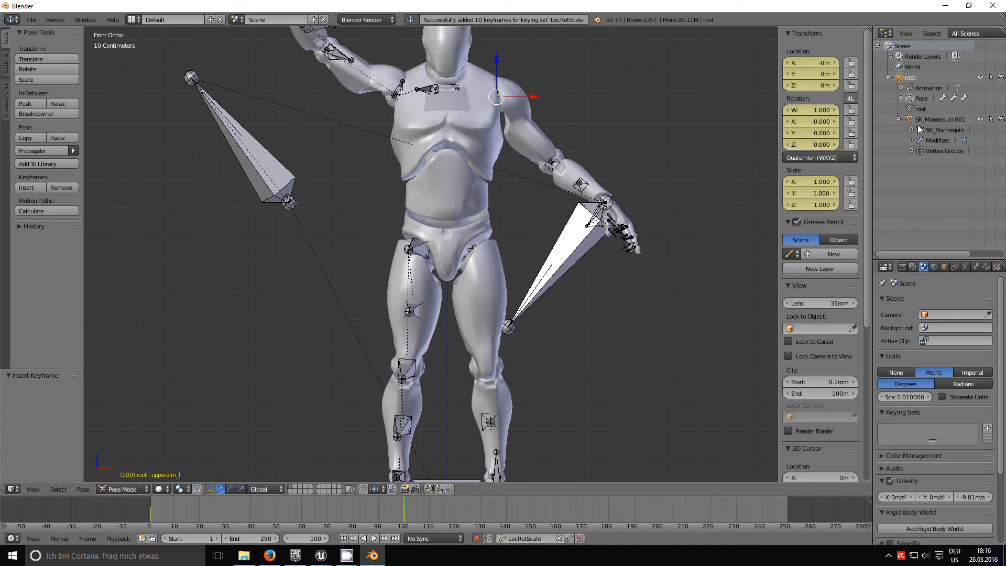
click(902, 99)
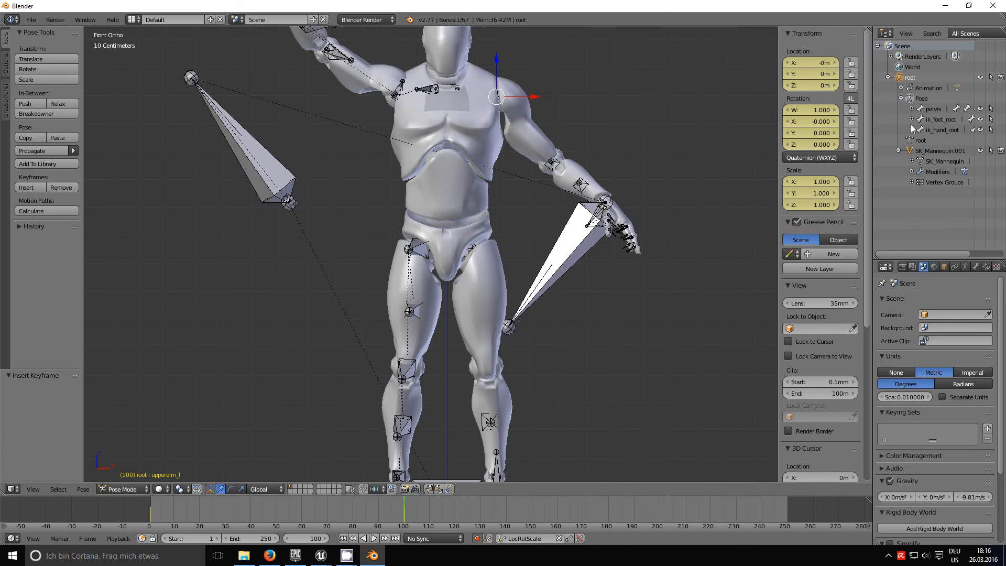
click(911, 109)
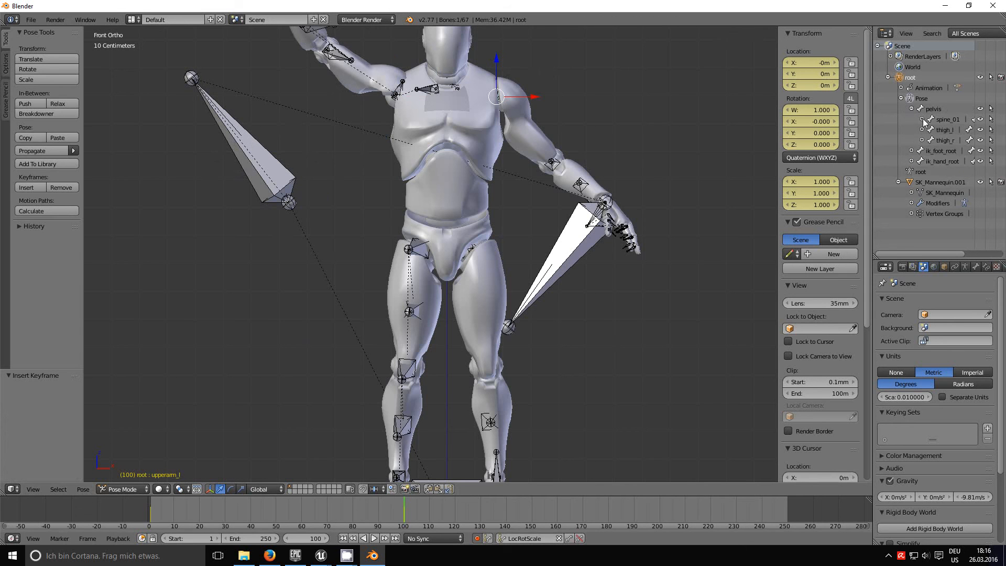
click(923, 120)
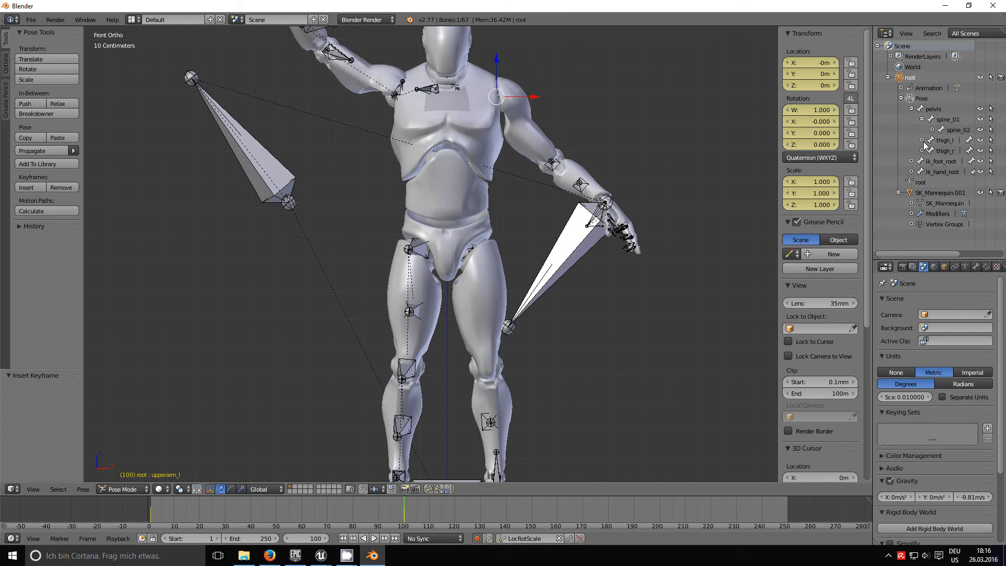
click(938, 132)
click(933, 130)
click(942, 140)
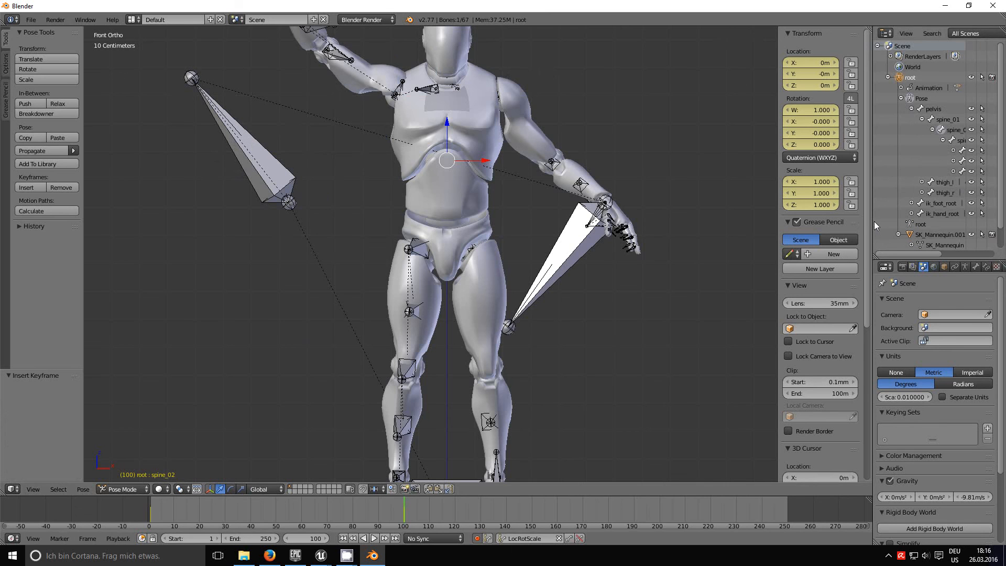
drag(874, 225, 666, 225)
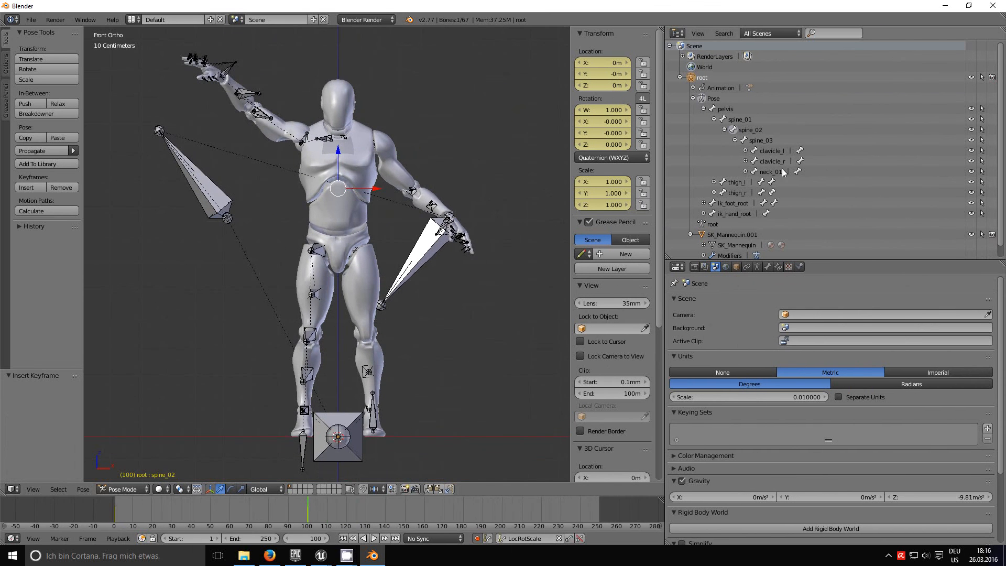
click(746, 150)
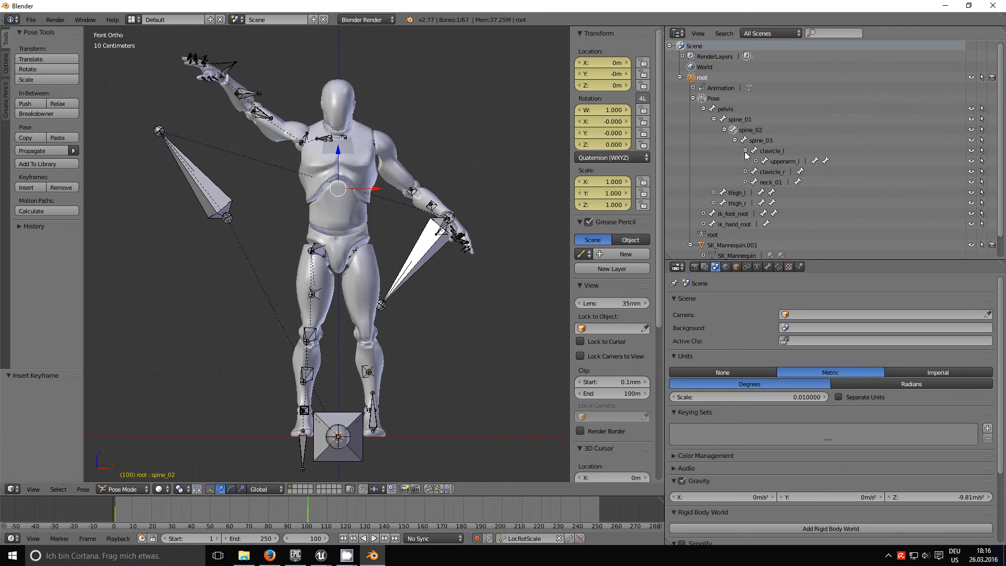
click(778, 161)
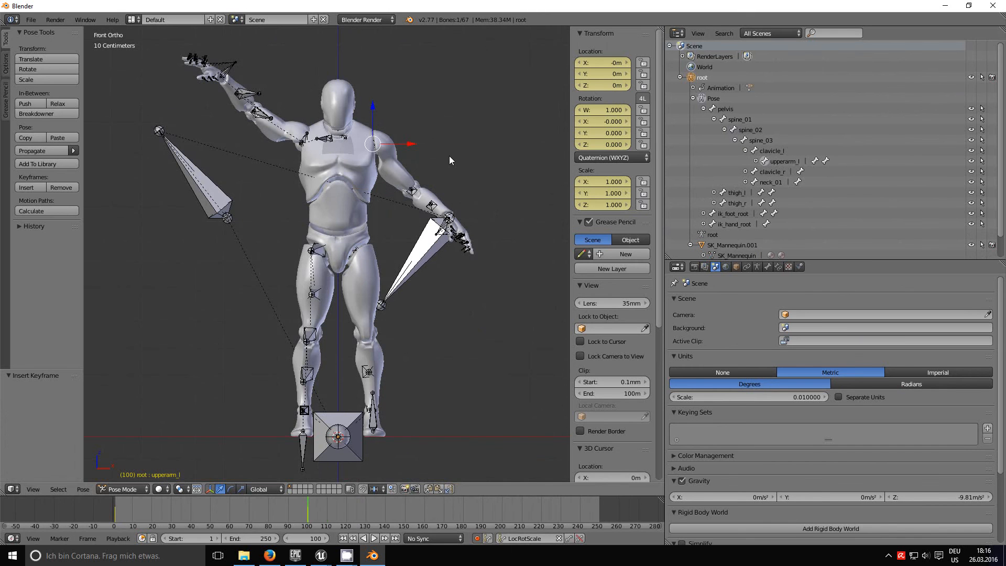
Step: Raise the upperarm_l bone by rotating it about -90° and insert a LocRotScale keyframe at frame 100
key(r)
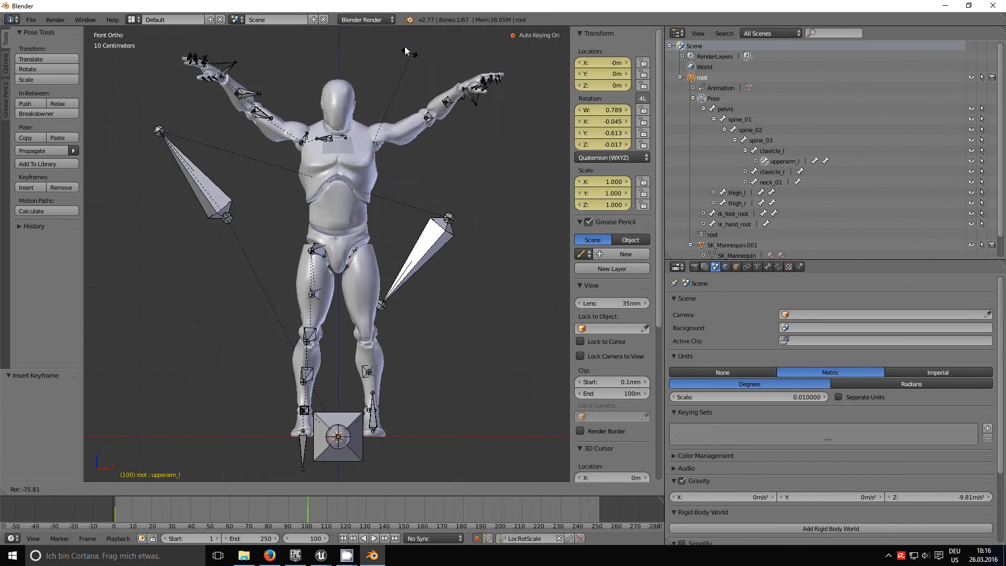
right_click(400, 52)
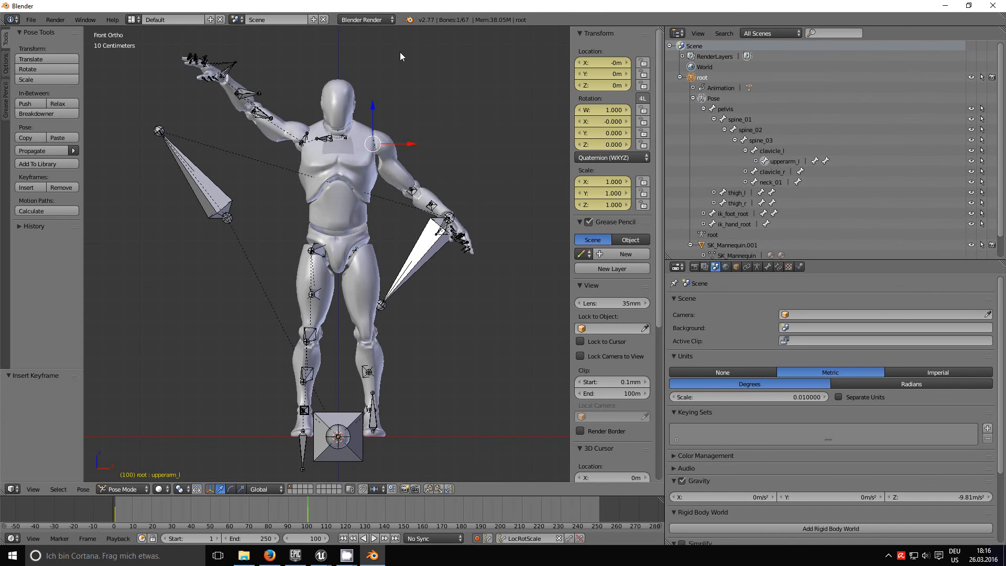
key(r)
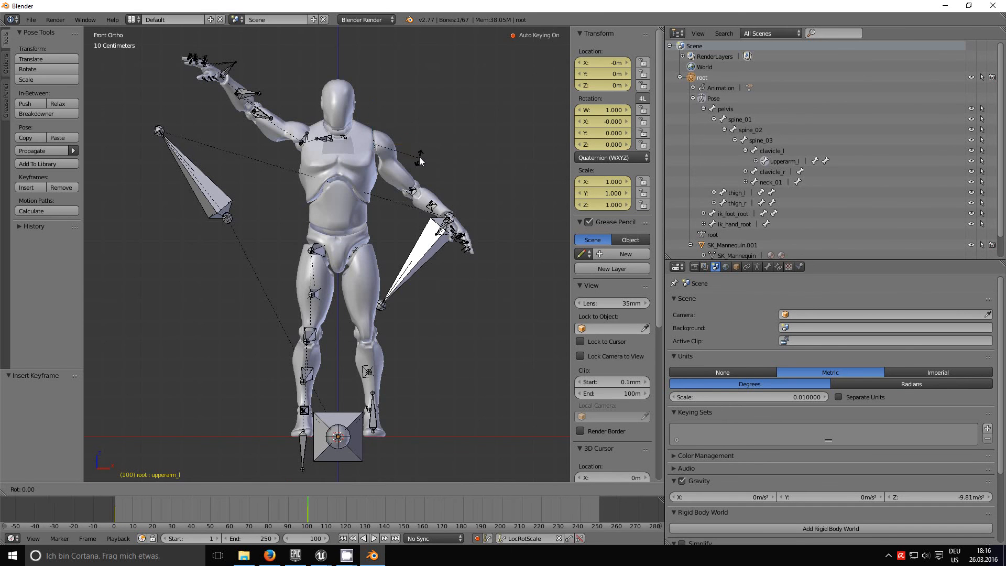
click(406, 45)
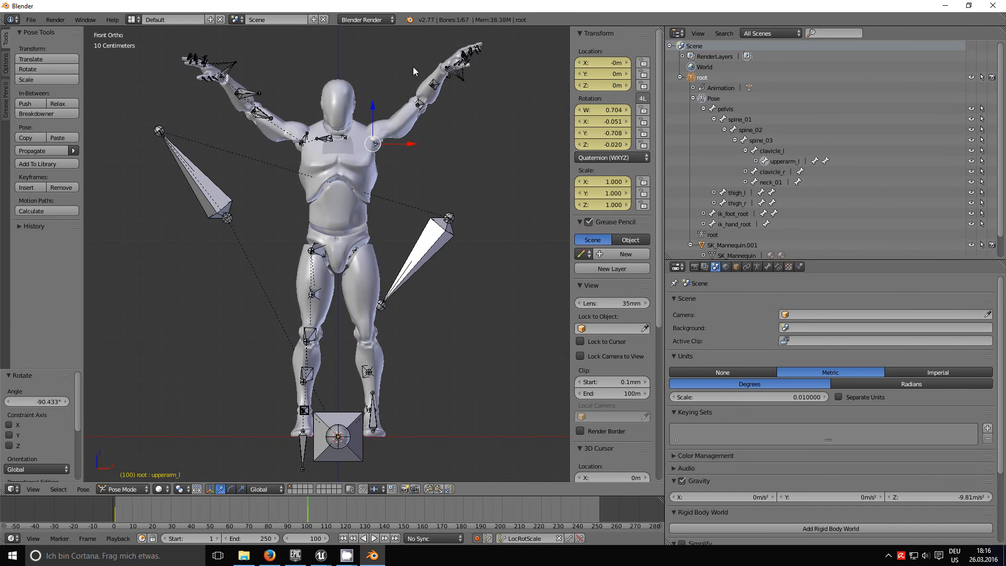
click(569, 538)
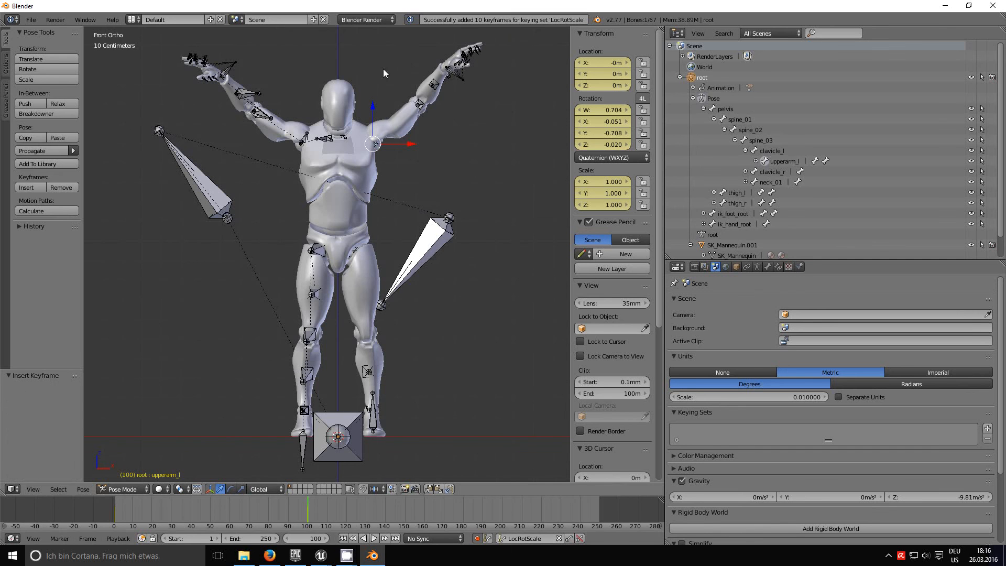
Step: Export the scene as Test_SK_Mannequin_anim.FBX to the Test_Content folder, reviewing the geometry, main and animation export settings
click(31, 20)
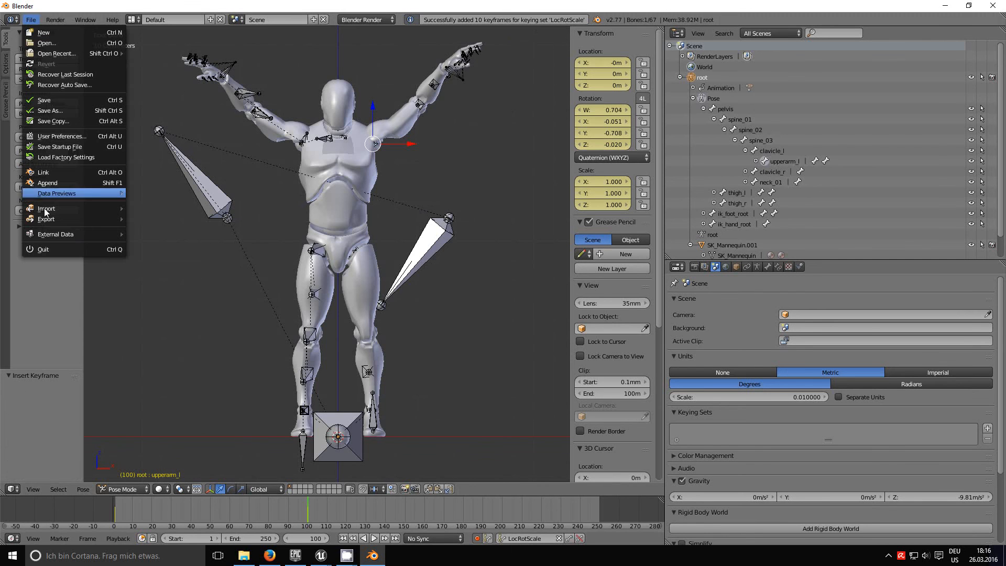
mouse_move(52, 220)
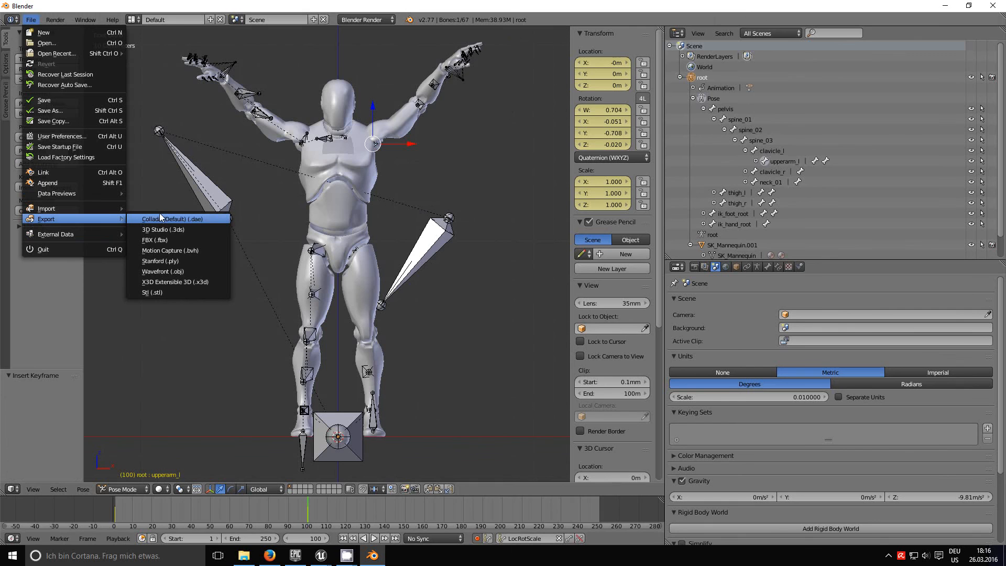
click(180, 241)
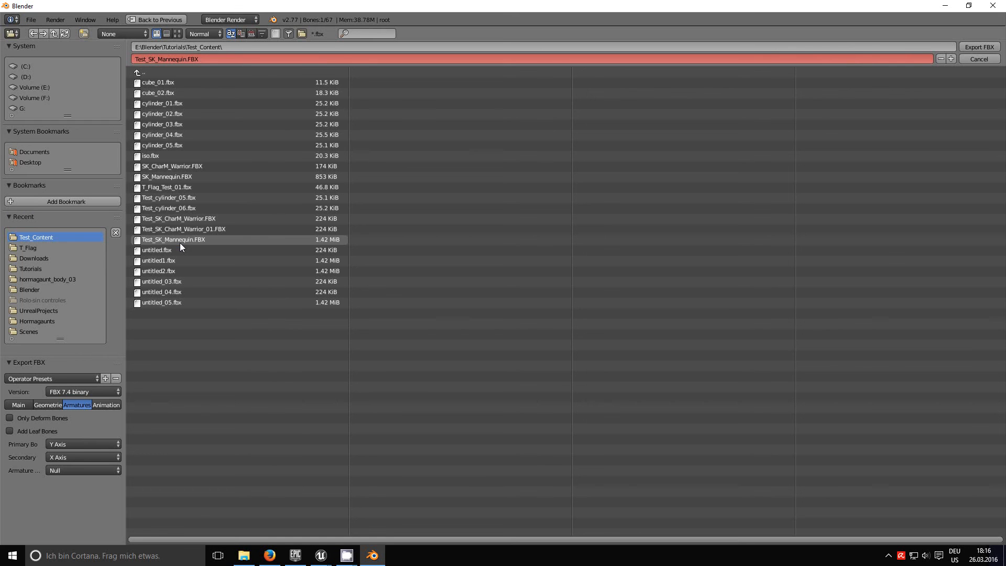
click(188, 61)
click(187, 61)
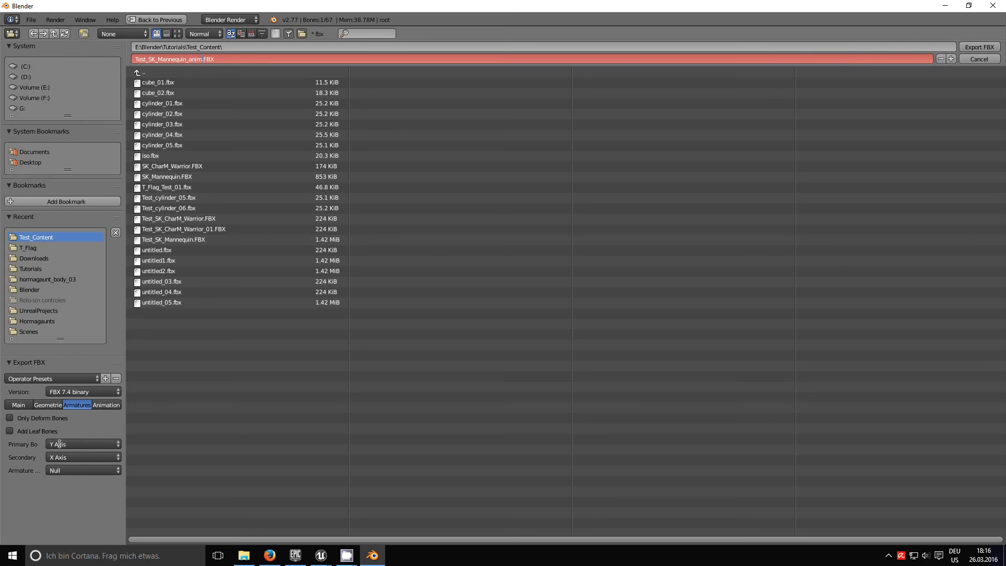
click(41, 405)
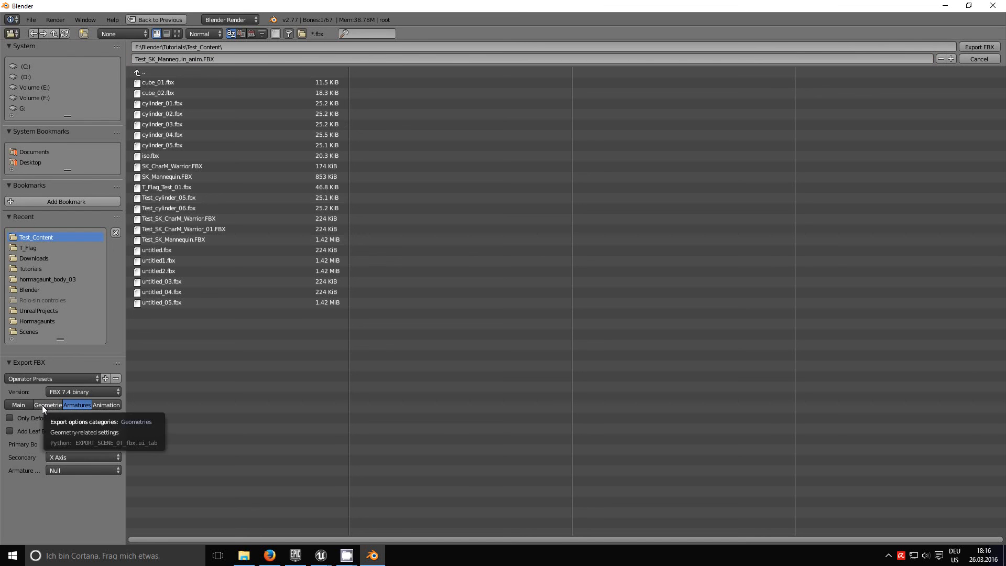
click(42, 405)
click(23, 407)
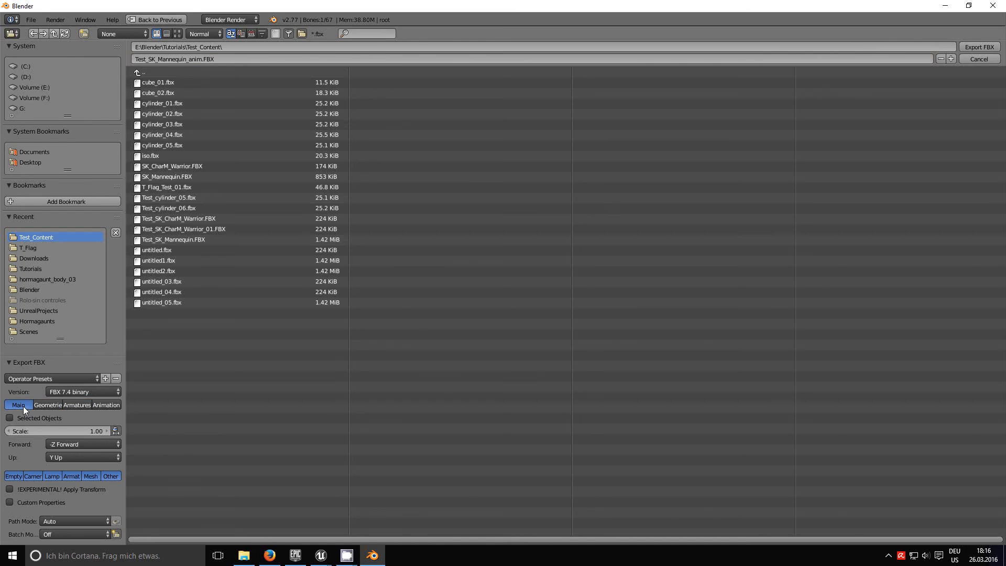
click(99, 404)
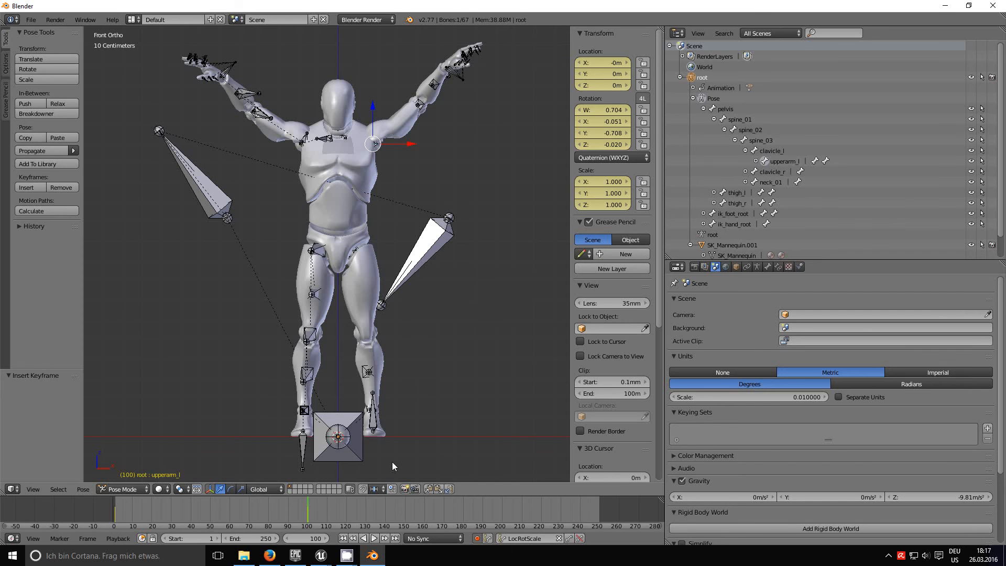
Step: Switch to Unreal Editor's Content Browser and start importing Test_SK_Mannequin_anim.FBX into the chartest01 folder
mouse_move(321, 556)
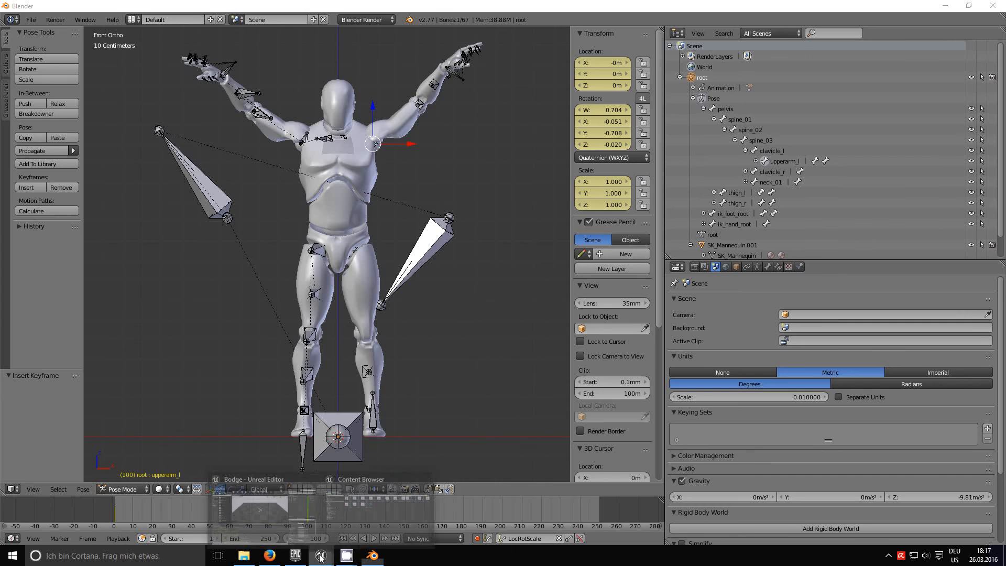
click(366, 475)
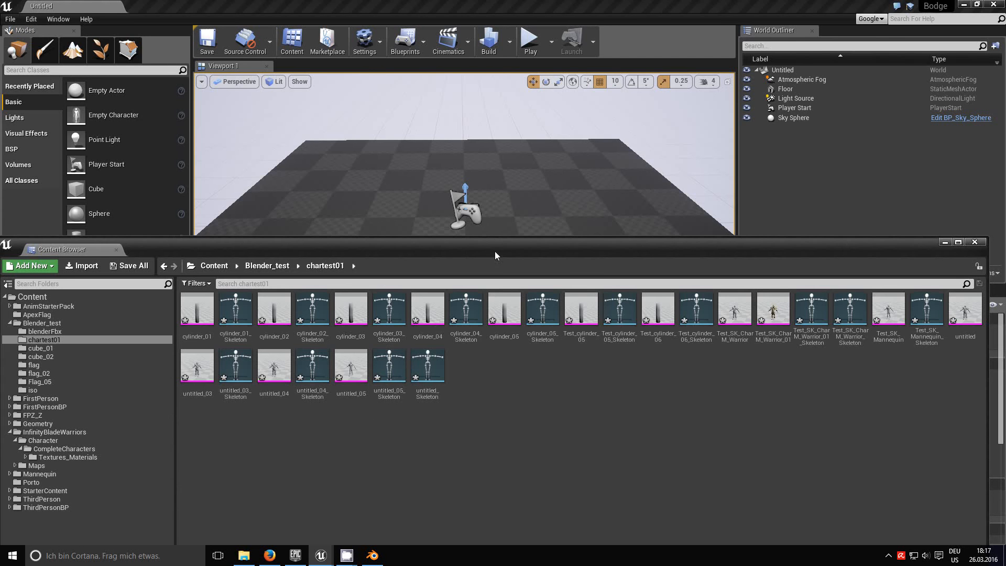
right_click(228, 296)
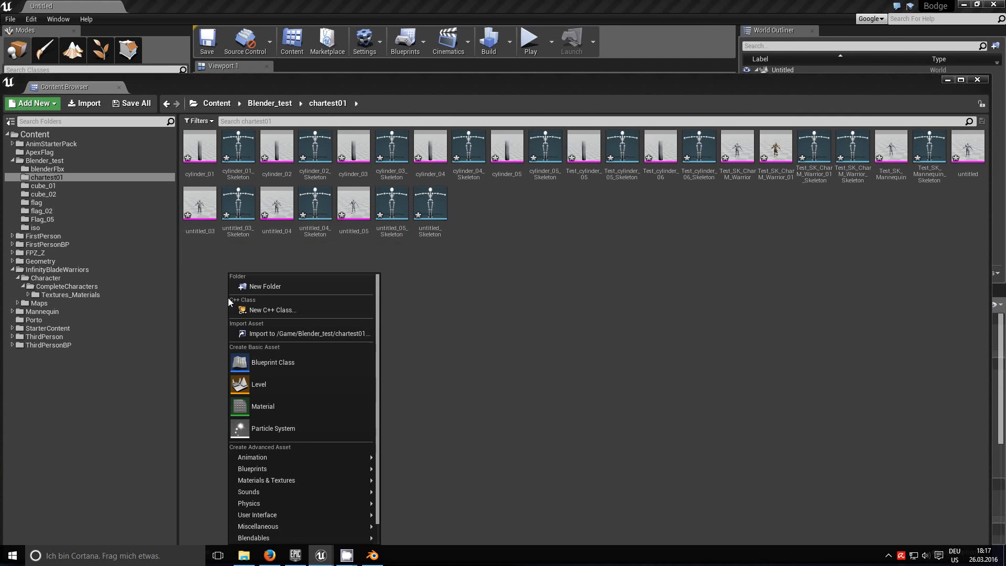
click(272, 333)
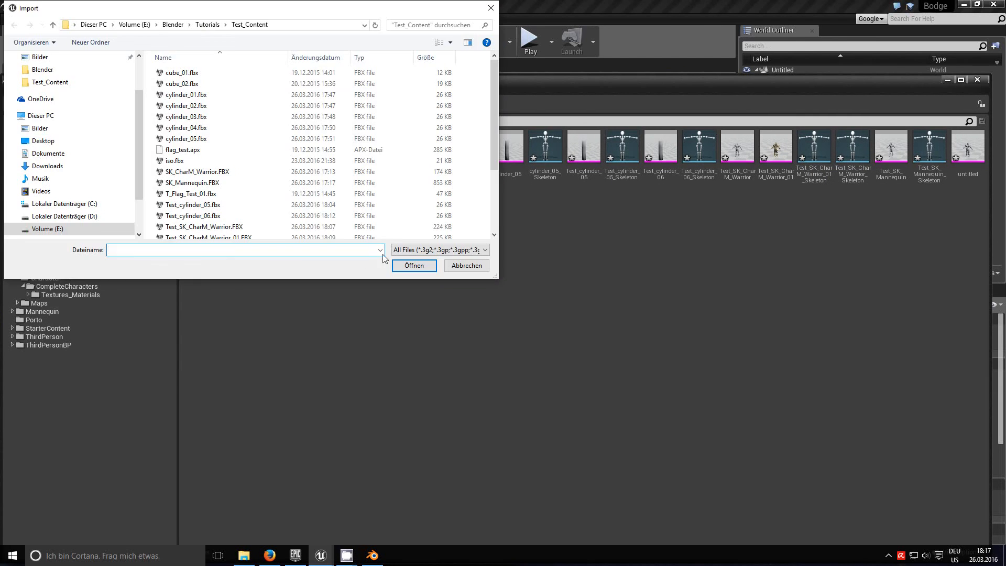
scroll(244, 158, down, 2)
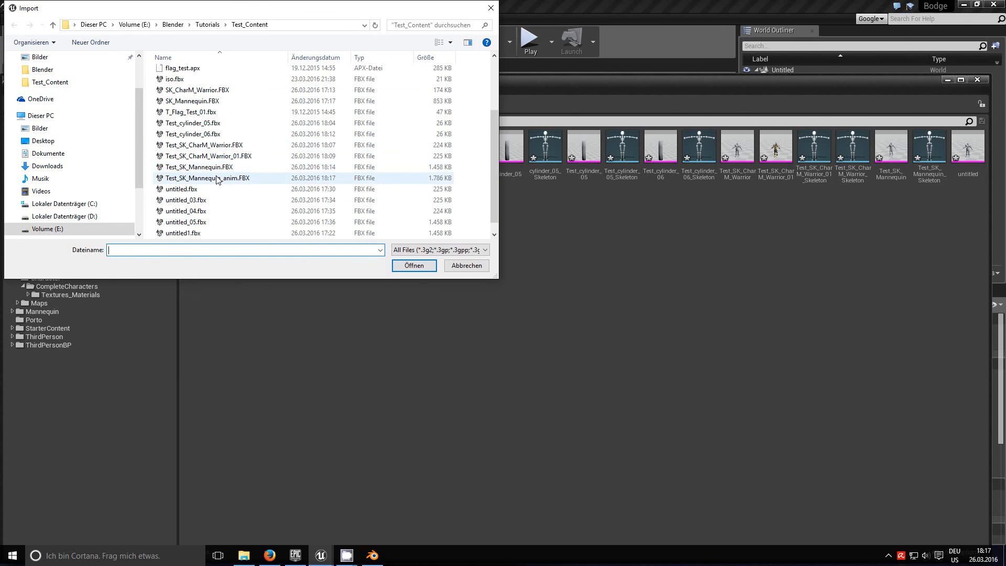
click(273, 178)
click(414, 266)
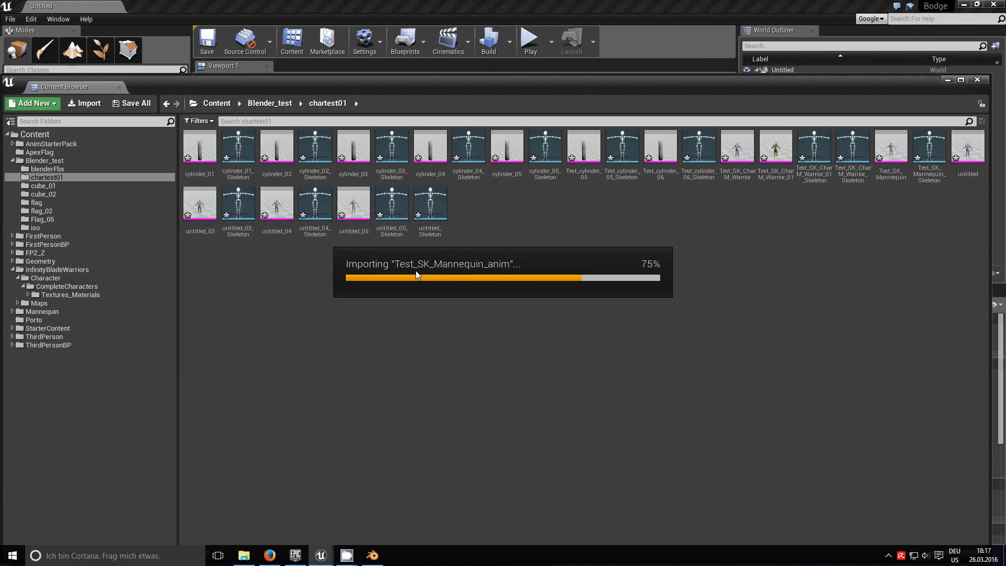
Step: Assign the SK_Mannequin_Skeleton from InfinityBladeWarriors' CompleteCharacters folder as the skeleton for the FBX import
drag(532, 236, 536, 87)
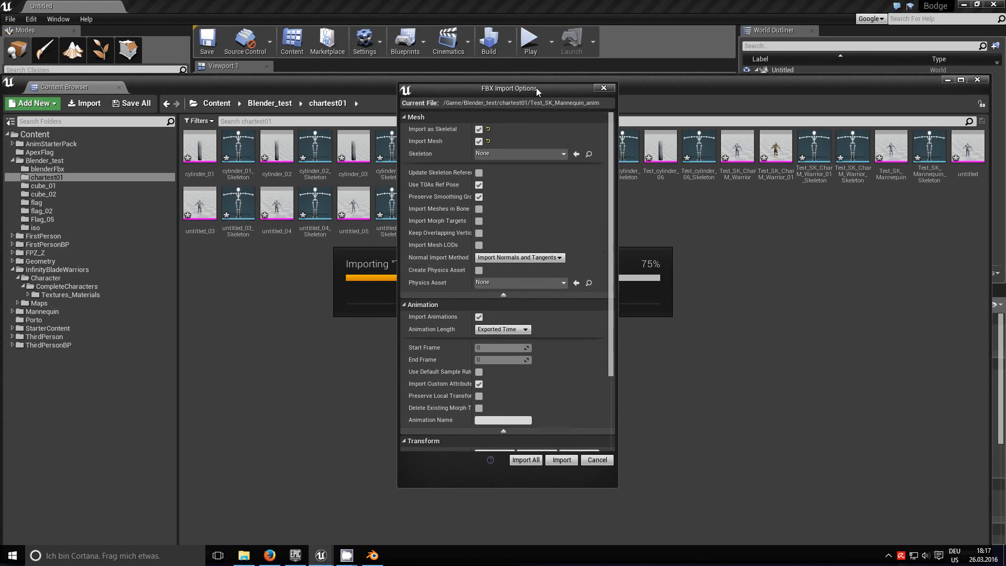
click(504, 157)
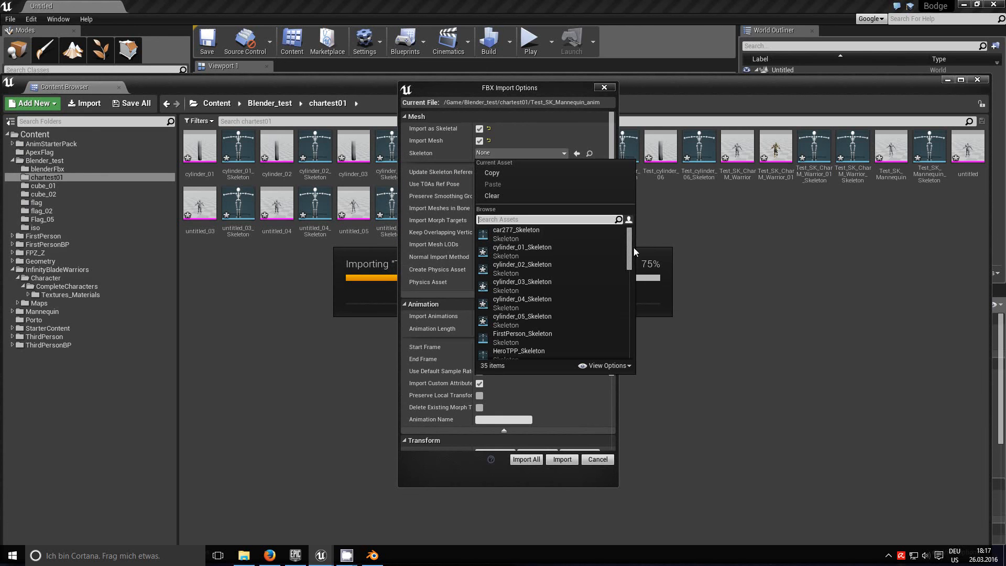
drag(629, 247, 625, 292)
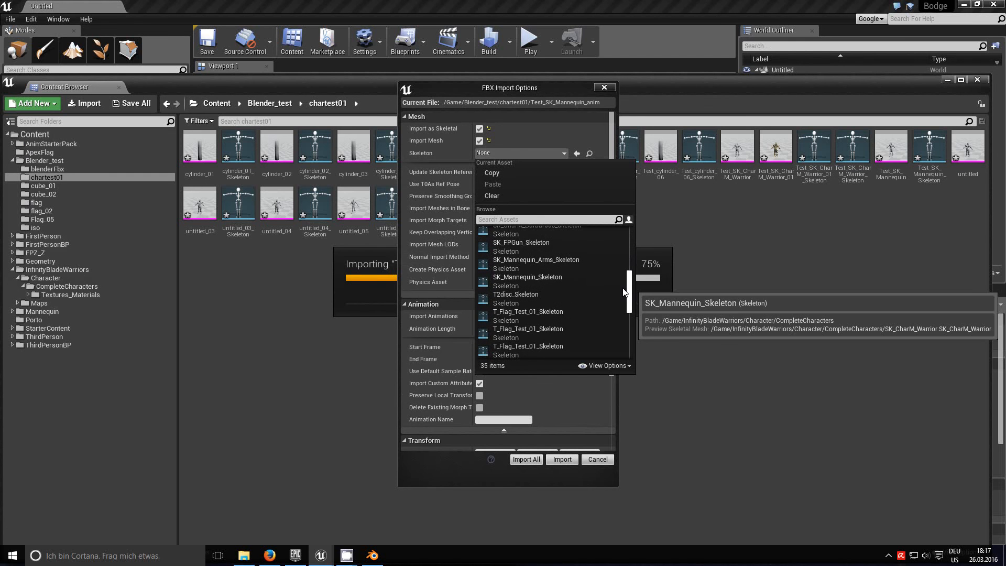
click(530, 278)
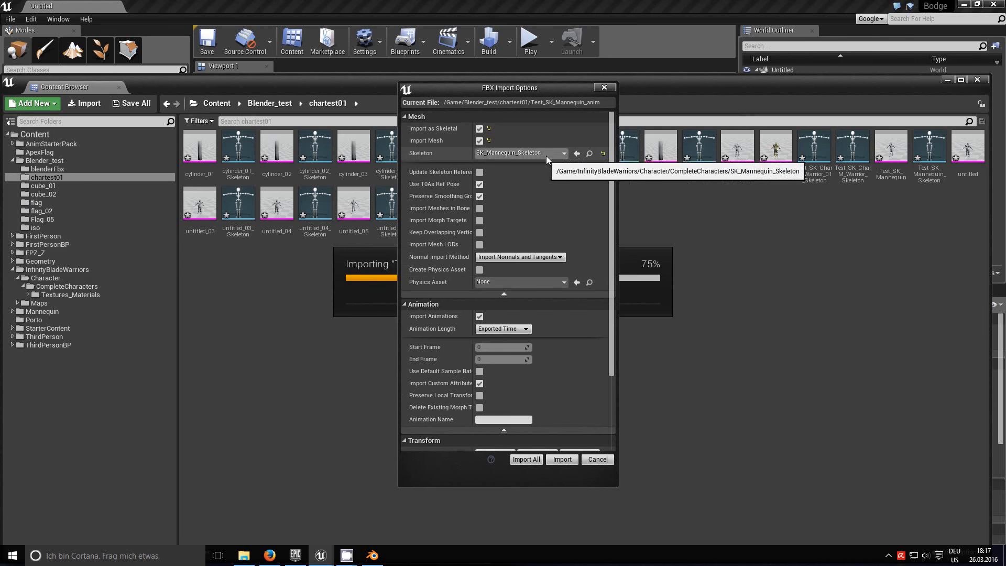
click(480, 128)
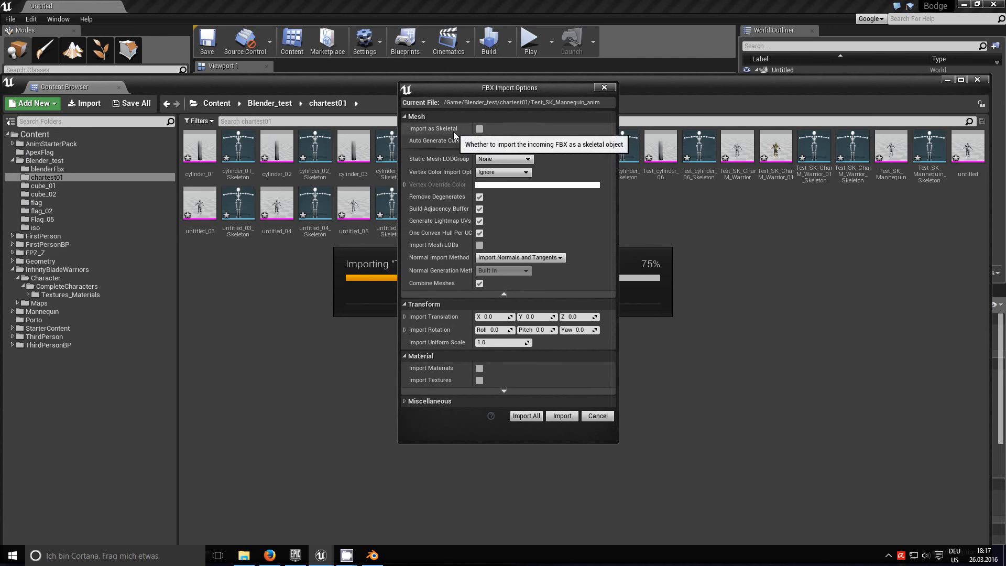
click(406, 401)
click(479, 129)
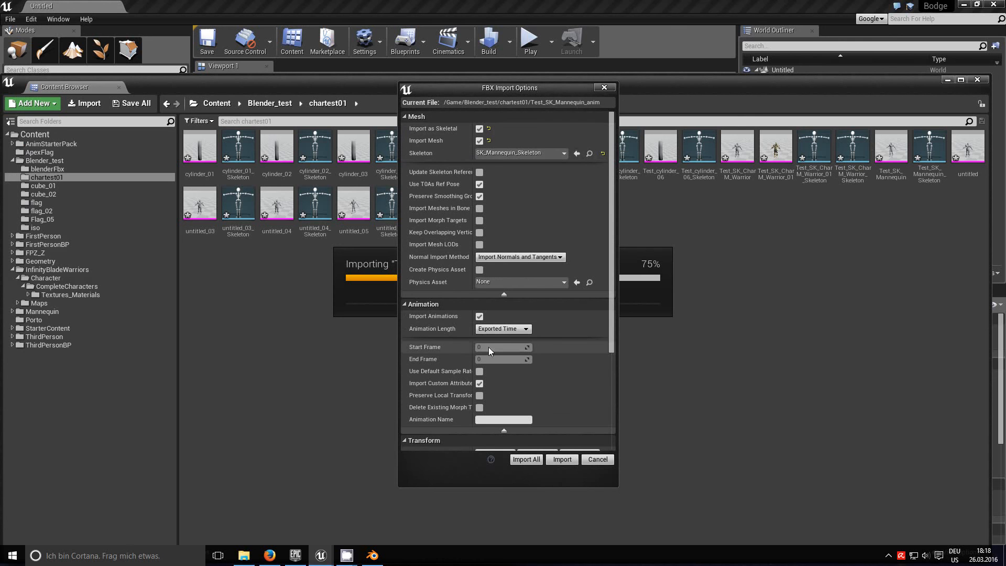
click(480, 129)
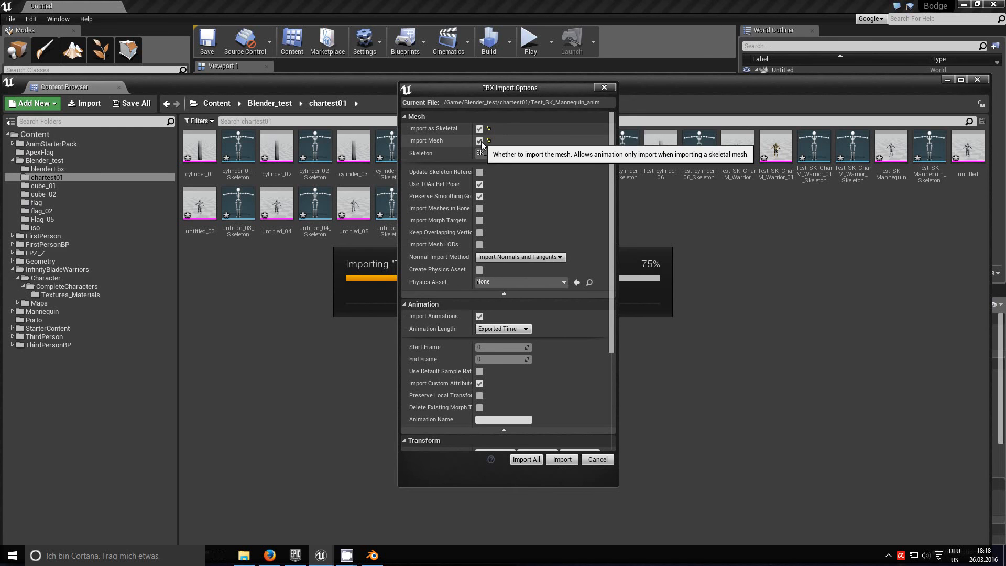
Step: Turn off Import Mesh so that only the animation is included, and import all from the FBX file
click(479, 141)
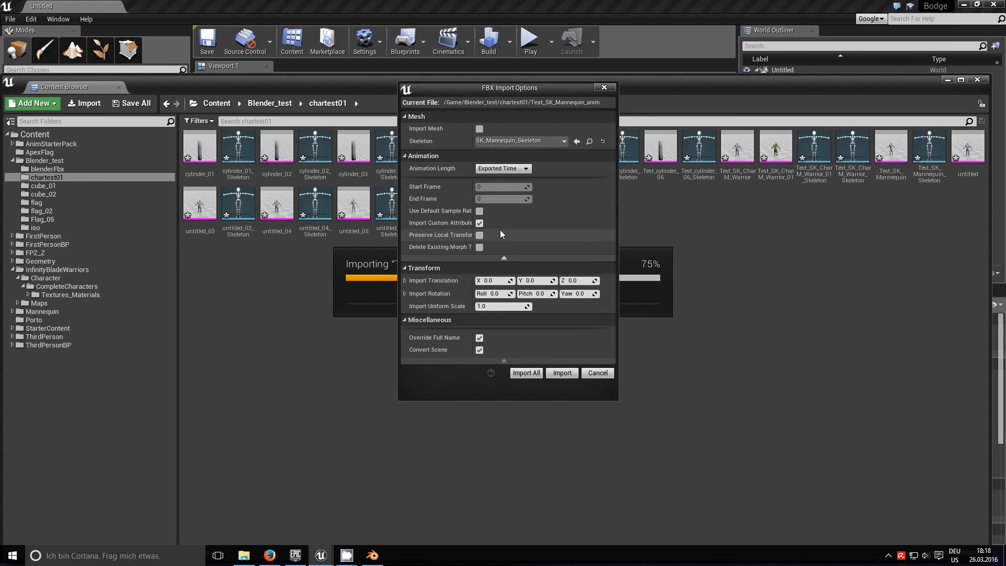
click(526, 373)
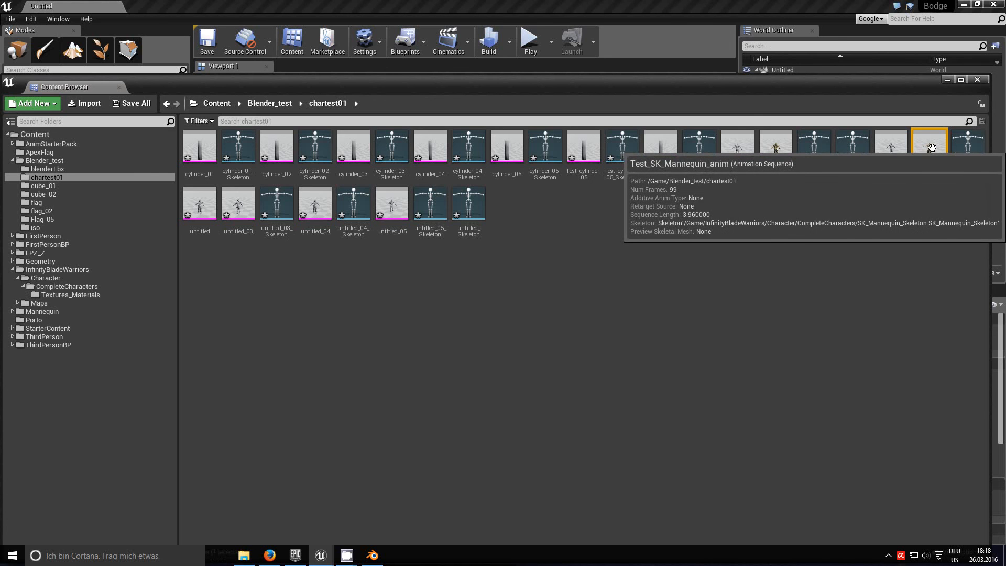
Step: Open the imported Test_SK_Mannequin_anim animation sequence for editing to preview it on its assigned character
right_click(794, 280)
click(907, 226)
click(933, 151)
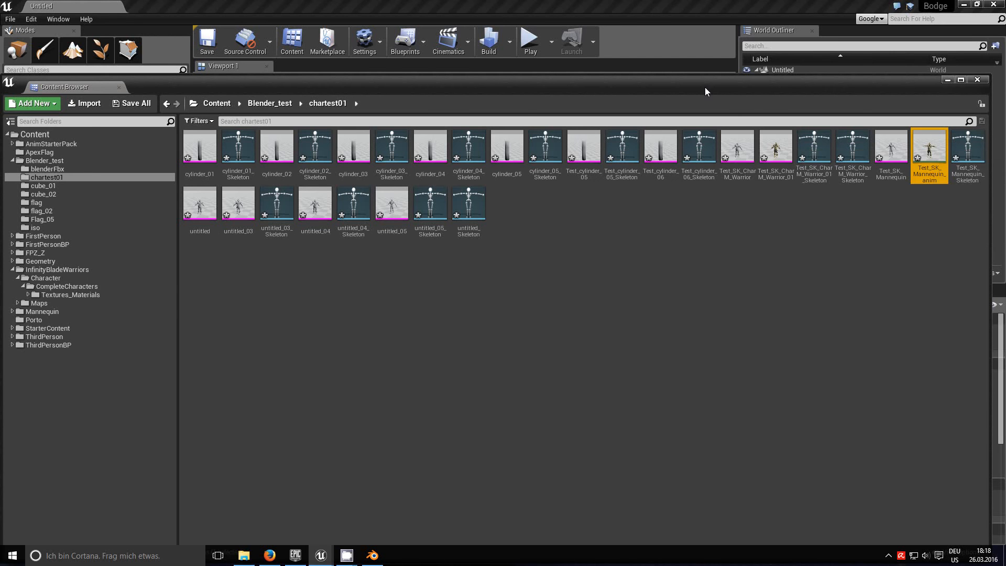
drag(705, 87, 773, 206)
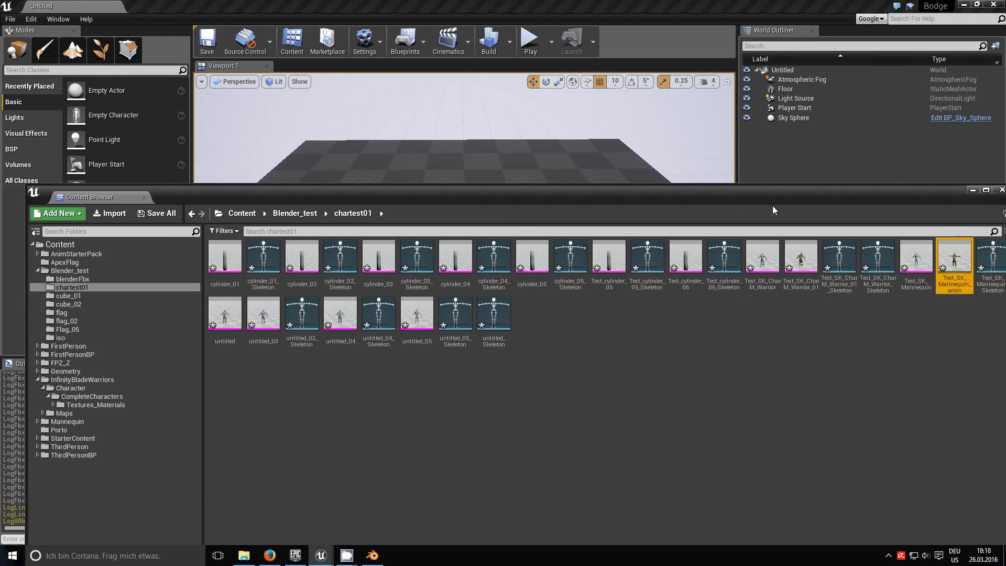
right_click(955, 259)
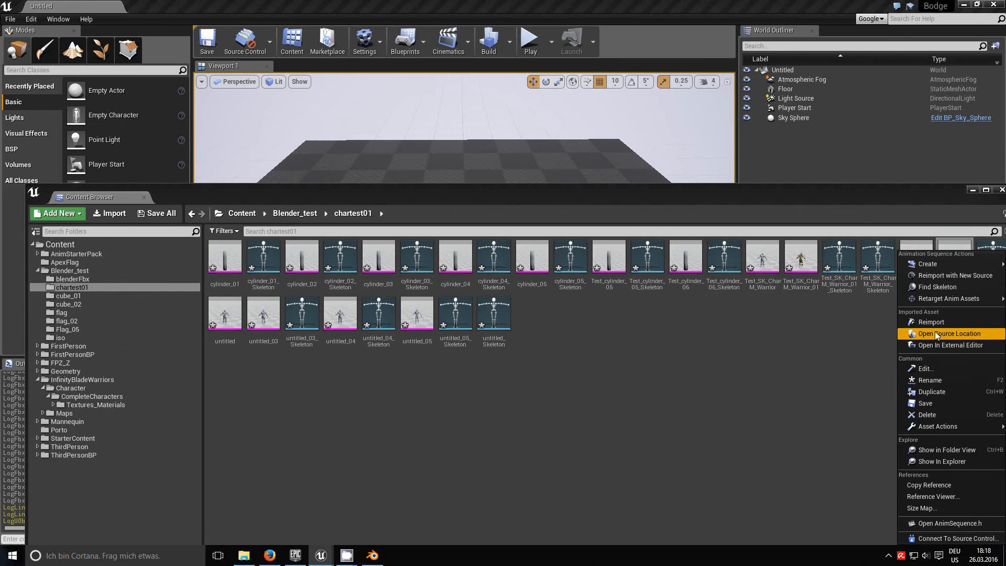
click(933, 370)
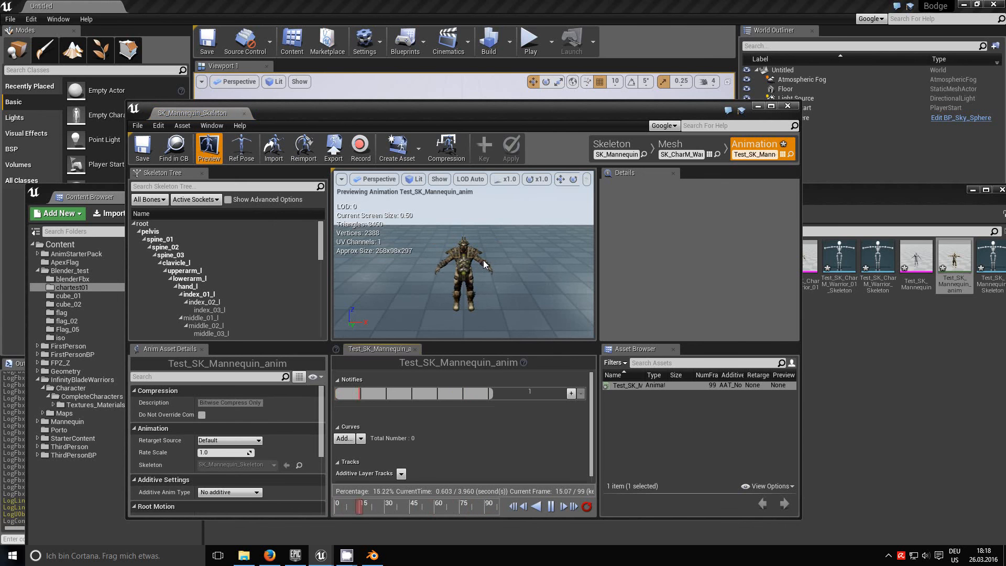
Step: Examine the mesh and skeleton views behind the Test_SK_Mannequin_anim animation
click(678, 148)
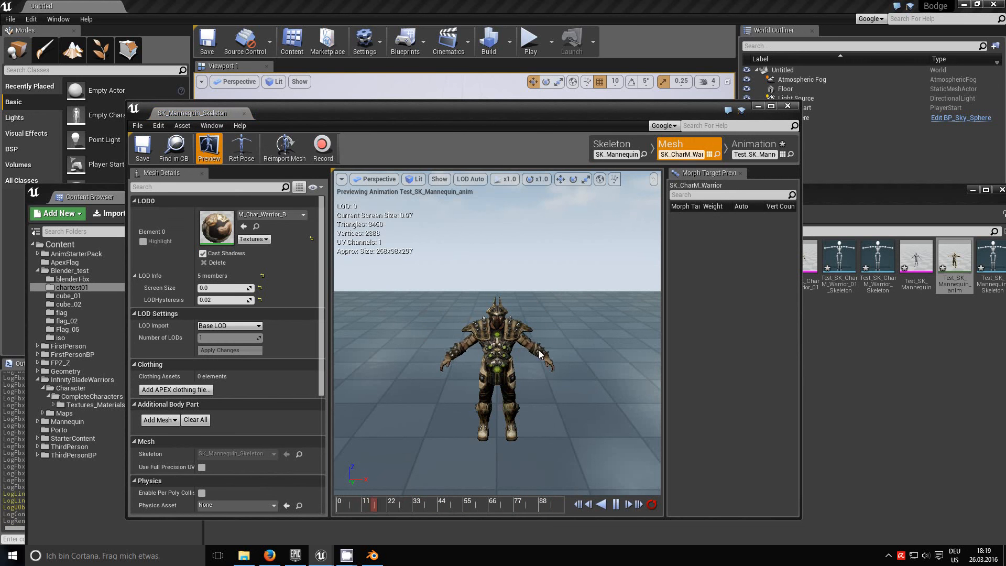
click(606, 147)
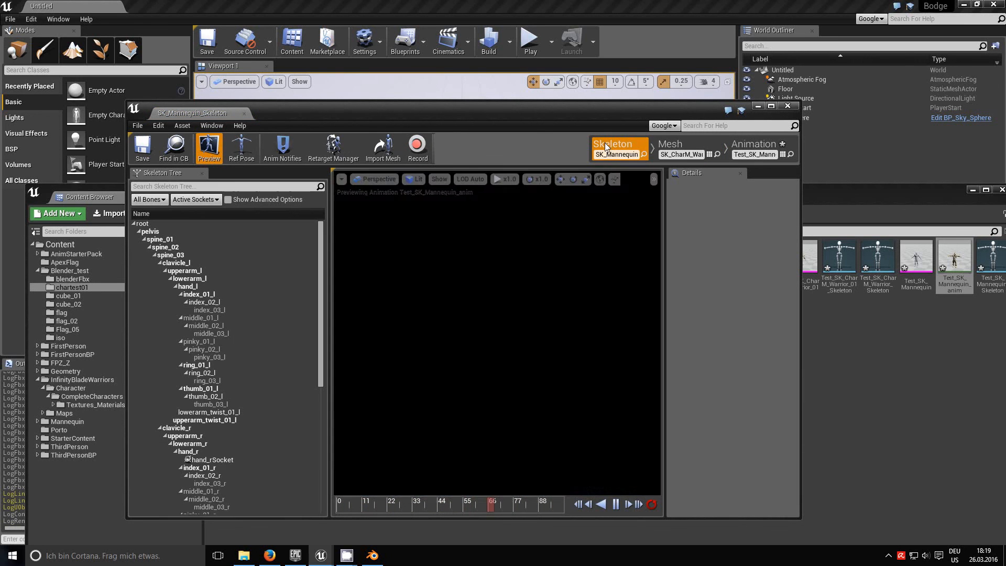
drag(580, 114, 711, 365)
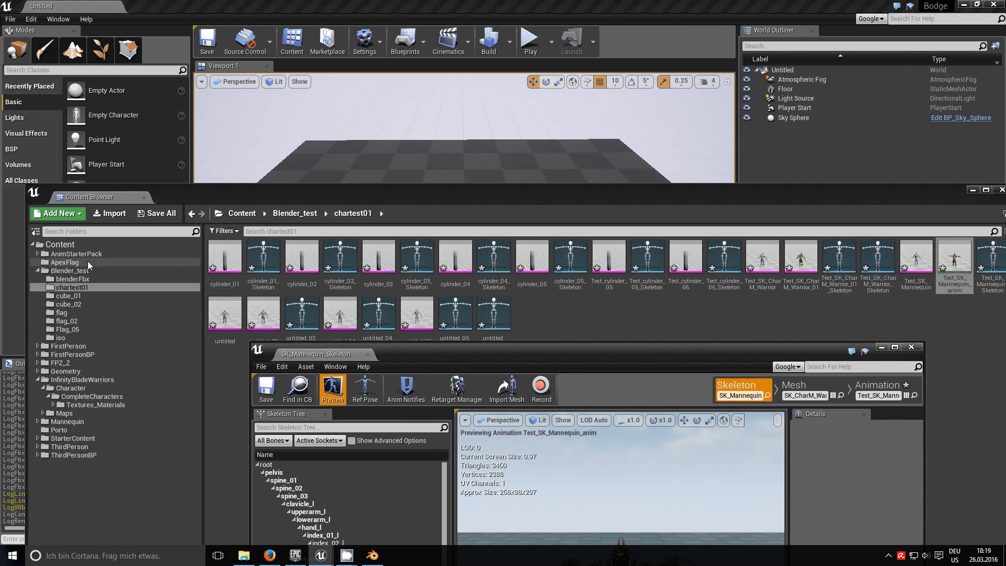
Step: Open the SK_Mannequin skeletal mesh from the Mesh folder in AnimStarterPack's UE4_Mannequin
click(74, 255)
click(37, 254)
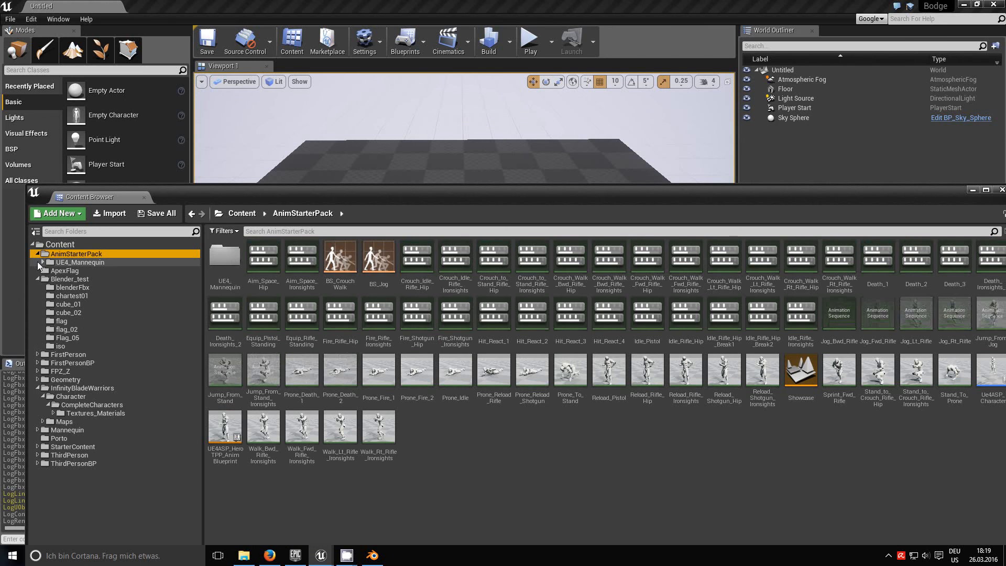
click(40, 263)
click(43, 262)
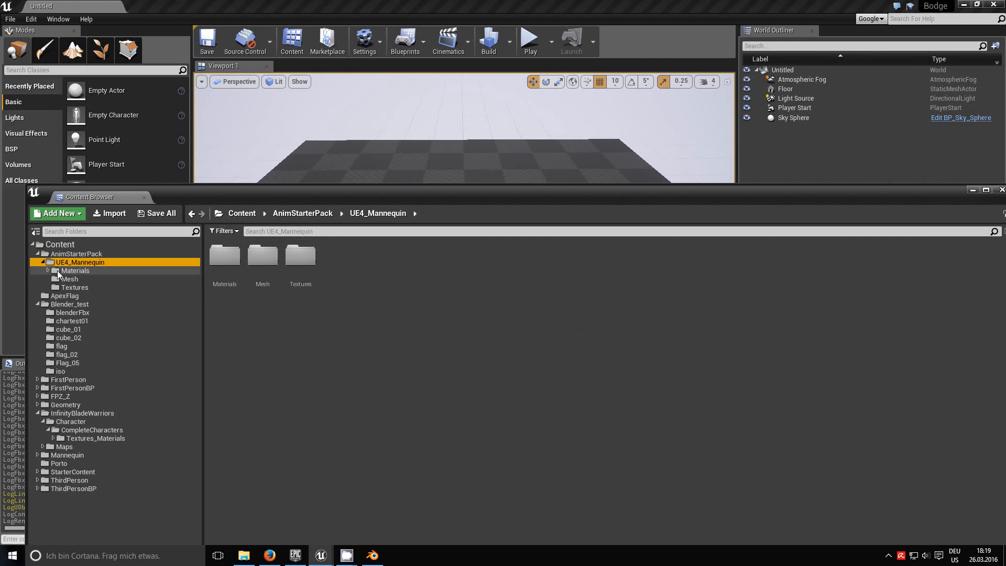
click(70, 279)
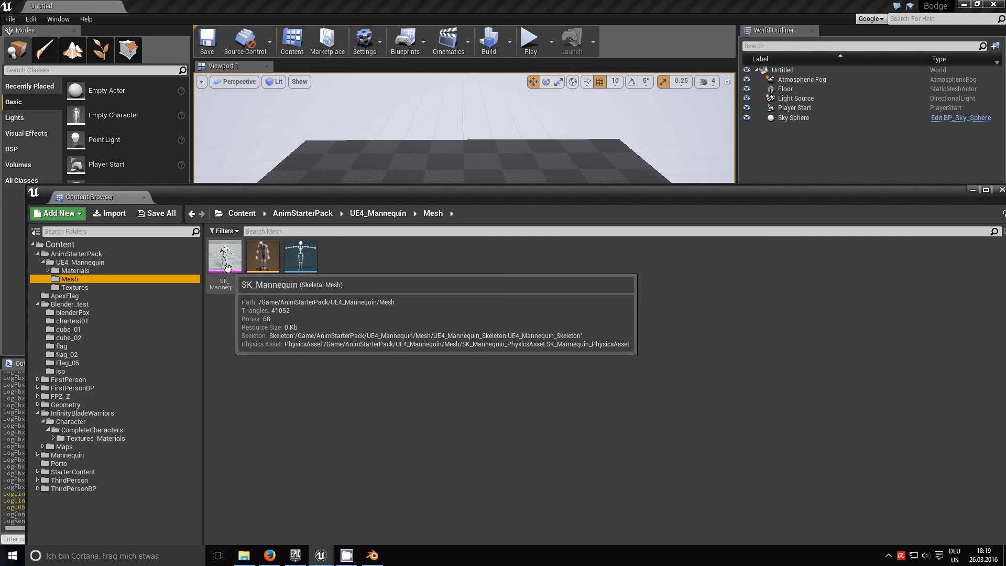
double_click(226, 262)
Step: Look through the list of animations available for the UE4_Mannequin_Skeleton
drag(589, 361, 547, 144)
click(845, 183)
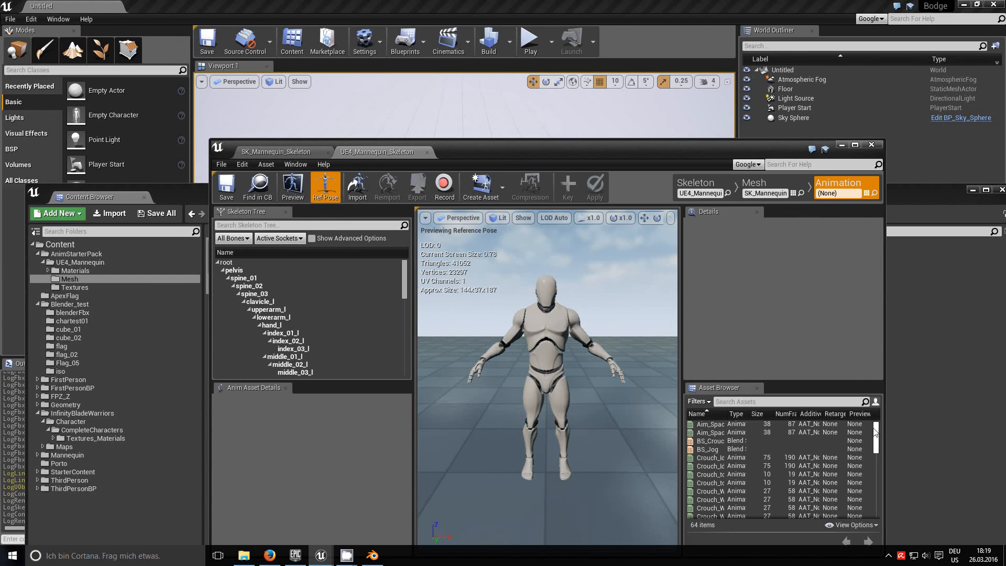
drag(876, 445, 885, 515)
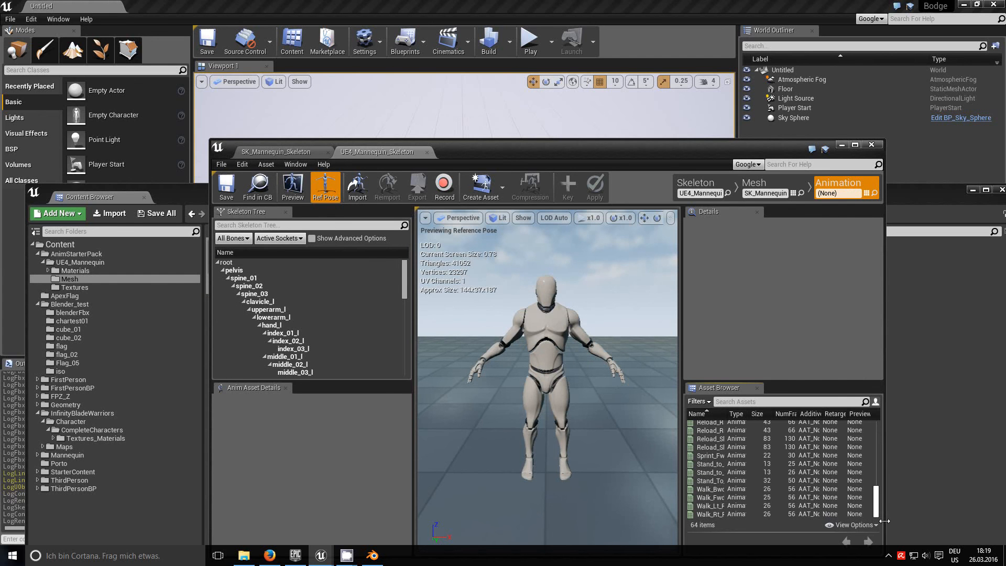
drag(655, 155, 718, 329)
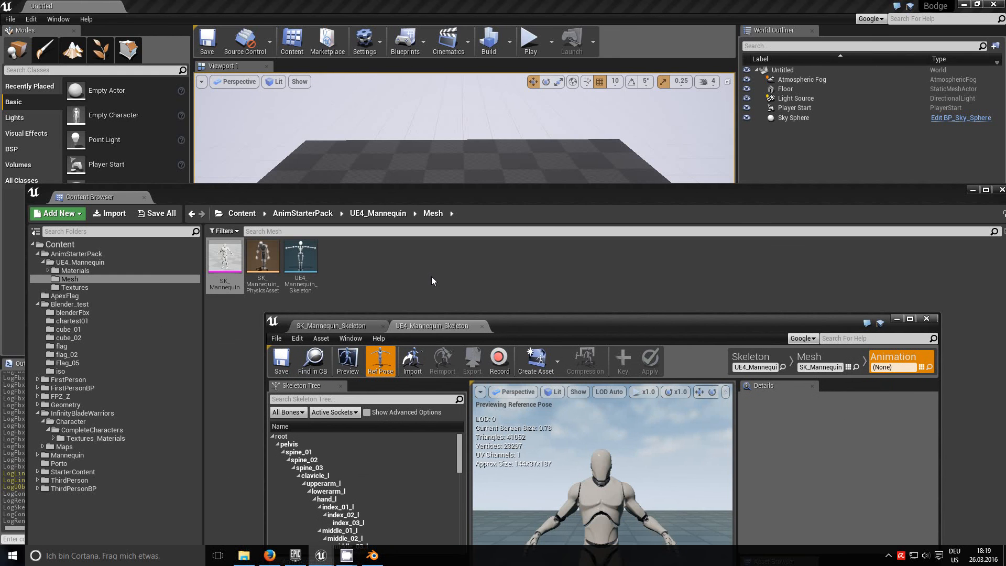
drag(598, 325, 617, 262)
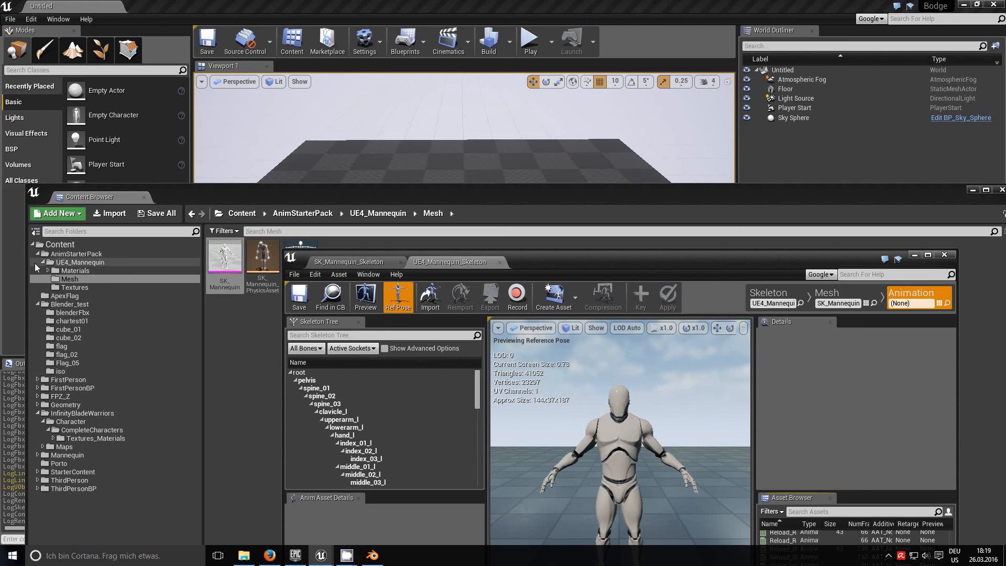
Step: Return to the chartest01 folder under Blender_test and locate the Test_SK_Mannequin_anim animation
click(58, 320)
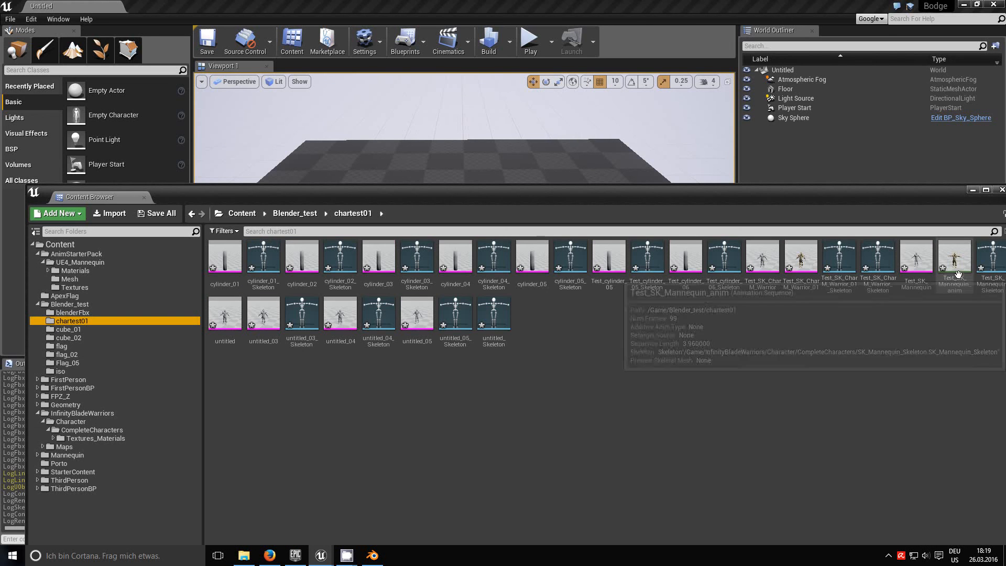
right_click(958, 275)
mouse_move(960, 266)
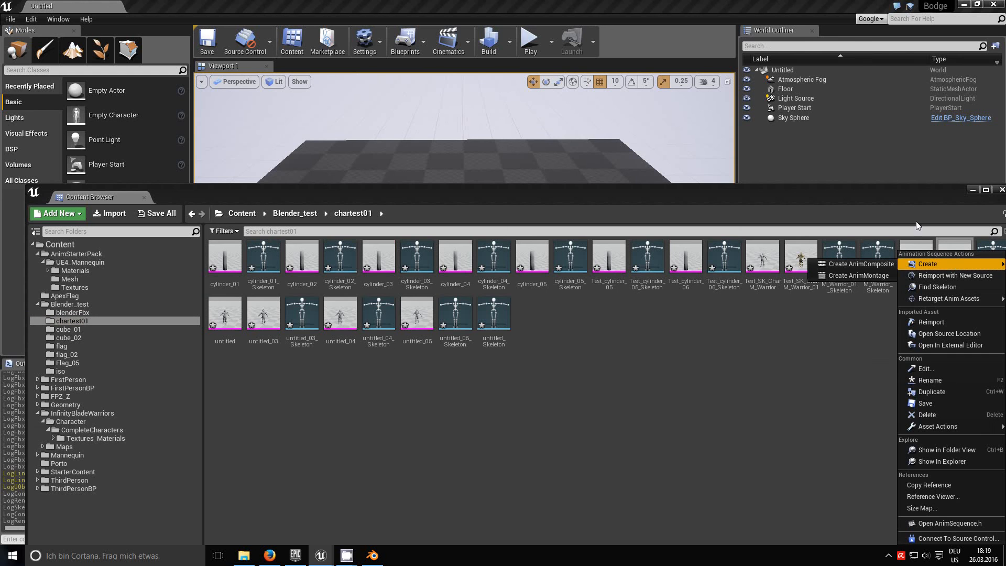
drag(892, 187, 686, 171)
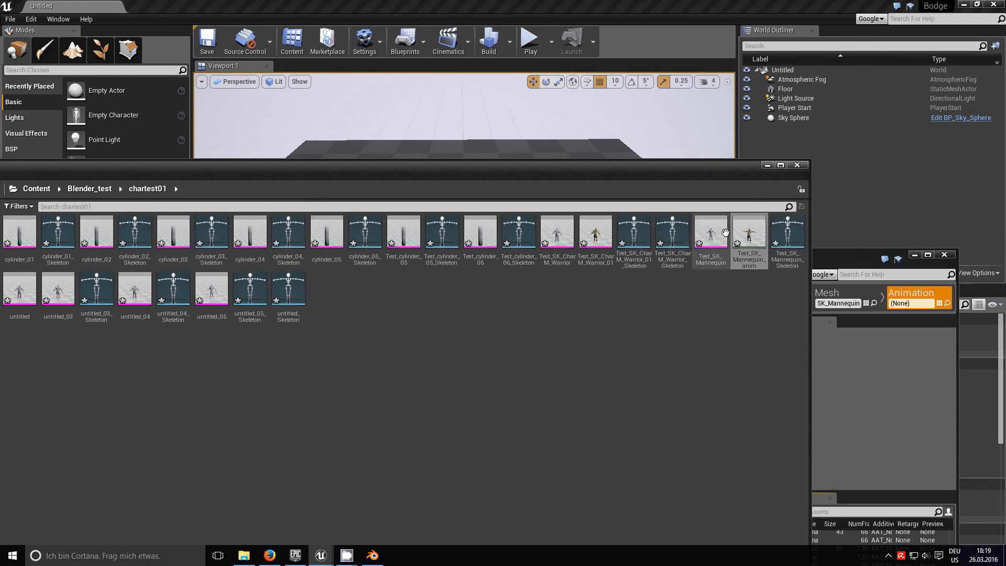
right_click(696, 235)
right_click(751, 226)
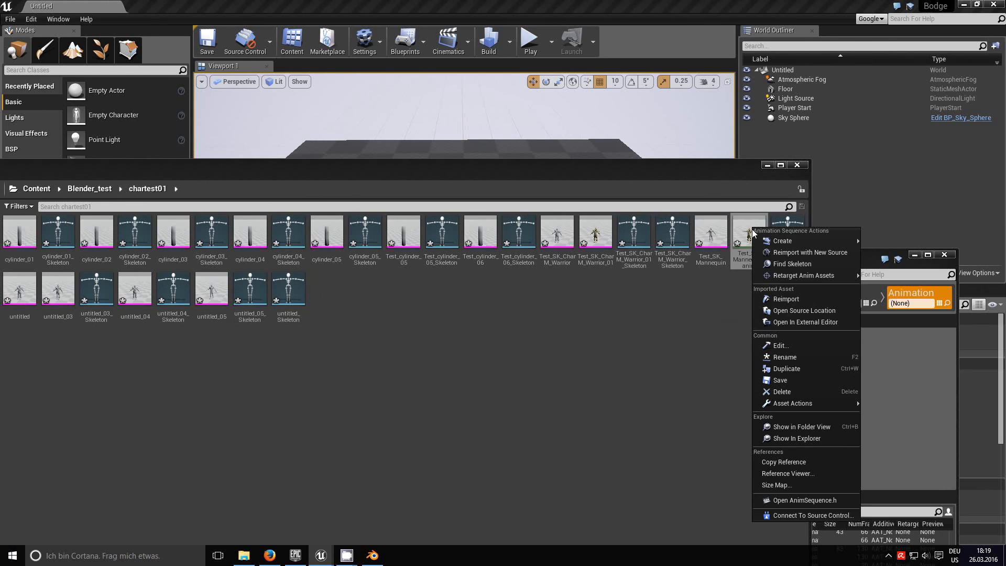
mouse_move(806, 277)
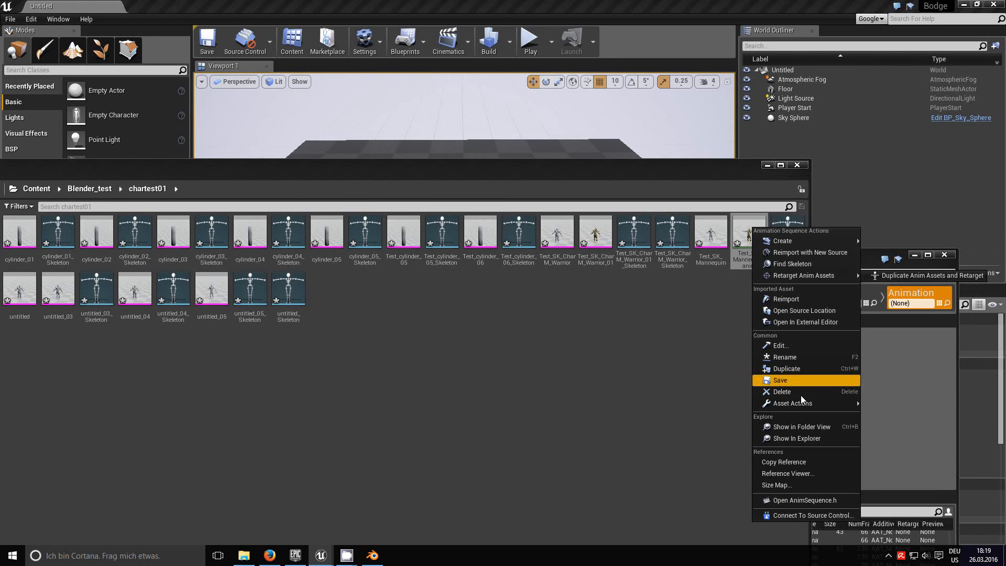
mouse_move(799, 405)
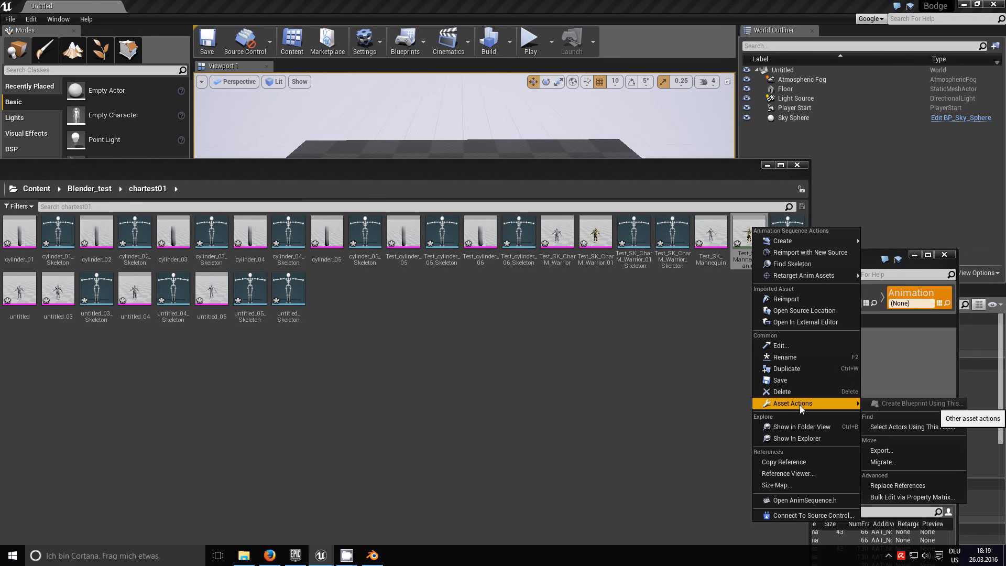
click(917, 486)
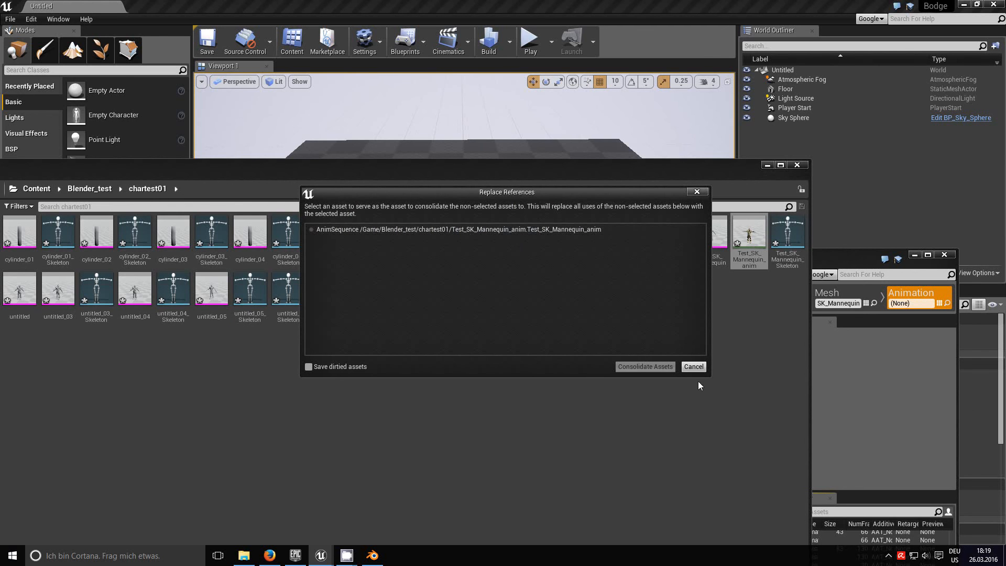
click(693, 367)
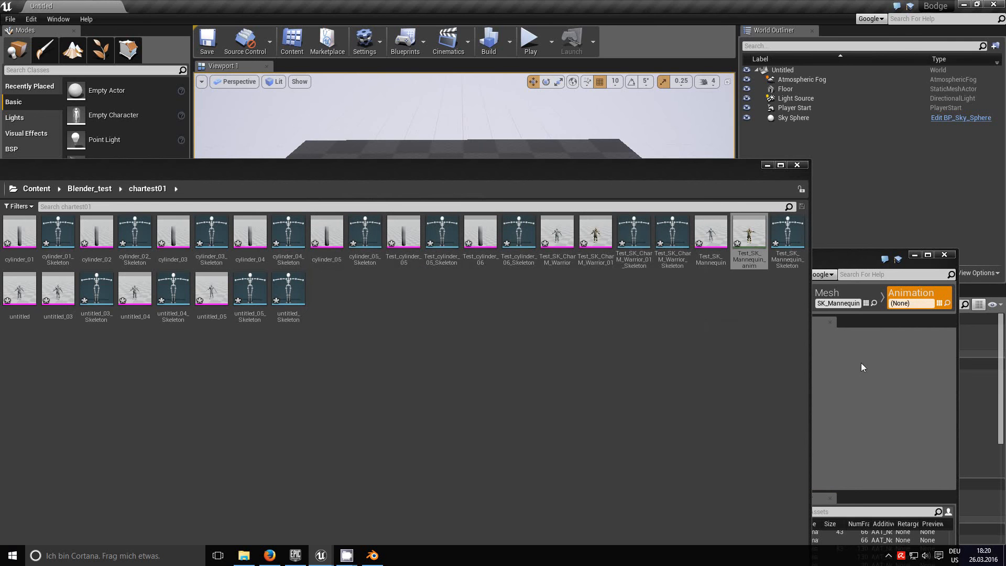
Step: Bring the skeleton editor forward and check the animation preview on SK_Mannequin_Skeleton
click(859, 256)
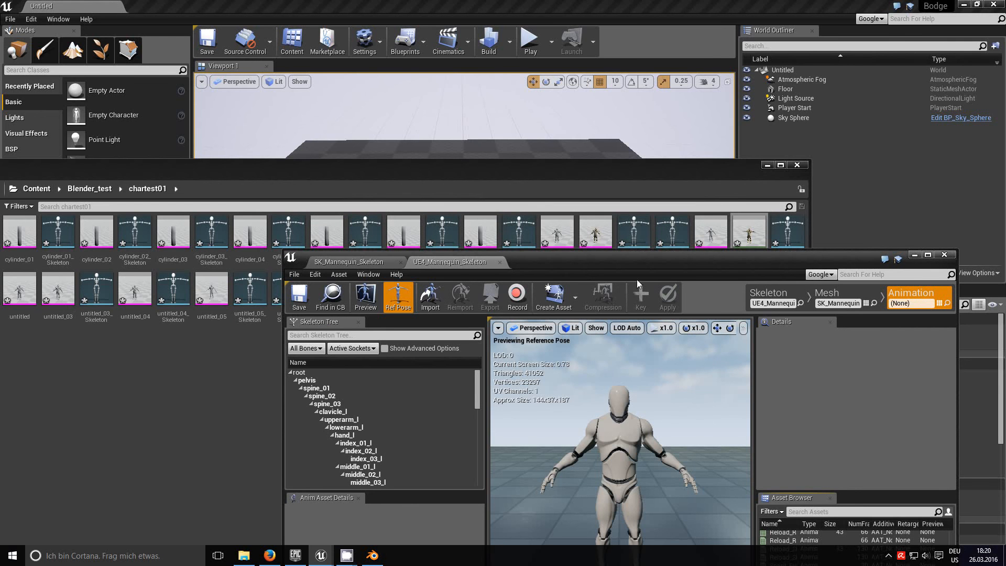
drag(639, 257, 537, 98)
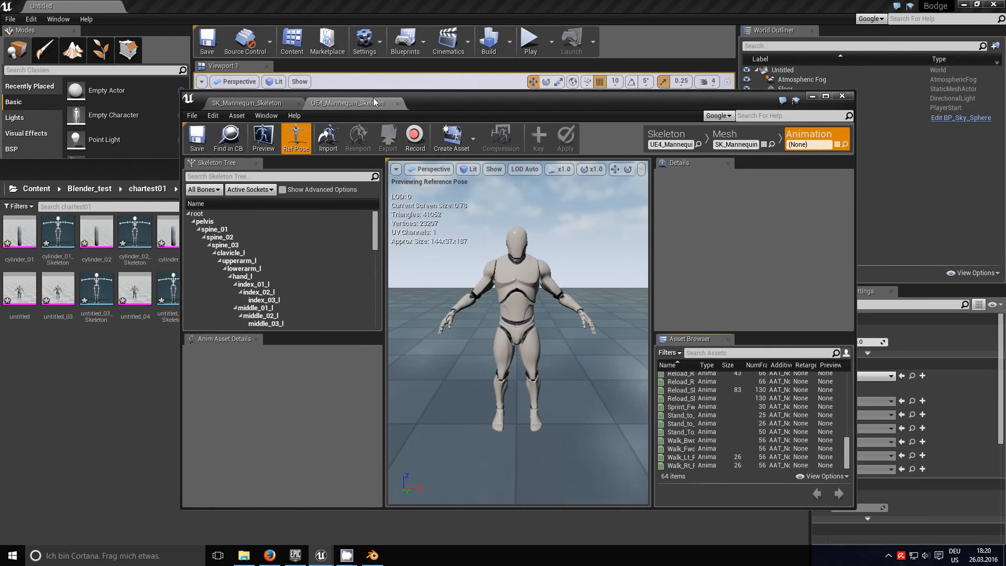
click(252, 104)
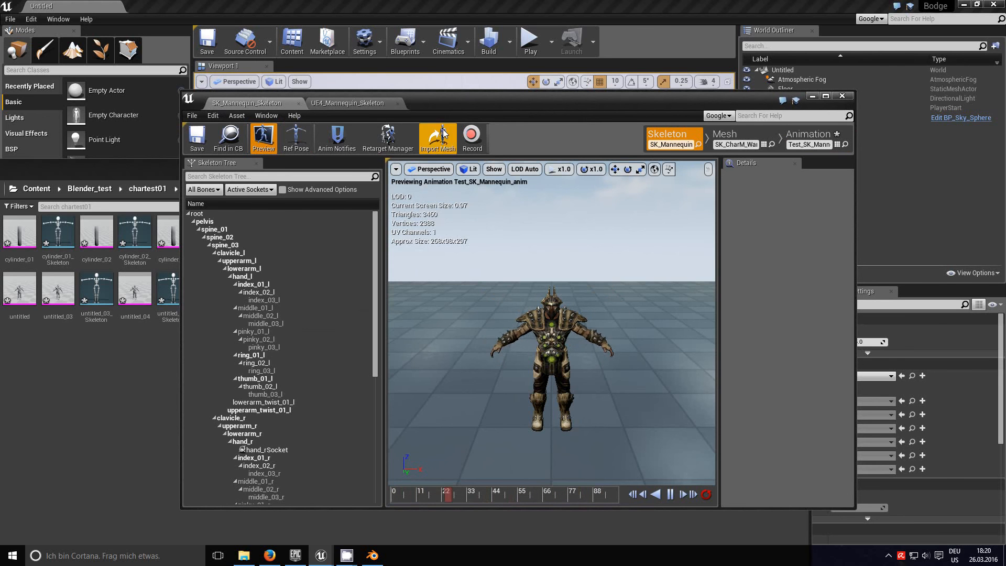
Step: Start importing Test_SK_Mannequin_anim.FBX into chartest01 again, agreeing to overwrite all existing assets
drag(479, 94, 561, 399)
click(484, 323)
right_click(484, 322)
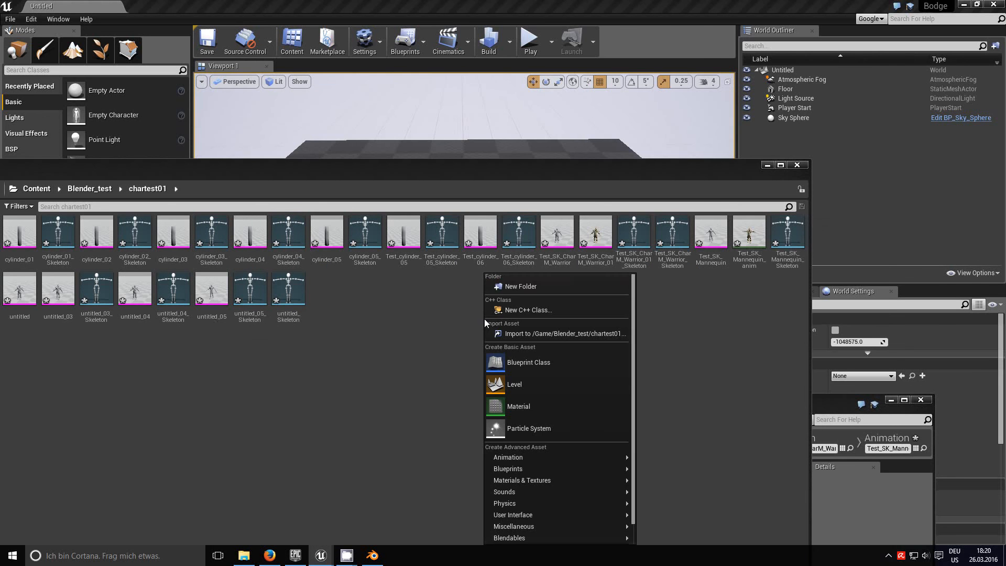
click(559, 335)
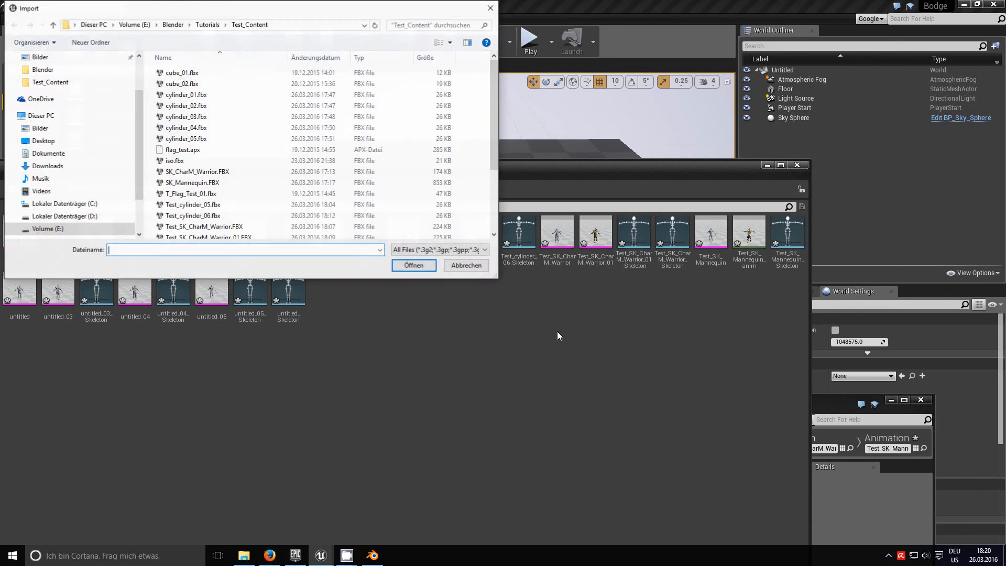
drag(494, 148, 494, 236)
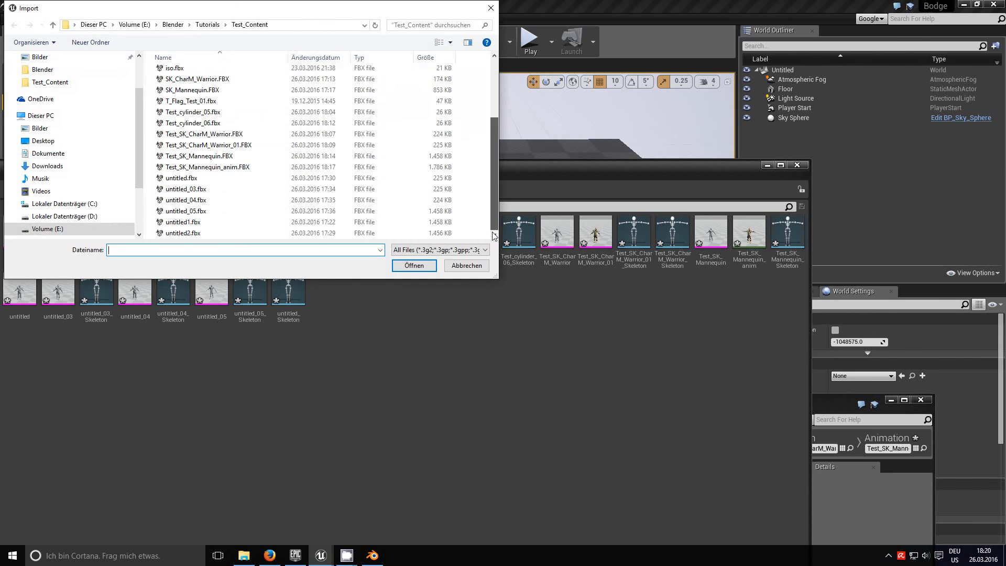
click(213, 168)
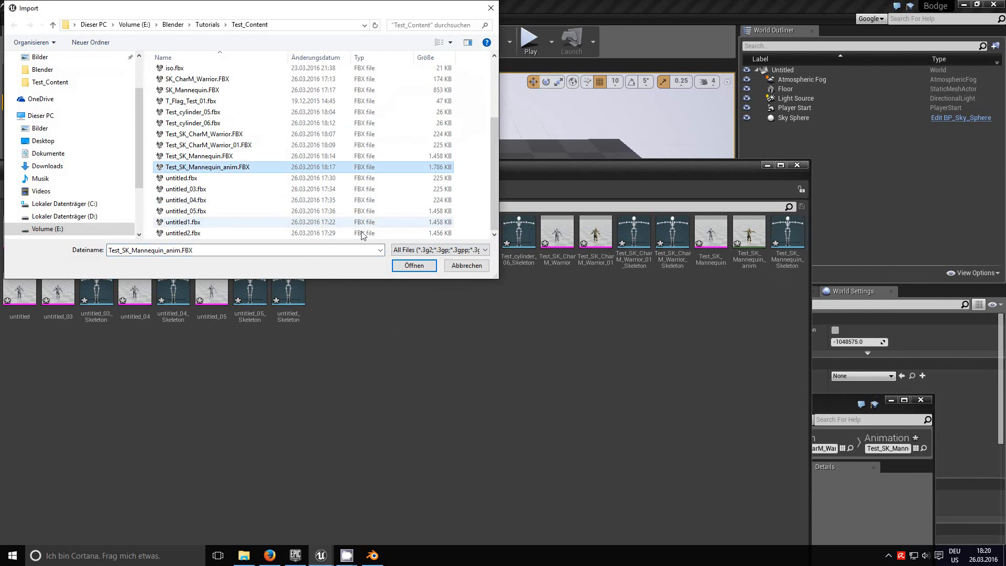
click(412, 265)
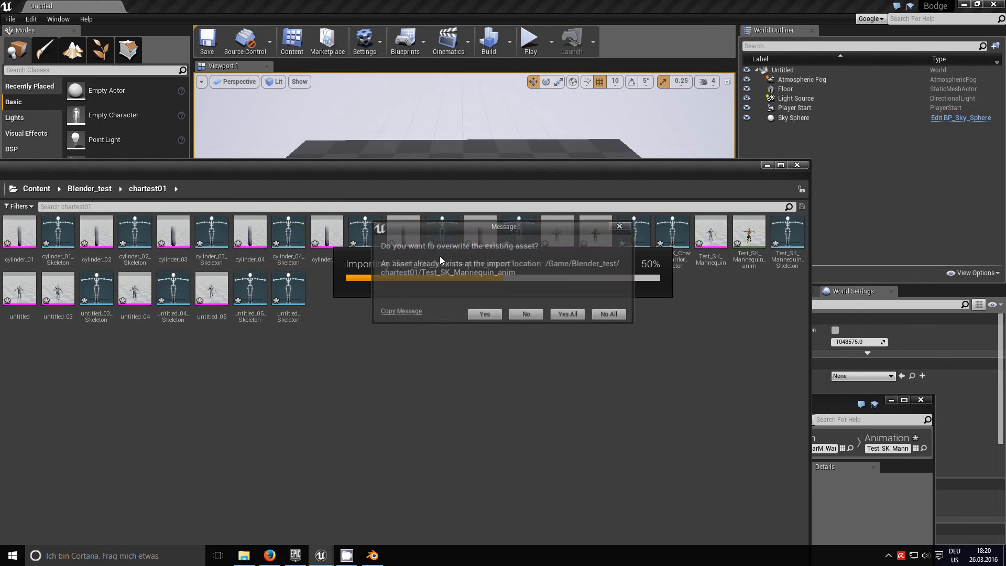
click(561, 315)
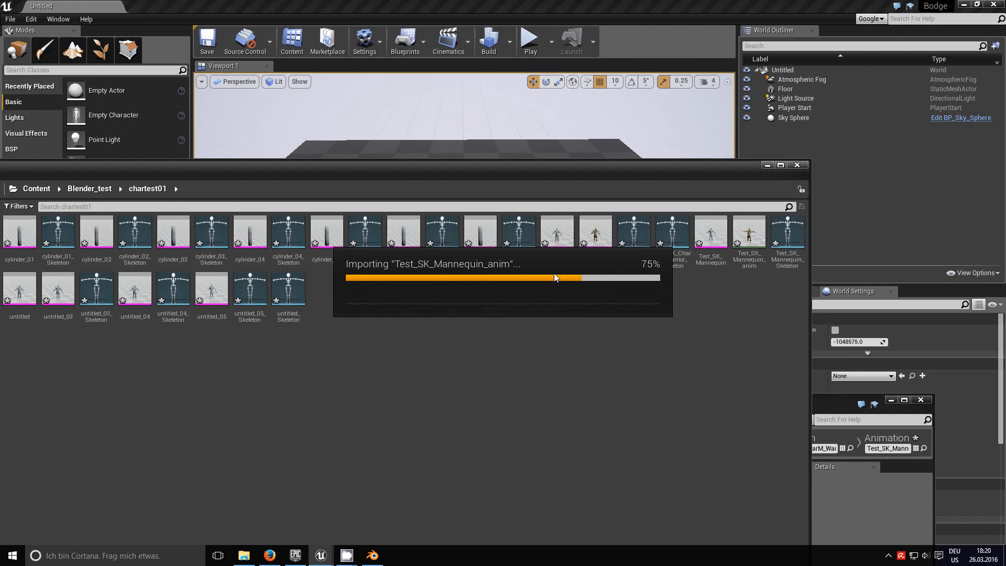
Step: Assign UE4_Mannequin_Skeleton as the skeleton in the FBX import options
drag(540, 237, 573, 137)
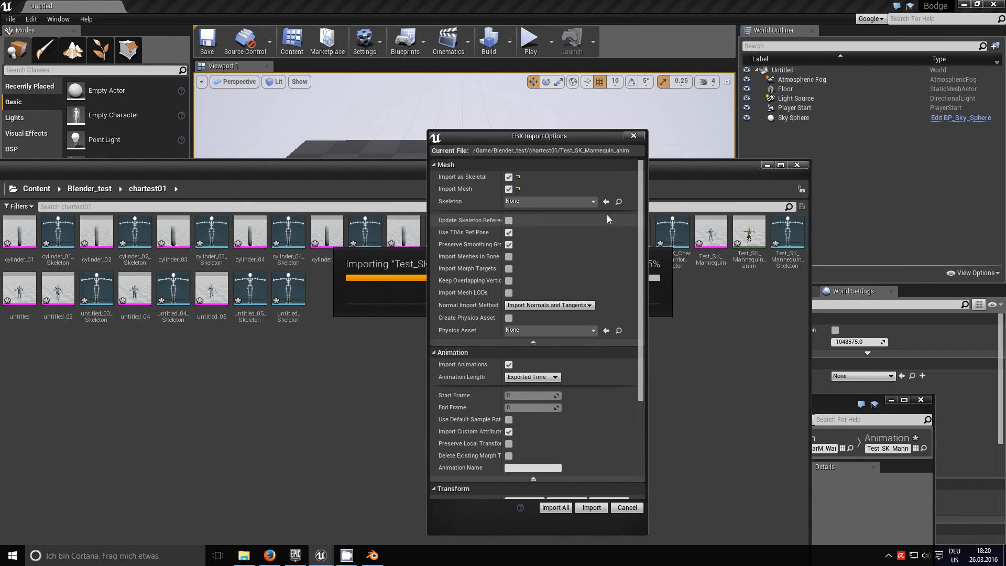
click(596, 202)
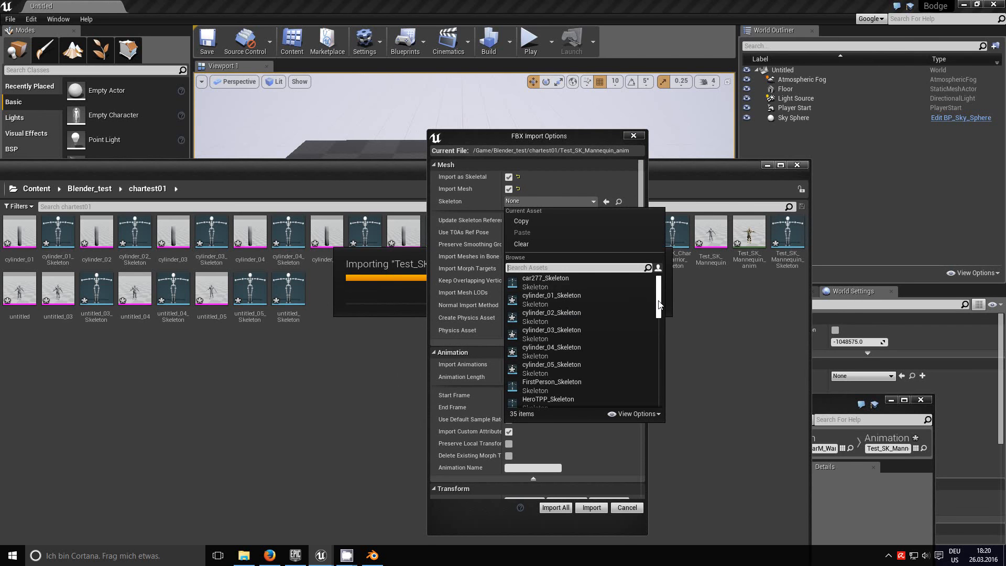
drag(661, 298, 665, 424)
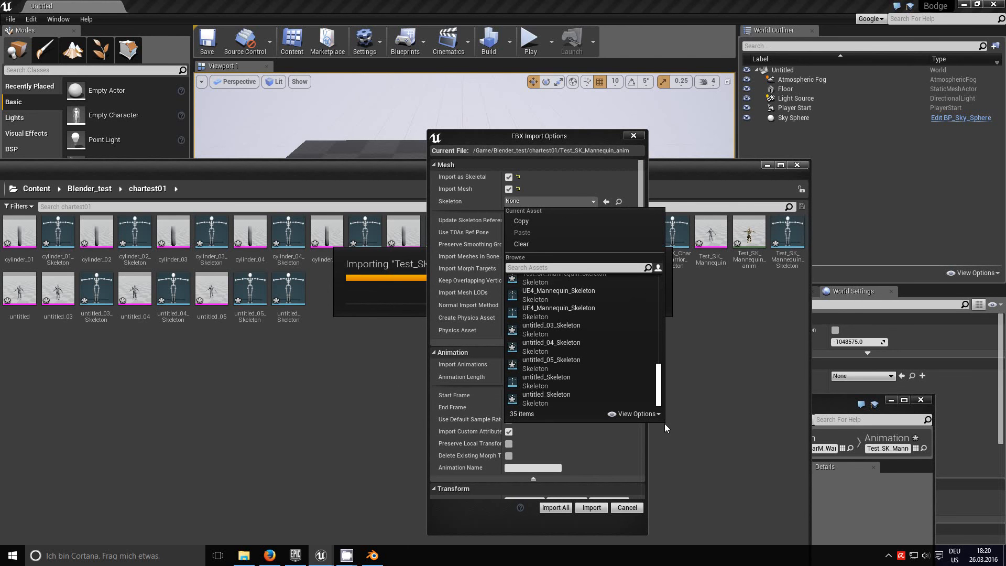
click(554, 306)
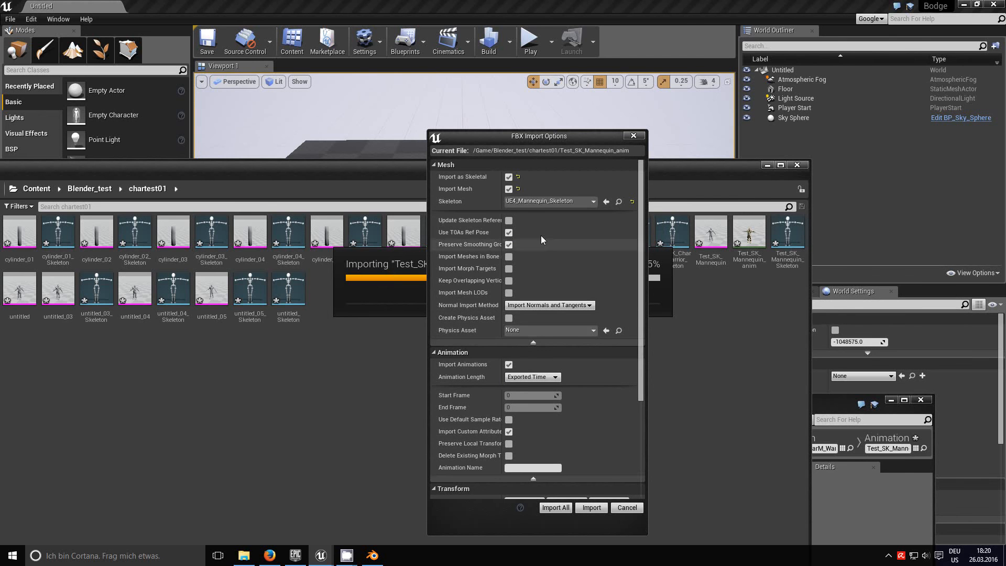
Step: Exclude the mesh from the FBX import and import only the Test_SK_Mannequin_anim animation onto UE4_Mannequin_Skeleton
click(509, 190)
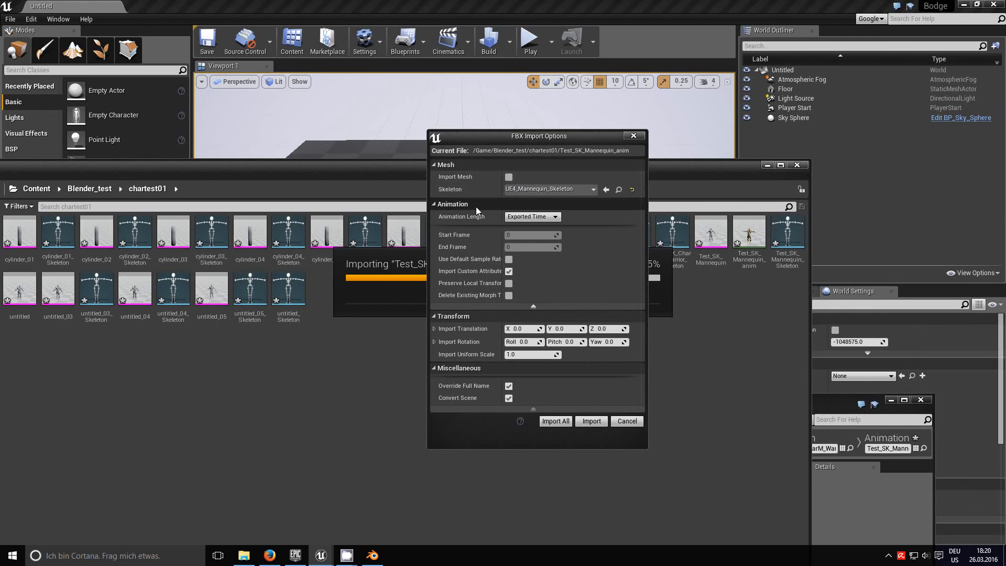
click(566, 421)
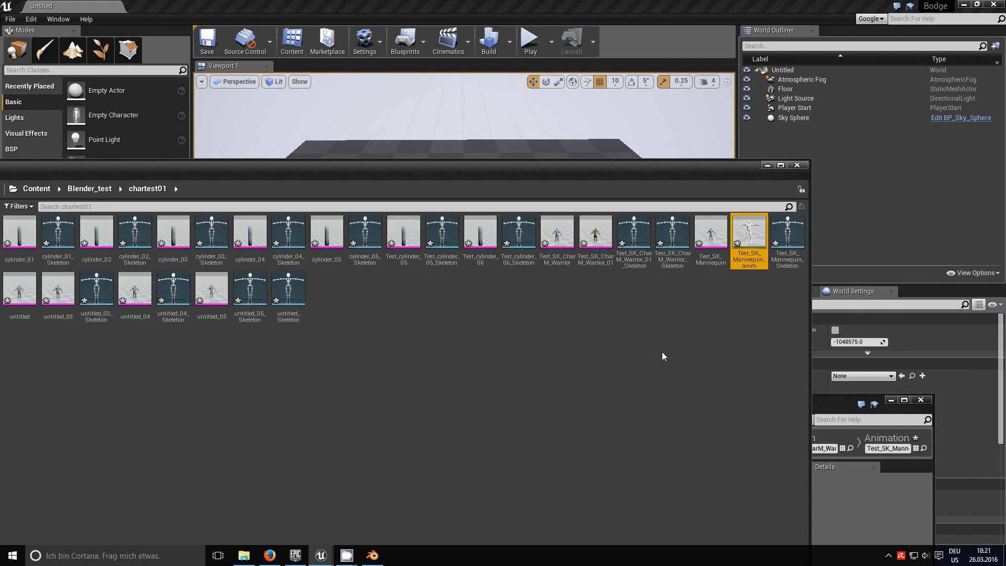
Step: Open the reimported Test_SK_Mannequin_anim sequence and check its playback on the warrior character in the animation and skeleton views
double_click(745, 231)
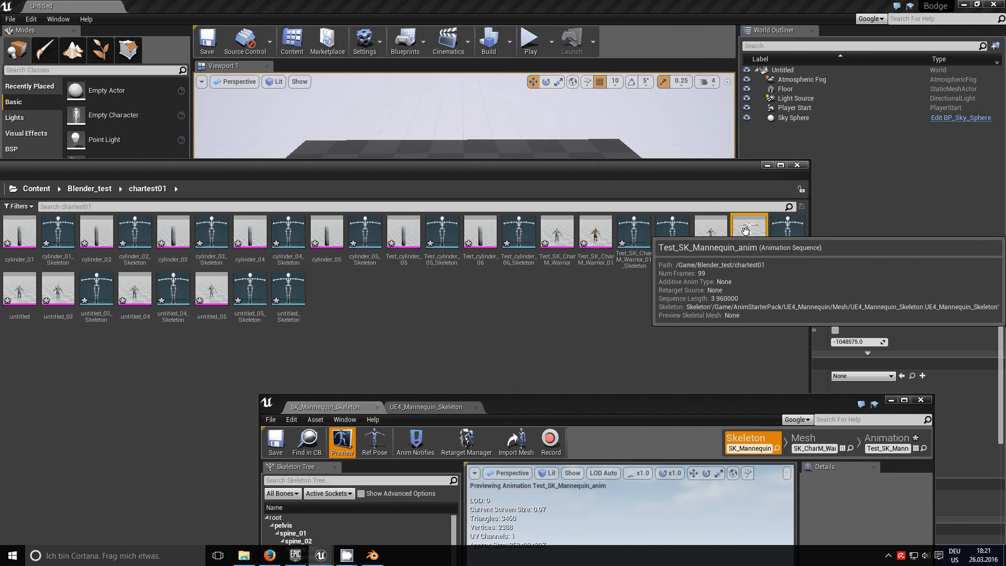
drag(675, 407, 688, 249)
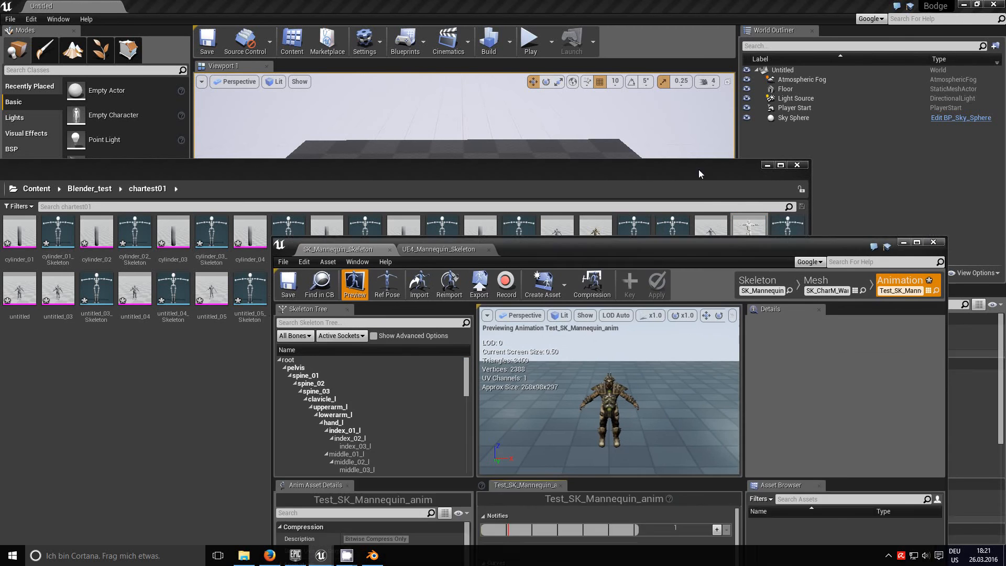
drag(699, 168, 643, 316)
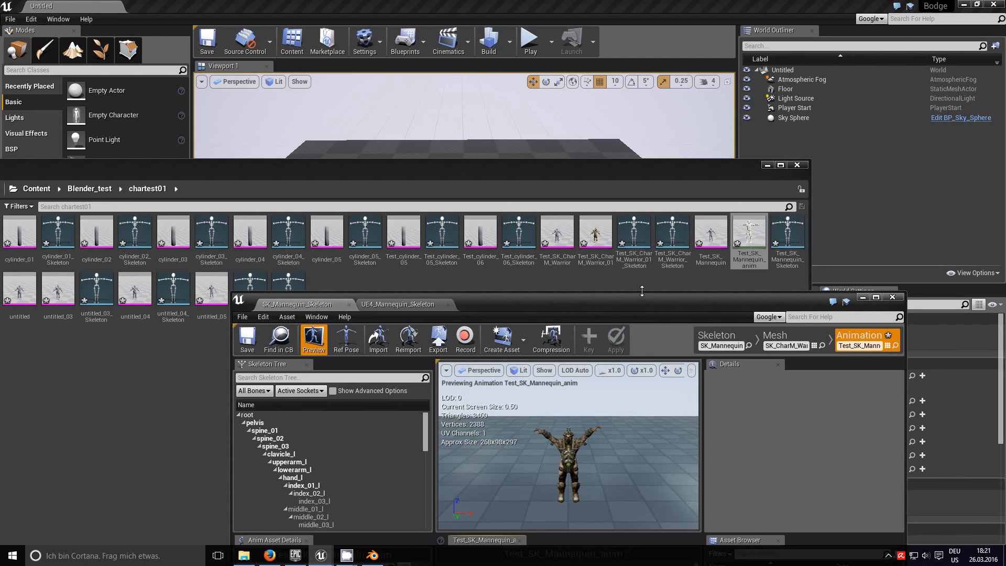
click(717, 340)
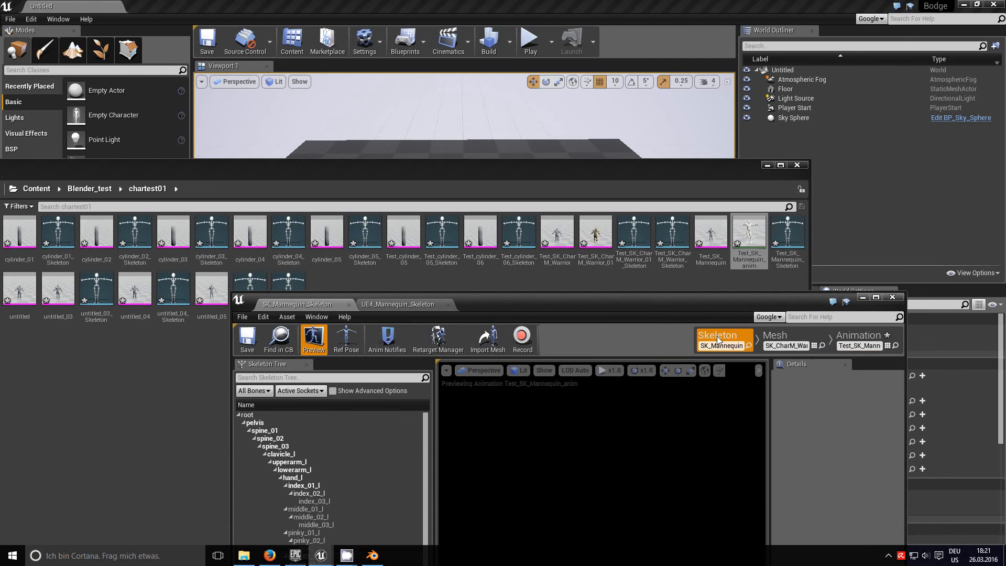
drag(697, 307, 669, 337)
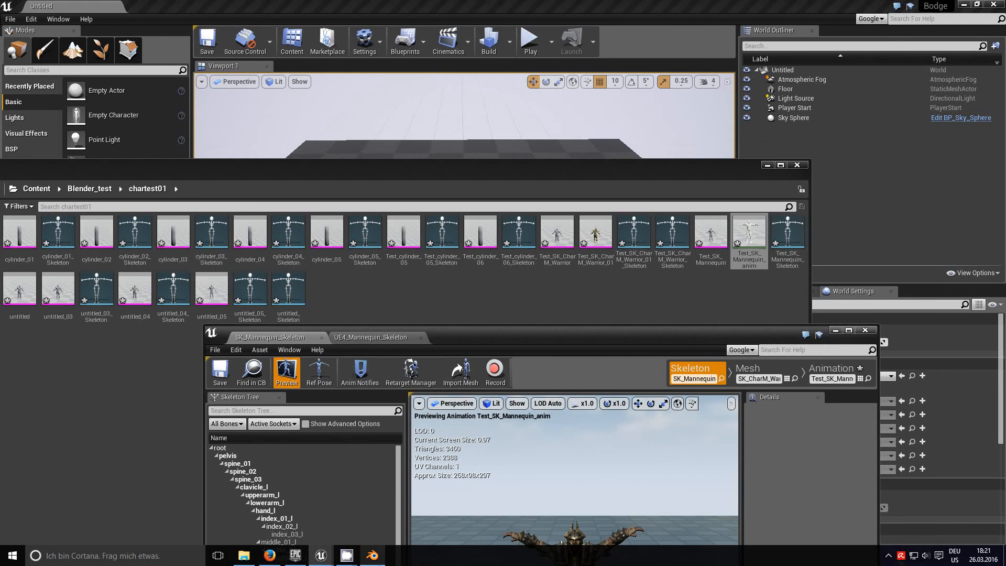
drag(638, 333, 643, 224)
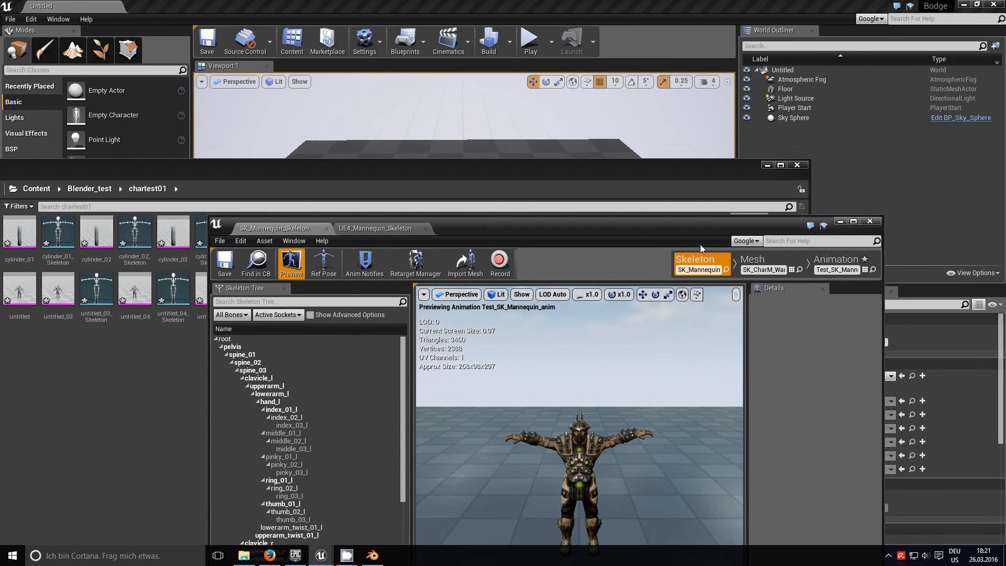
drag(697, 228, 687, 341)
Step: Find the skeleton assigned to Test_SK_Mannequin_anim and inspect the SK_Mannequin mesh beside it
right_click(750, 230)
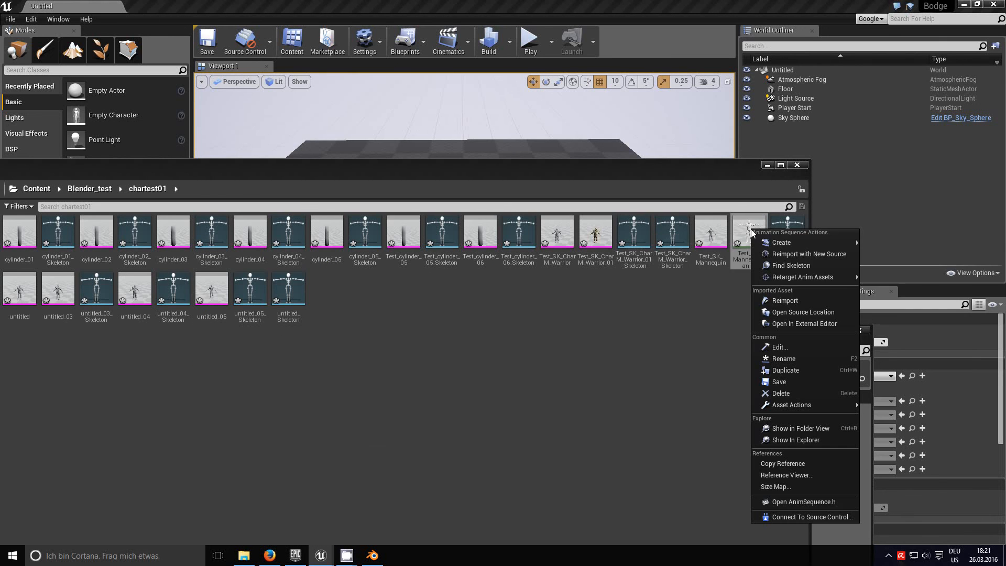
click(787, 265)
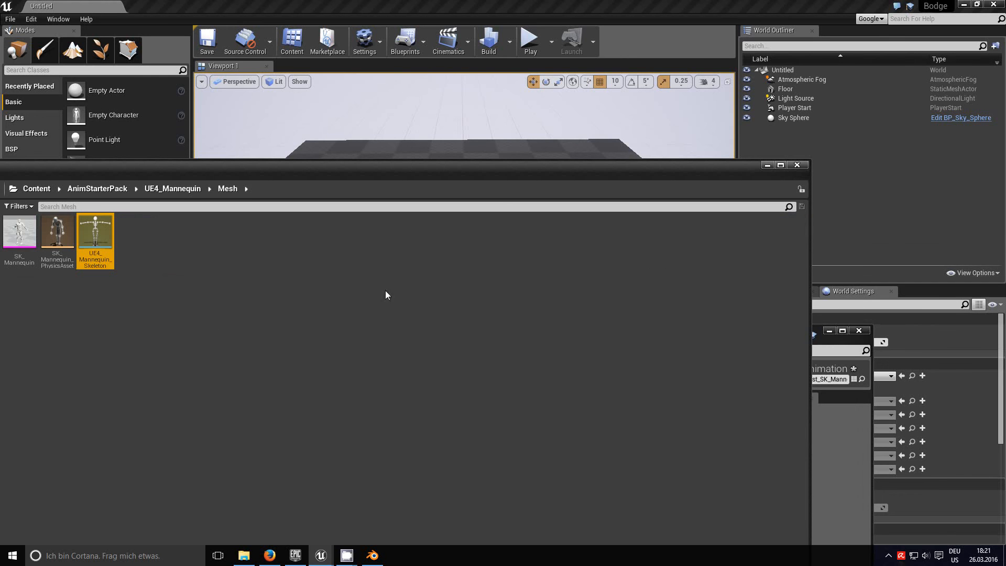
mouse_move(18, 241)
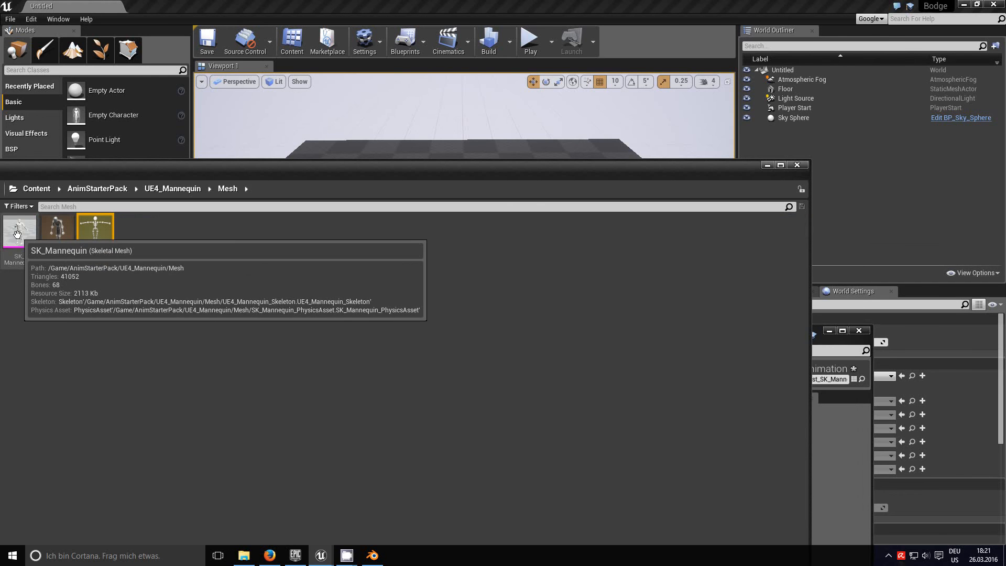
drag(305, 172, 449, 164)
drag(352, 162, 537, 161)
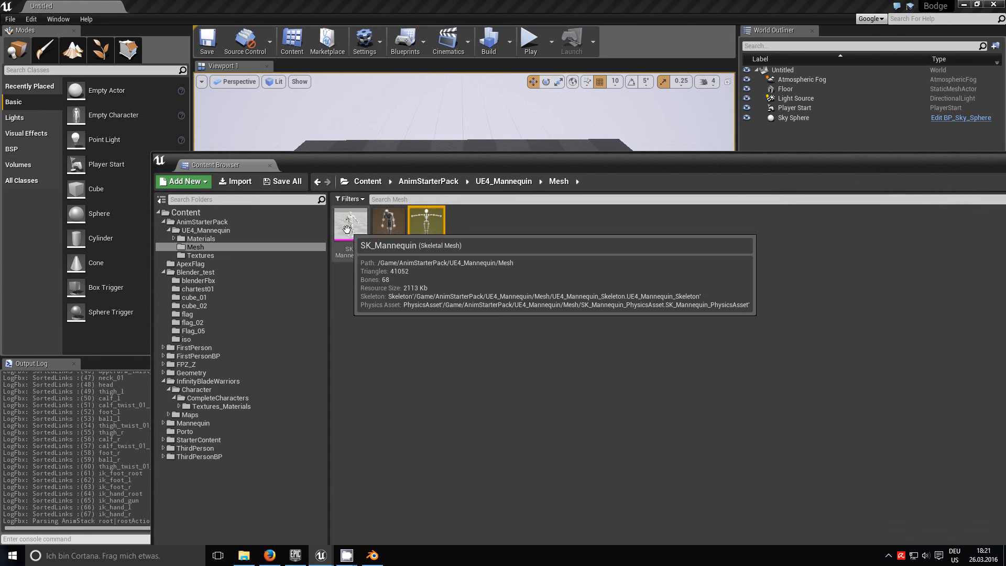
Step: Open the SK_Mannequin mesh from AnimStarterPack's Mesh folder and switch its editor to Animation mode
double_click(362, 236)
drag(617, 348, 557, 117)
click(785, 143)
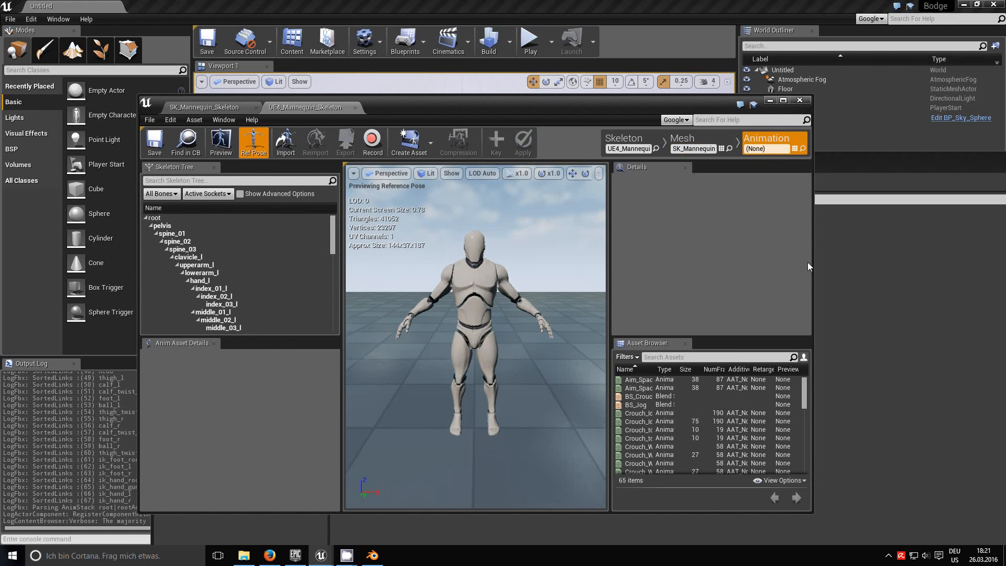
Step: Locate Test_SK_Mannequin_anim among the skeleton's animations, enlarge the preview area, and play it on SK_Mannequin
drag(807, 400, 813, 480)
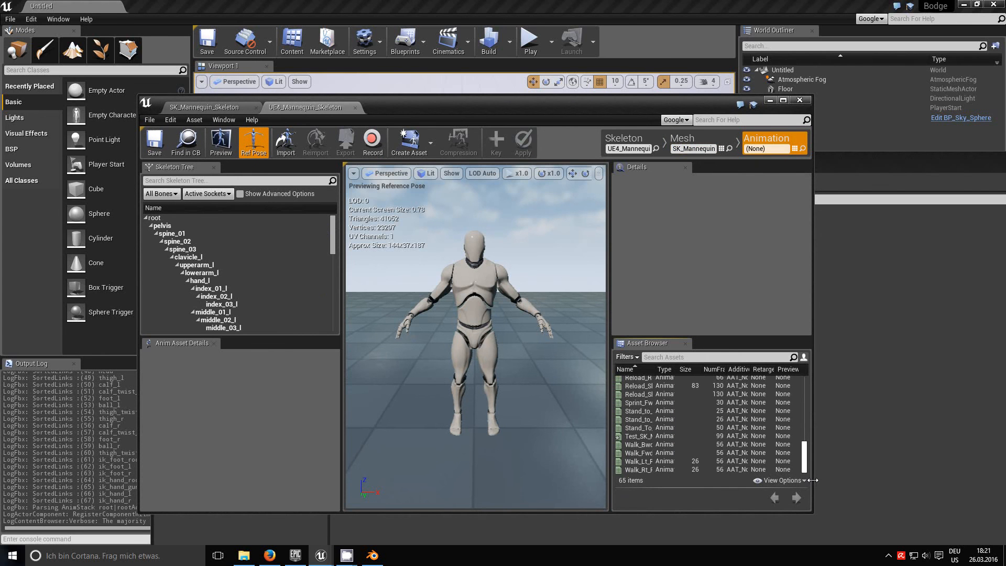
click(645, 437)
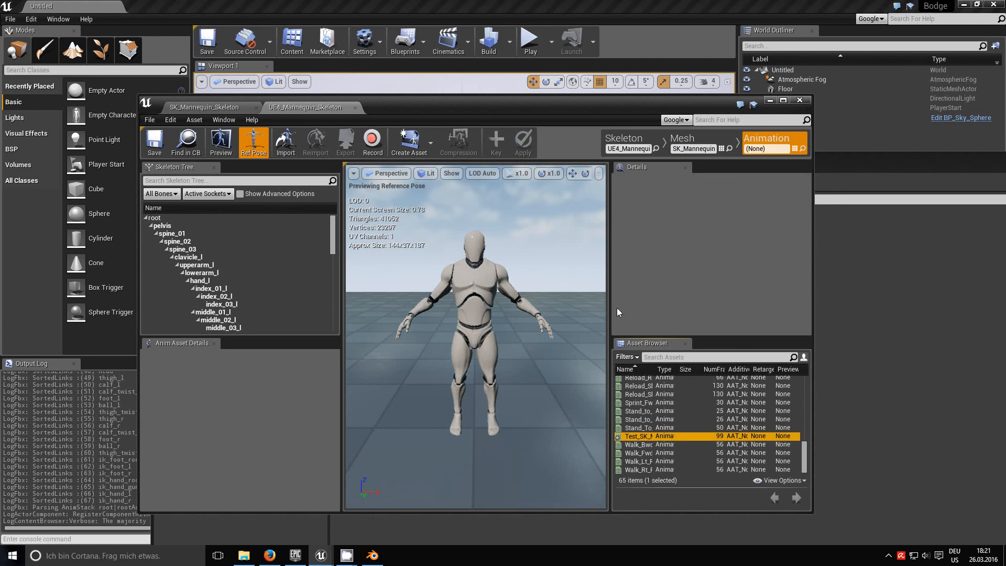
drag(611, 302, 684, 304)
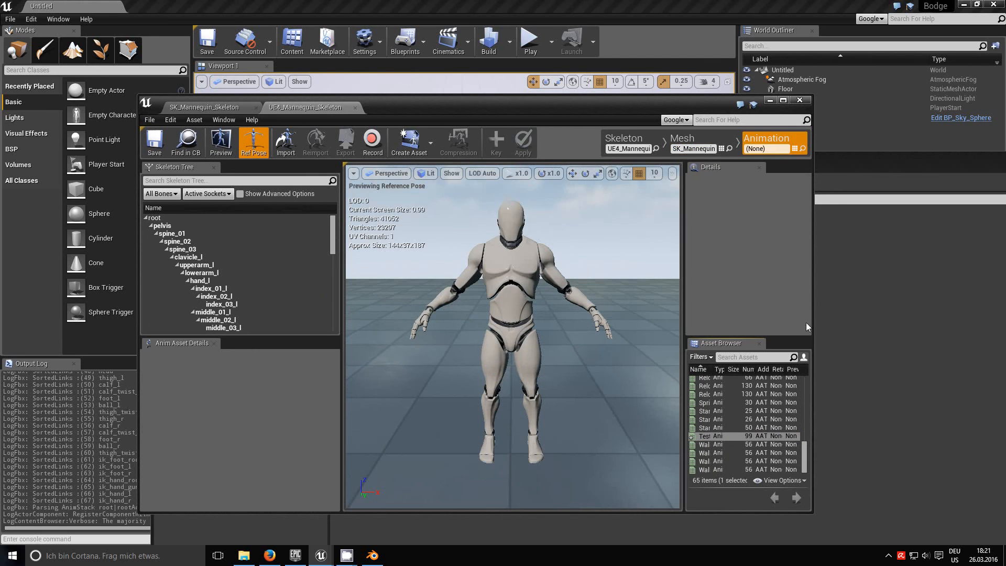
drag(813, 314, 964, 314)
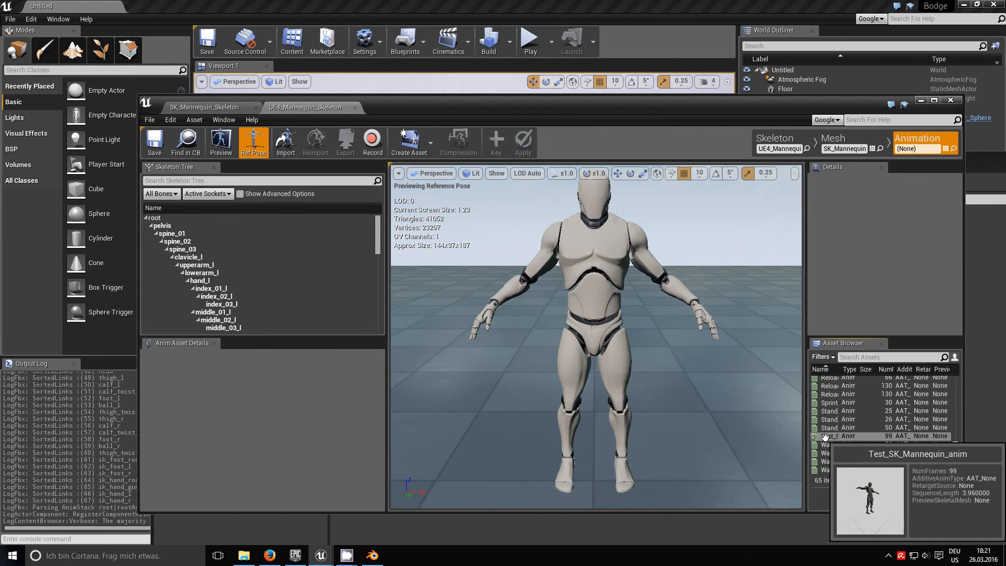
double_click(826, 445)
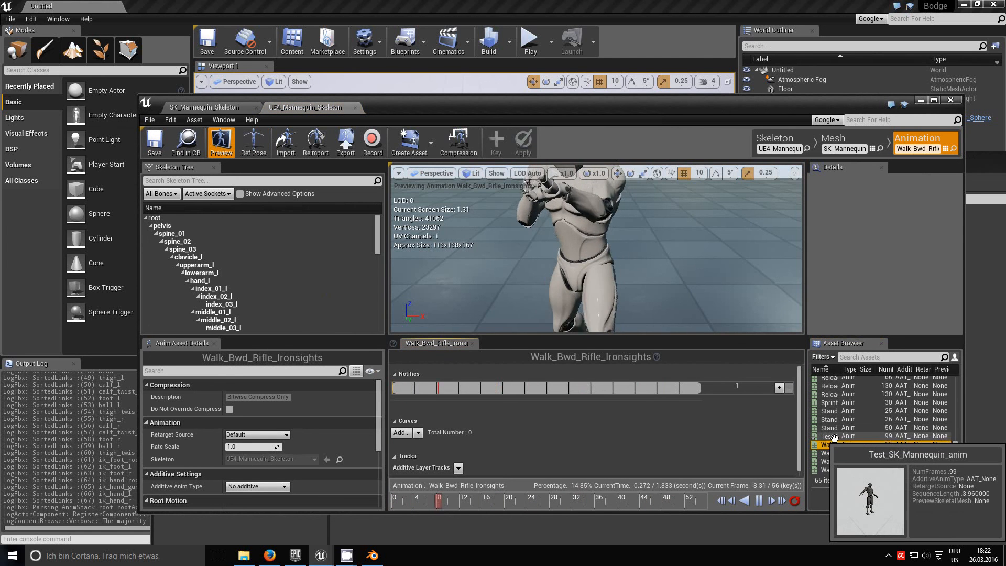
double_click(833, 437)
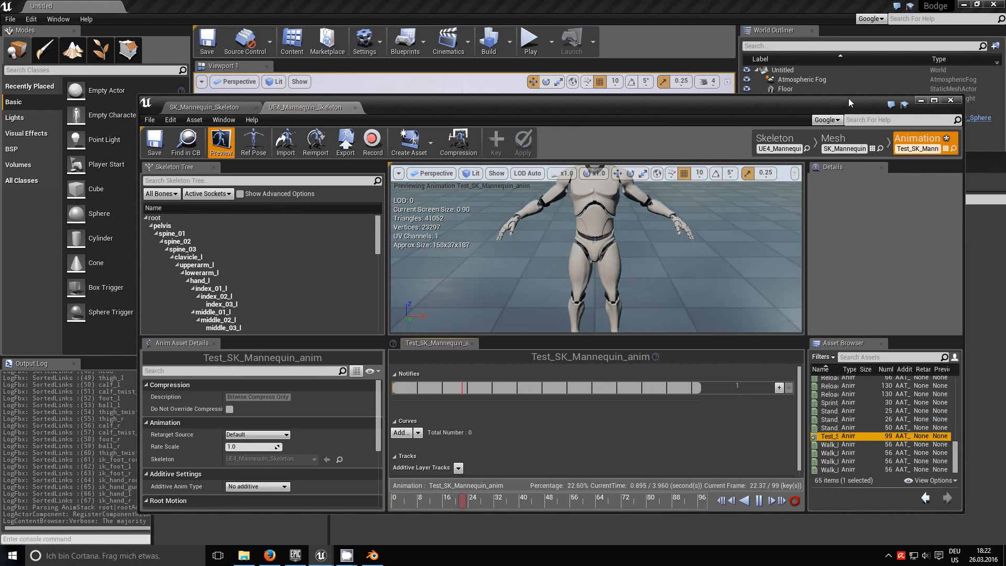
Step: Close the animation editor and the content browser to leave only the main level editor visible
click(951, 101)
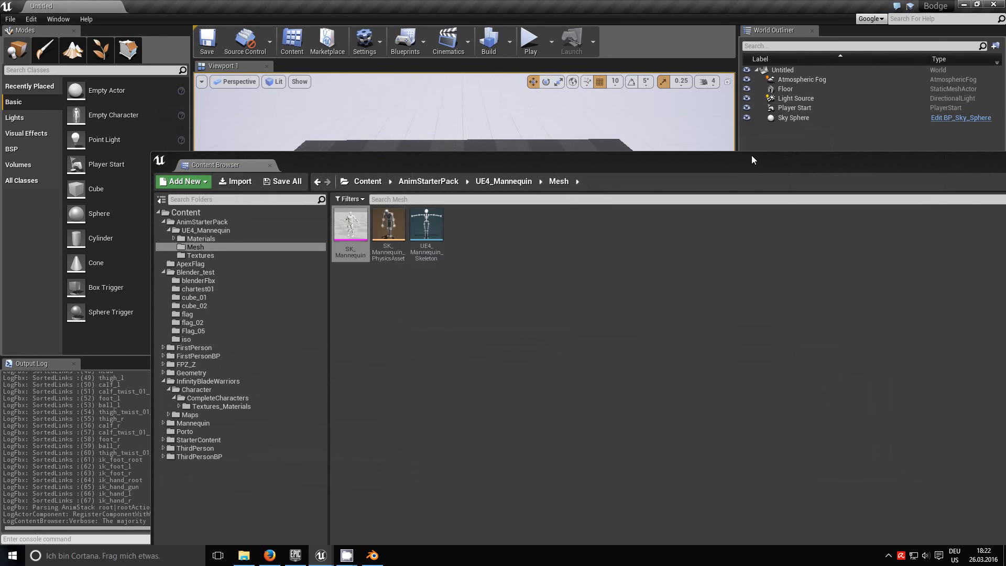
drag(752, 155, 739, 93)
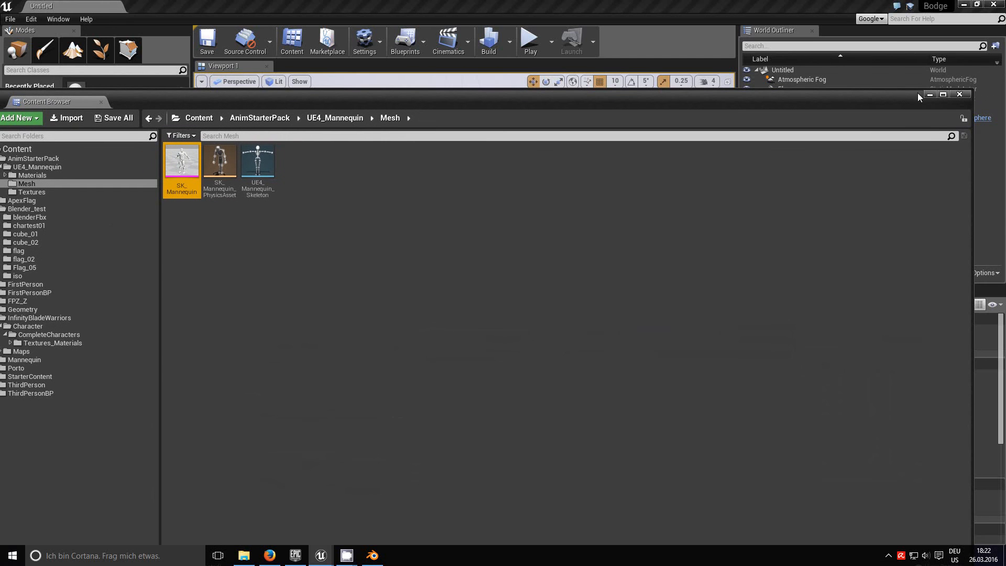
click(964, 95)
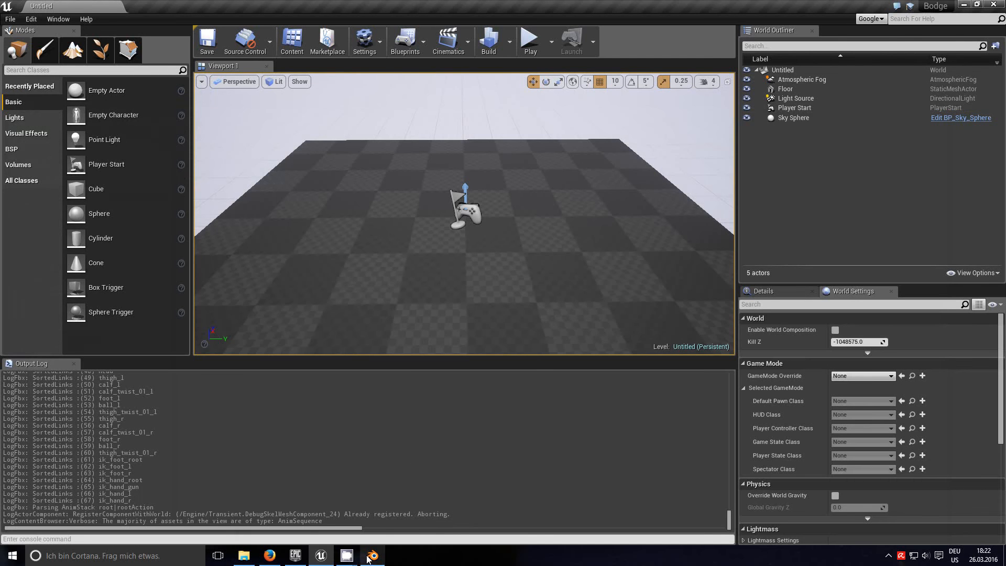
Step: Switch to Firefox to view the forum post on the fixed 2.77 exporter, and return to the Unreal Editor
mouse_move(369, 556)
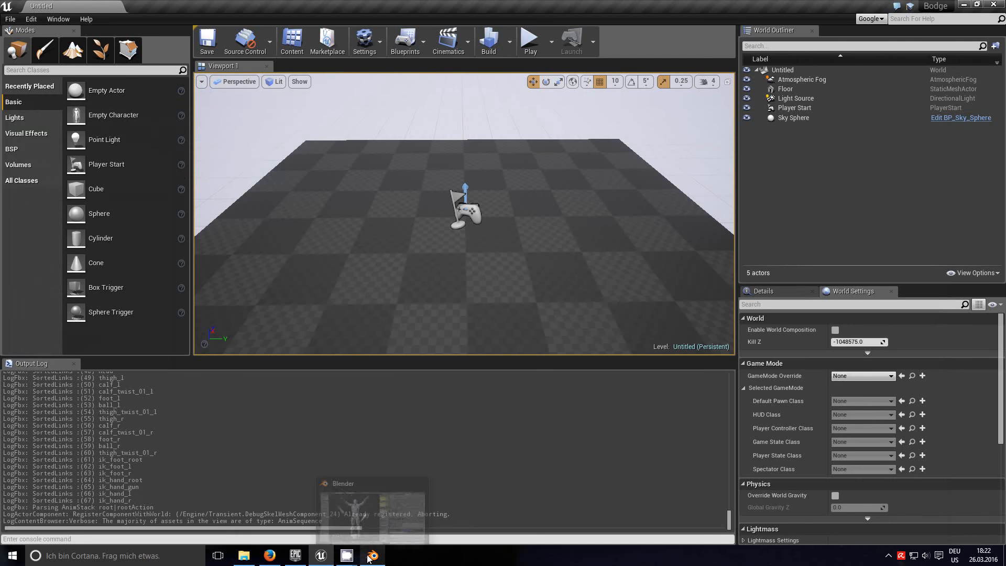
click(276, 560)
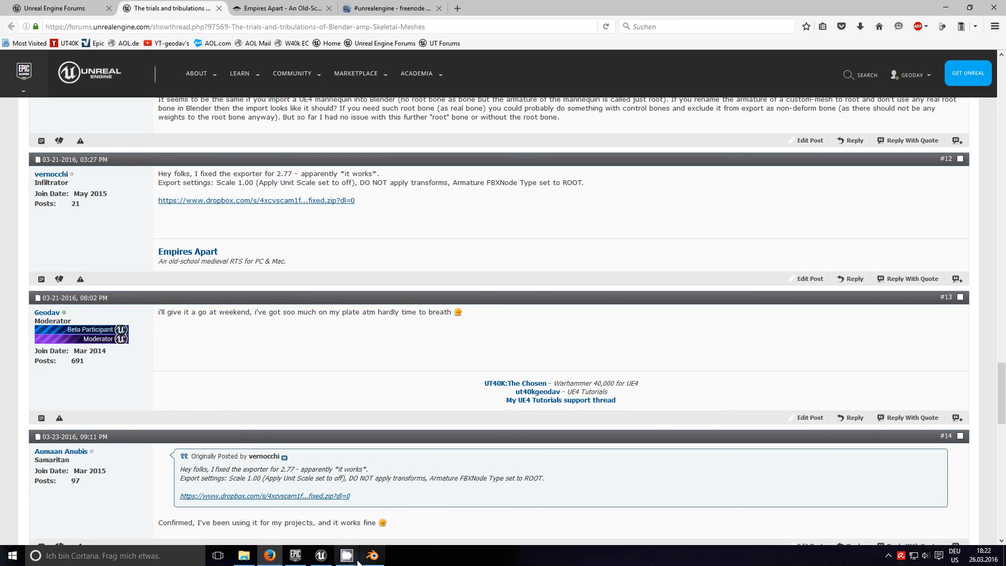
mouse_move(331, 563)
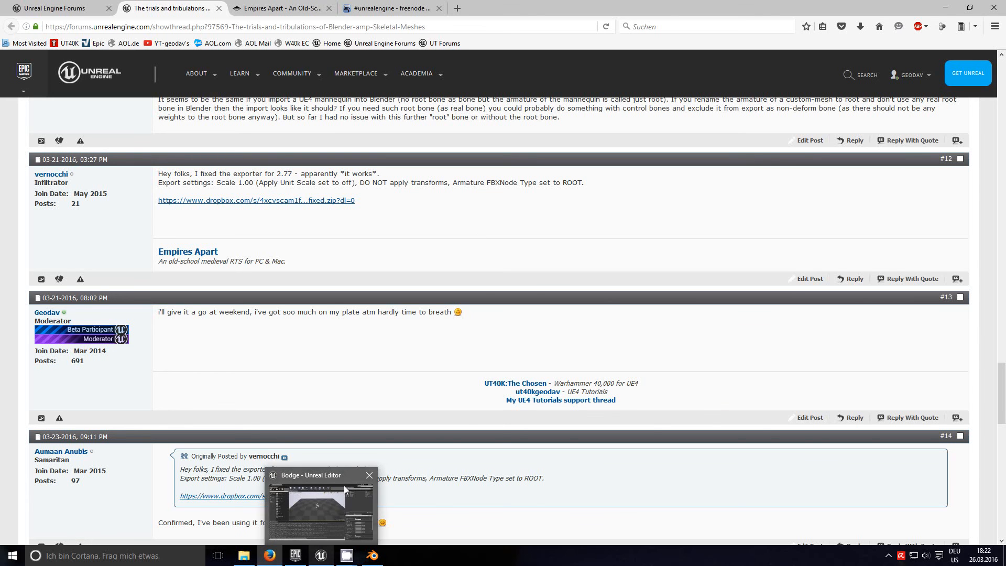
click(351, 473)
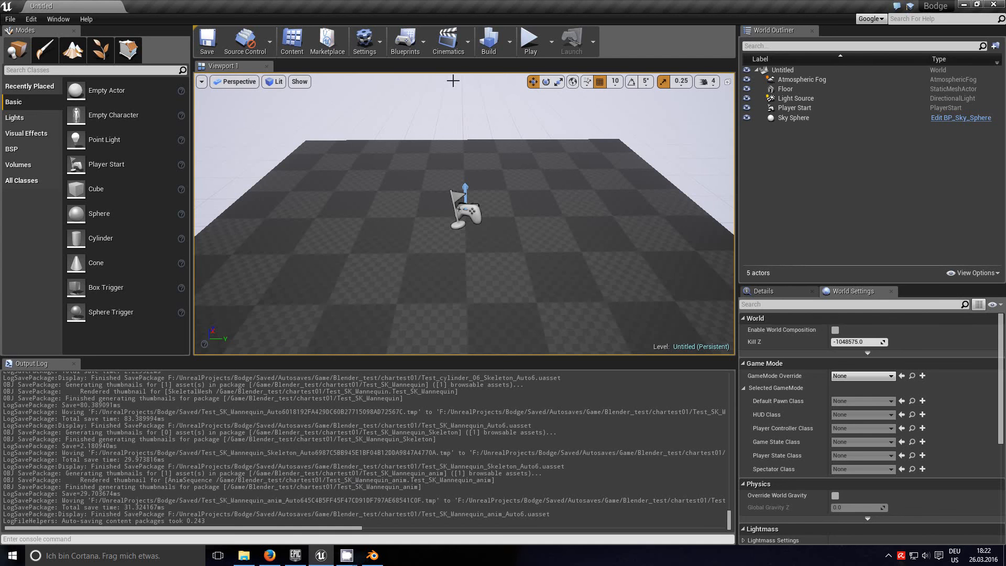
Step: Reopen the content browser, look into the InfinityBladeWarriors and Mannequin folders, and make the window smaller
click(292, 42)
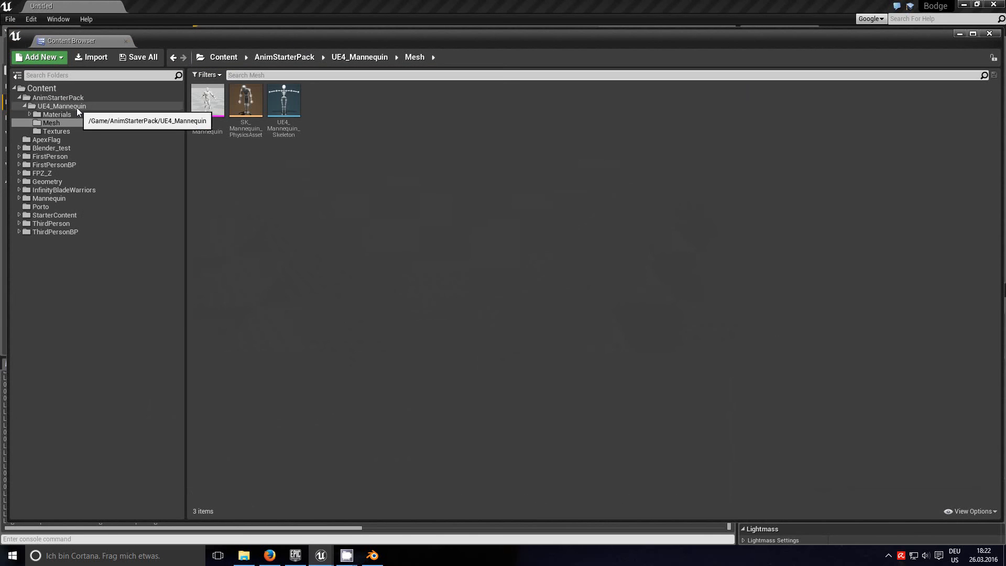
click(71, 190)
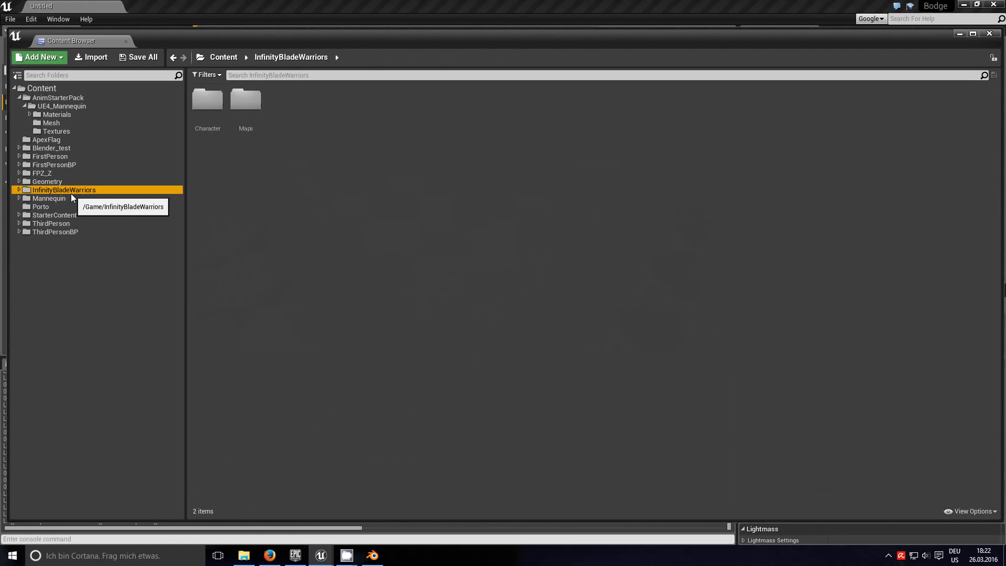
click(73, 197)
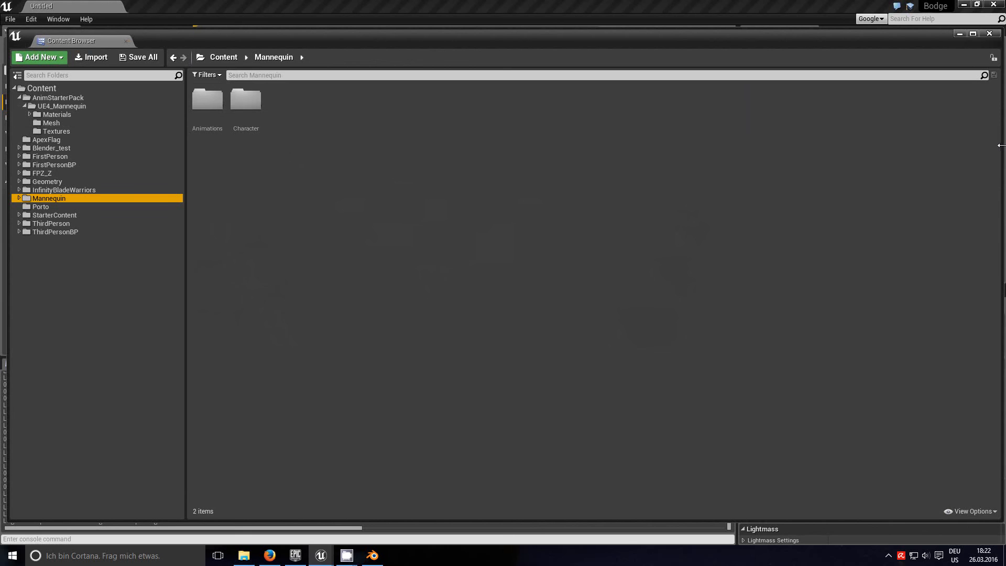
drag(1001, 145, 599, 91)
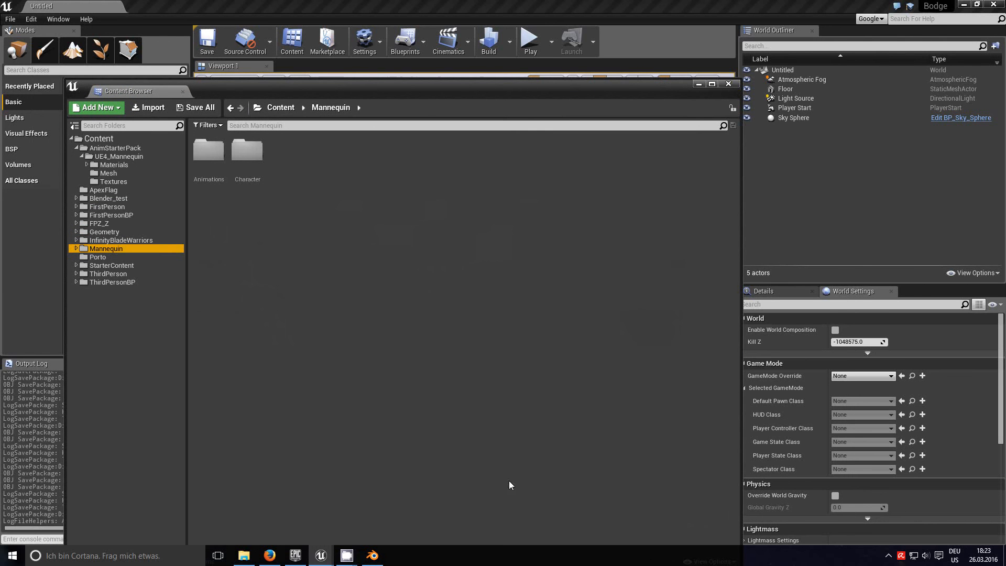
Step: Check the posed mannequin in Blender and switch to Firefox to read the forum replies about the fixed exporter
click(372, 555)
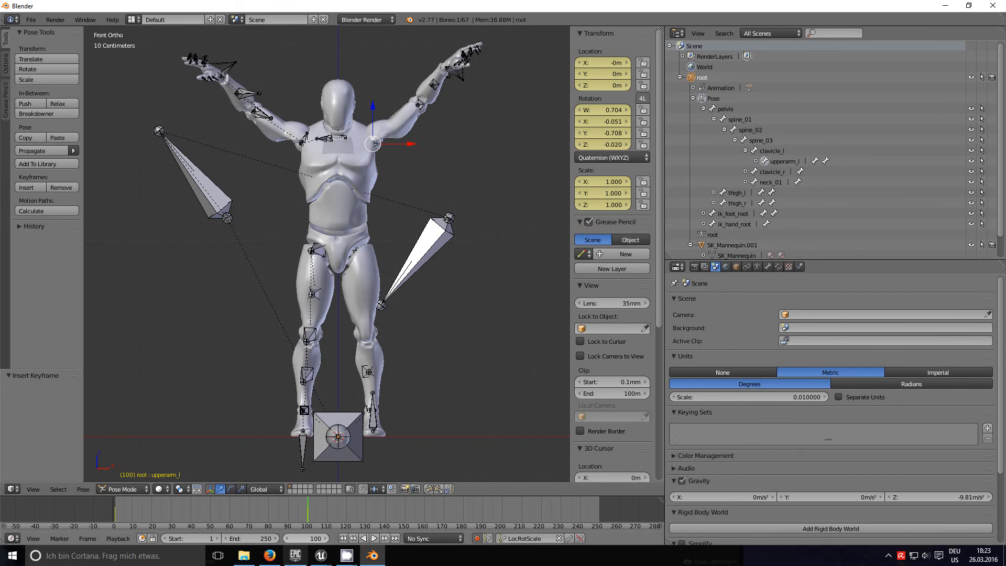
click(270, 558)
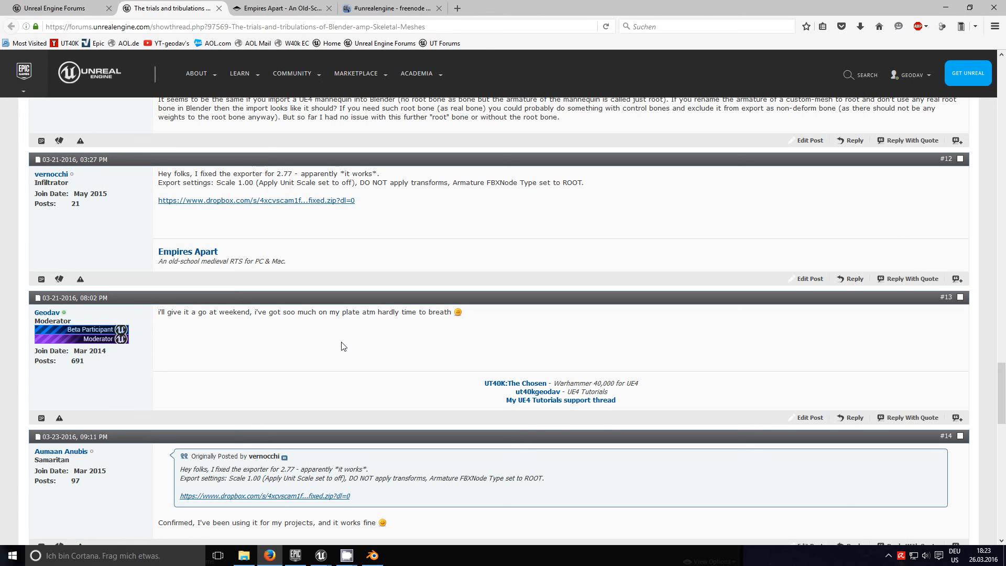
scroll(341, 346, down, 3)
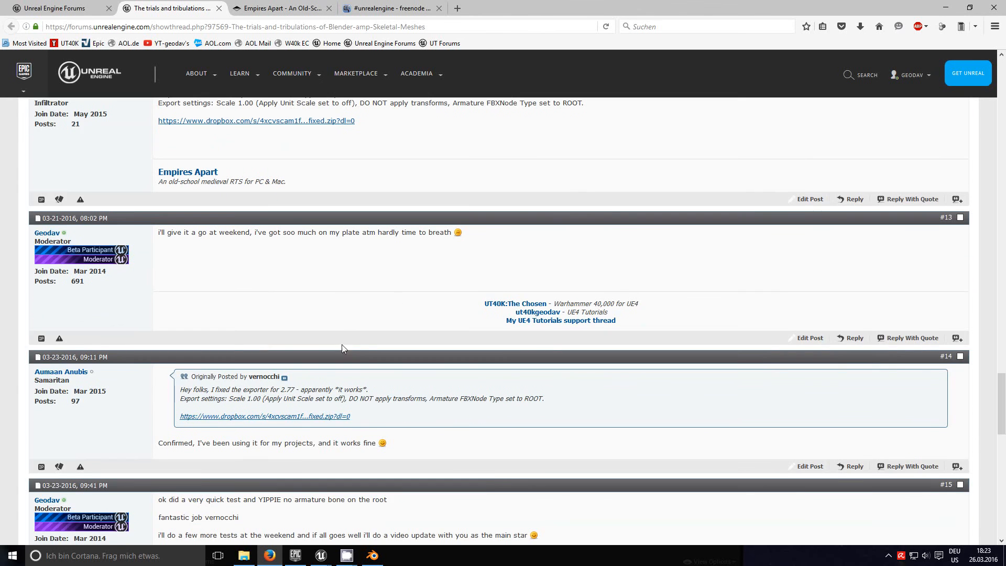